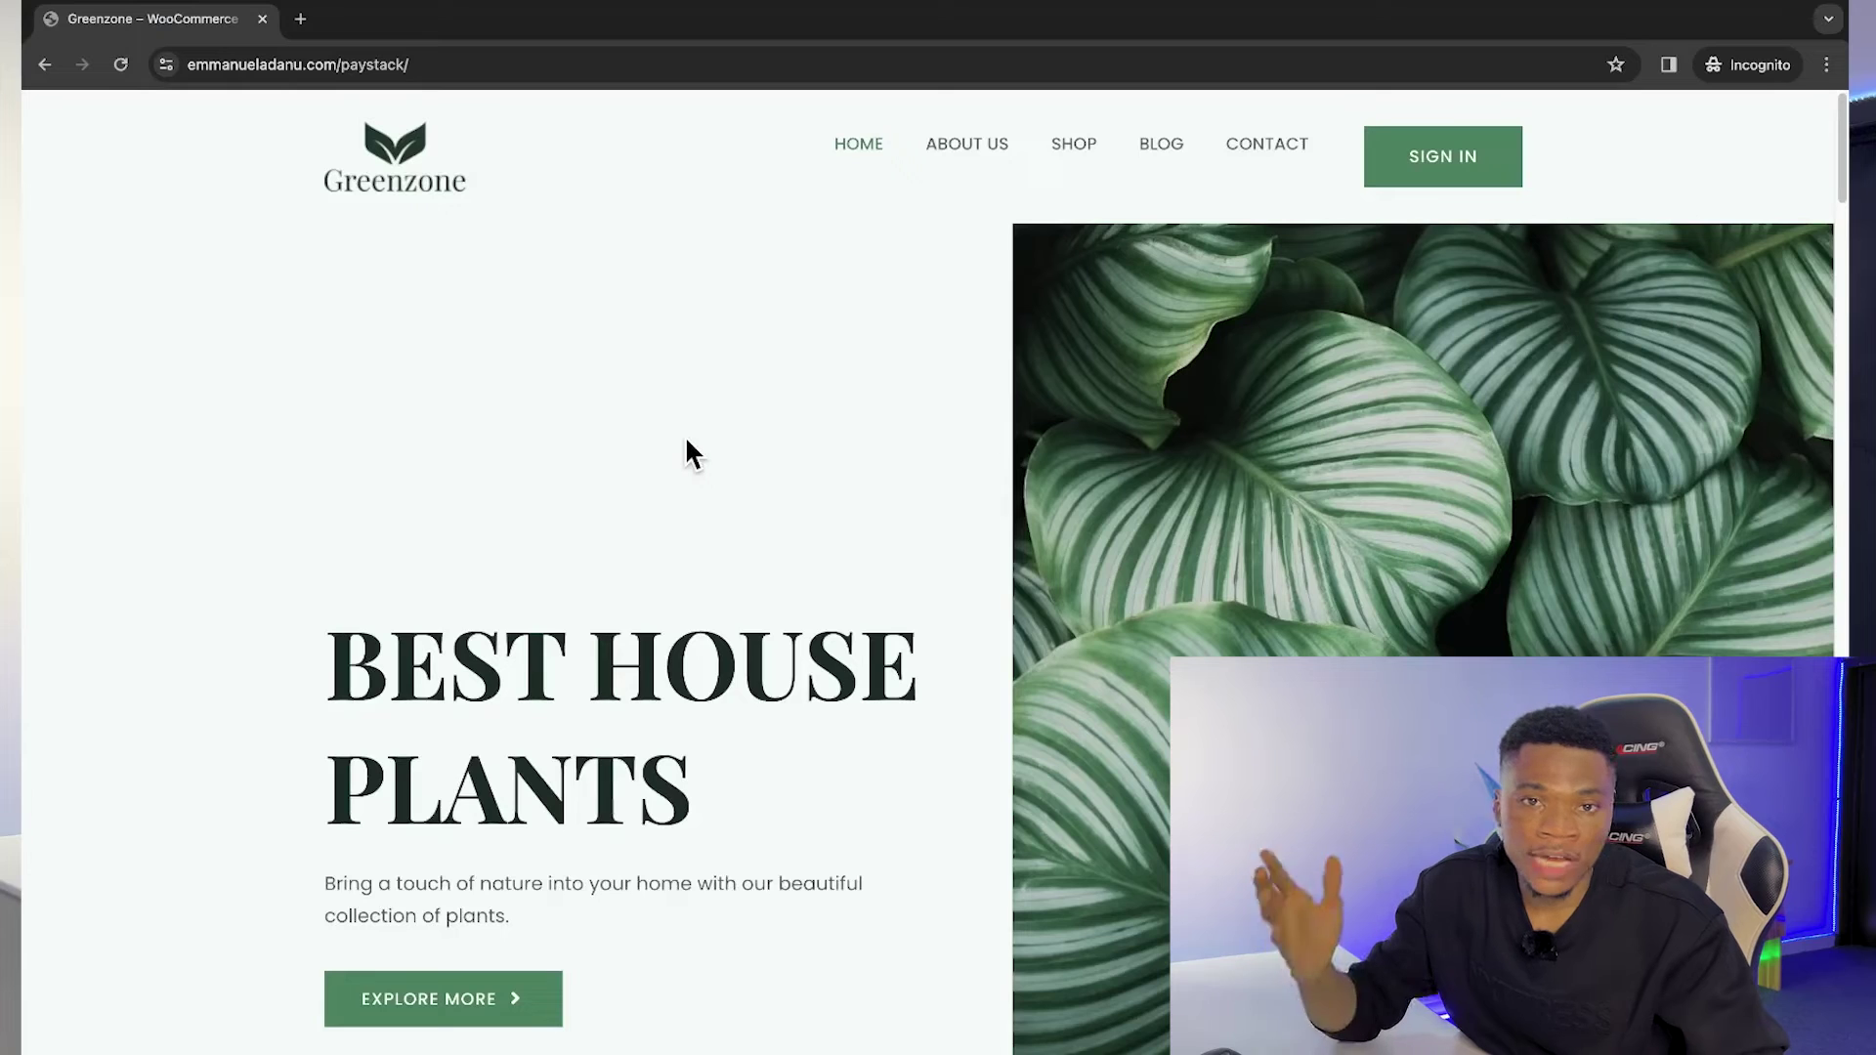
Step: Go to the Greenzone shop and open the Oasis Bloom product page from Best Sellers
left_click(1078, 153)
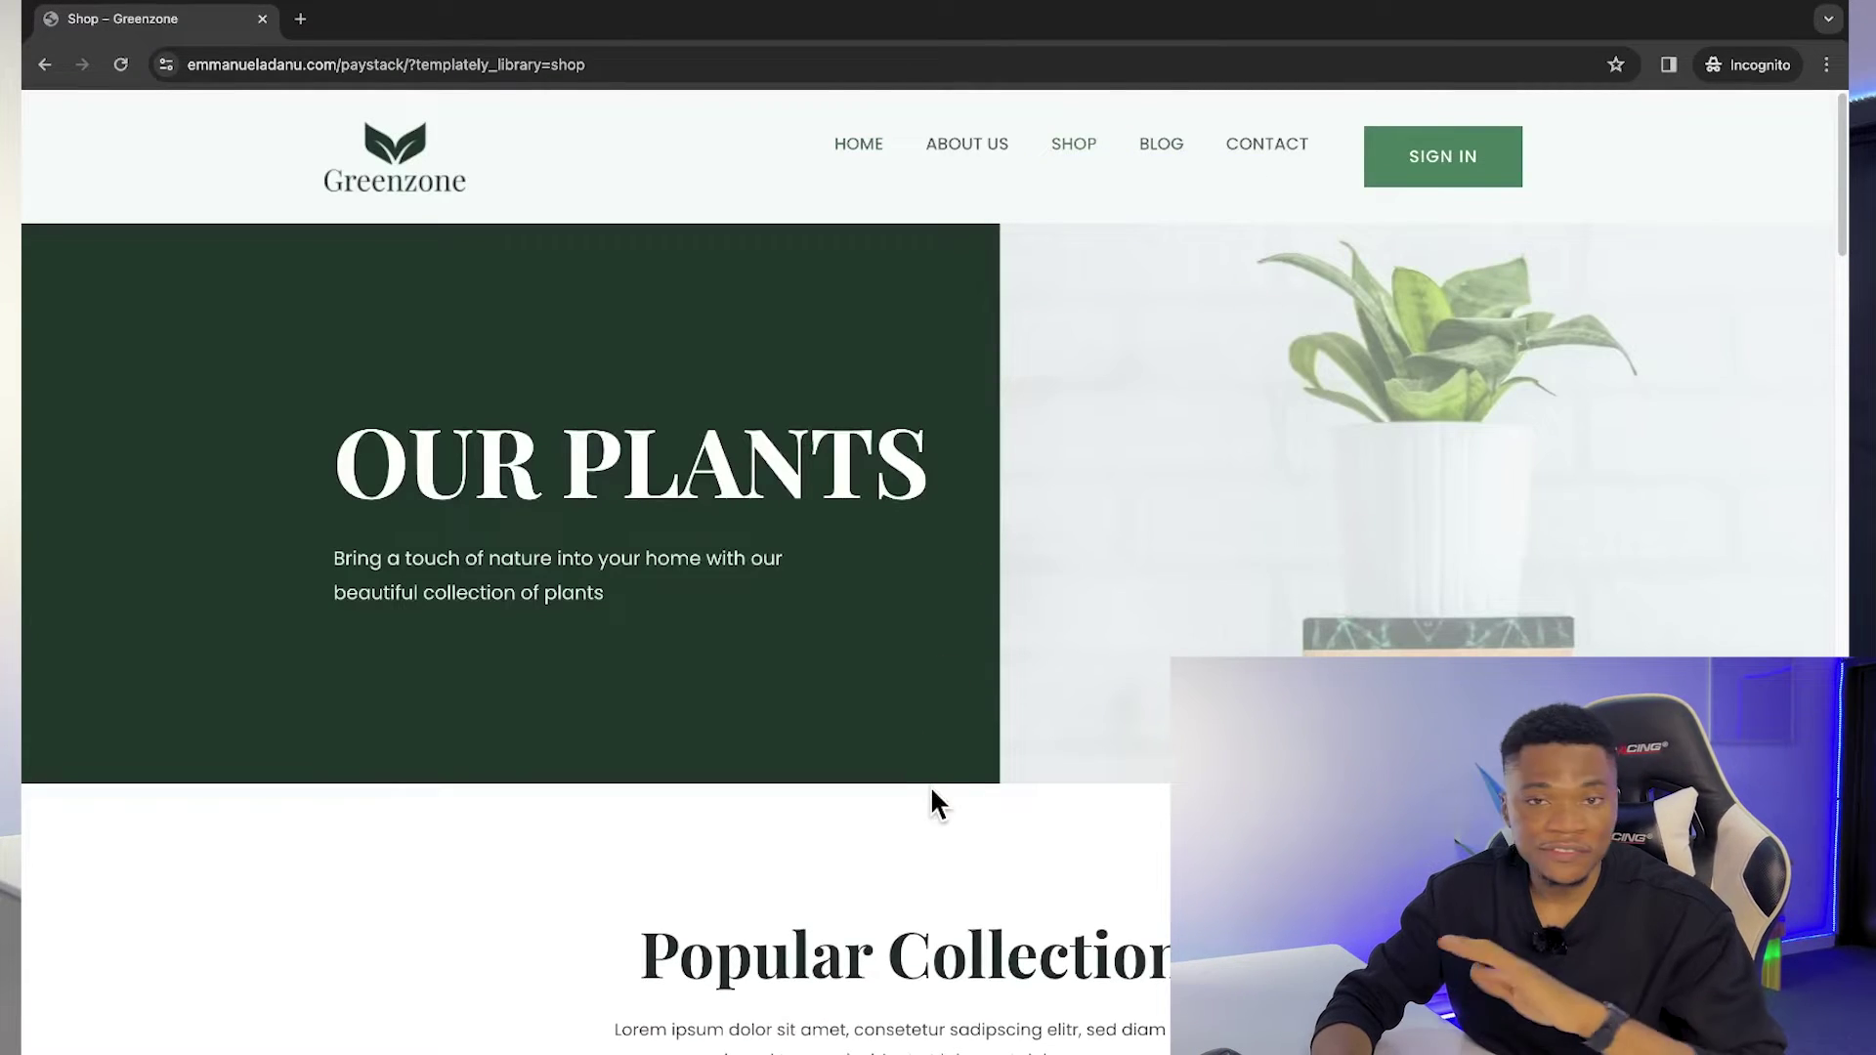
scroll(930, 787, "down", 5)
scroll(930, 791, "down", 8)
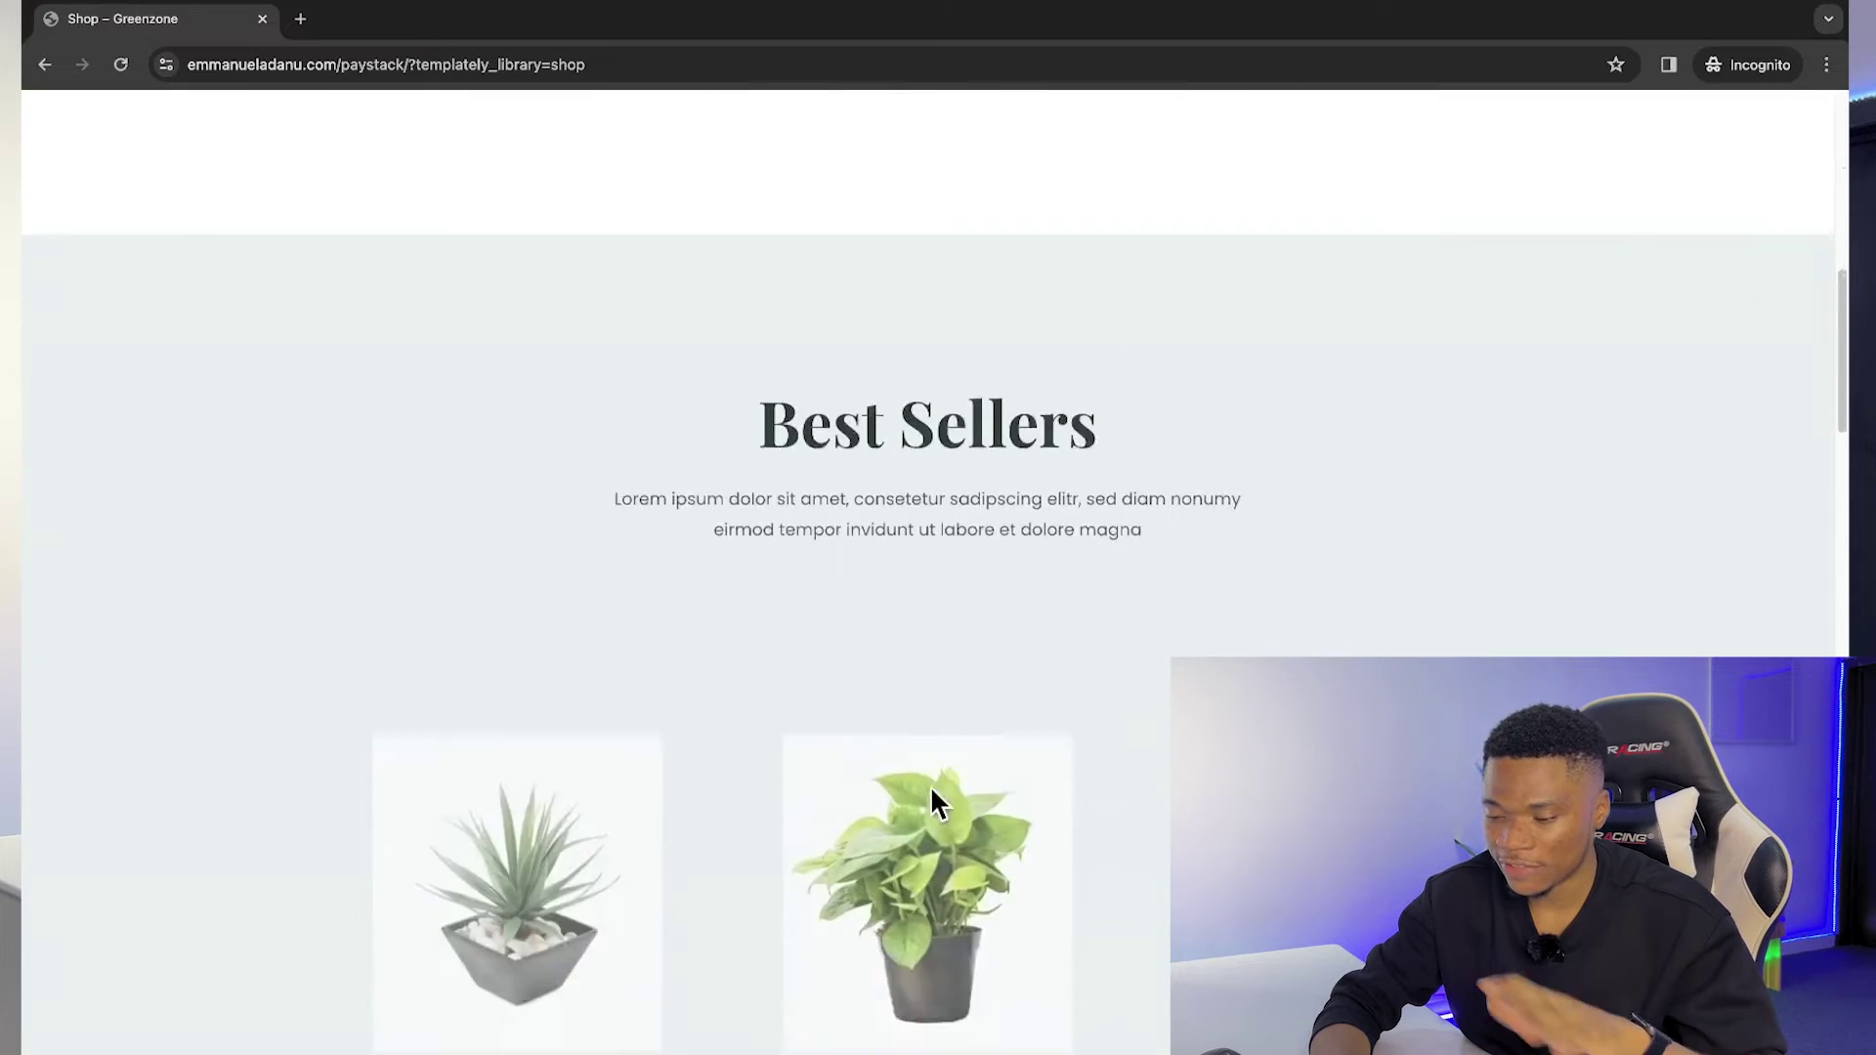
left_click(496, 523)
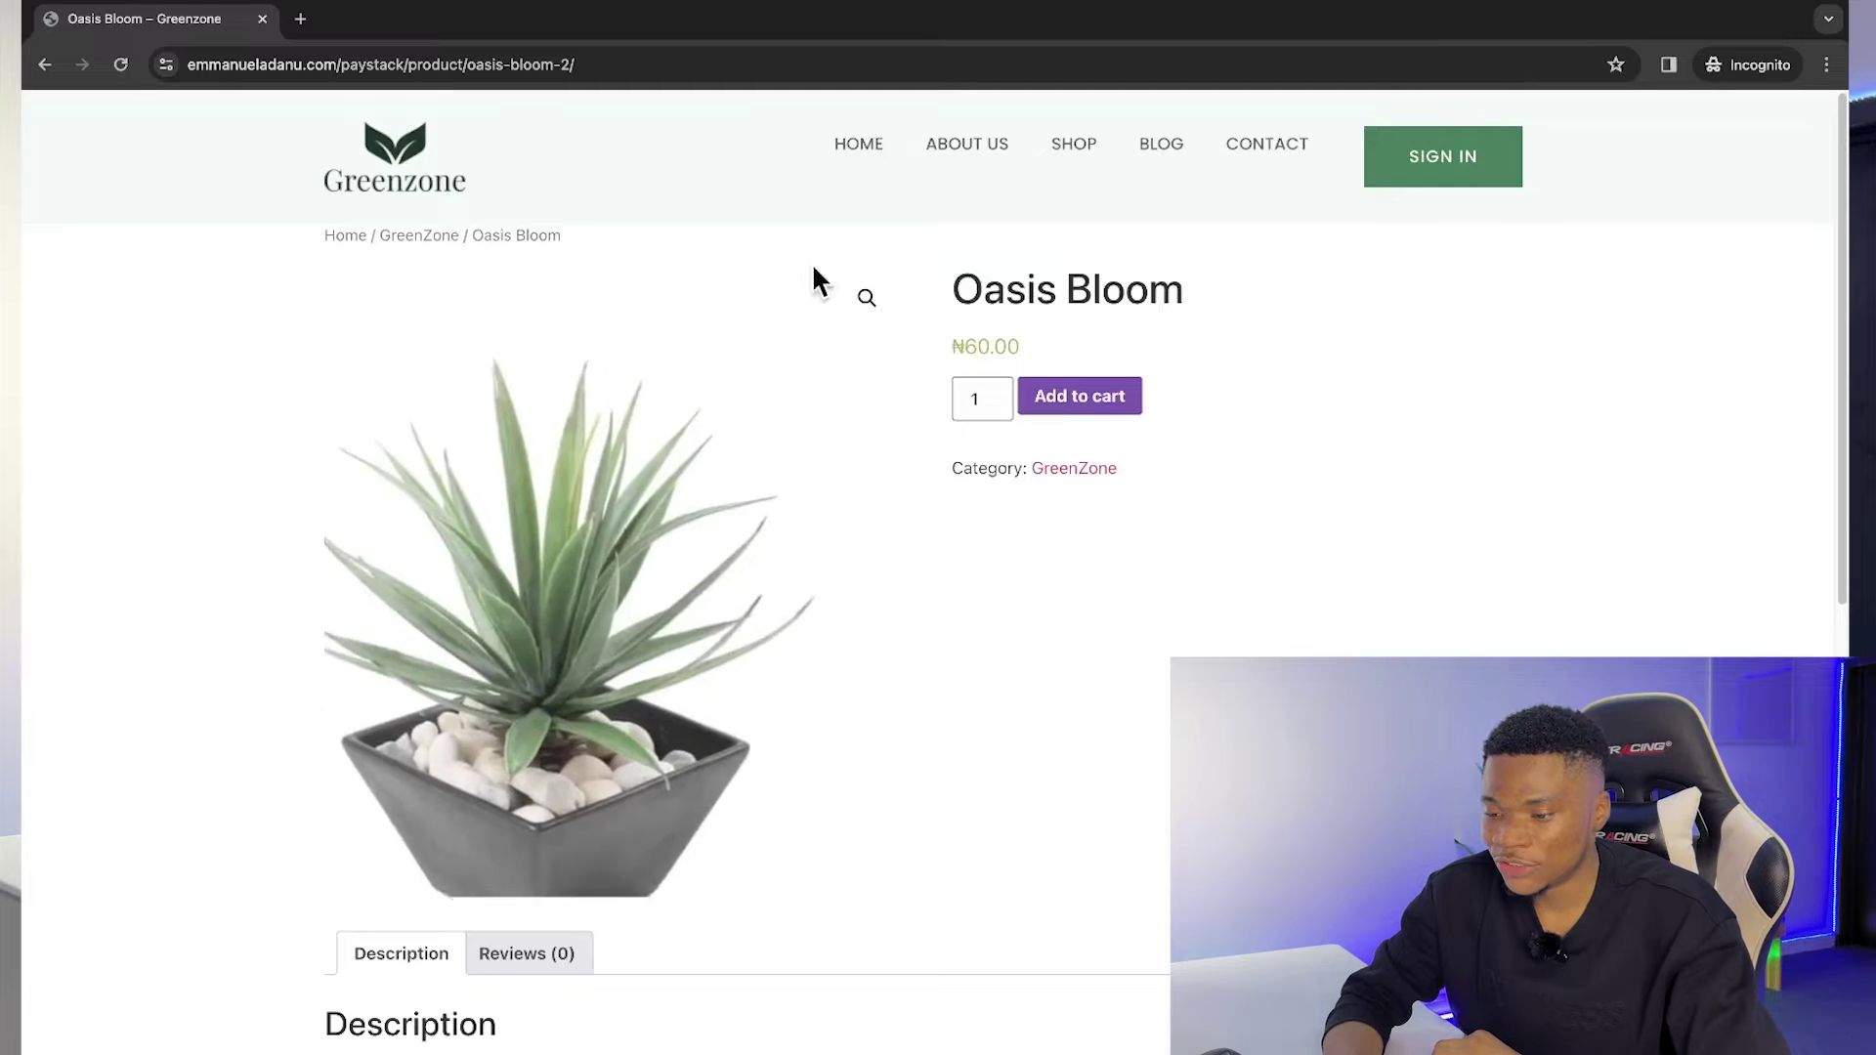
Step: Add Oasis Bloom to the cart and scroll down to the payment options
left_click(1094, 422)
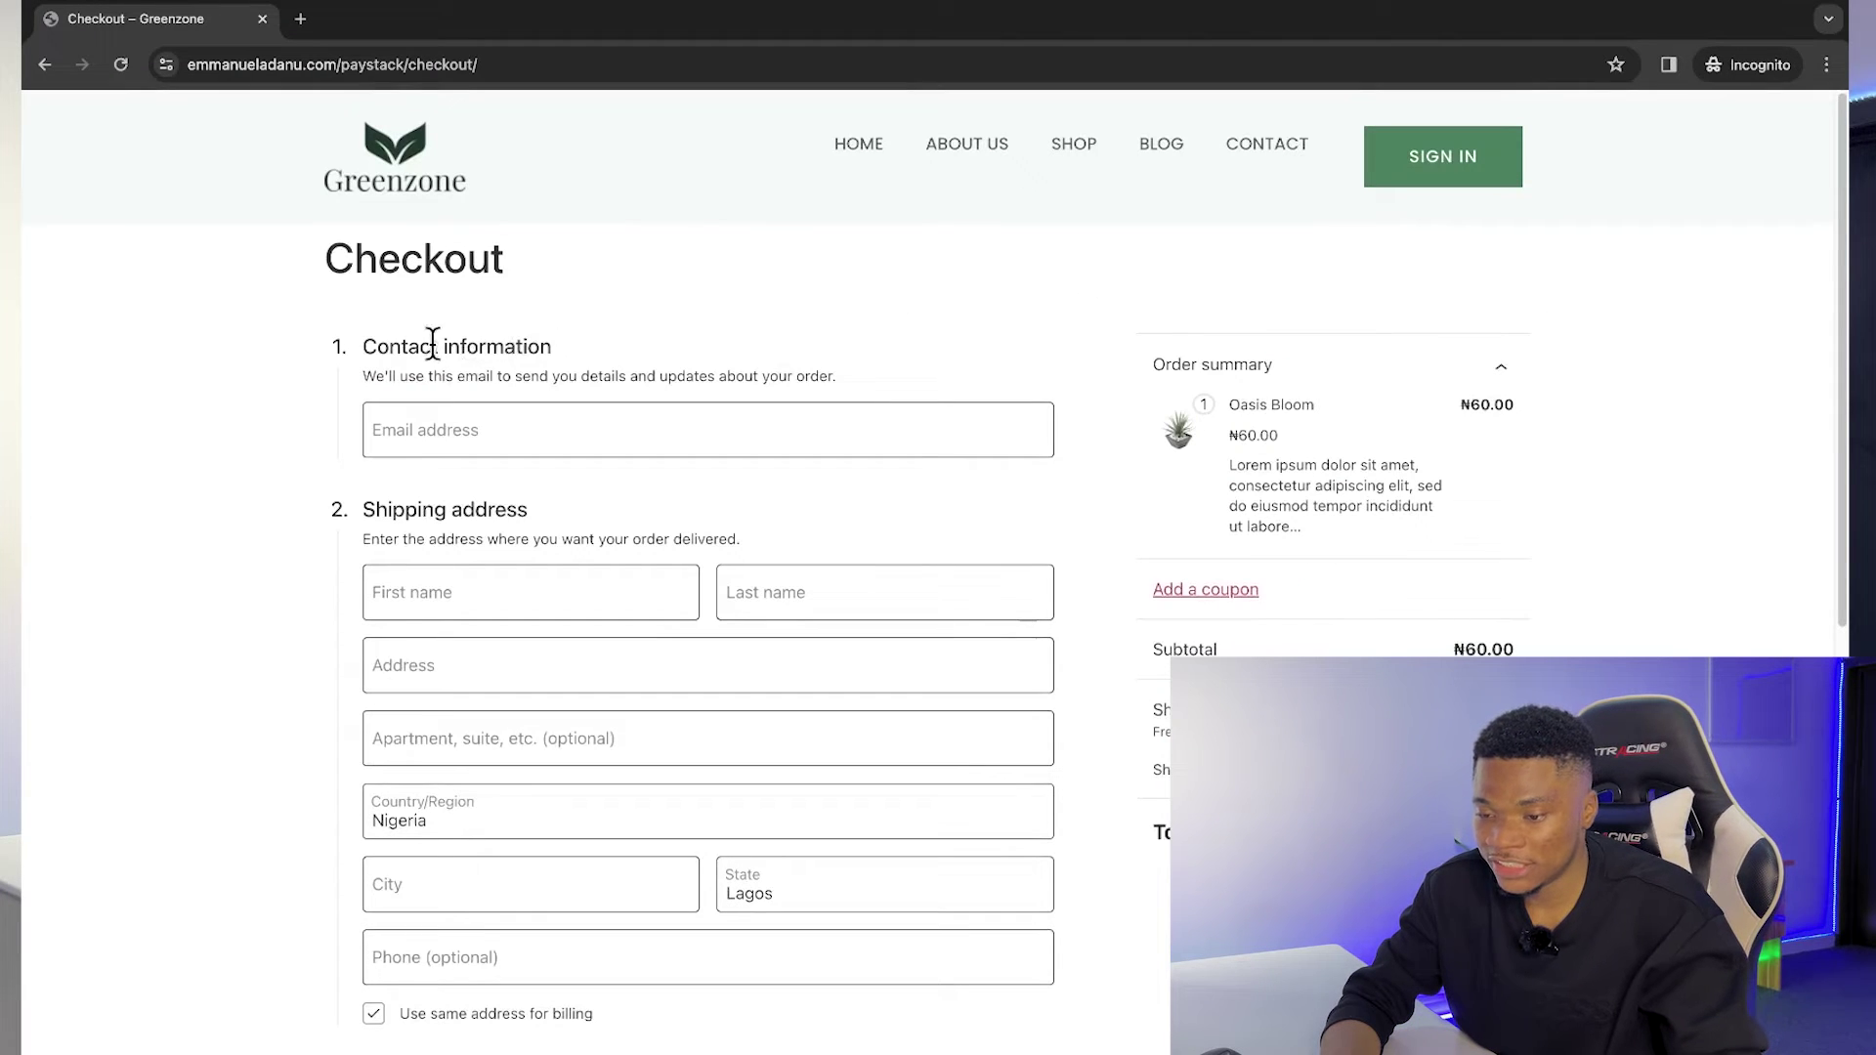
scroll(573, 491, "down", 1)
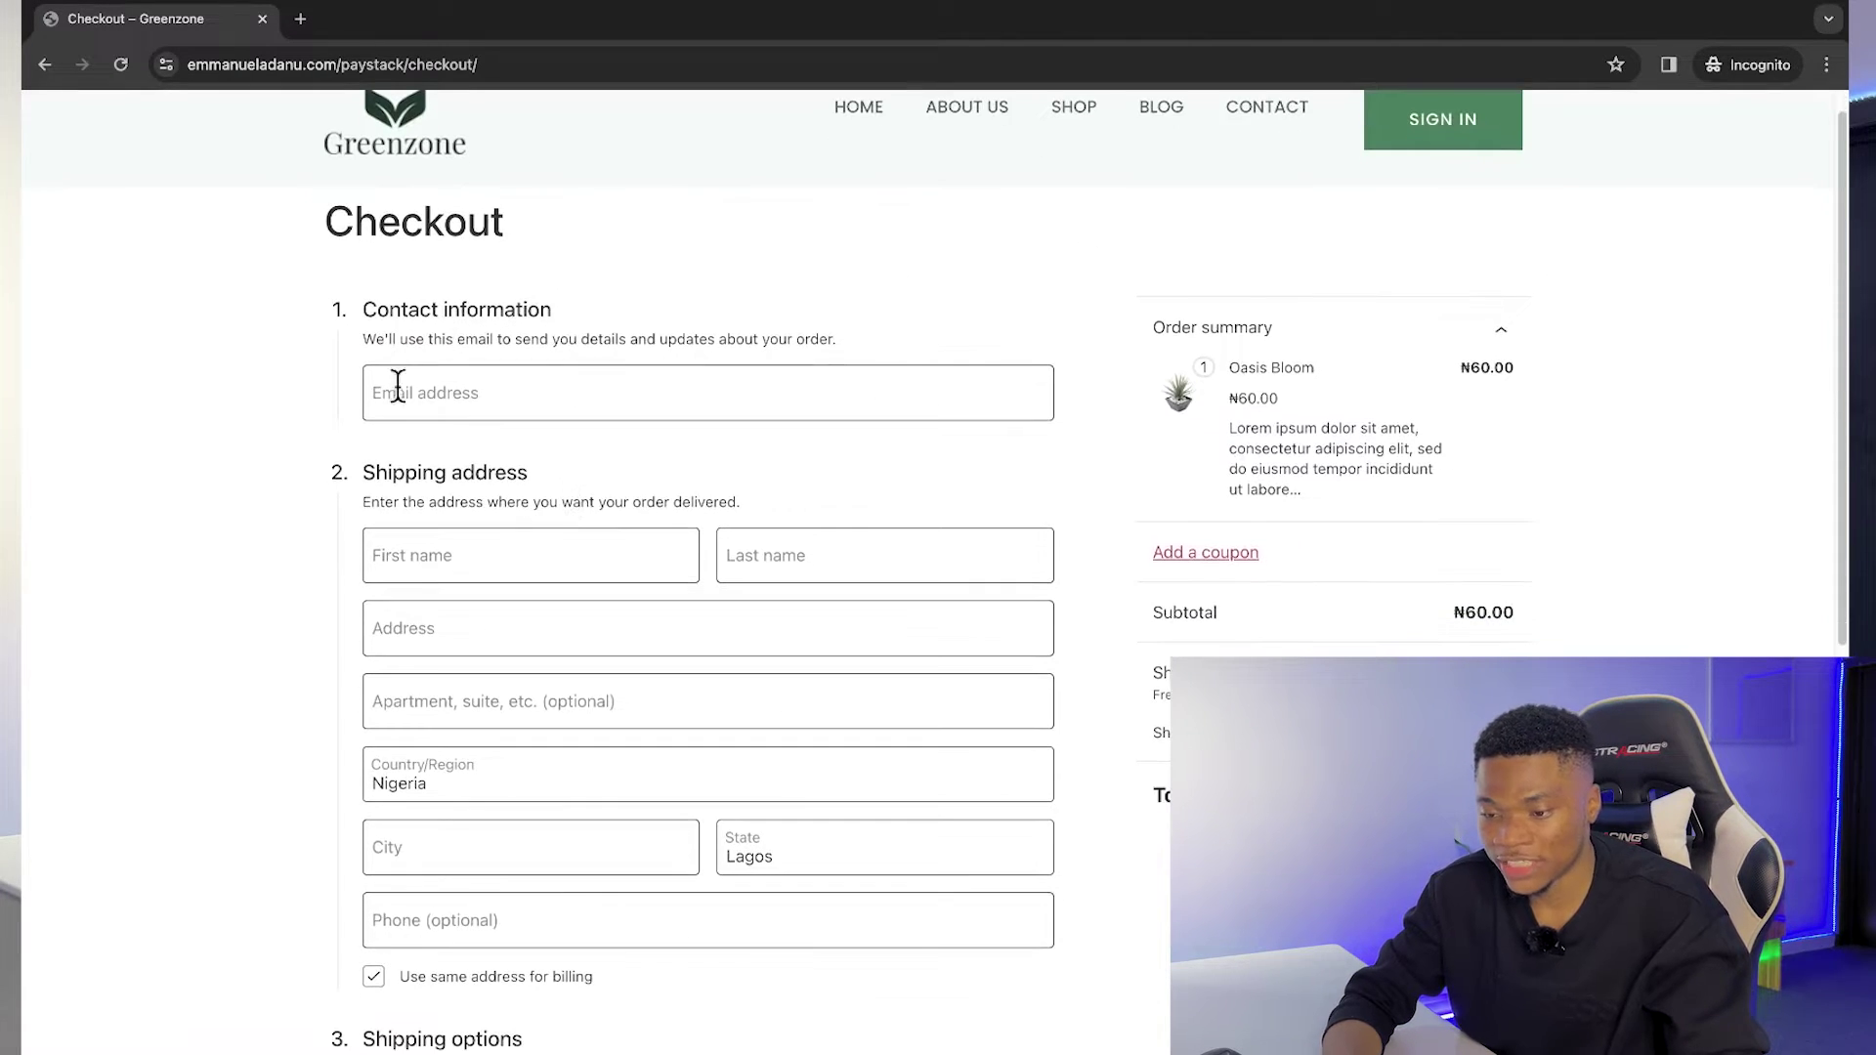
scroll(646, 534, "down", 3)
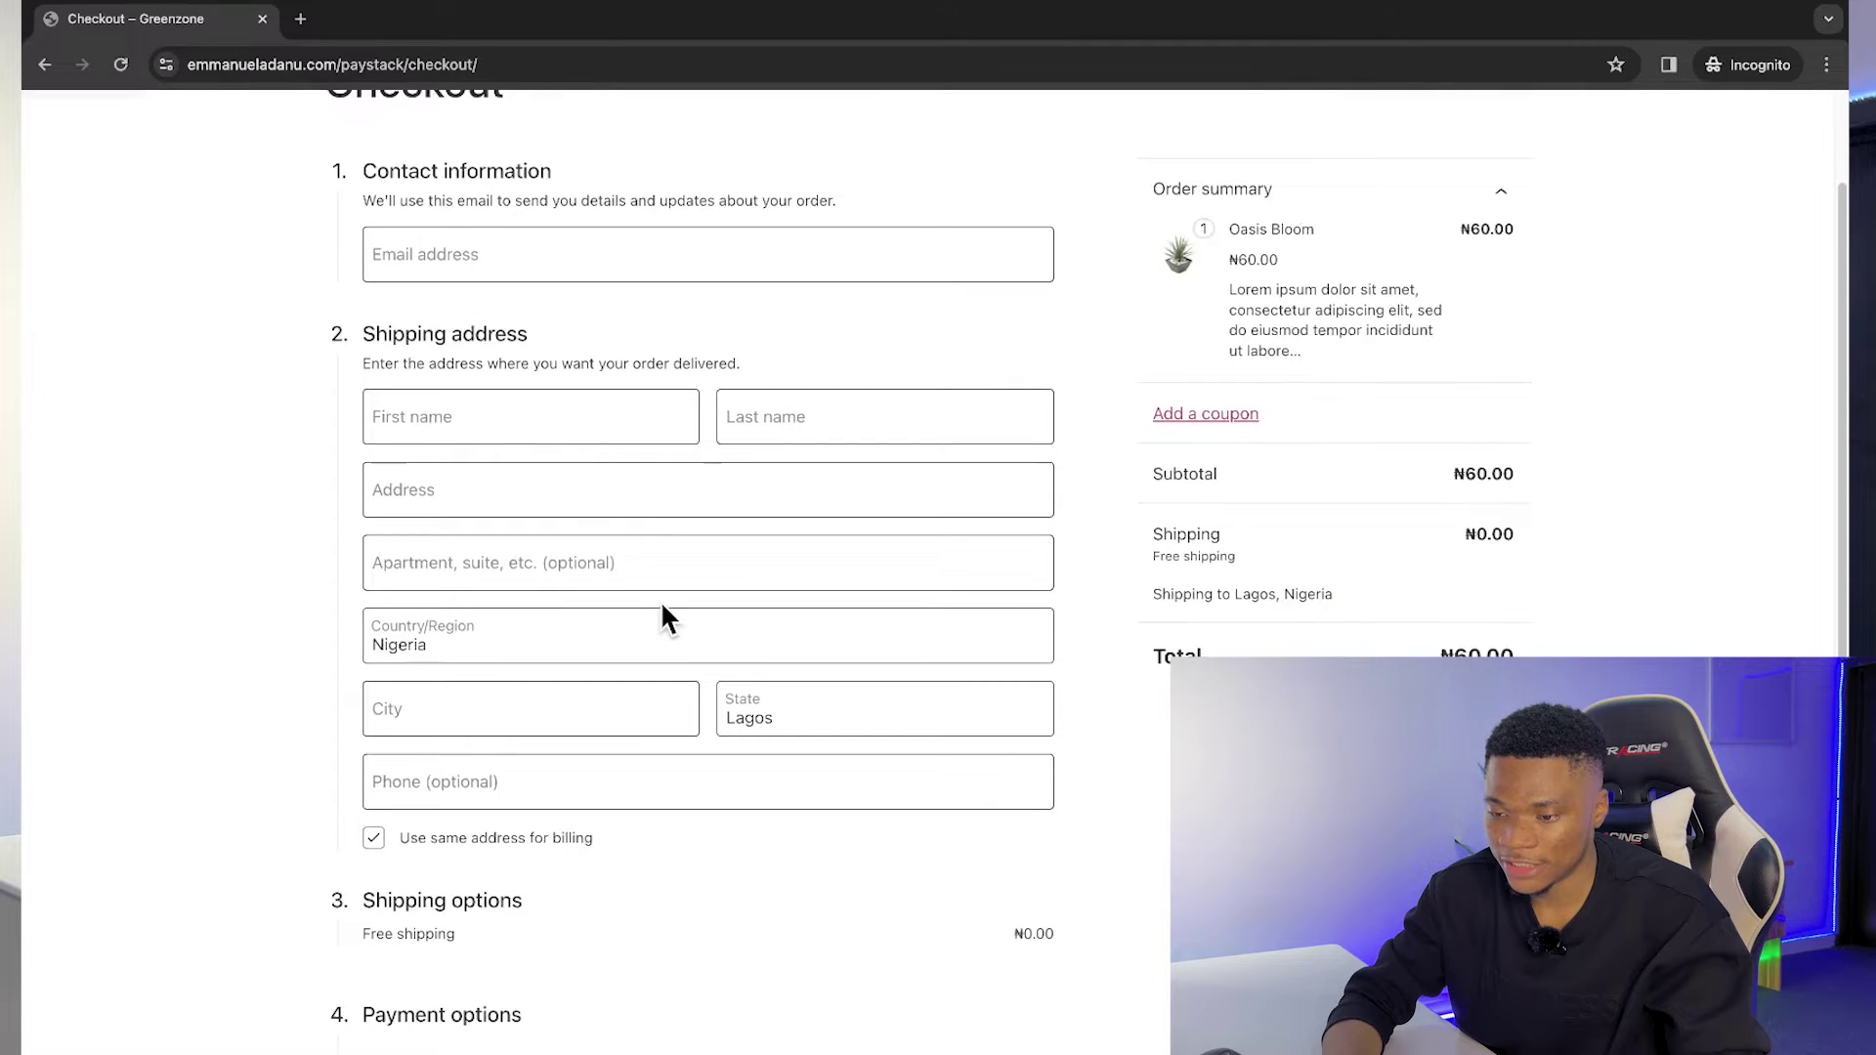
scroll(663, 611, "down", 6)
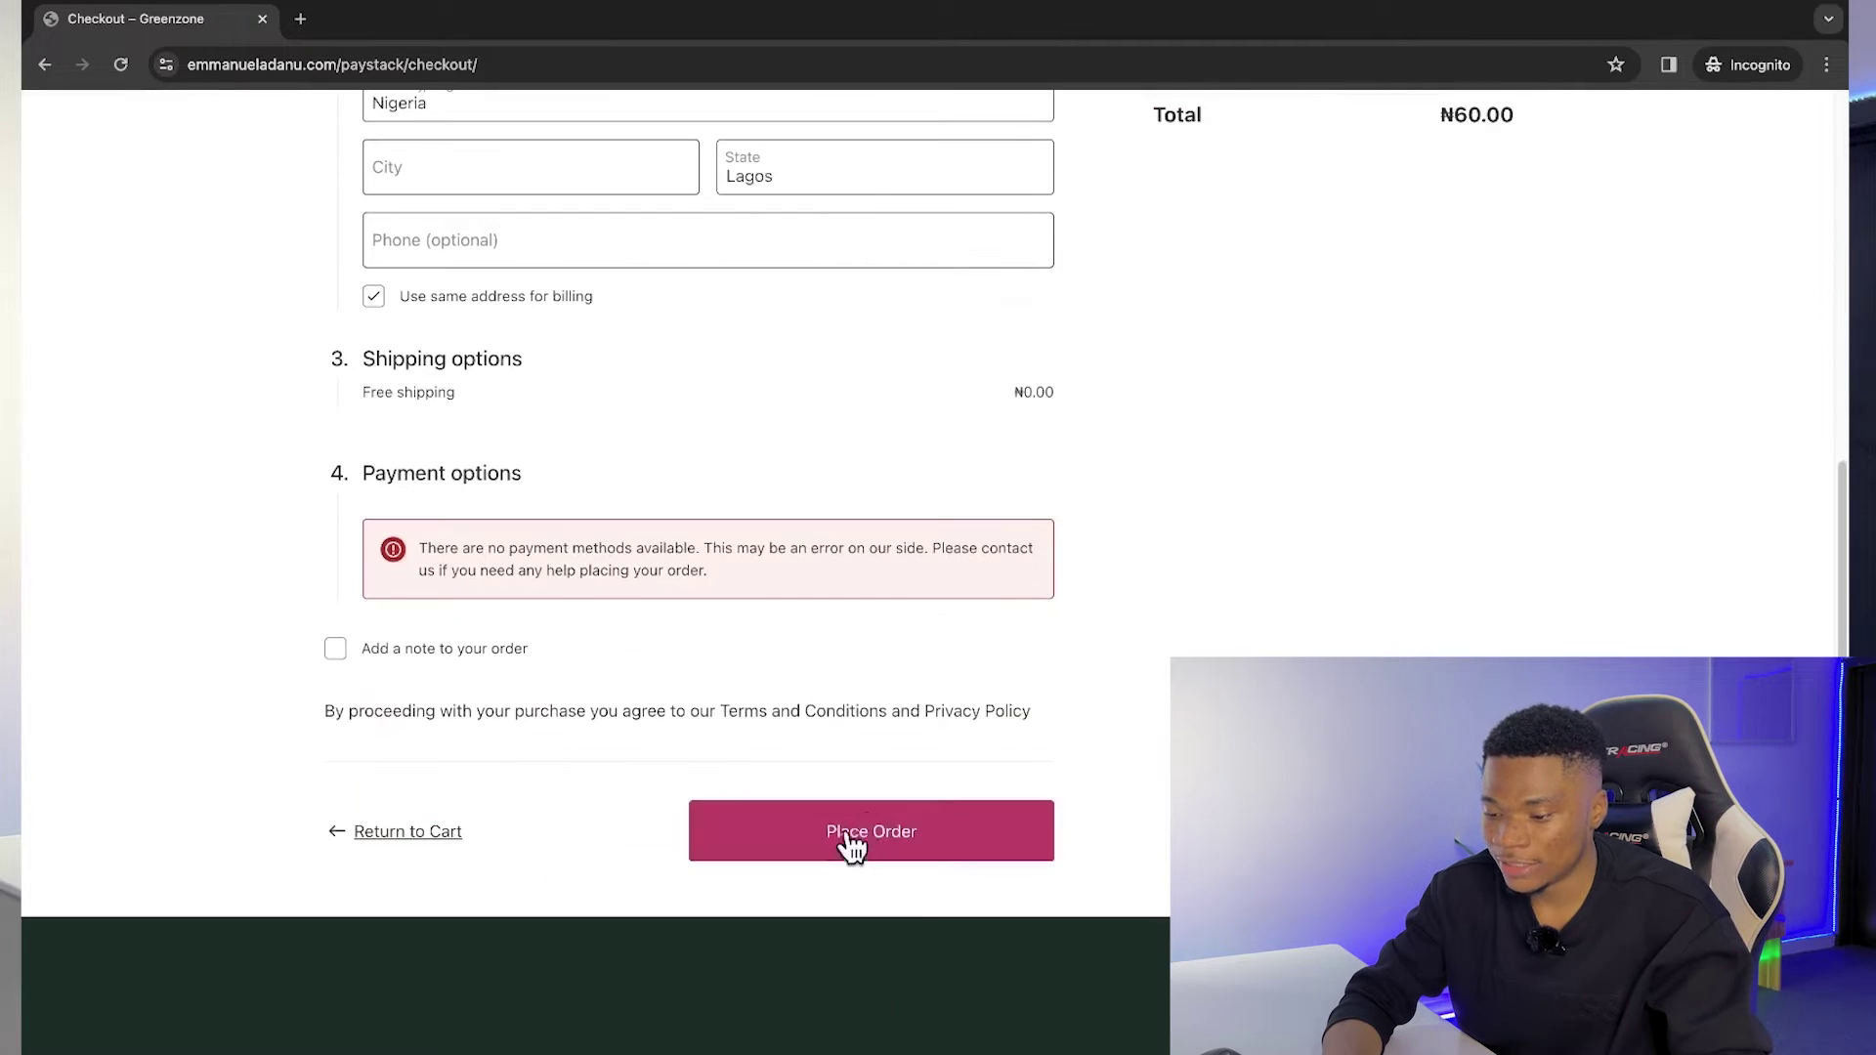
scroll(911, 758, "down", 1)
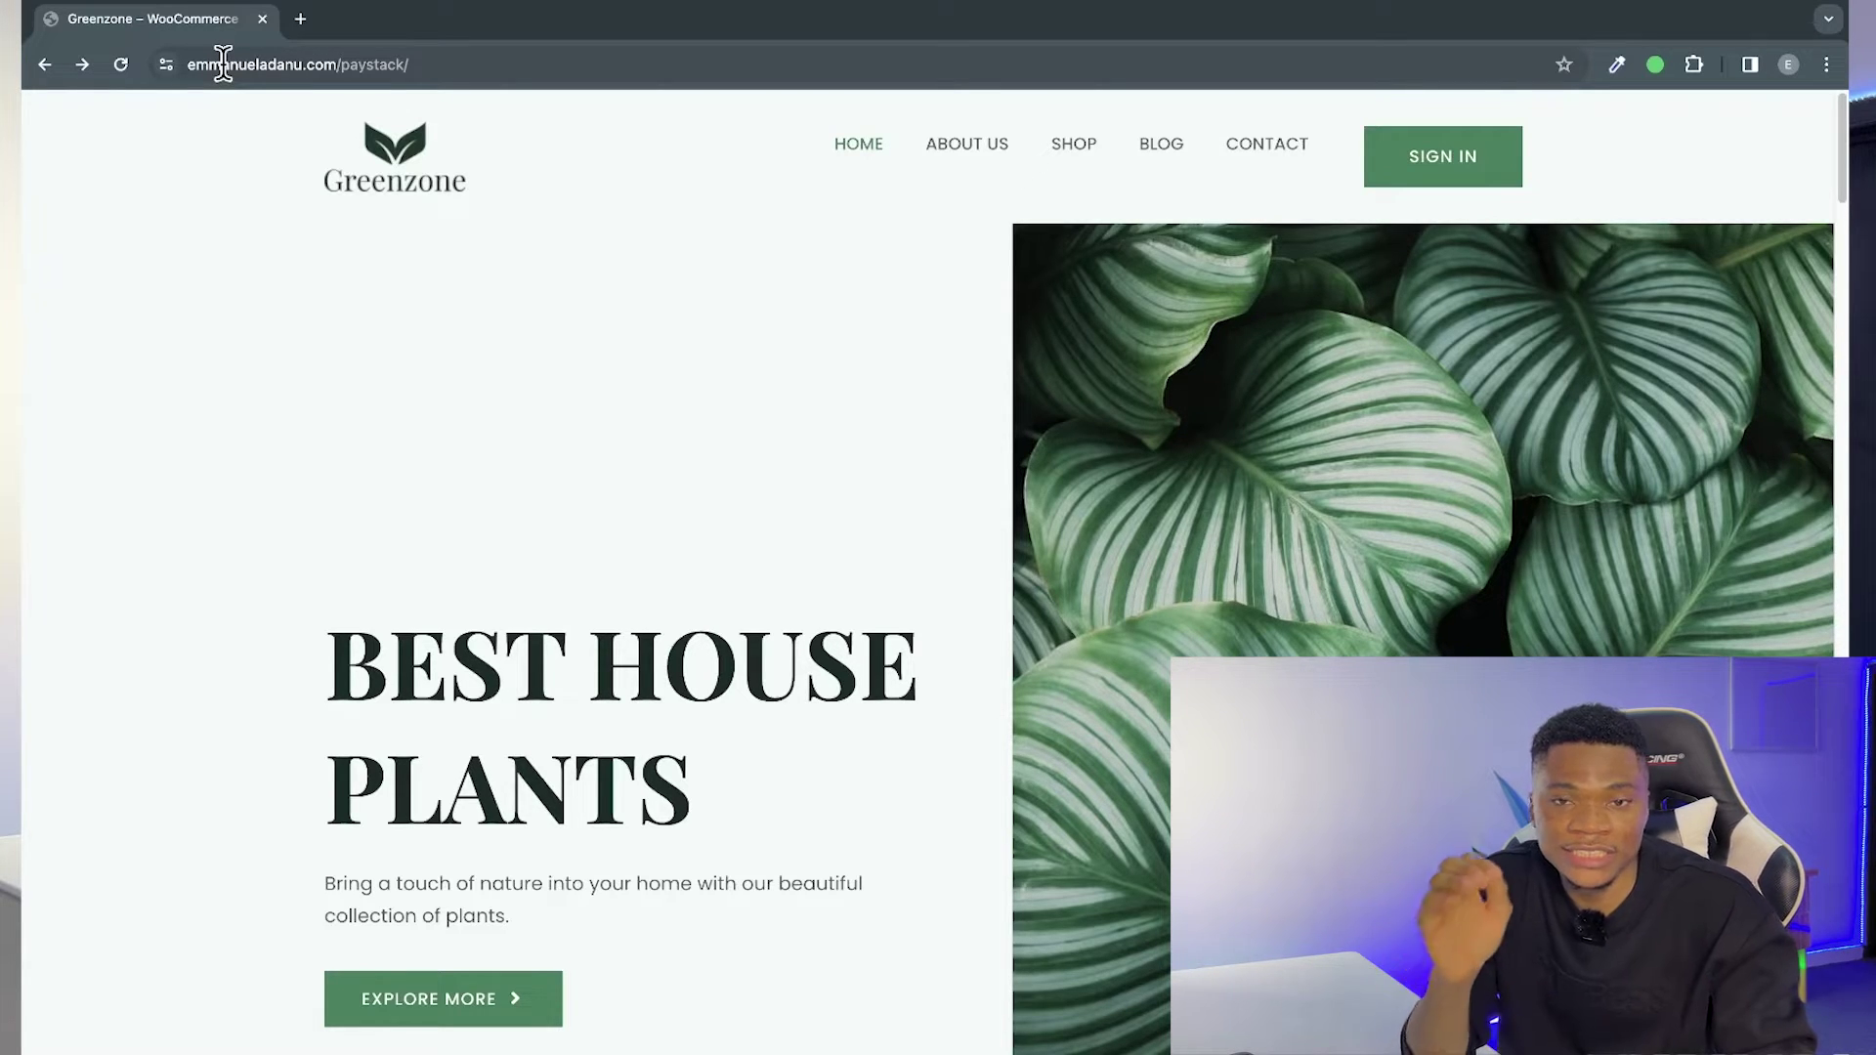
Step: Load paystack.com in a new tab and start creating a free account
left_click(300, 18)
type("paystack.com")
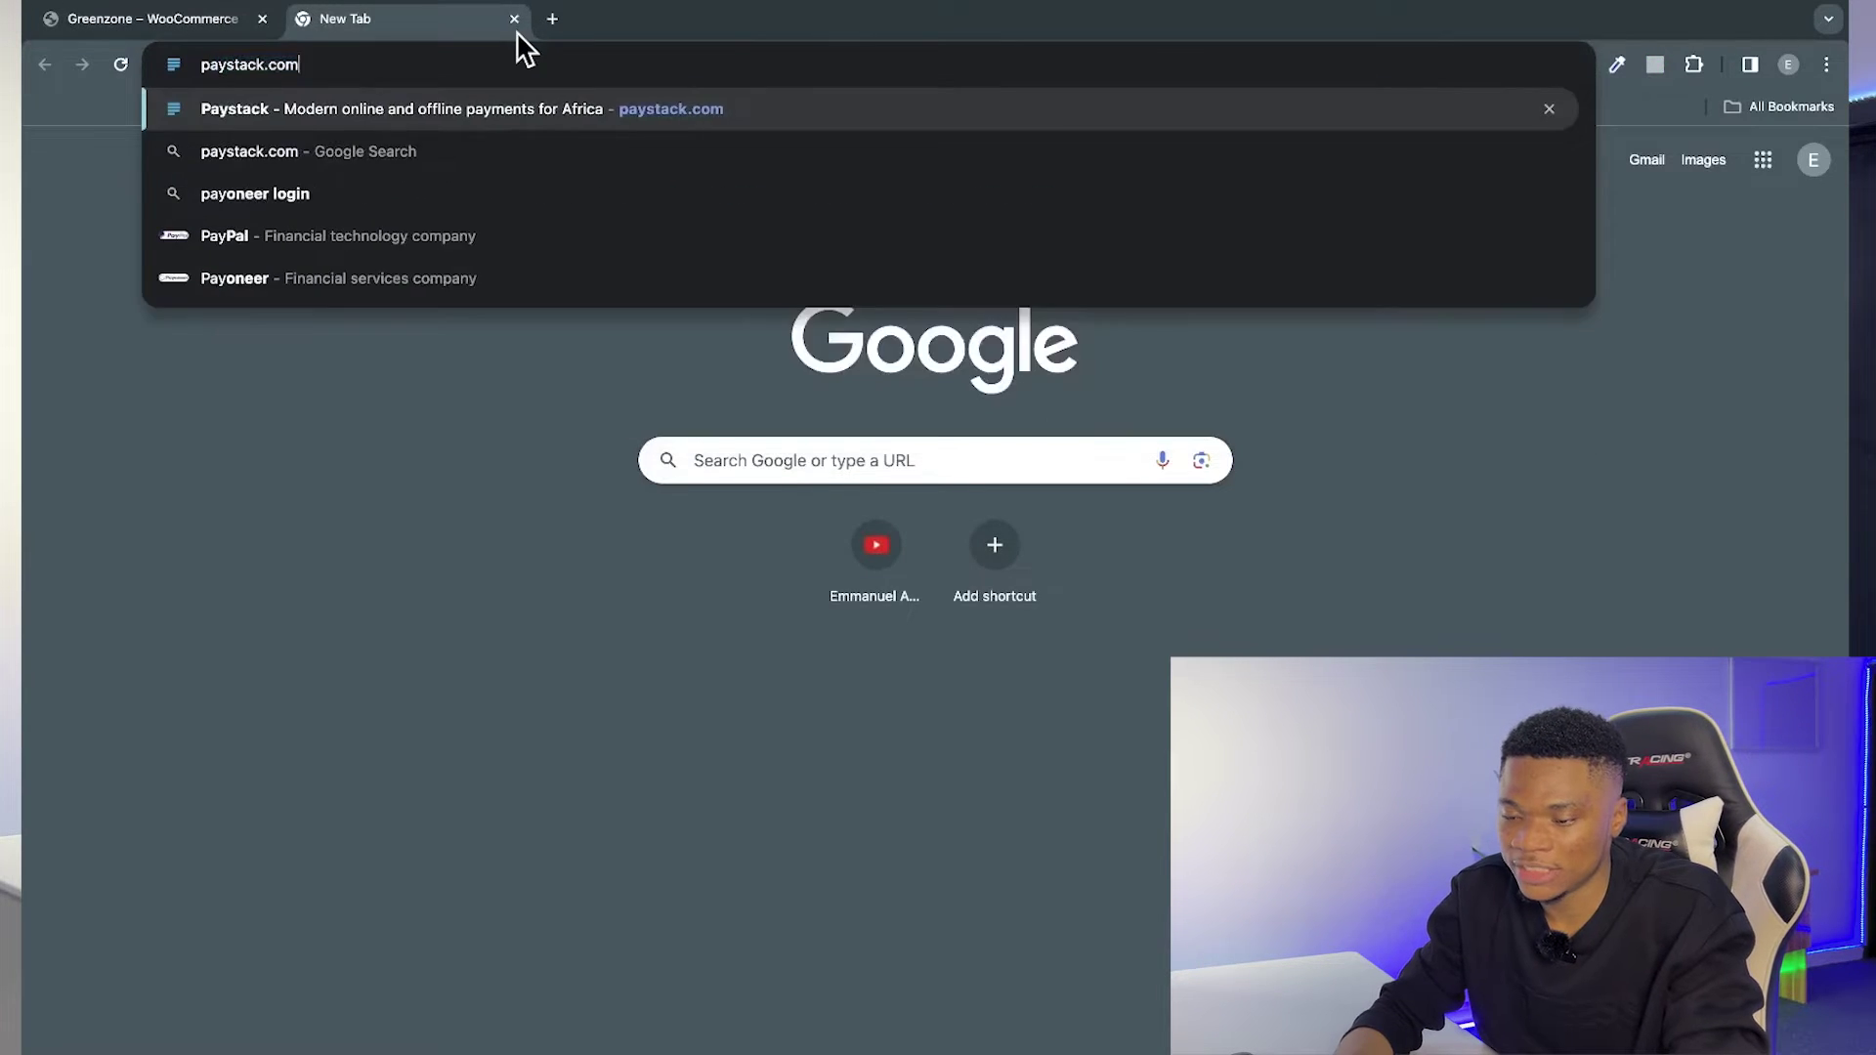
key("Return")
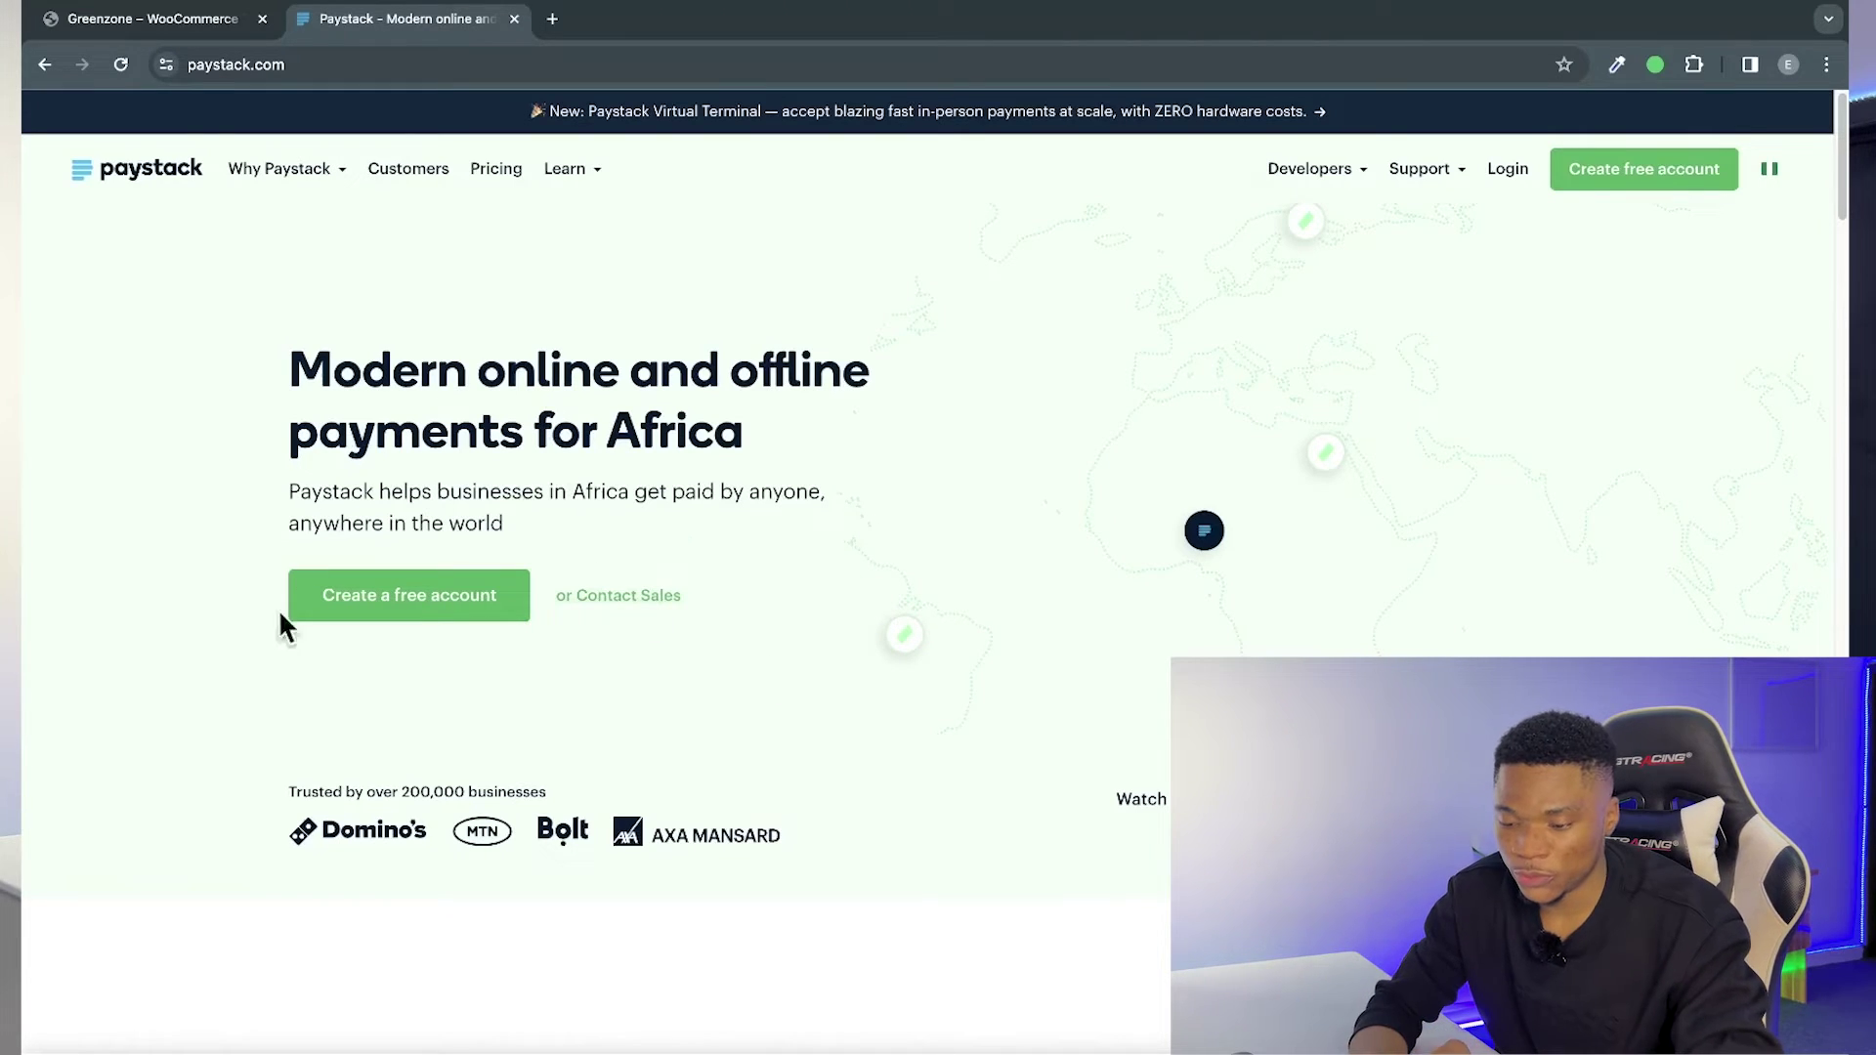
left_click(463, 596)
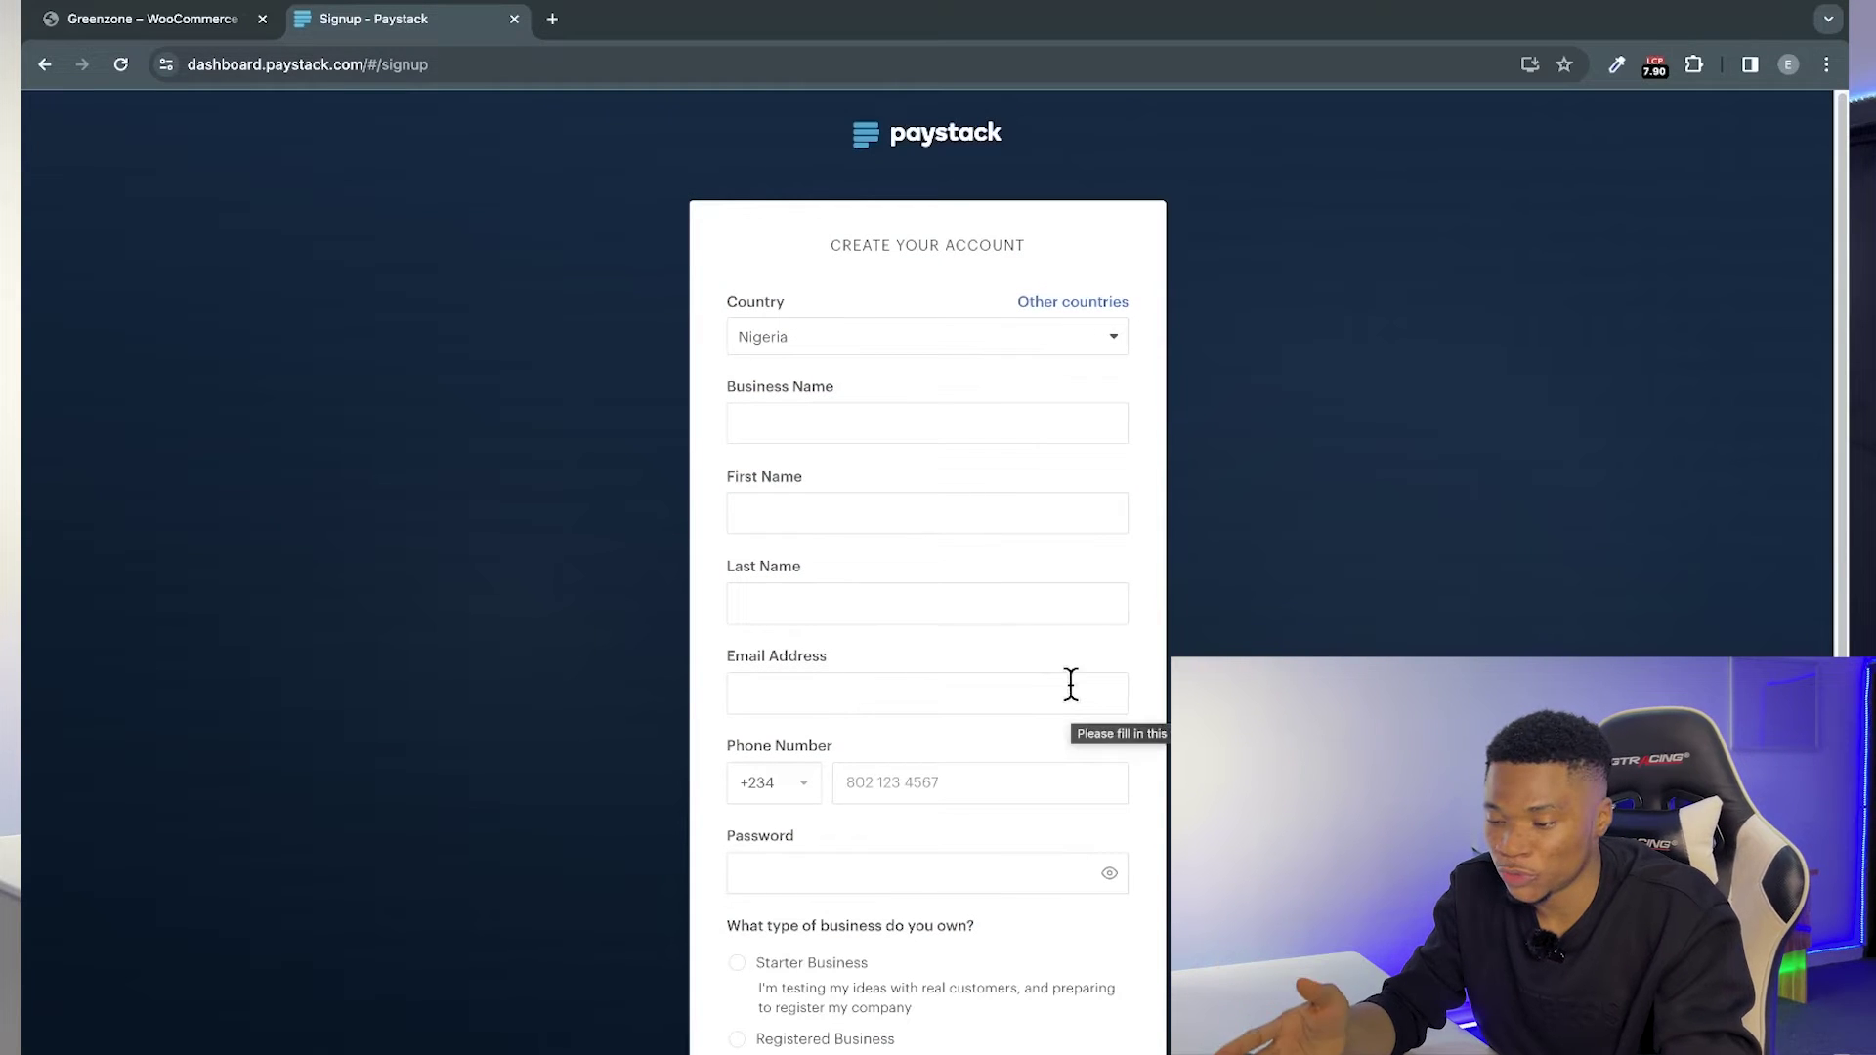
Step: Keep Nigeria as the country and enter the business name, first name and e-mail address
left_click(822, 343)
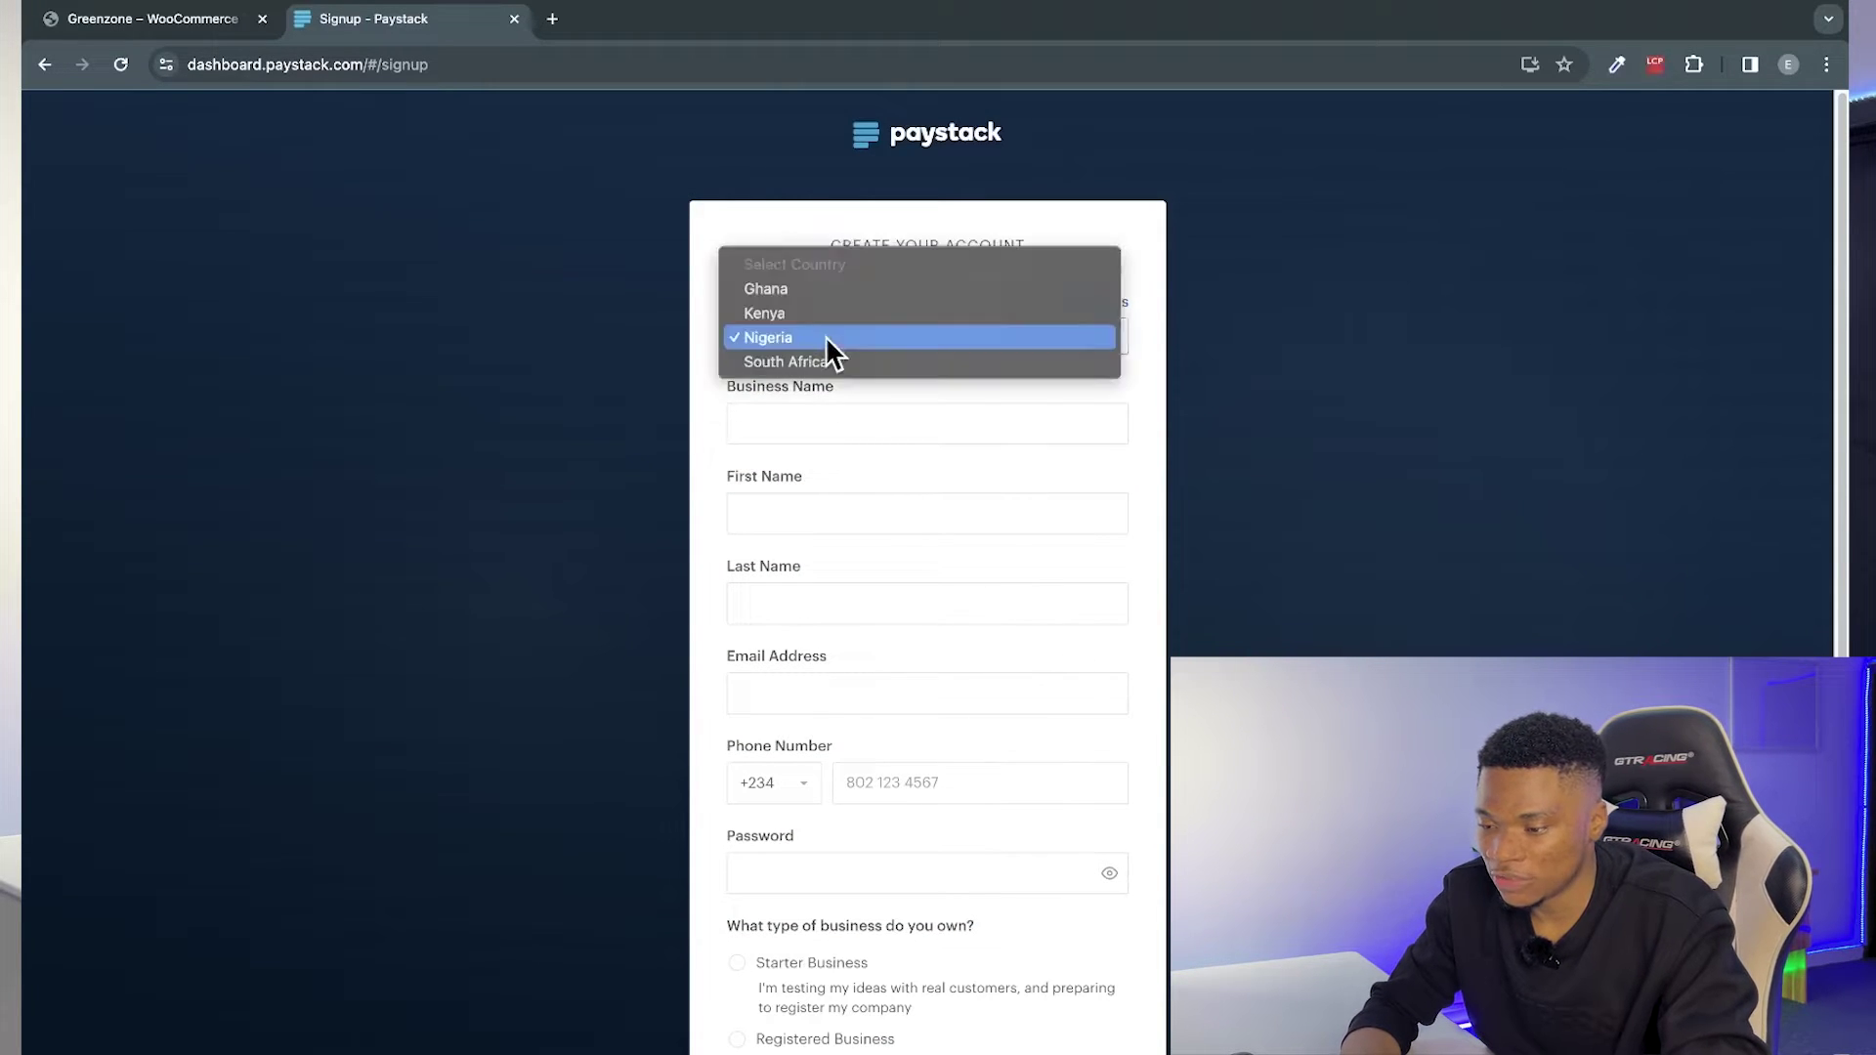
left_click(795, 336)
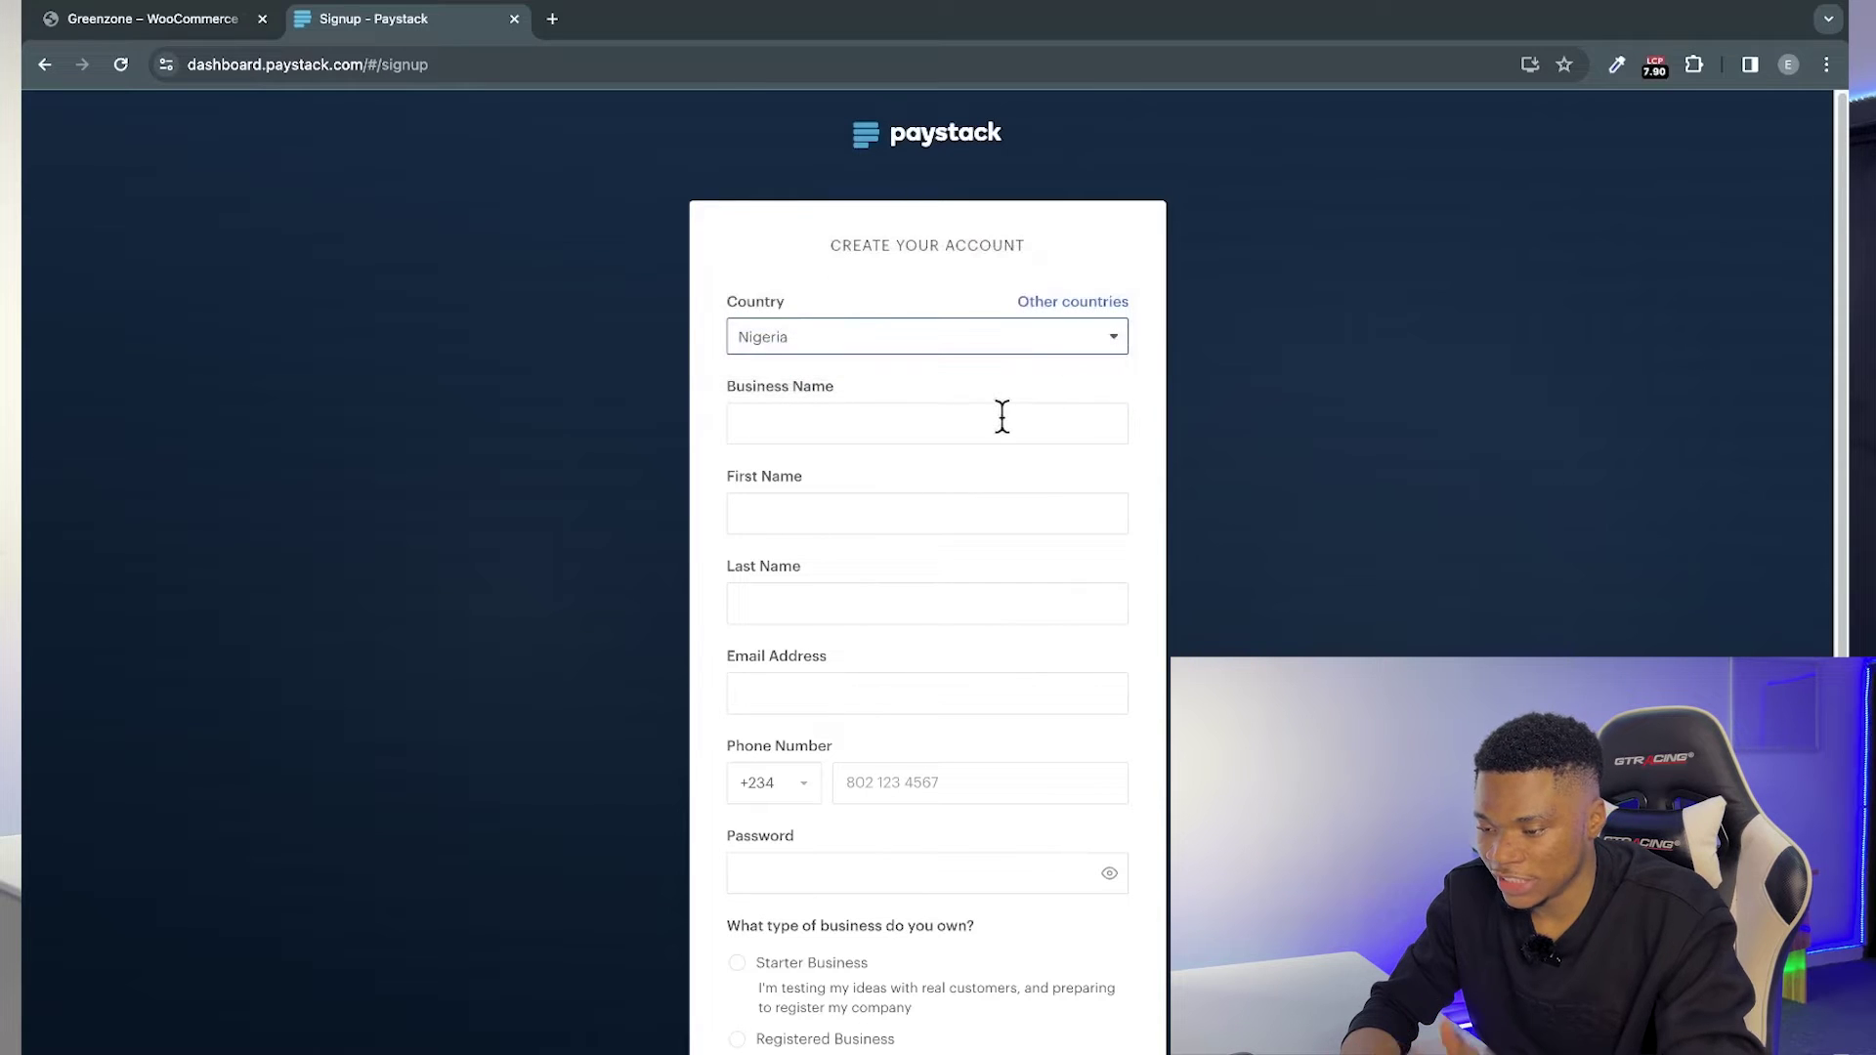
left_click(793, 422)
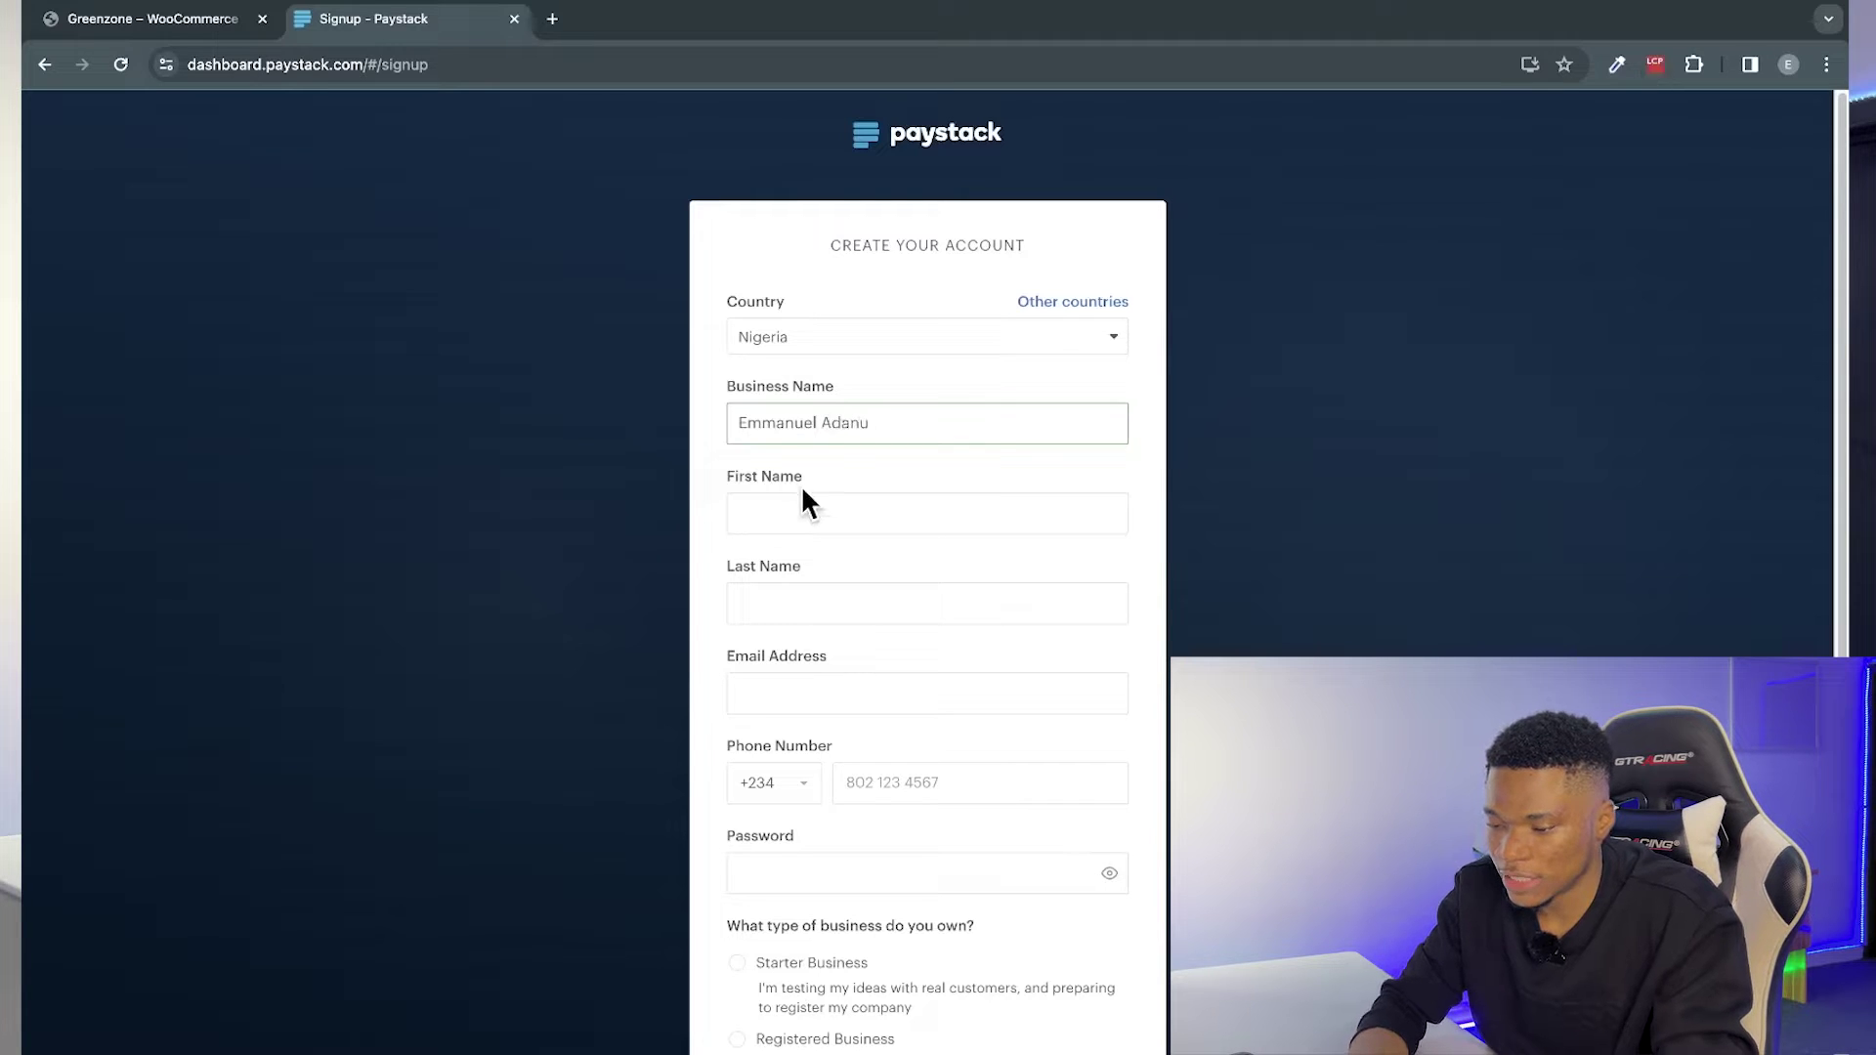
left_click(792, 505)
type("Emmanu")
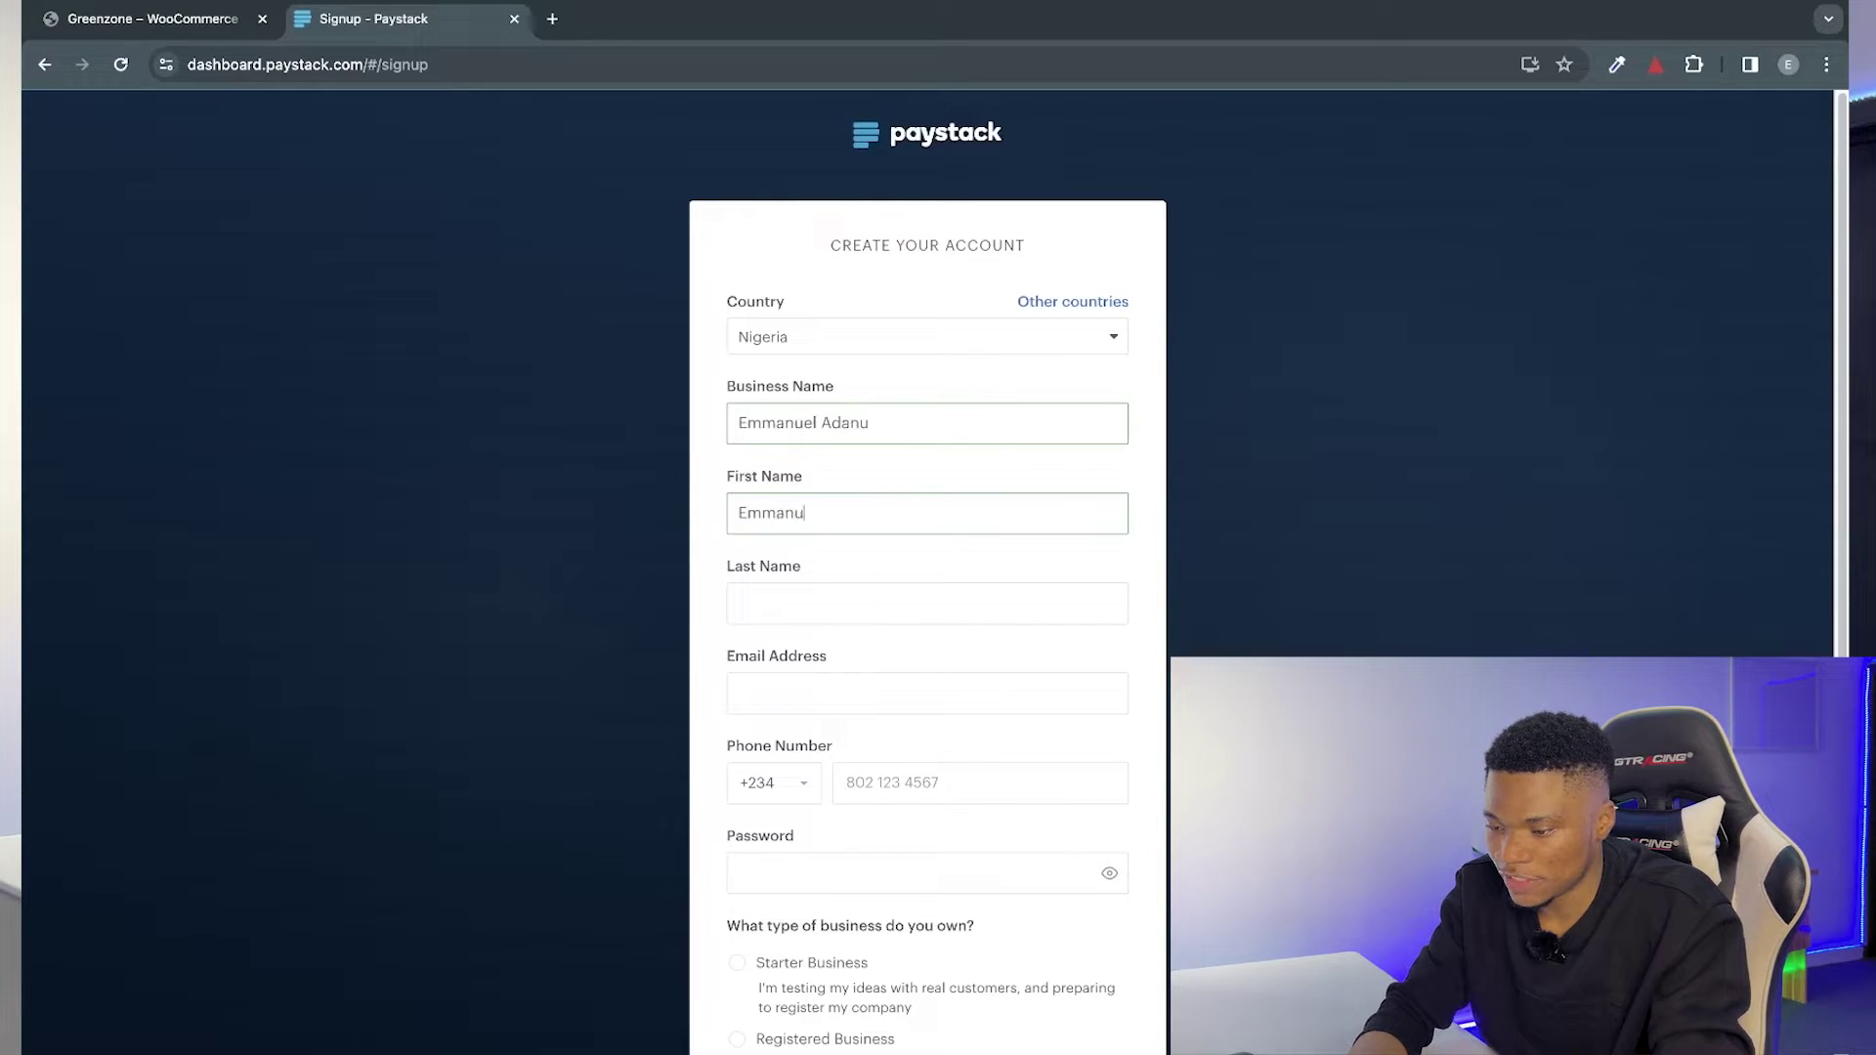
type("Ada")
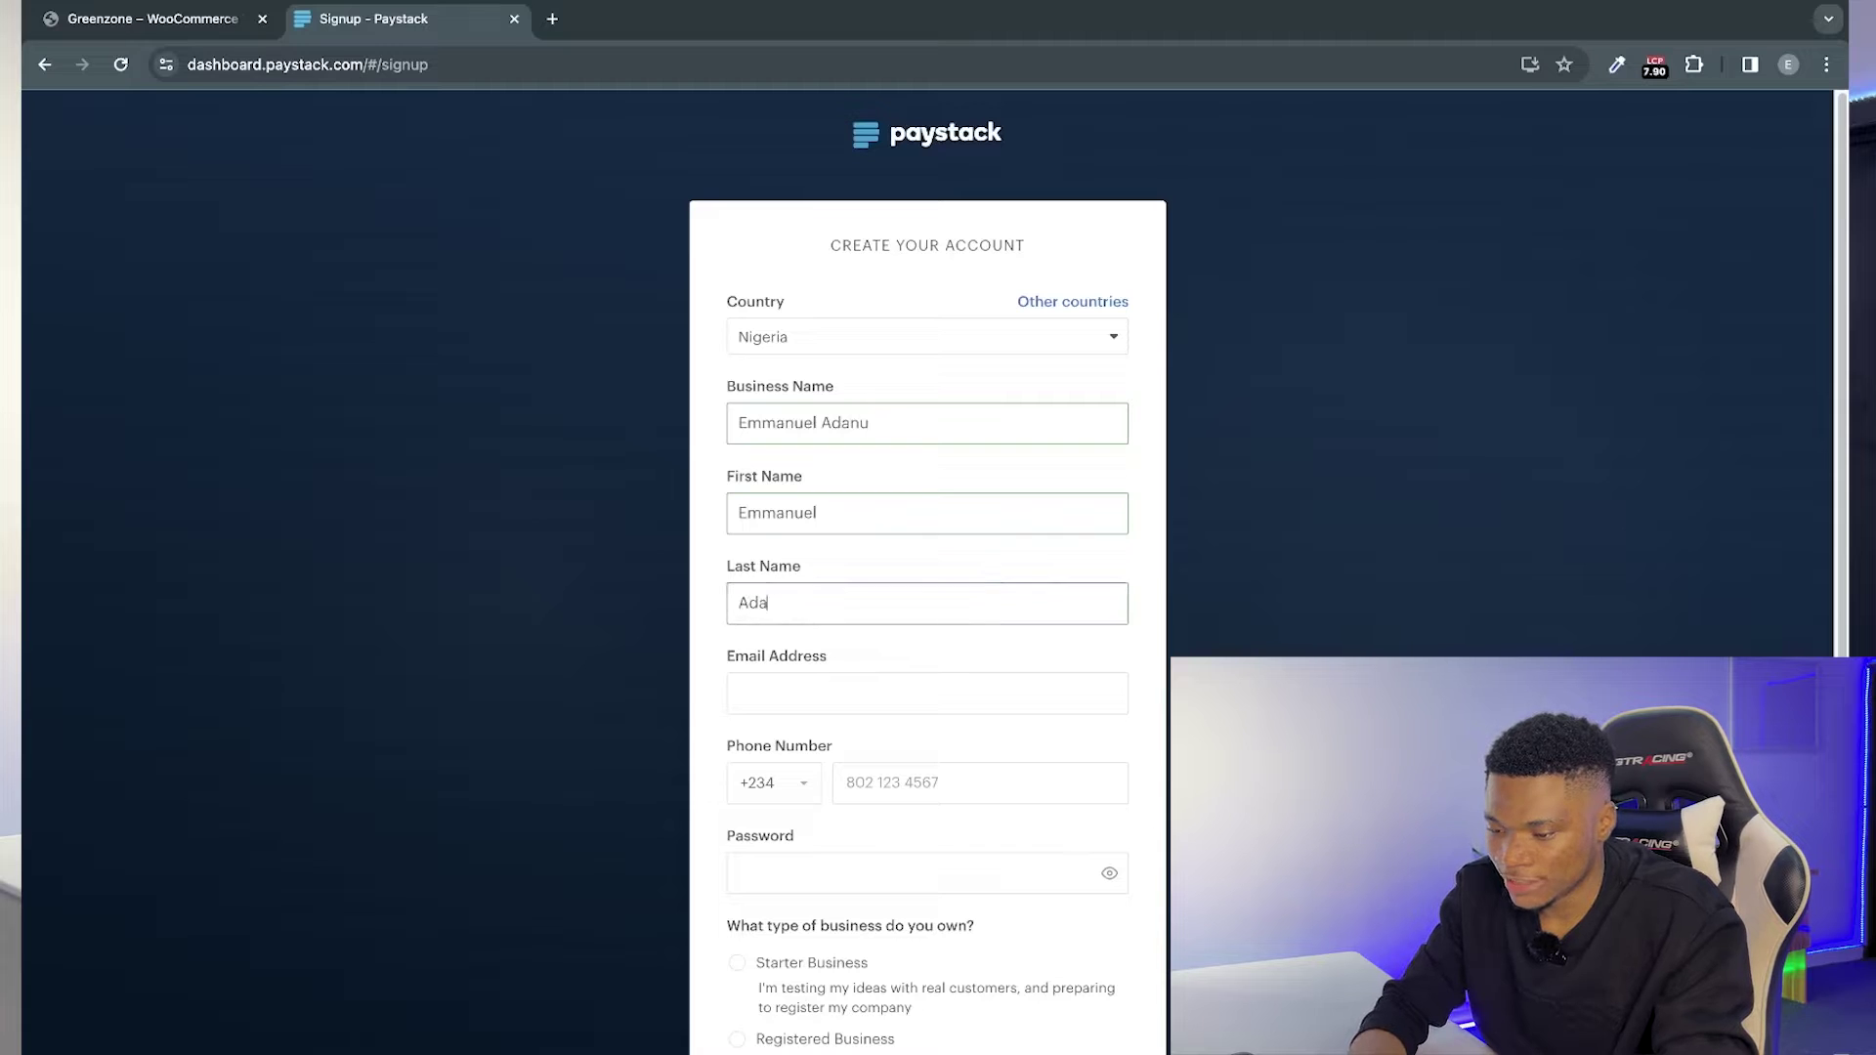
left_click(906, 676)
key("ctrl+v")
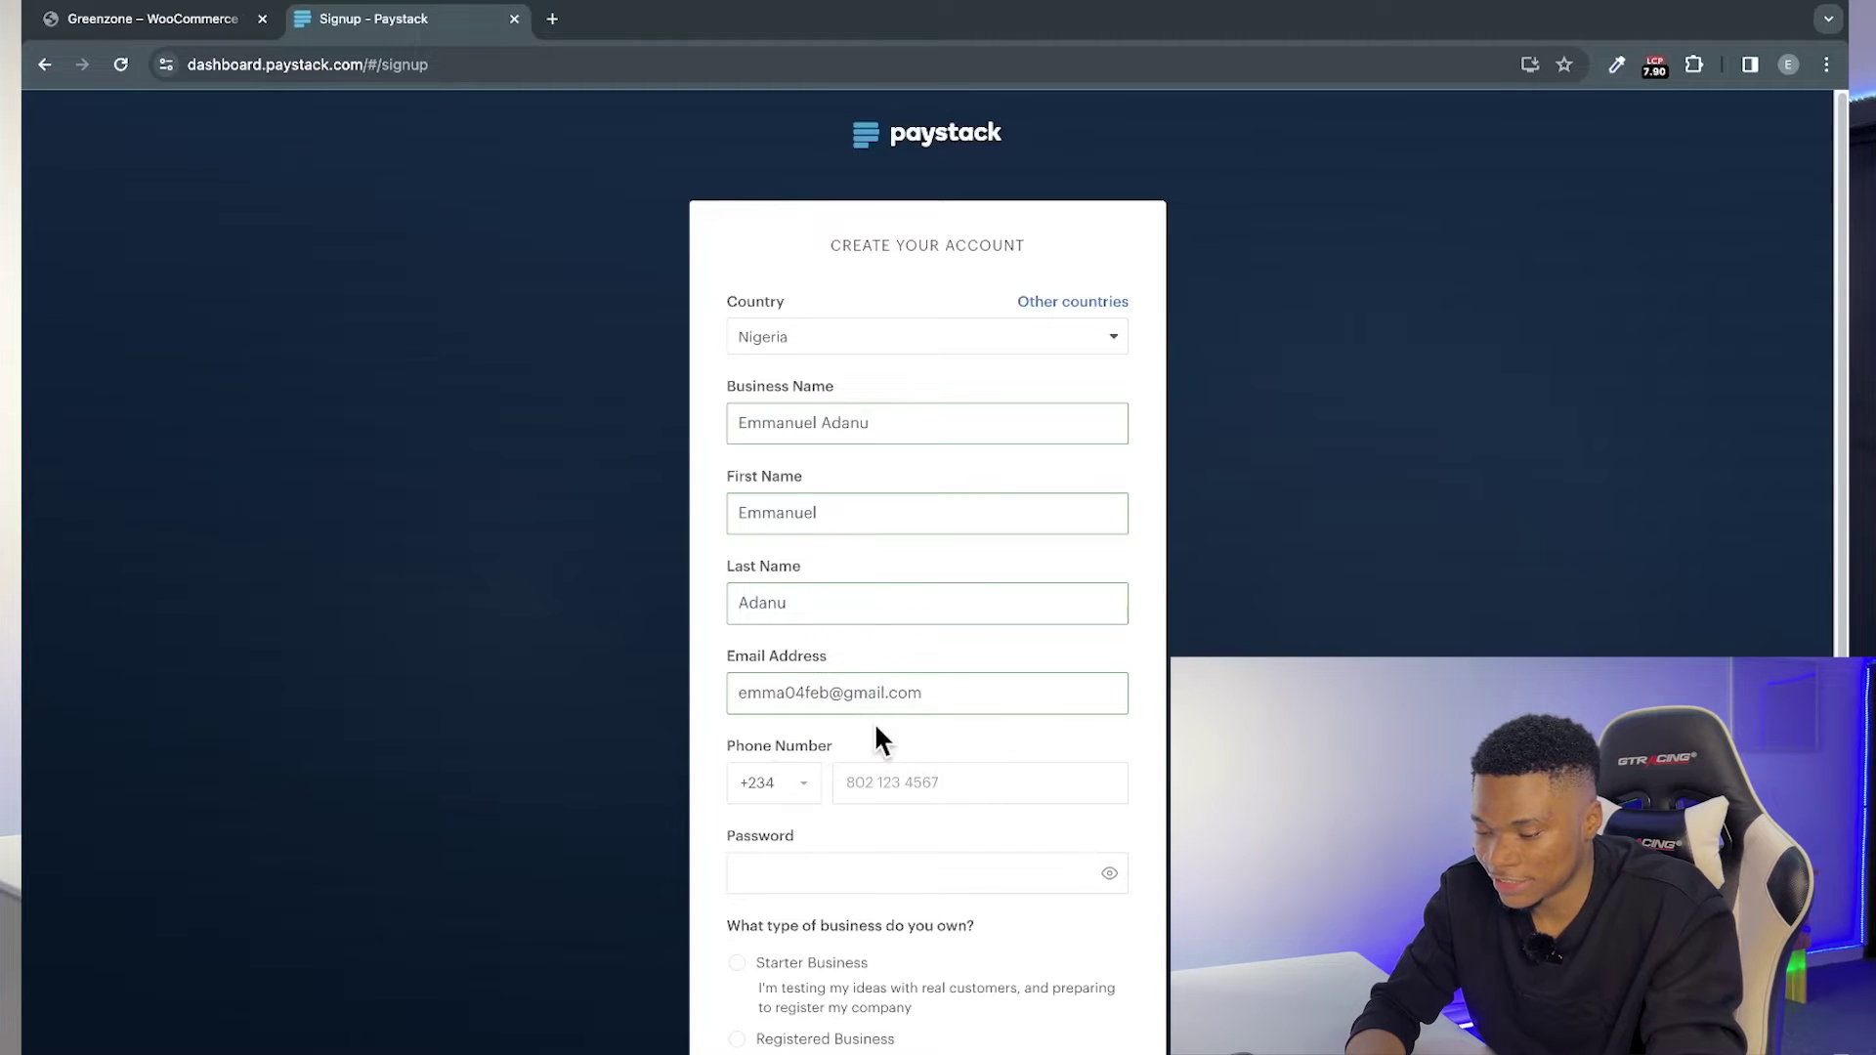
Step: Fill in the phone number and use a suggested strong password
scroll(876, 728, "down", 3)
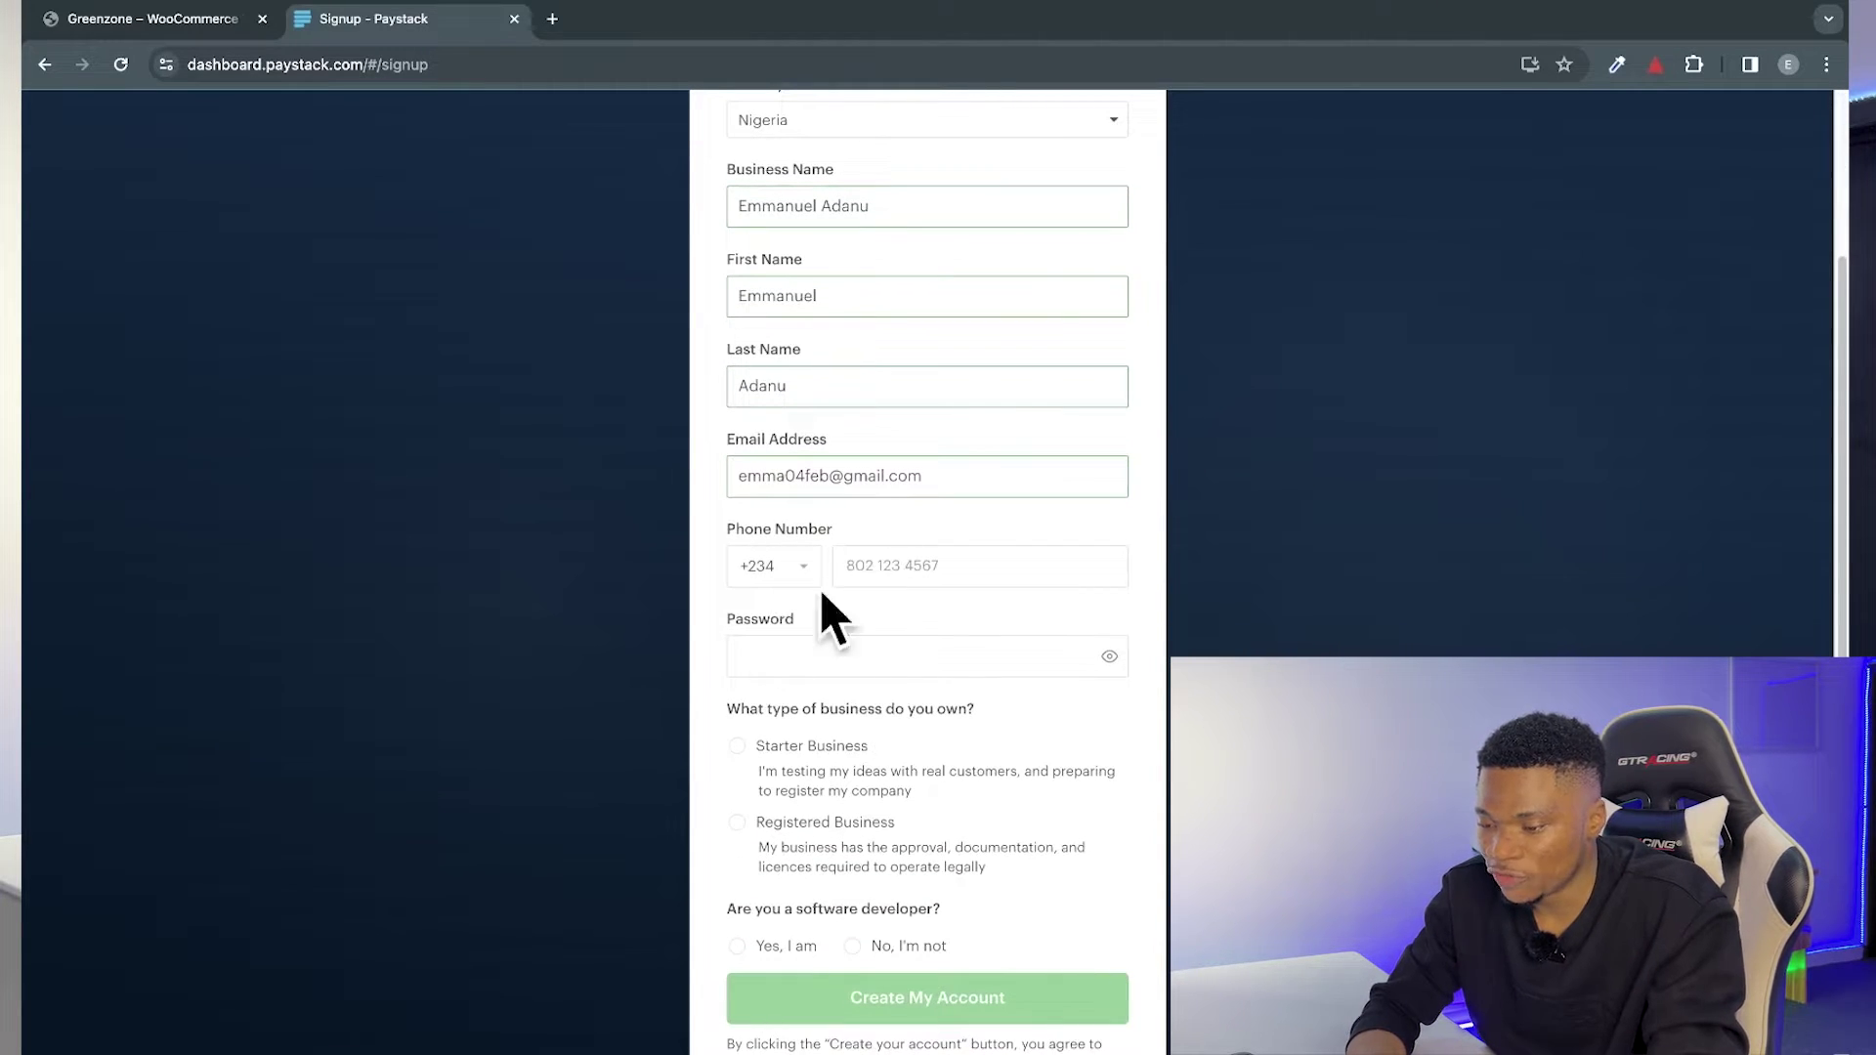
left_click(869, 576)
key("ctrl+v")
scroll(938, 599, "down", 1)
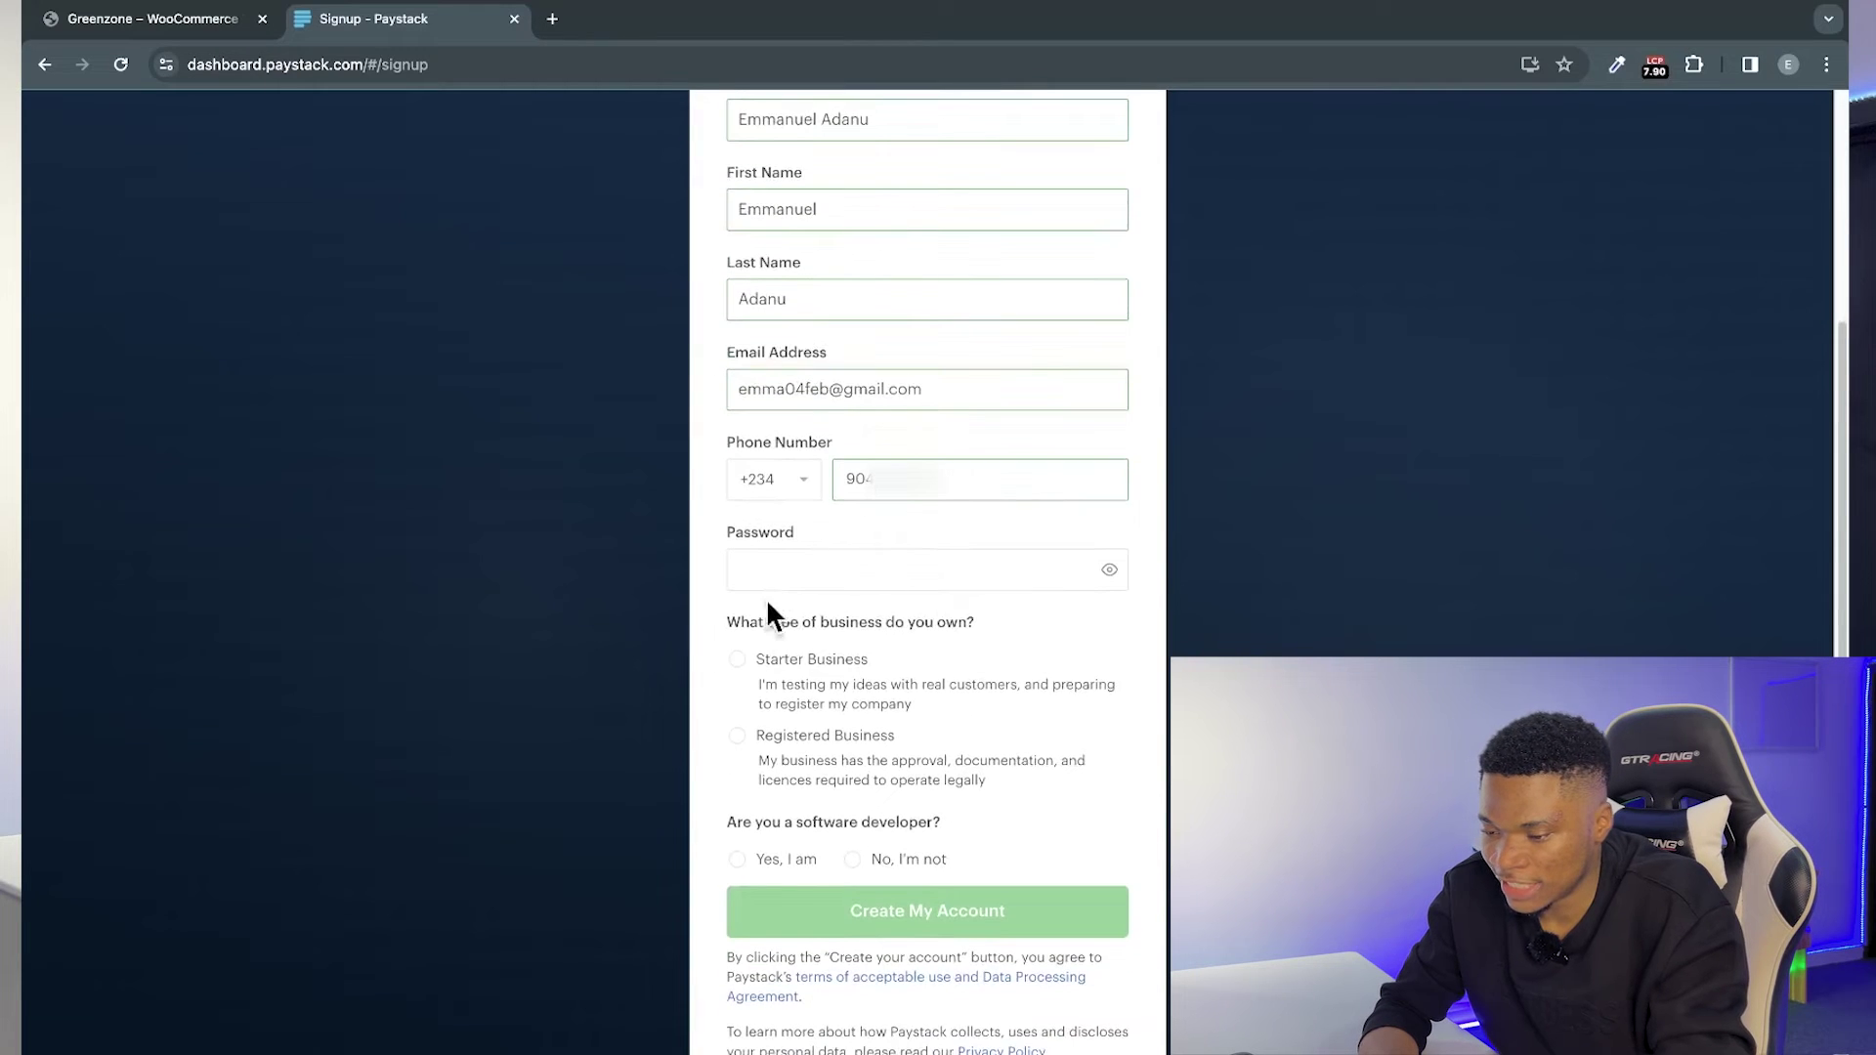
left_click(784, 565)
left_click(992, 631)
scroll(816, 635, "down", 1)
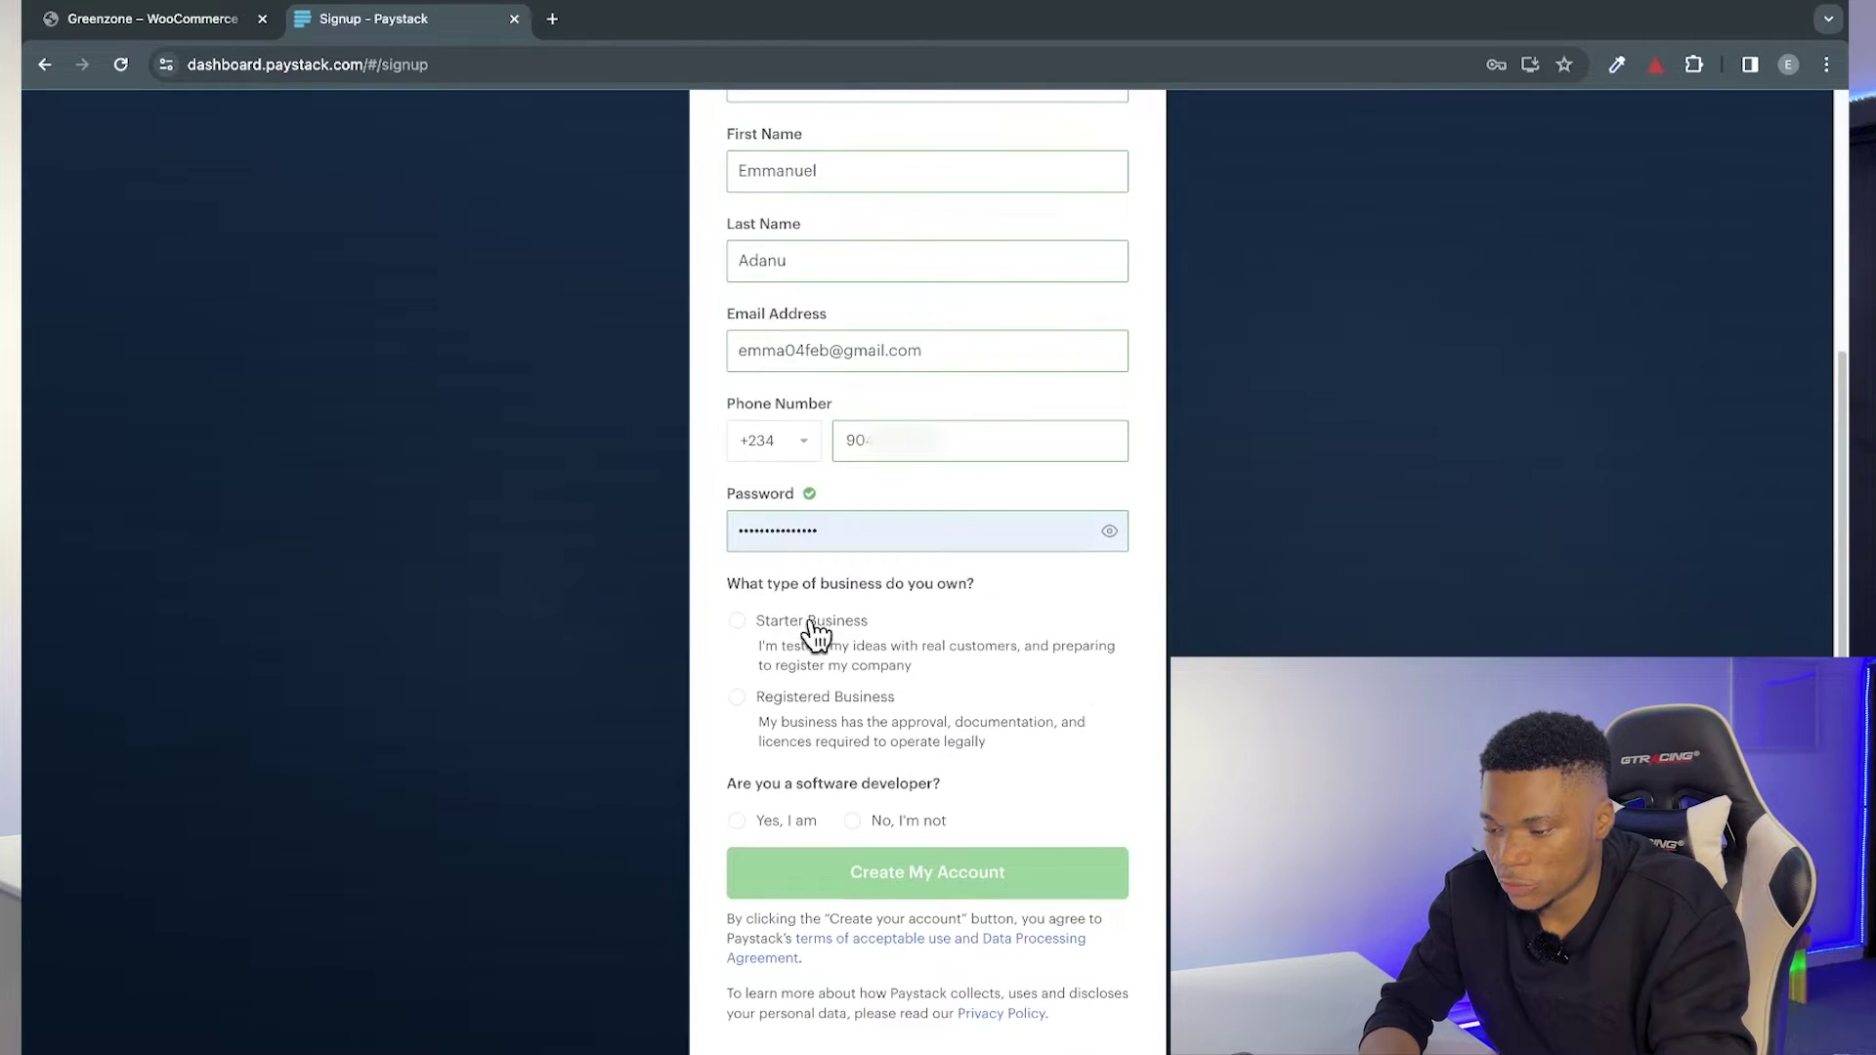
Step: Choose Starter Business, answer No to being a developer, and create the account
left_click(743, 627)
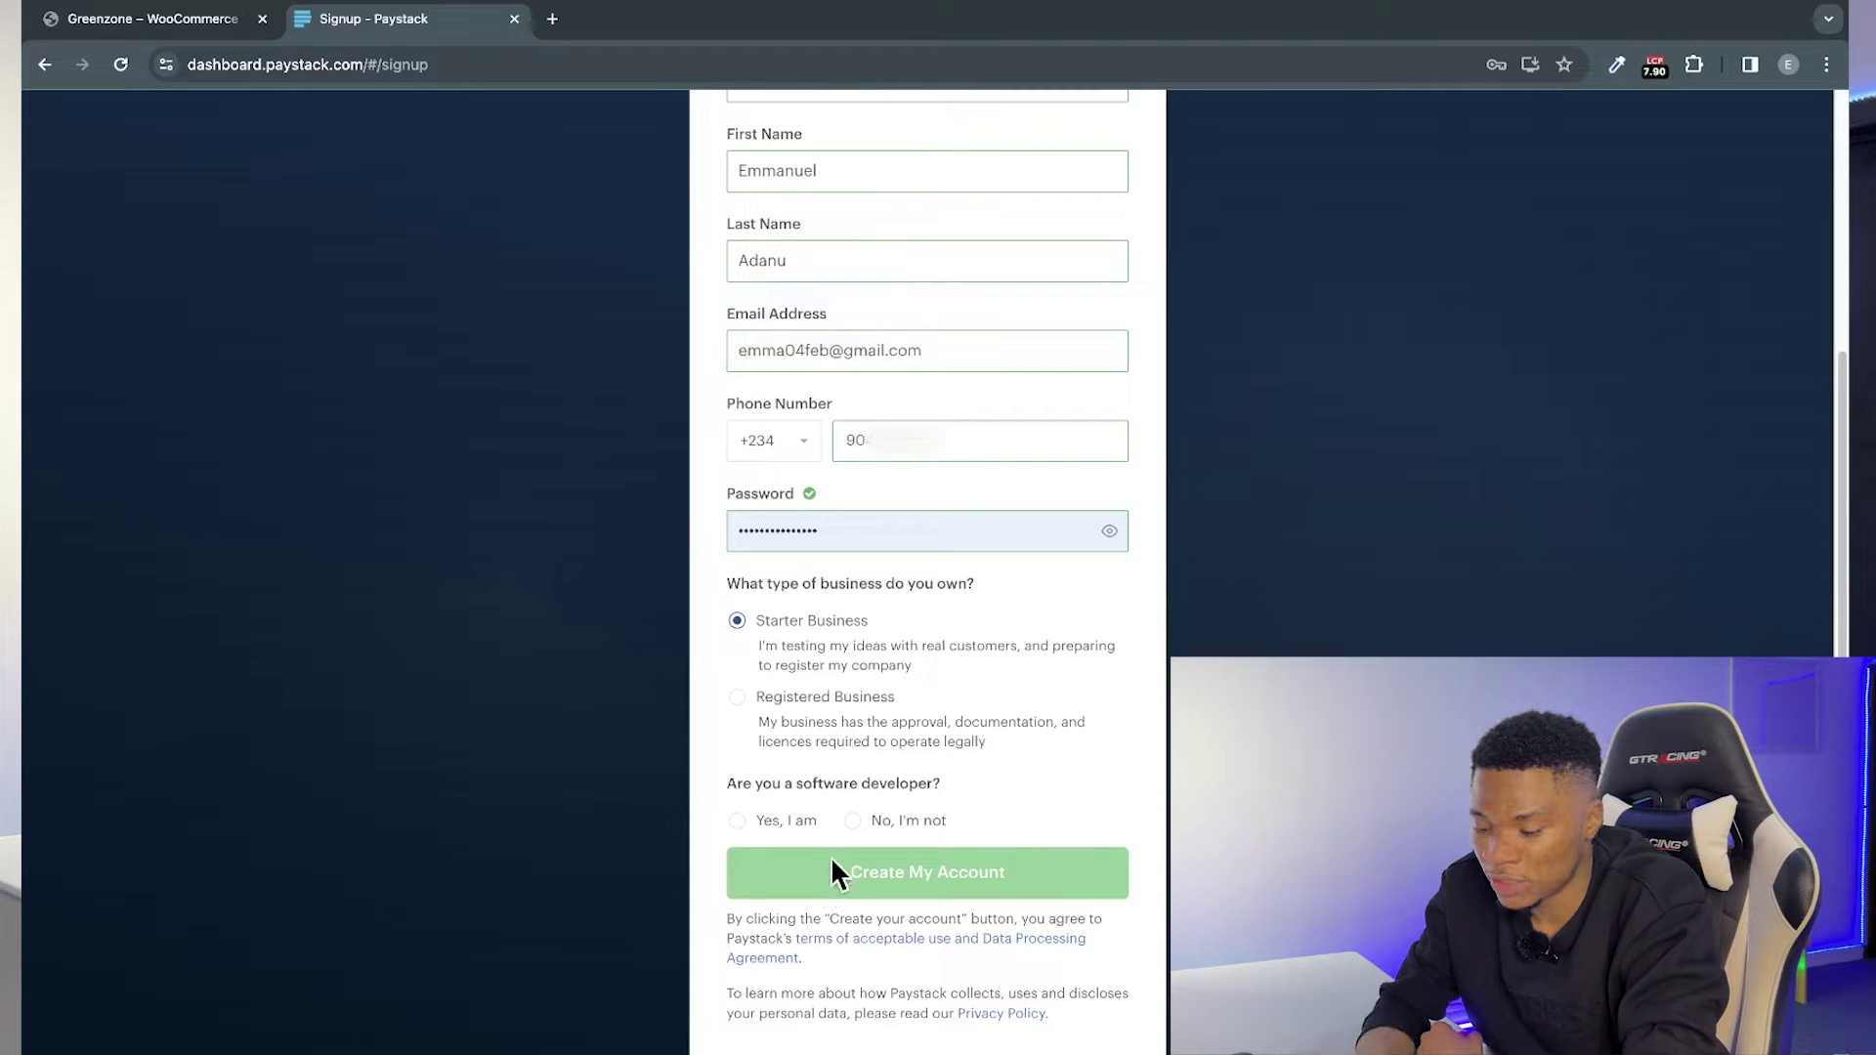
left_click(859, 825)
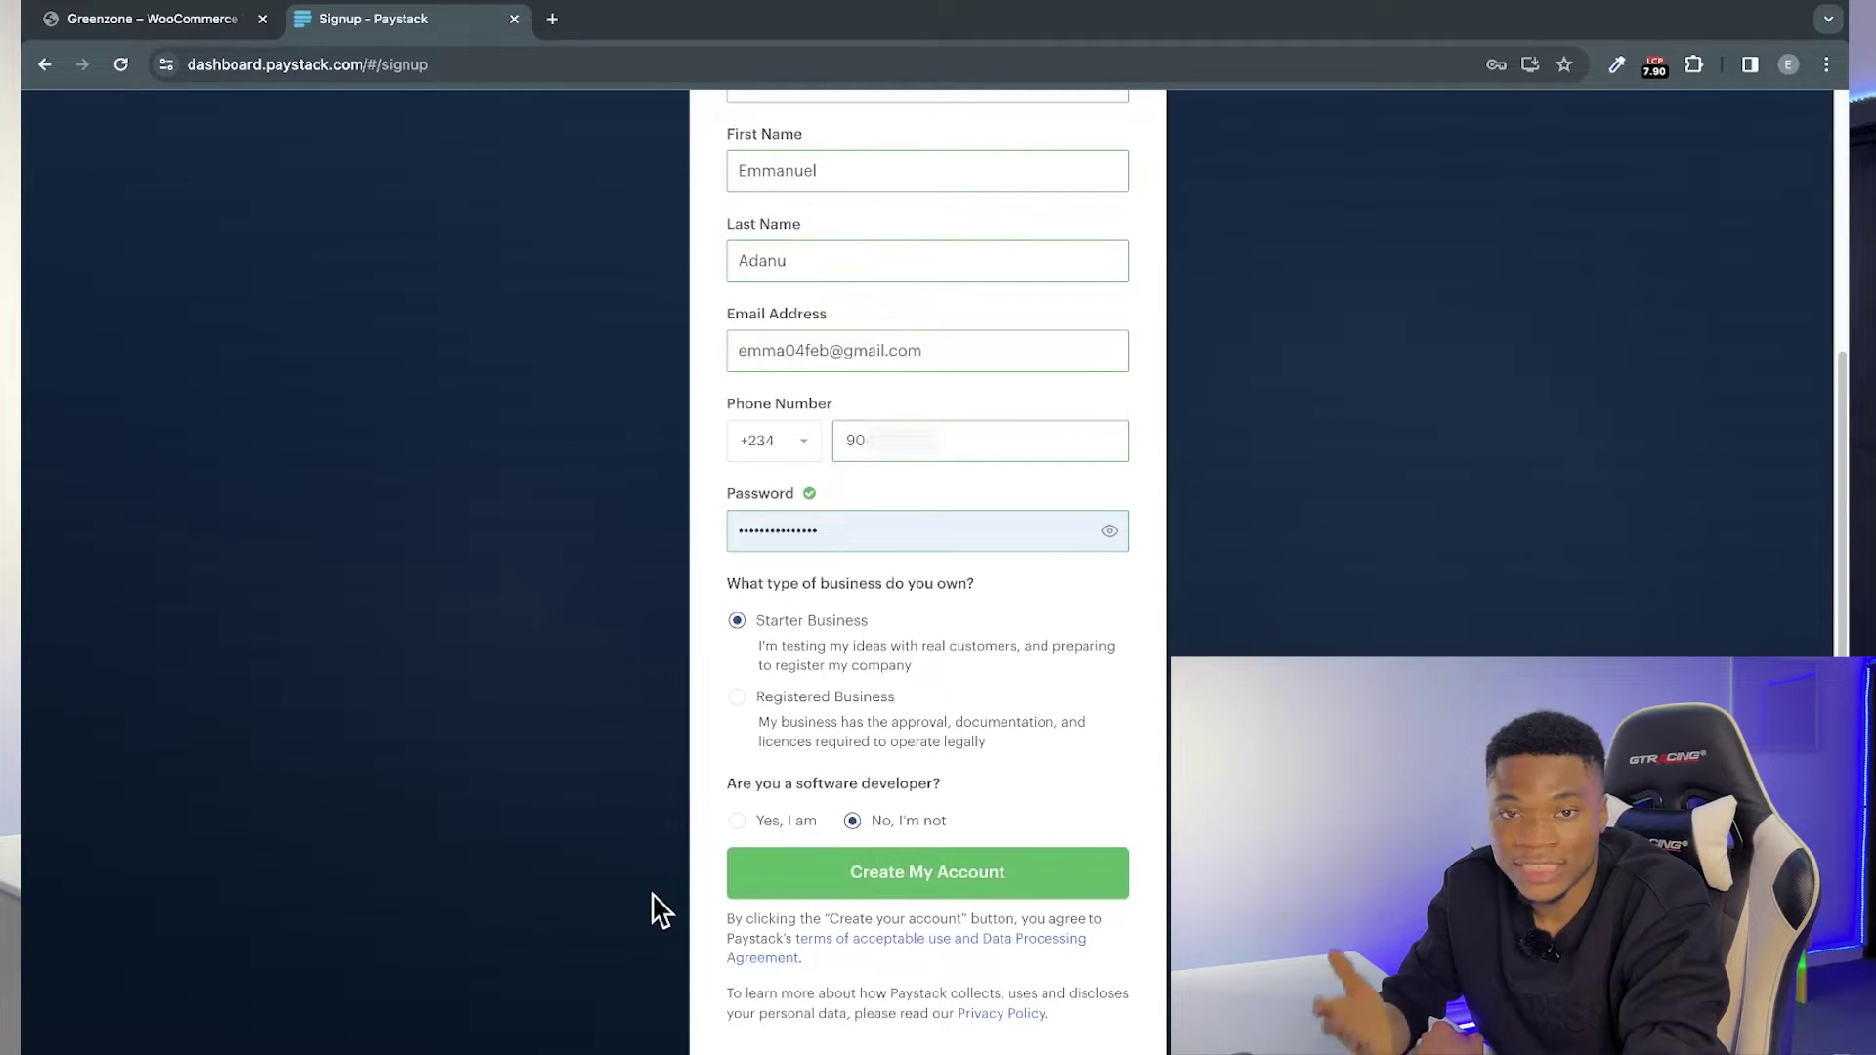
left_click(950, 868)
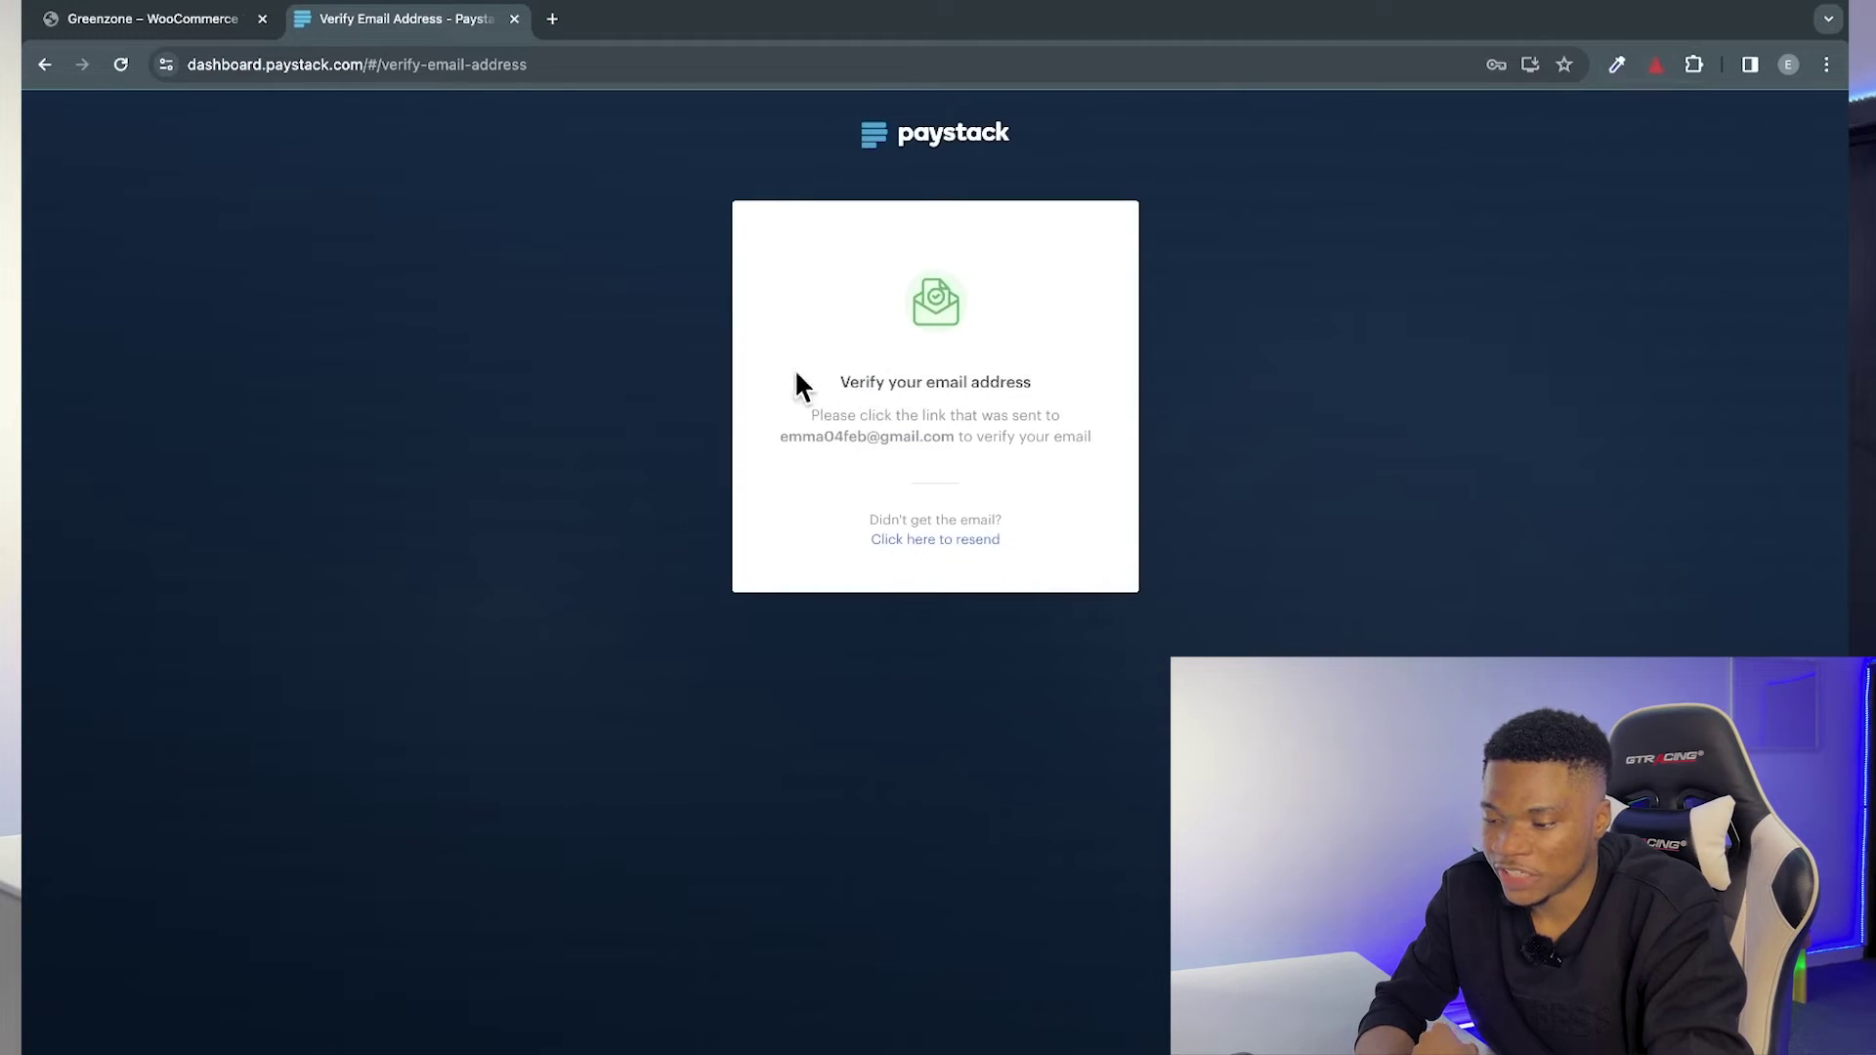
Step: Confirm the account's email address via the Paystack verification email in Gmail
left_click(552, 19)
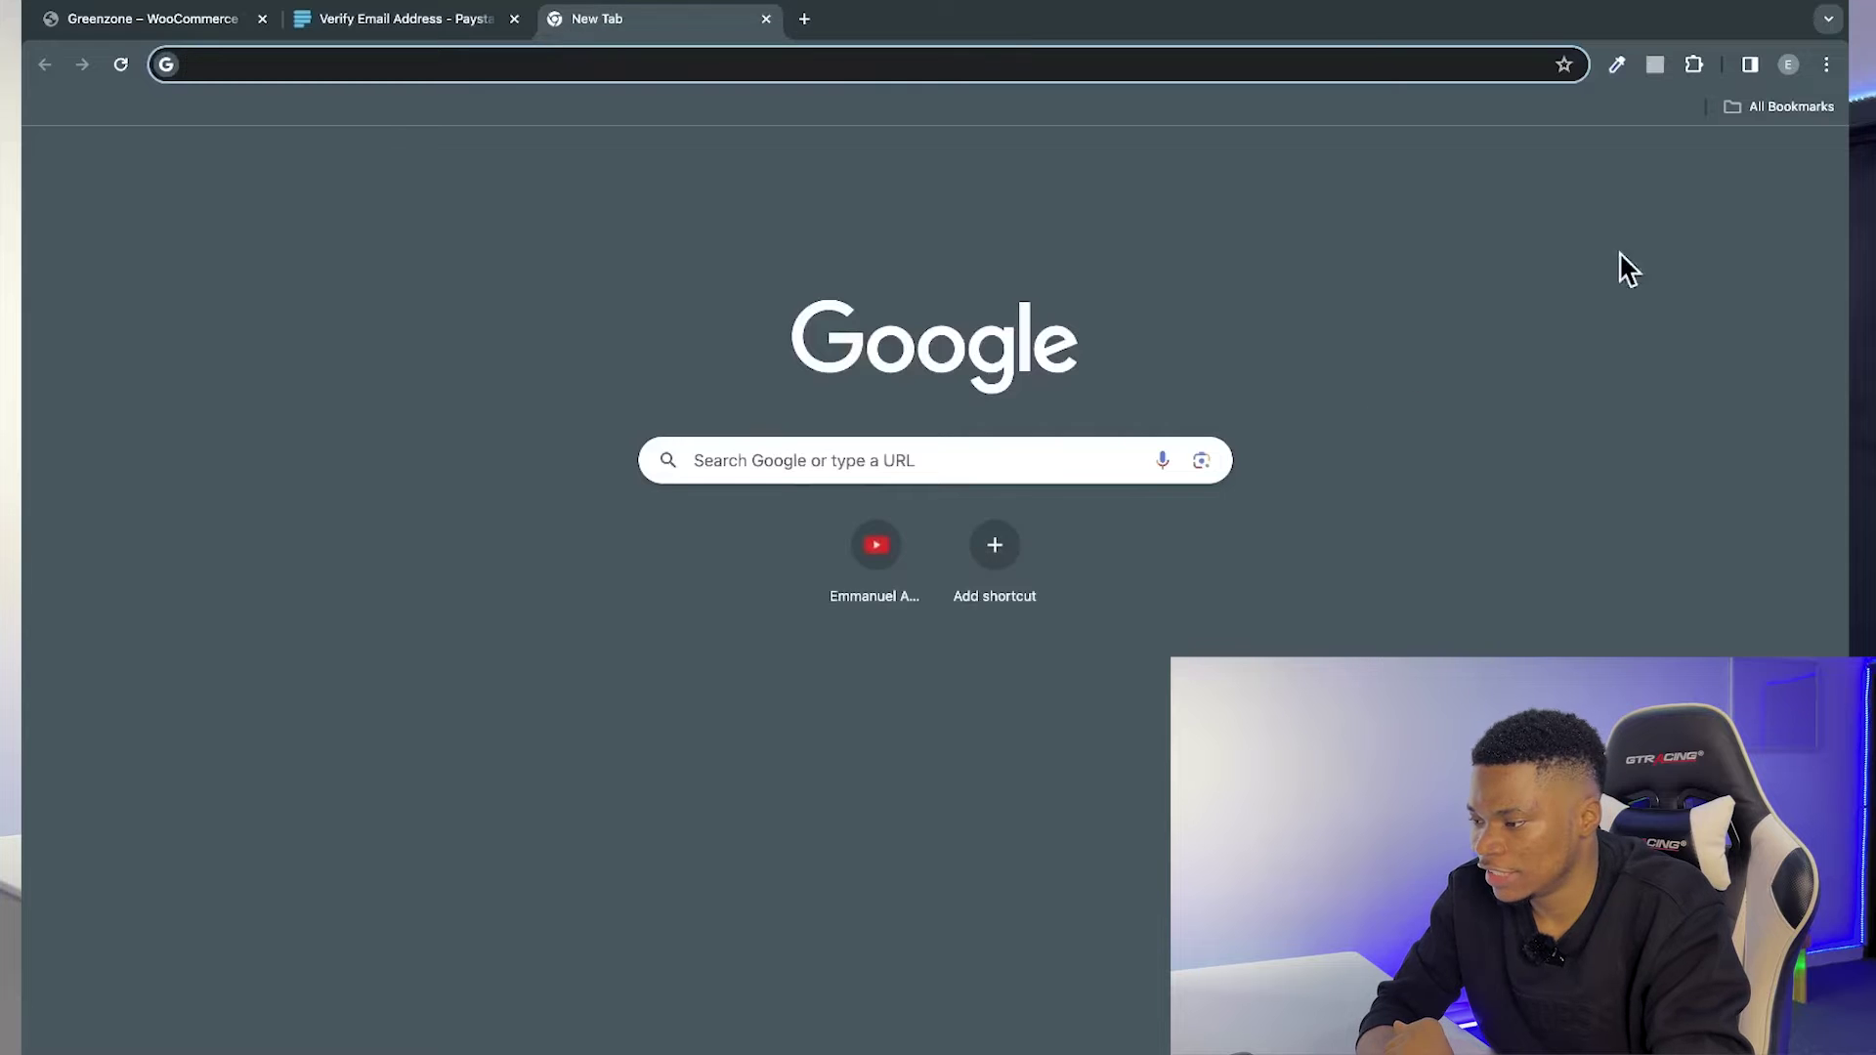
left_click(1762, 162)
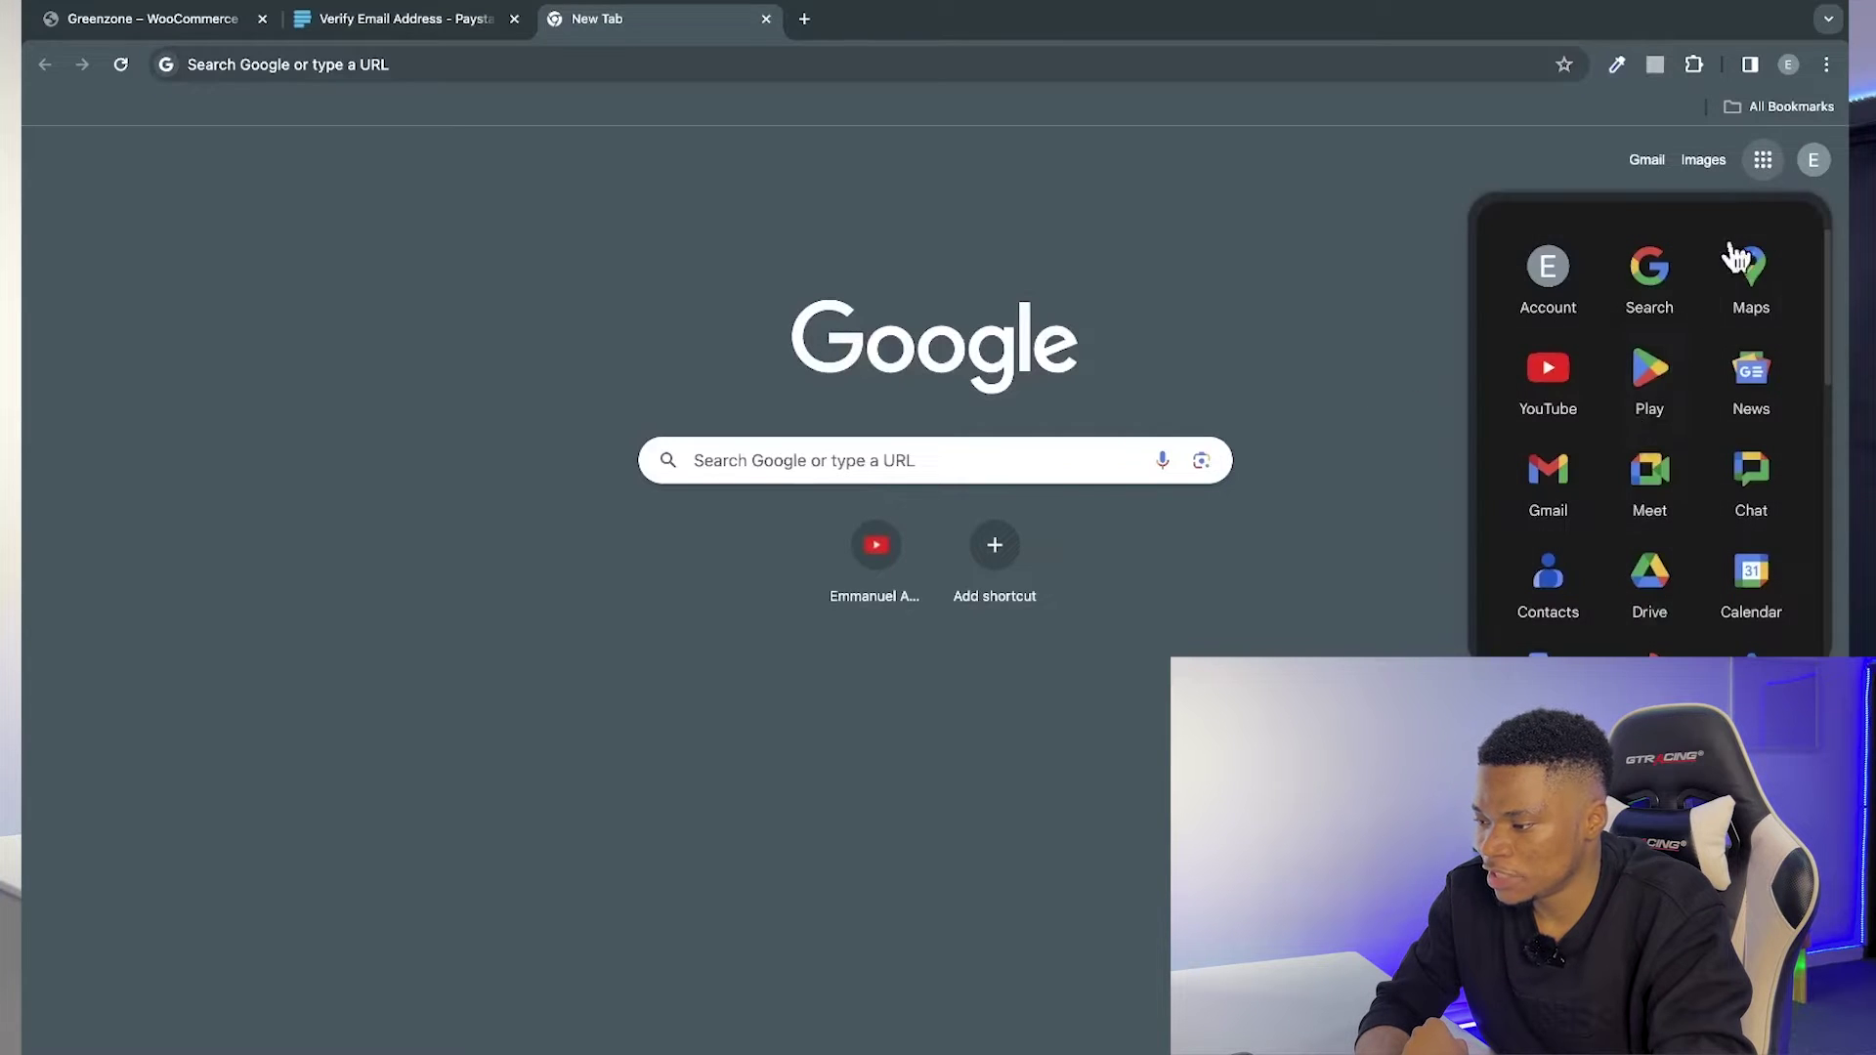
left_click(1560, 486)
left_click(712, 309)
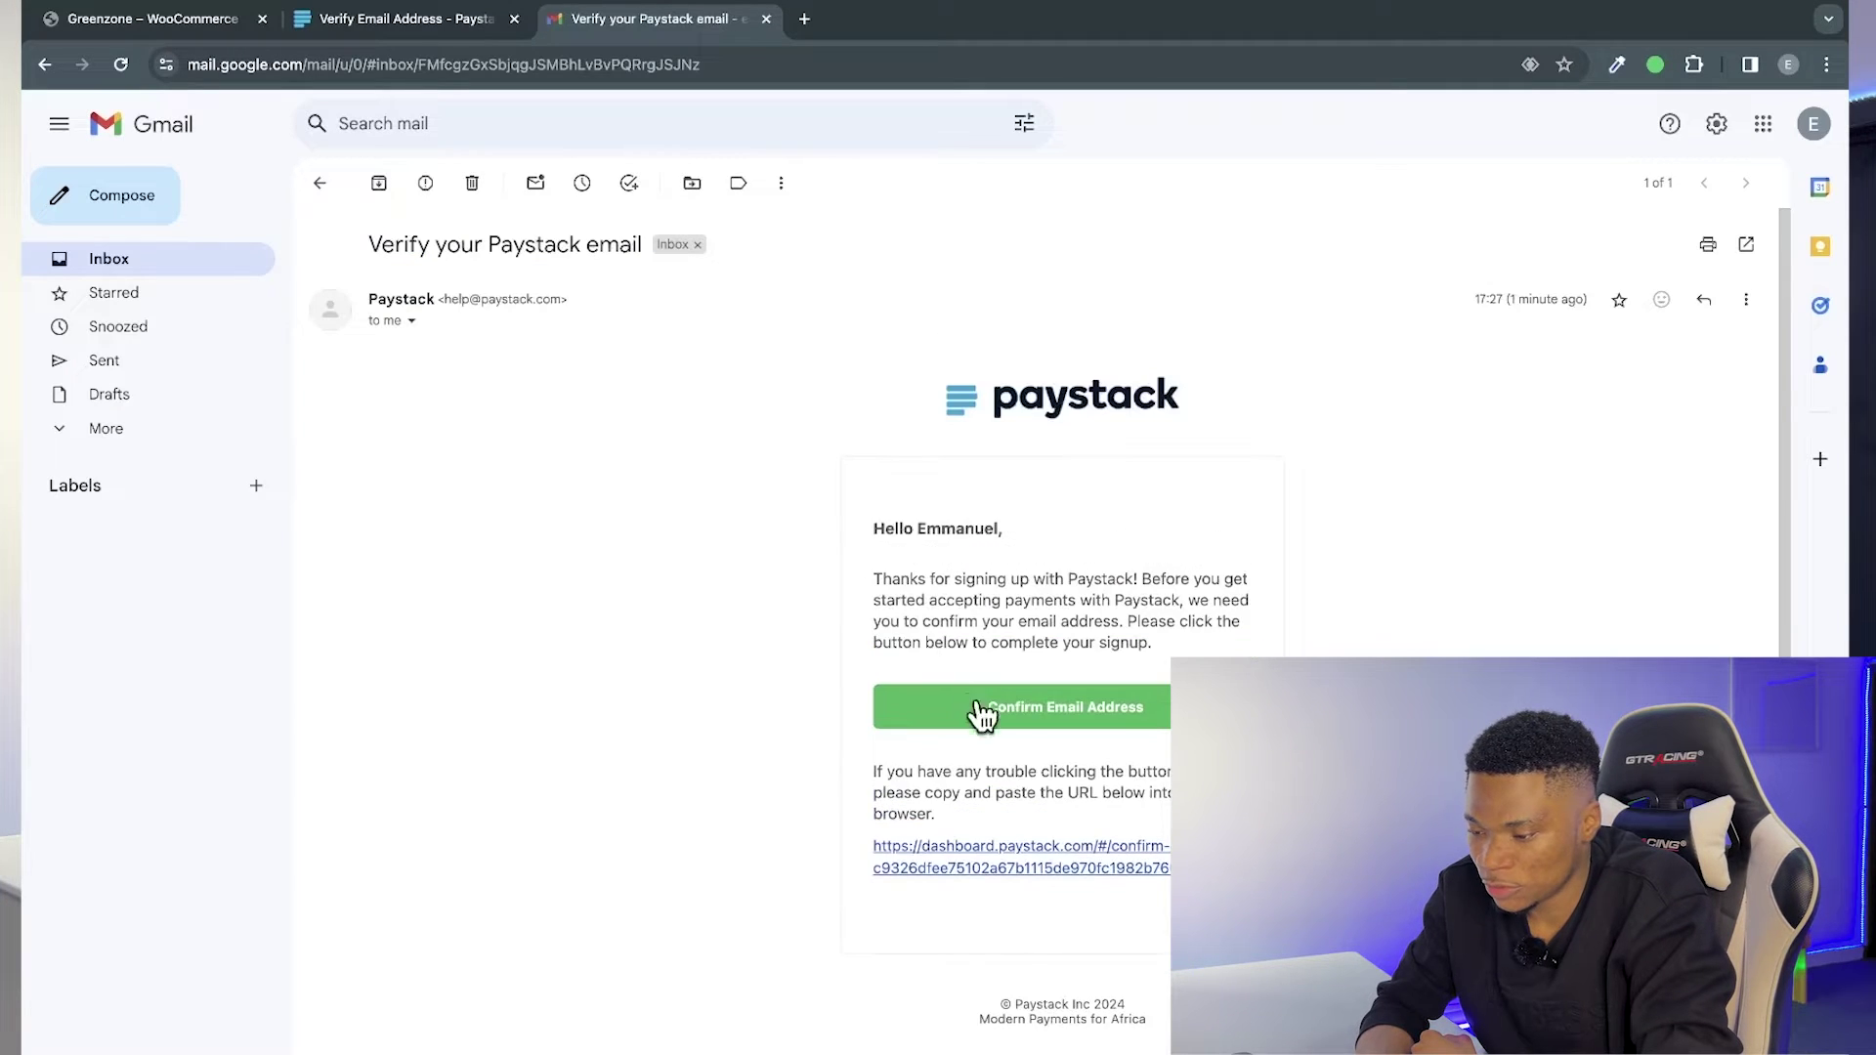
scroll(980, 713, "down", 2)
left_click(1112, 625)
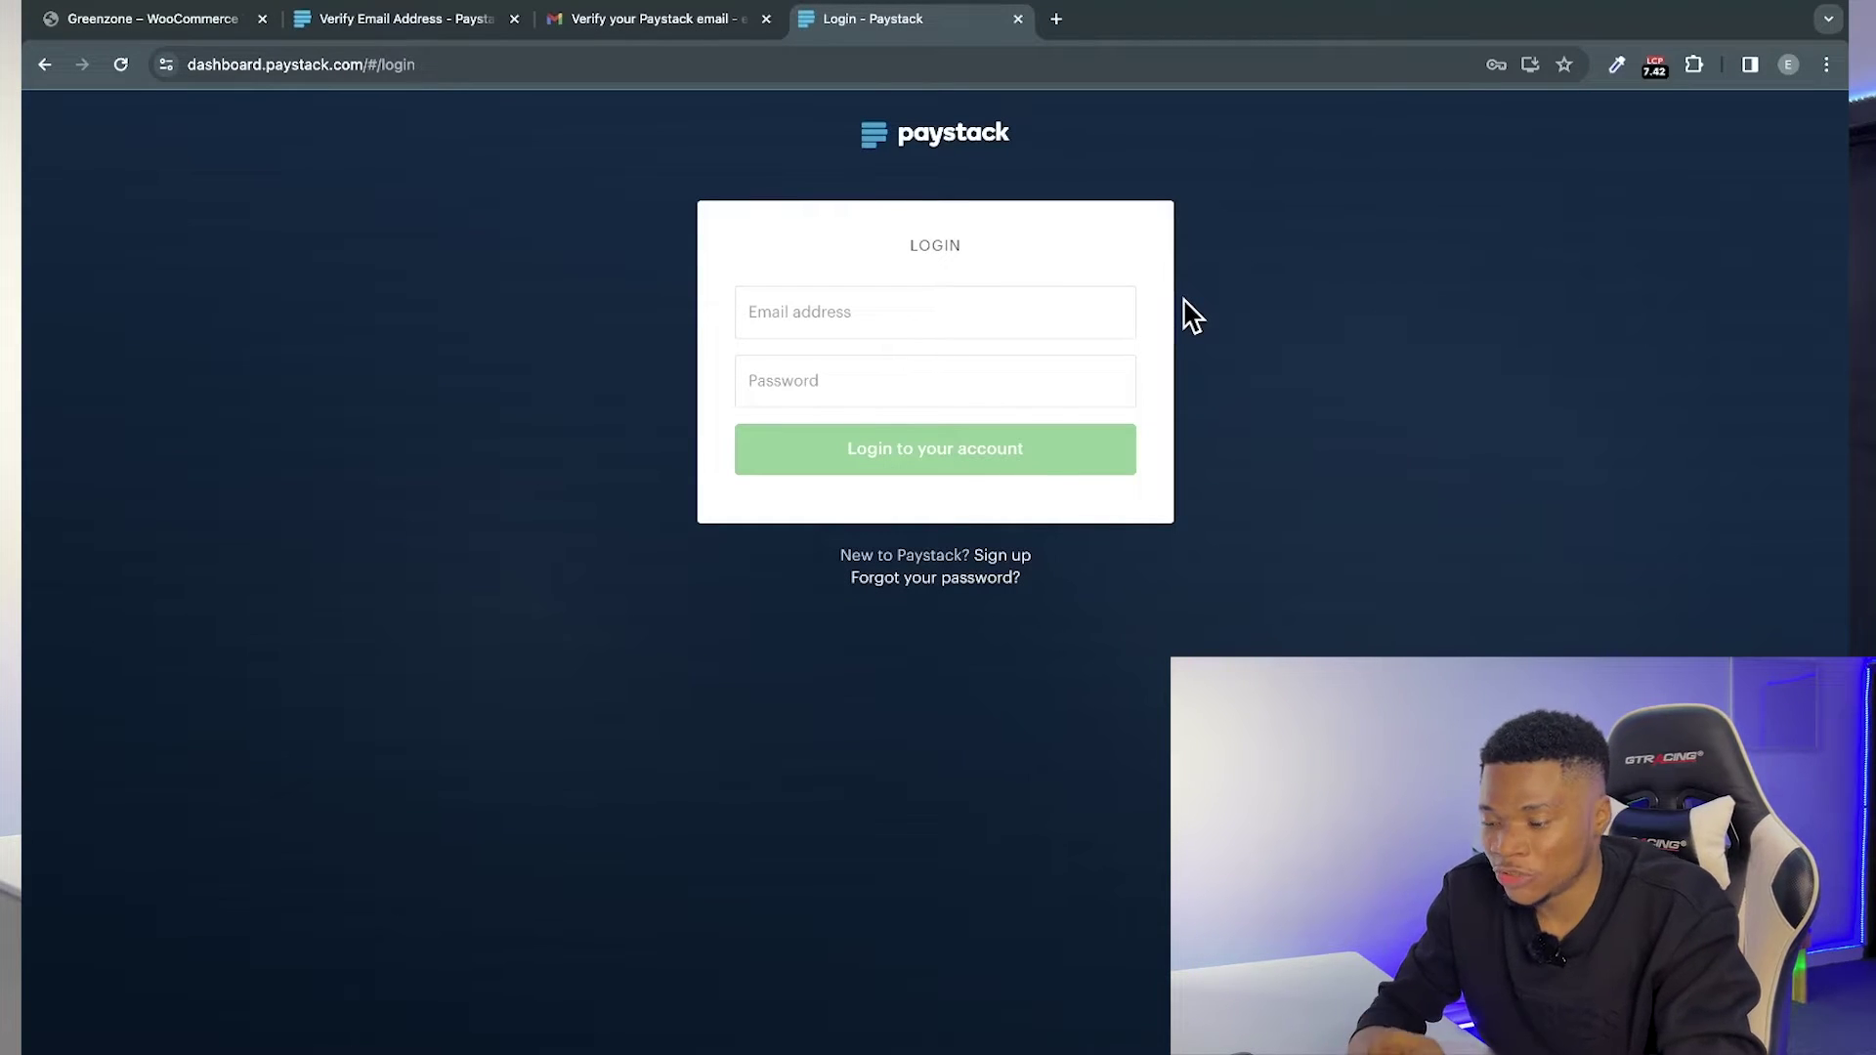
Step: Log in to Paystack using the saved email and password credentials
left_click(857, 300)
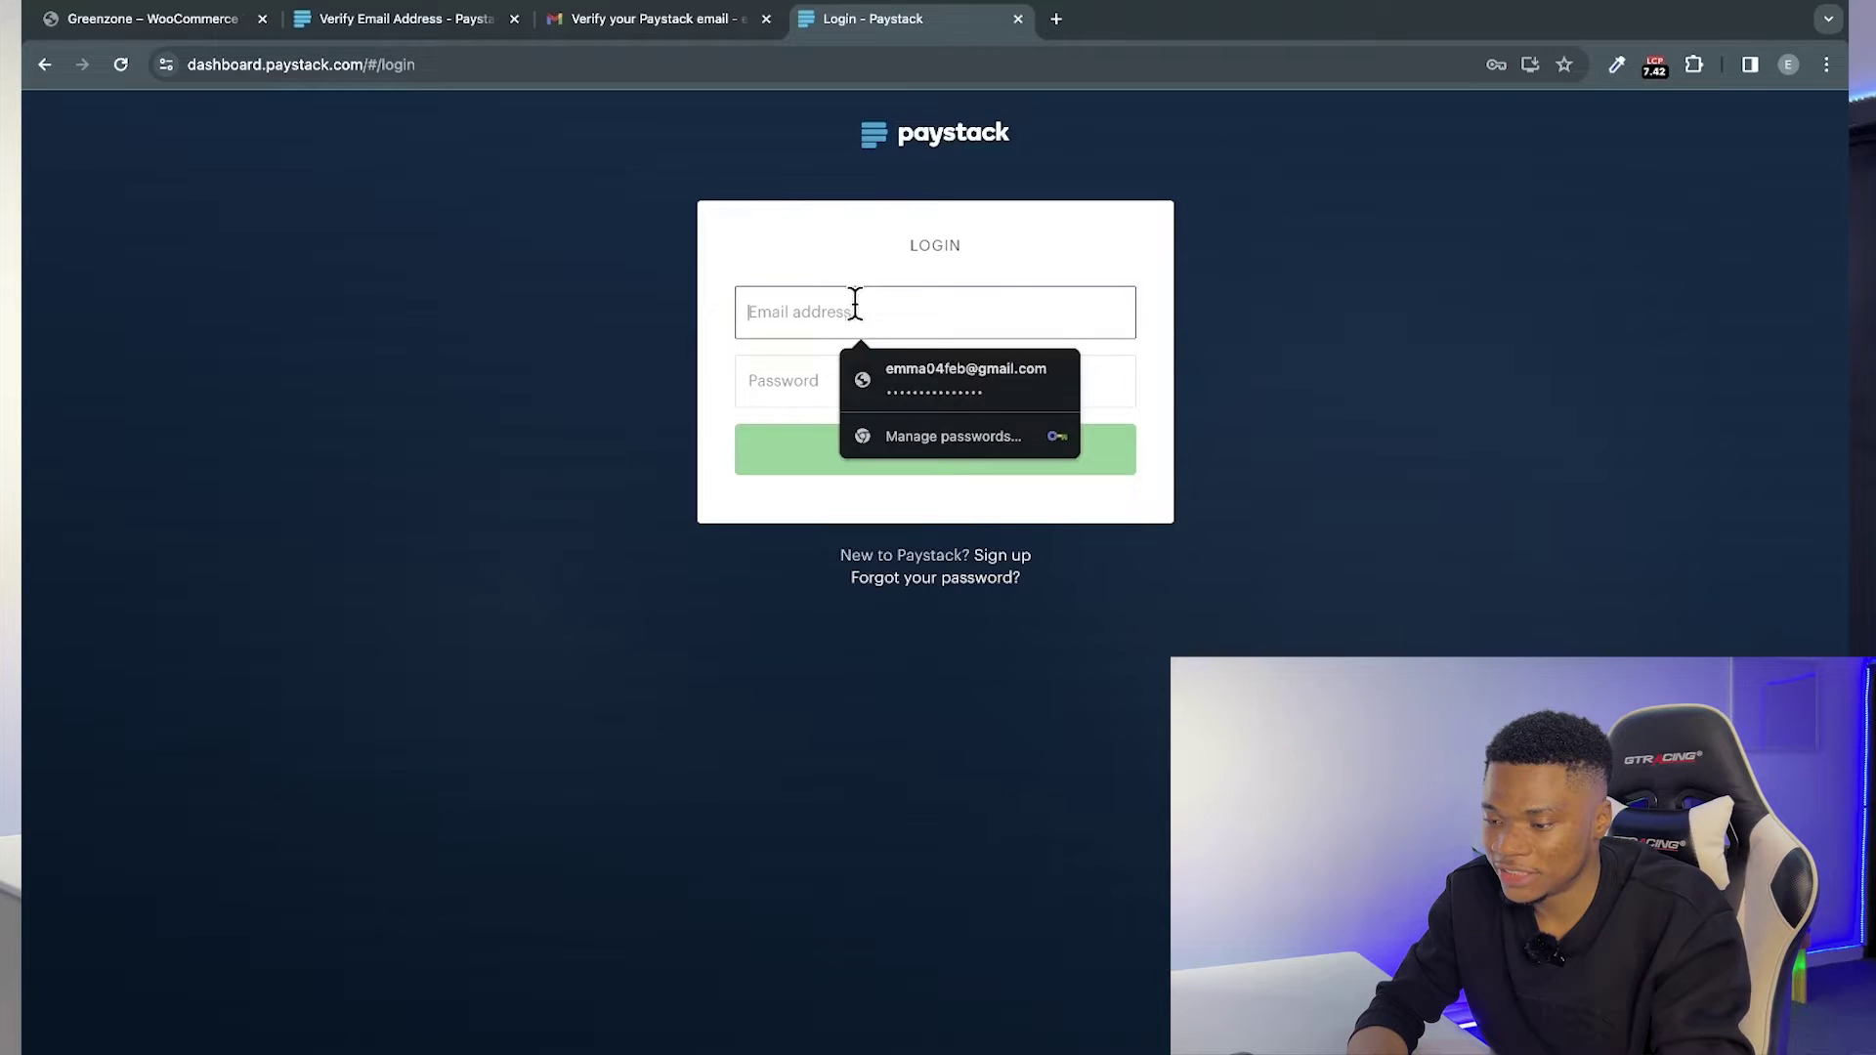
left_click(935, 373)
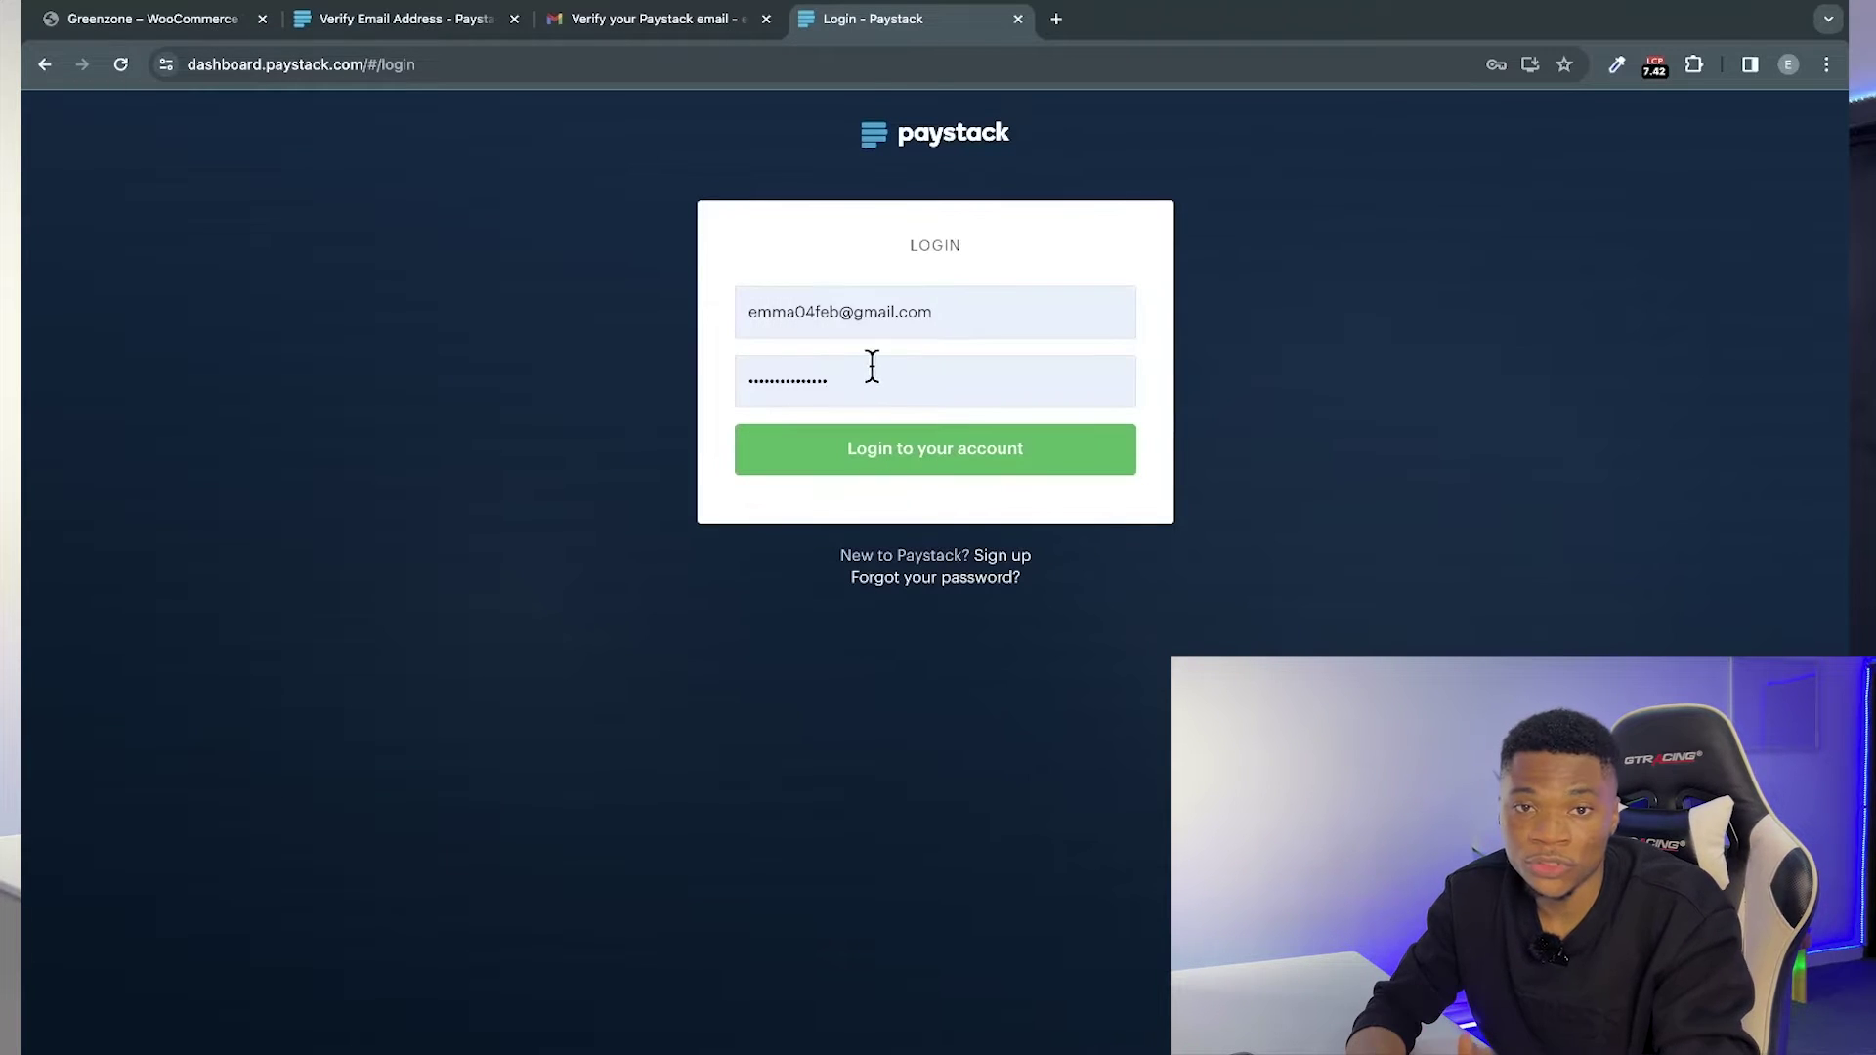
left_click(932, 477)
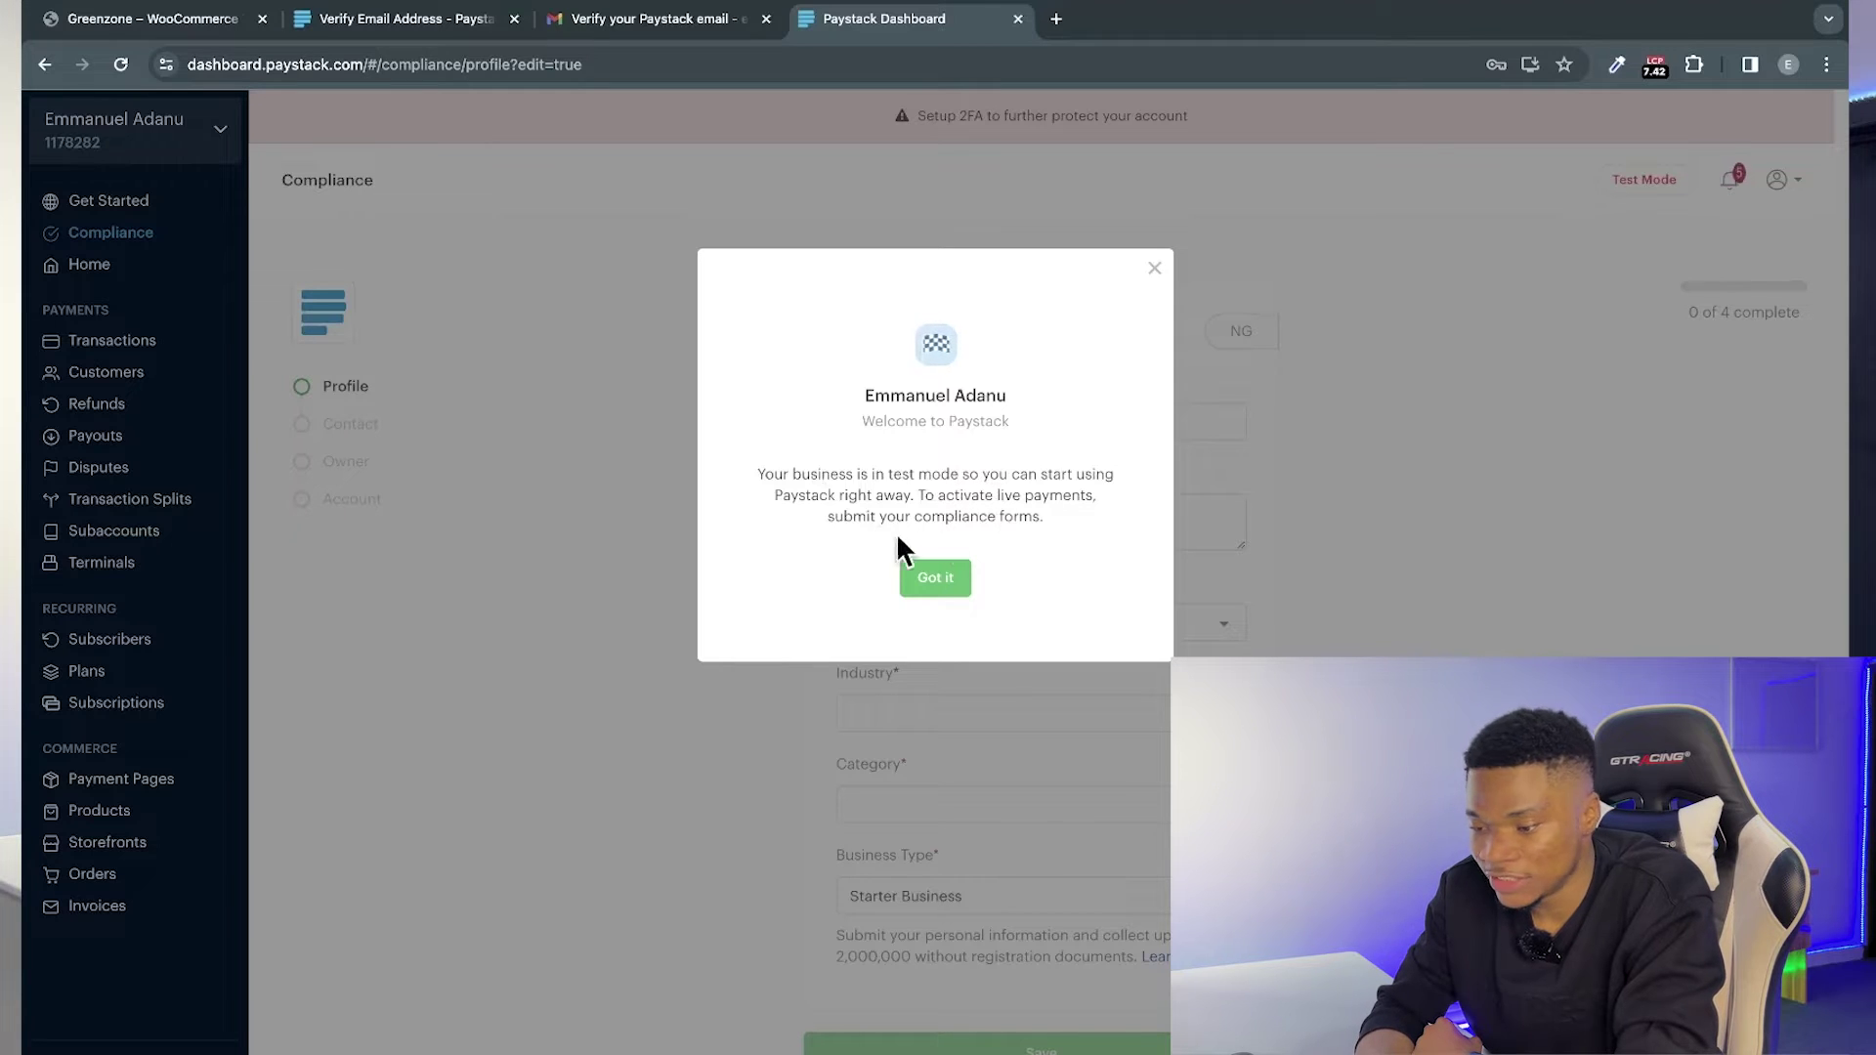
Step: Dismiss the welcome message, paste the business description, and set staff size to 1 - 5 people
left_click(935, 580)
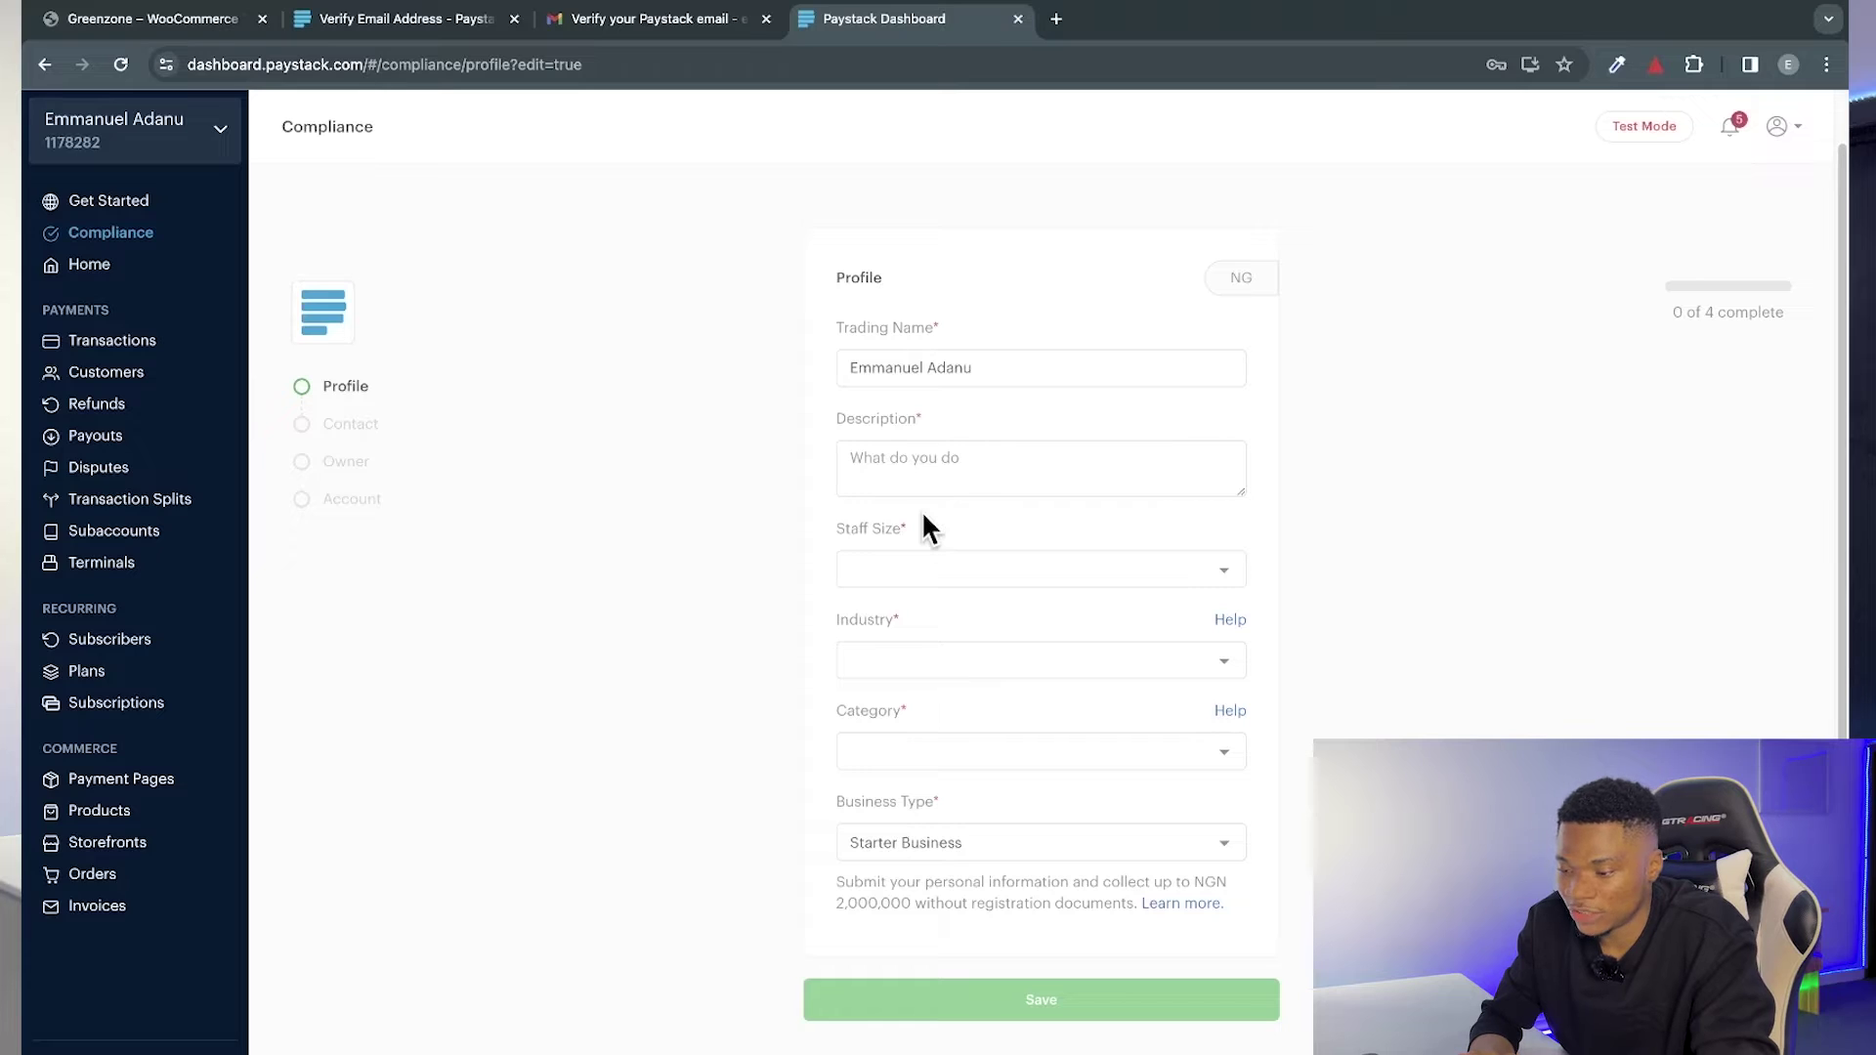
left_click(905, 467)
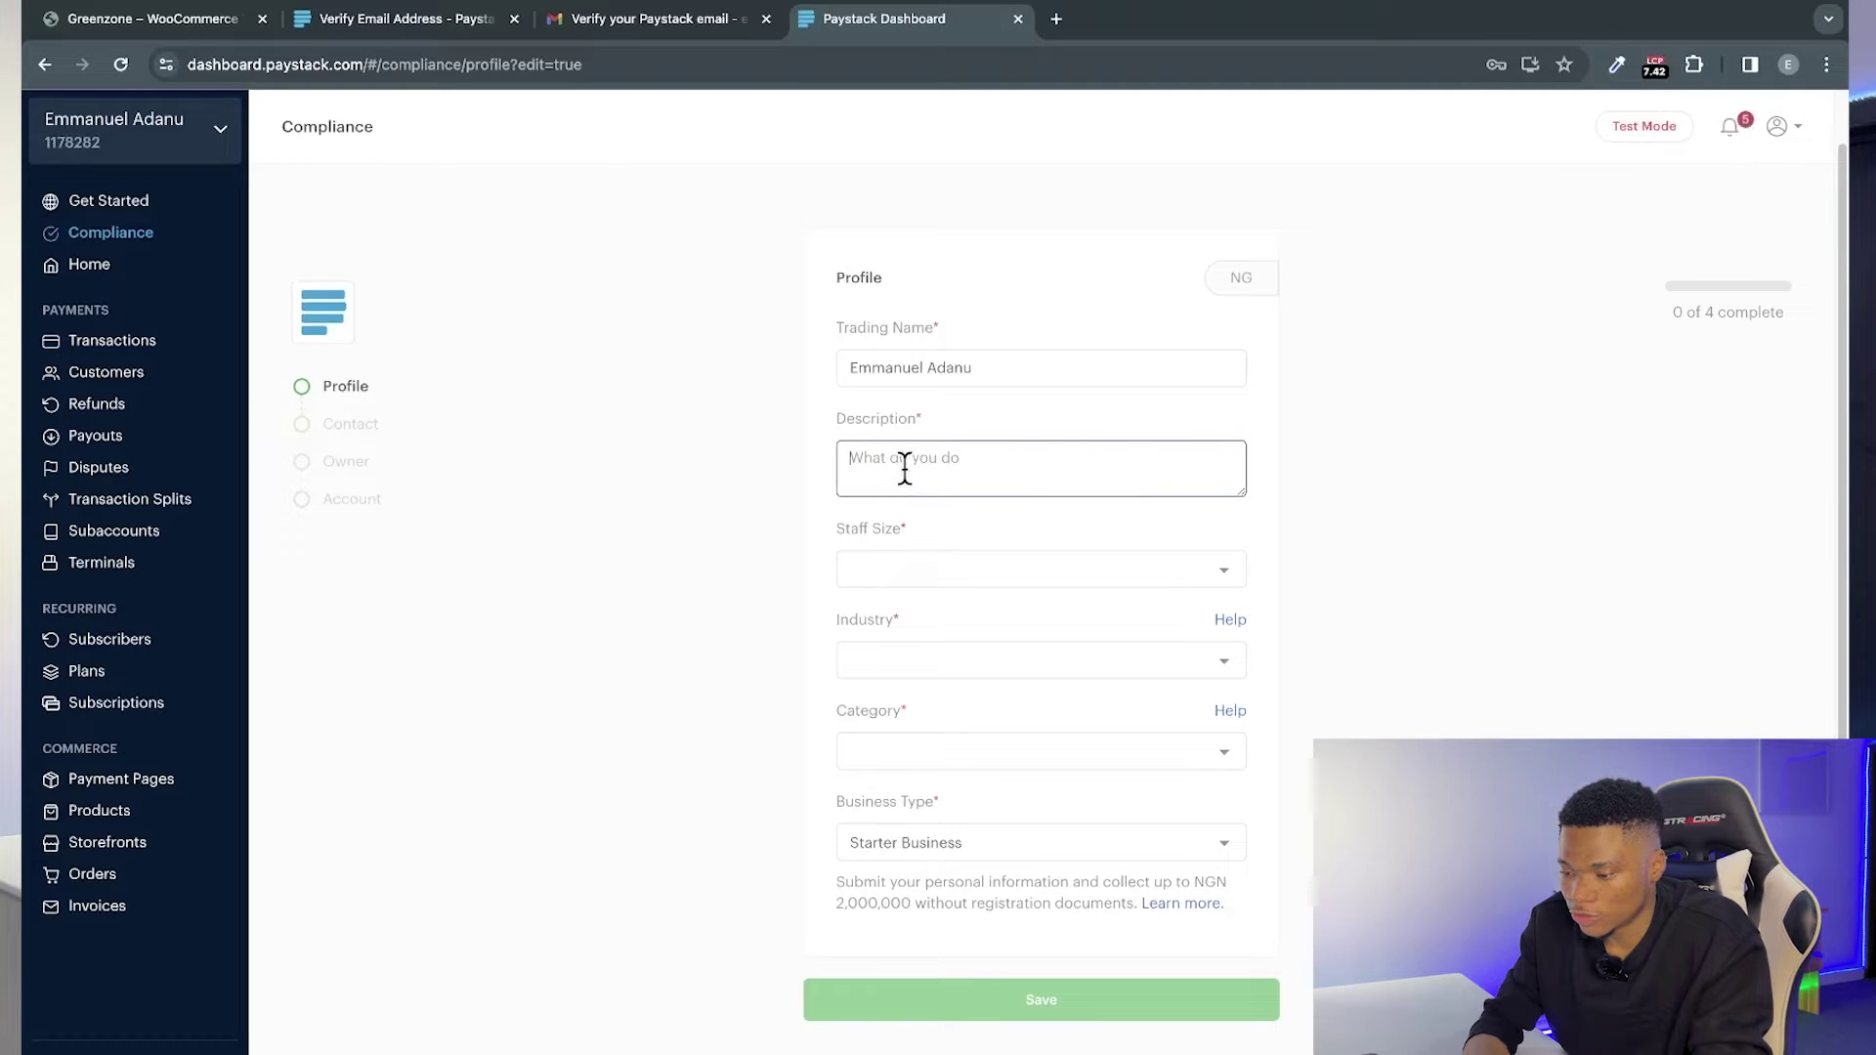
type("I sell online courses, ebooks, coaching and other digital products.")
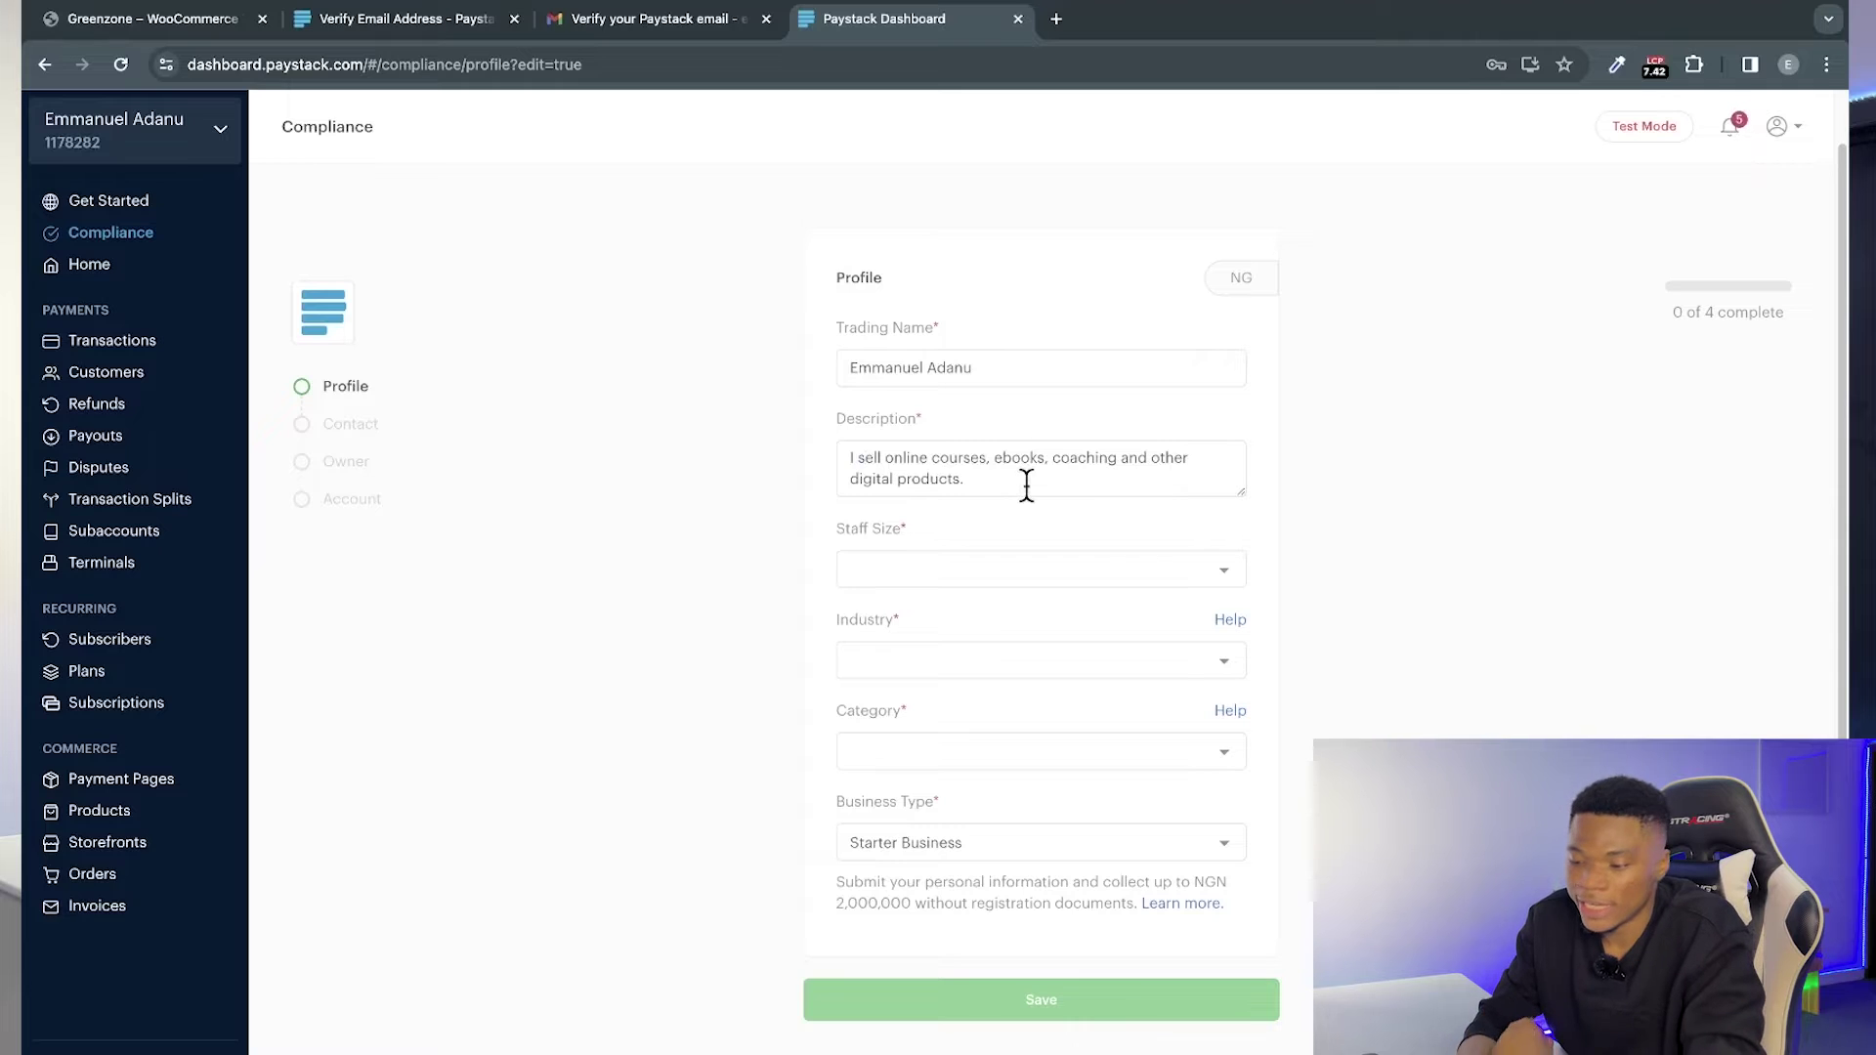
left_click(1197, 575)
left_click(1117, 599)
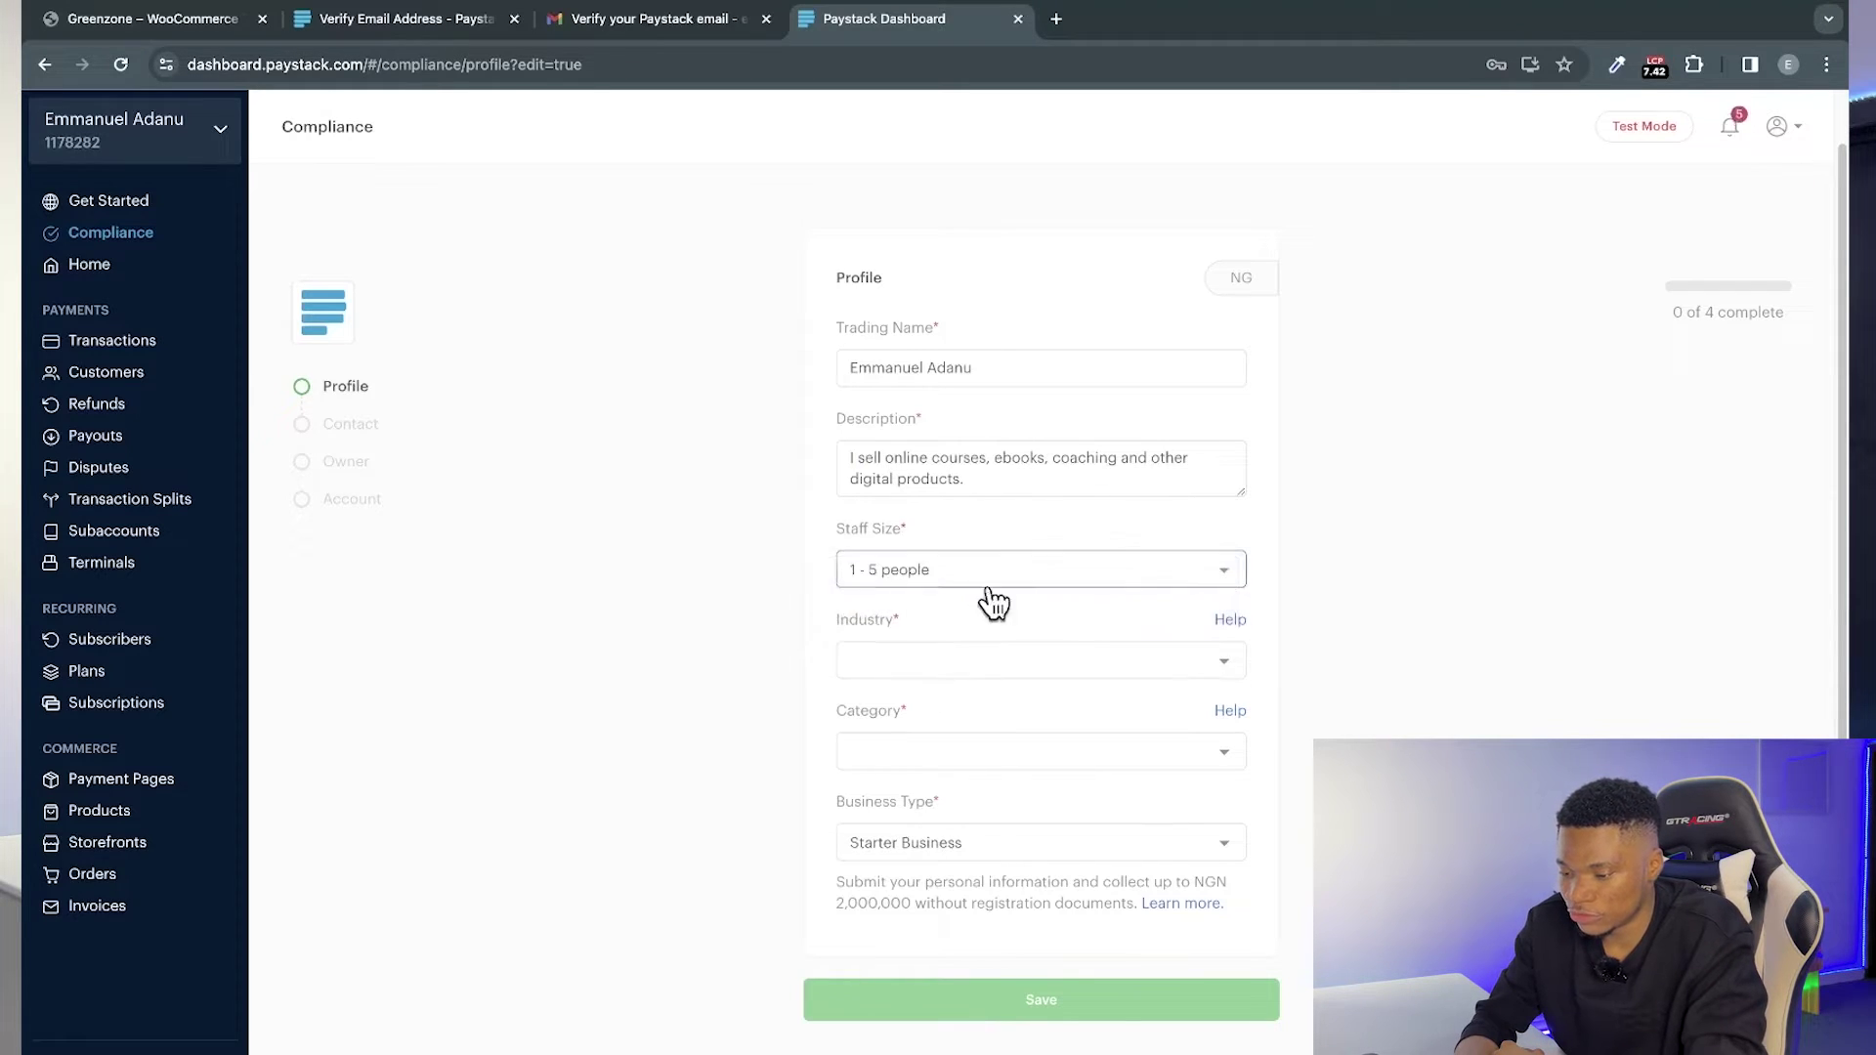
Step: Choose Education industry with Virtual learning category and save the profile
left_click(1034, 665)
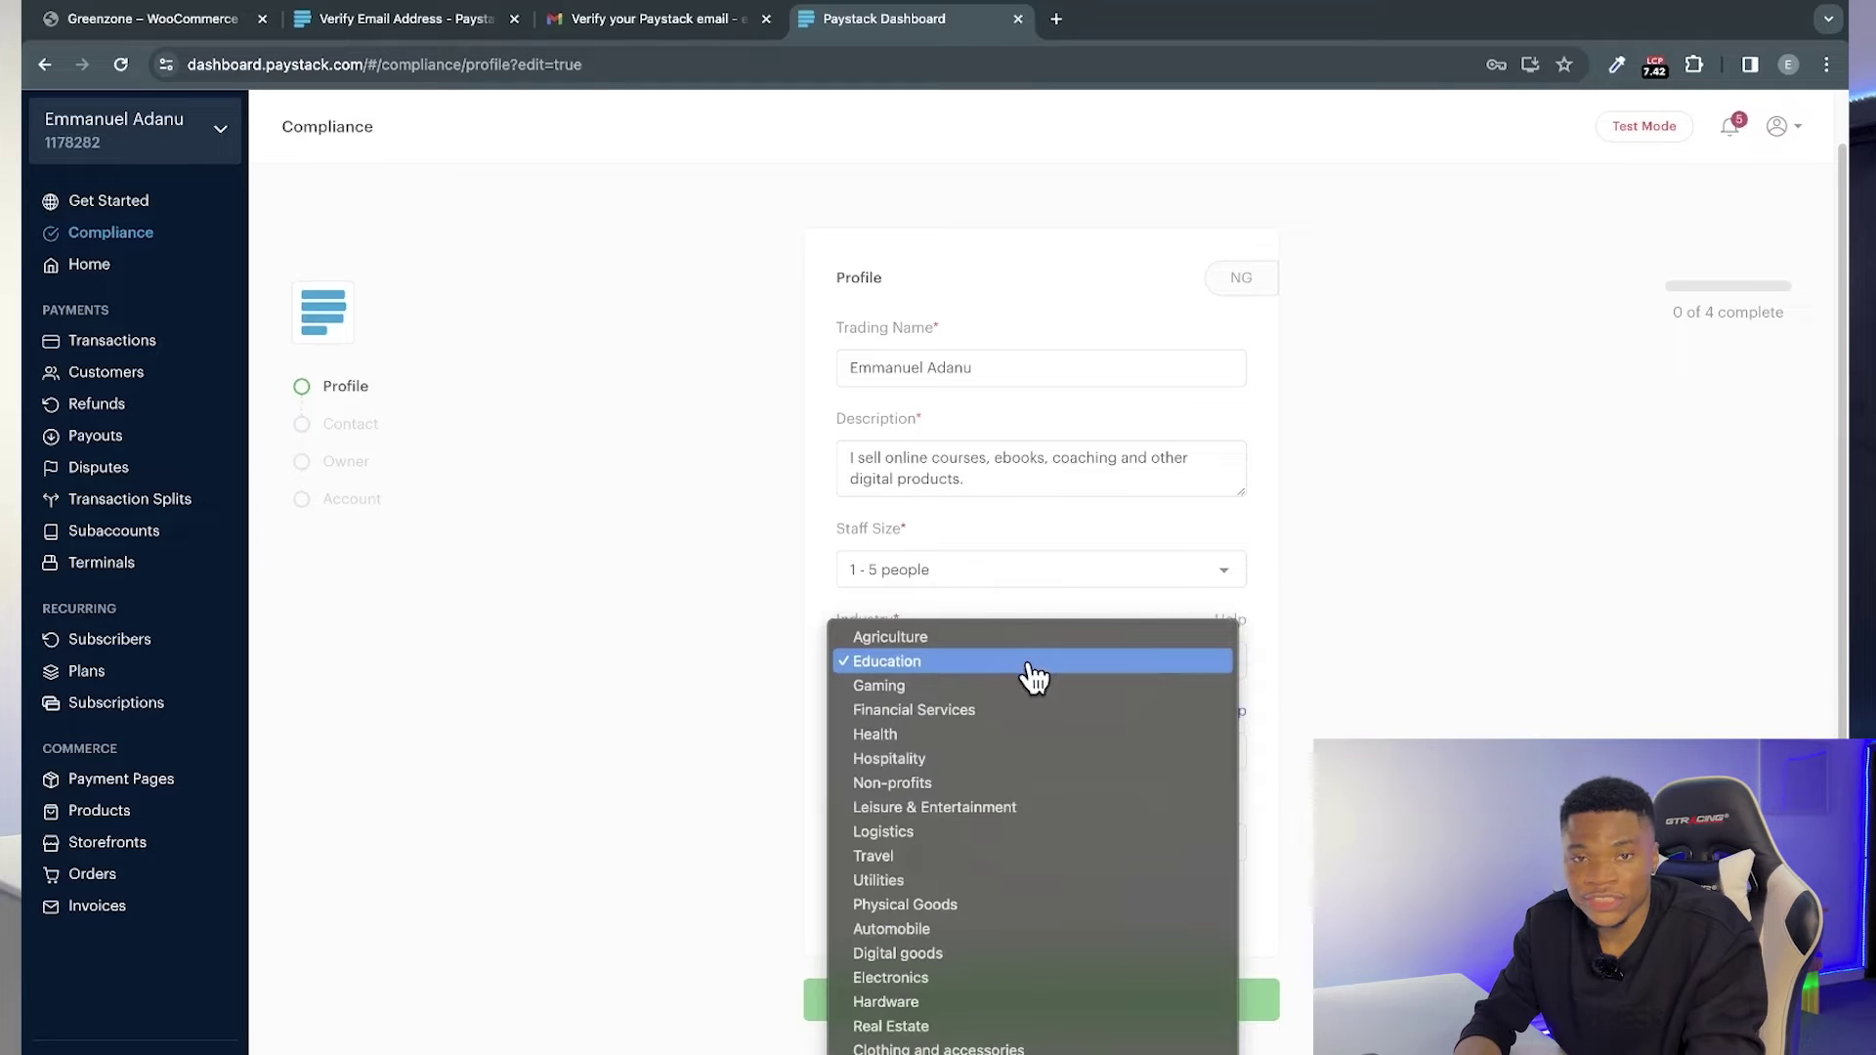
left_click(1031, 667)
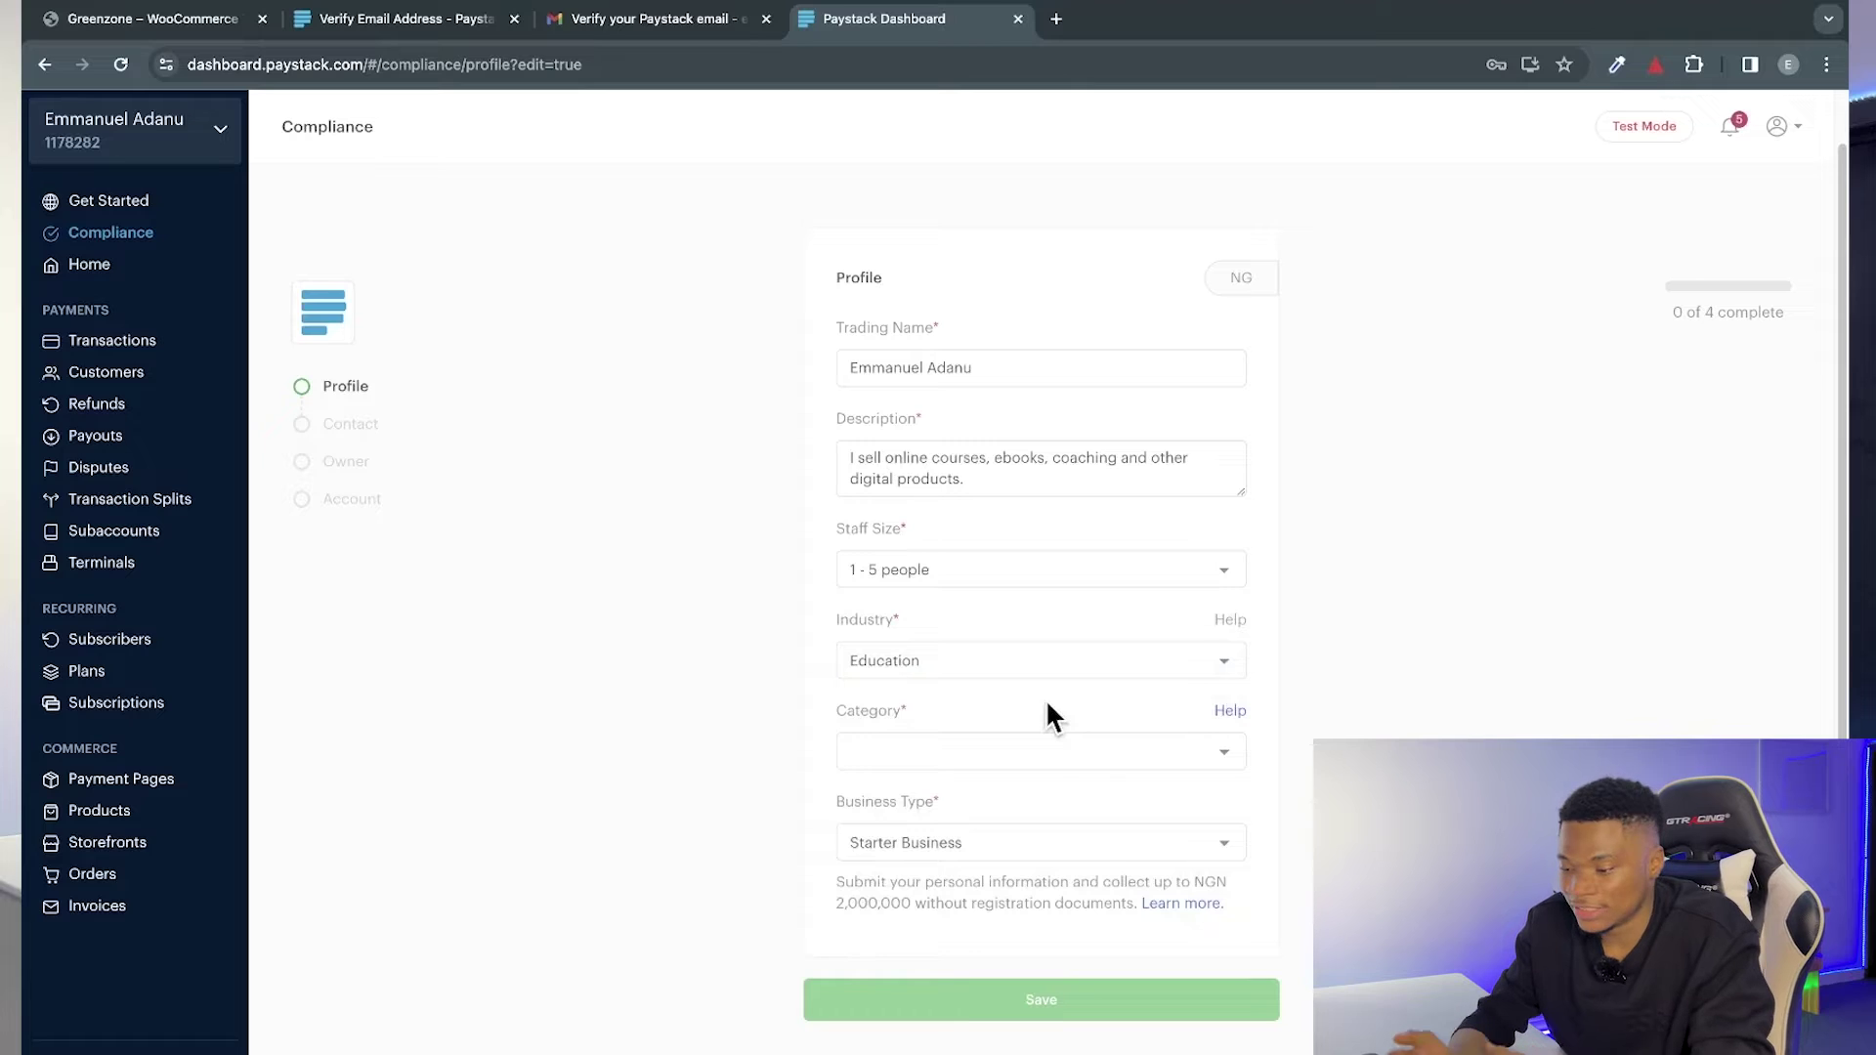
left_click(1050, 754)
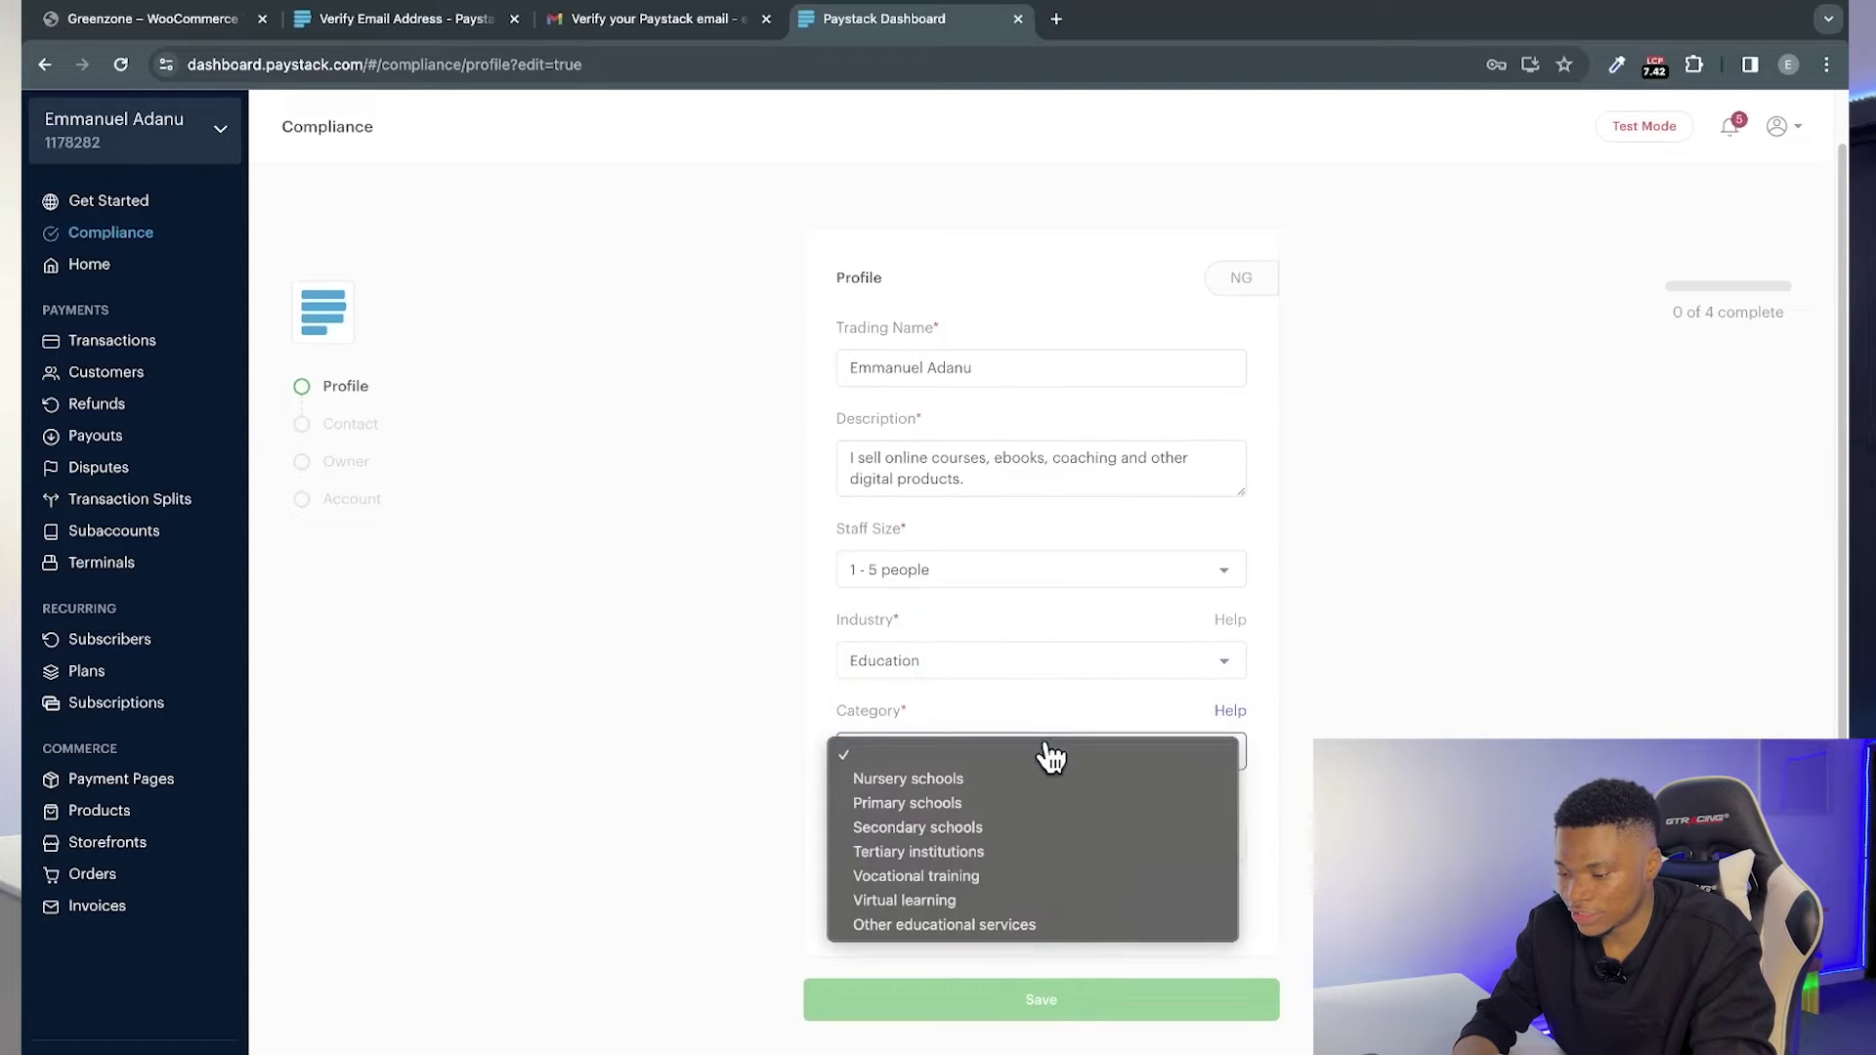
left_click(1006, 907)
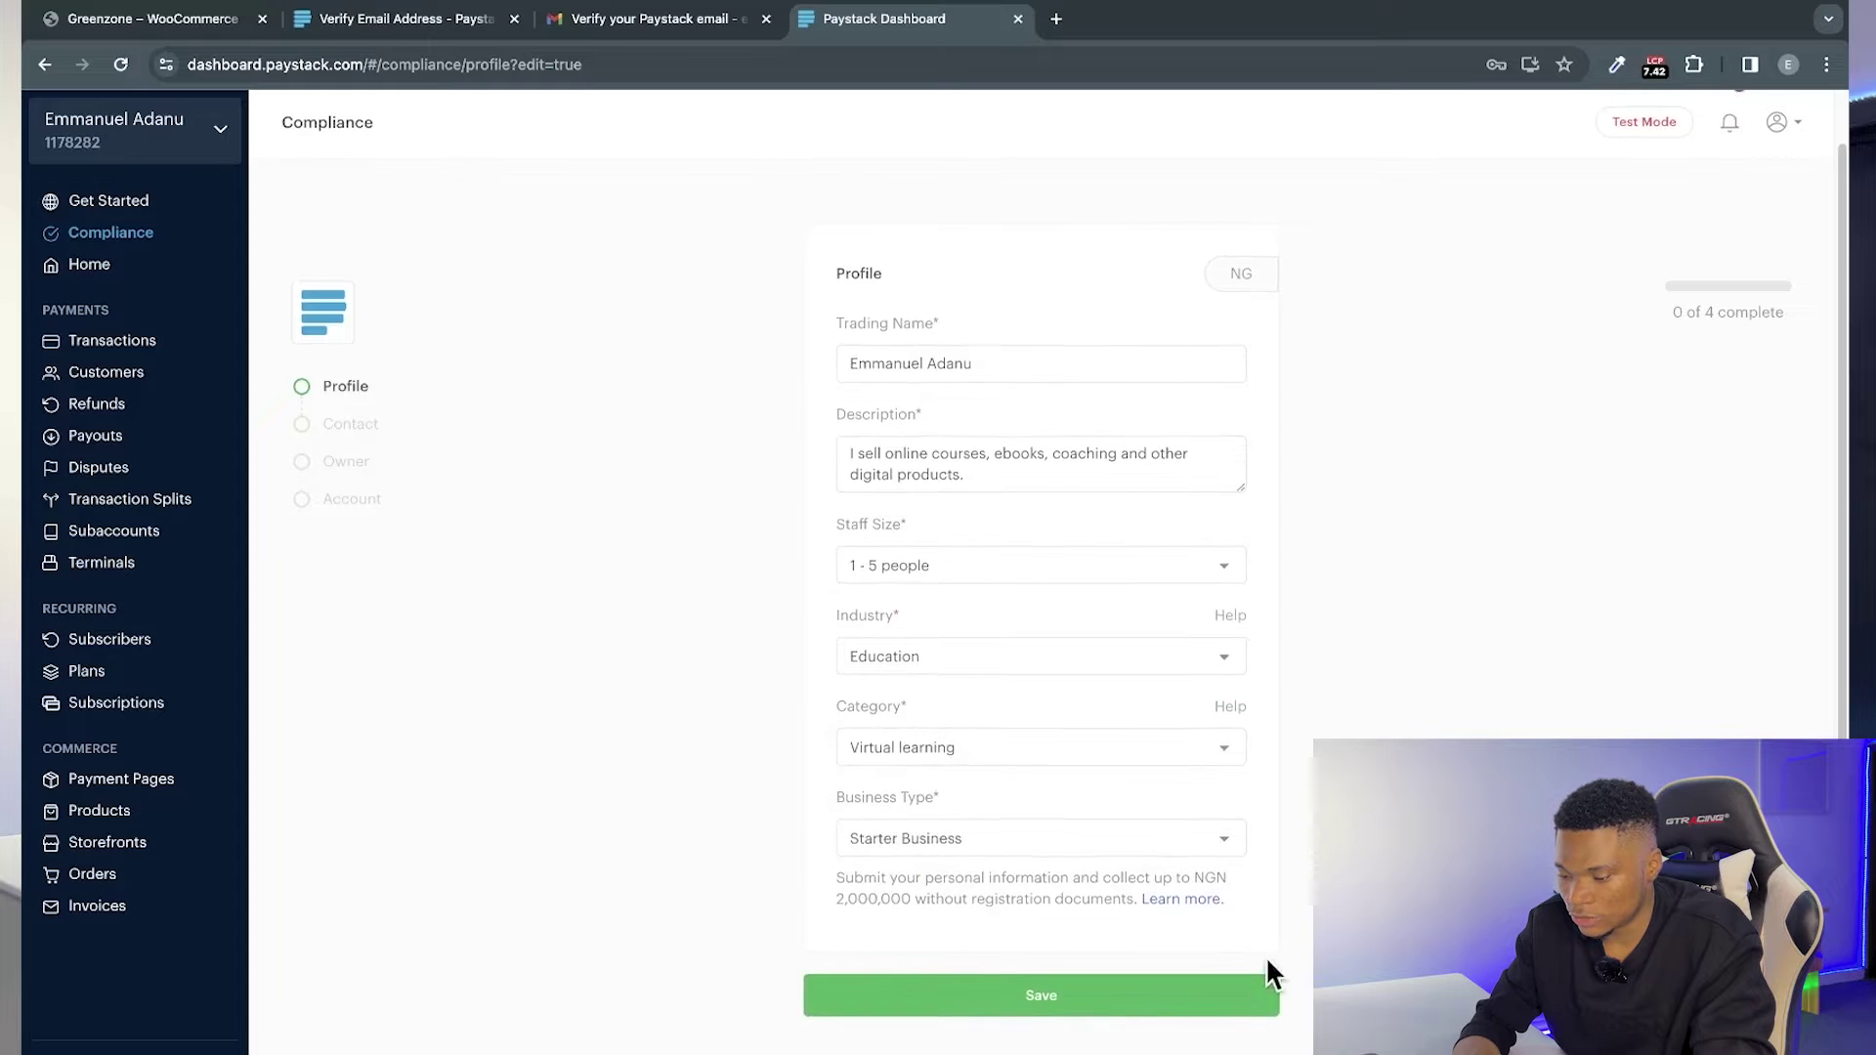
left_click(1126, 998)
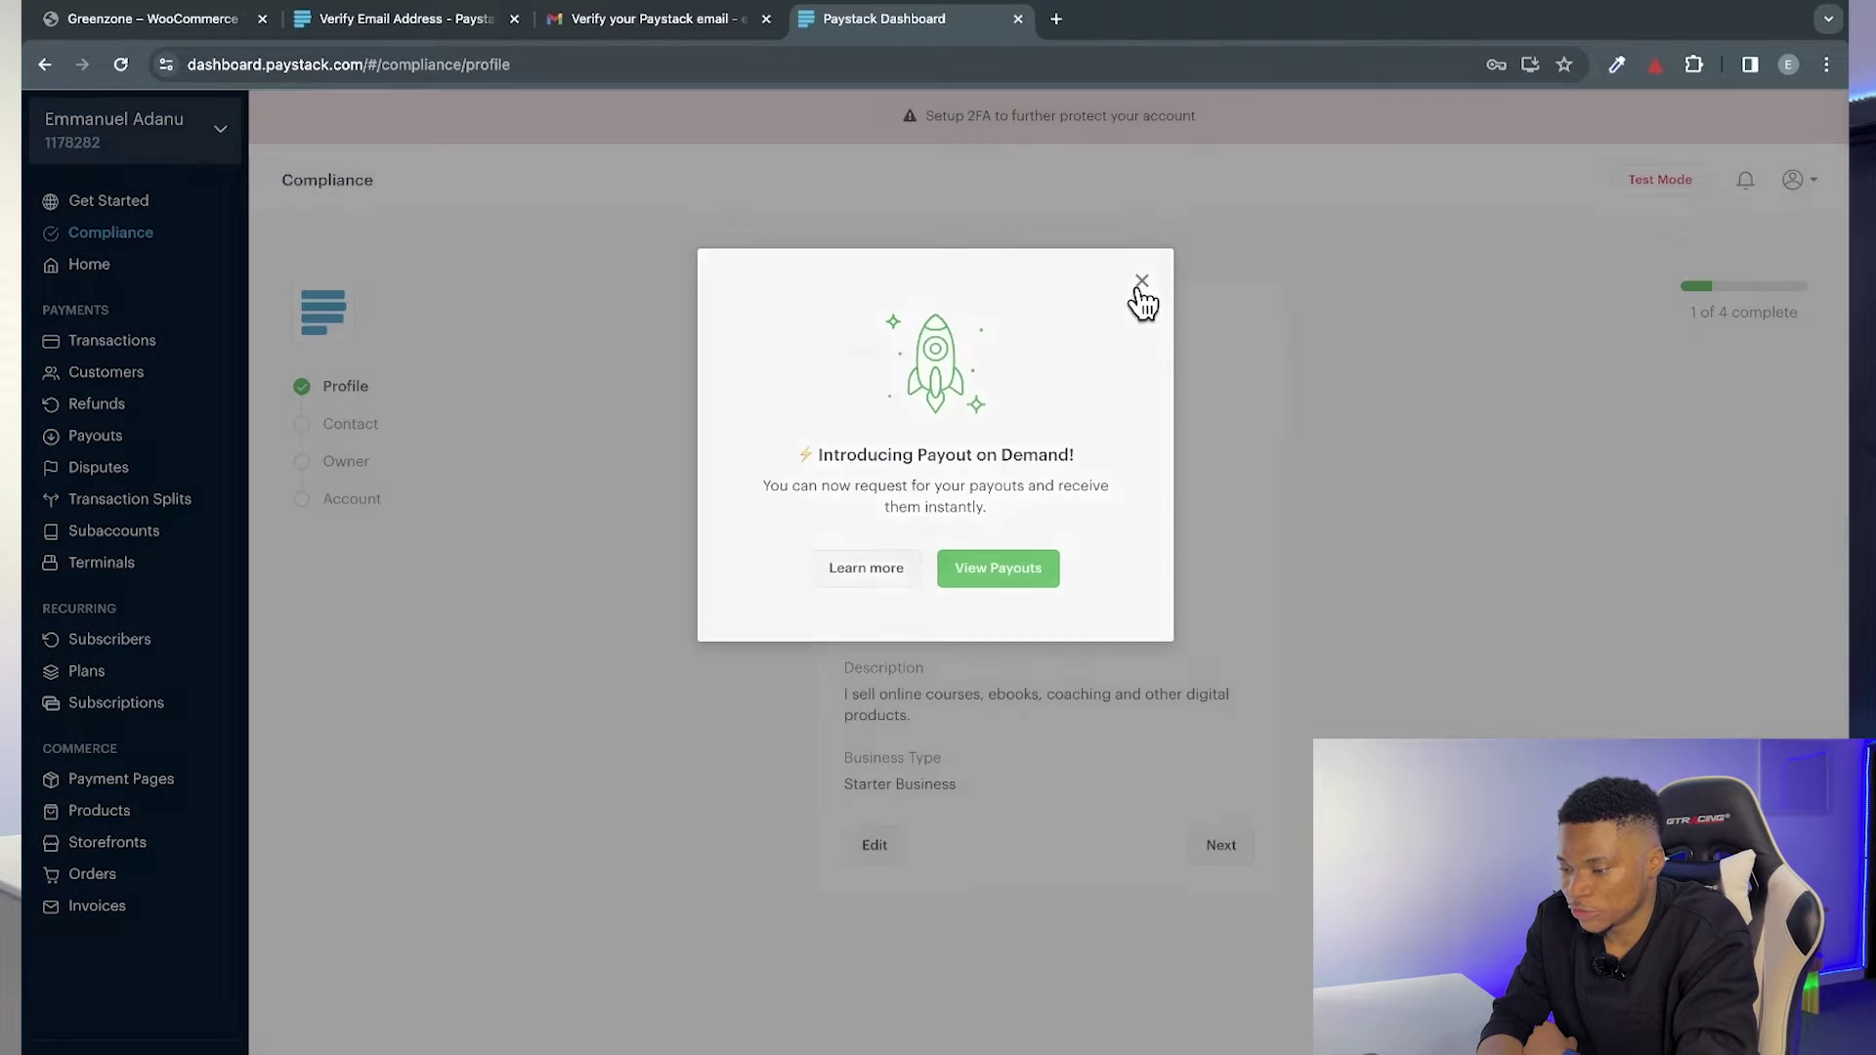
Step: Close the Payout on Demand announcement and continue to the Contact step
left_click(1140, 282)
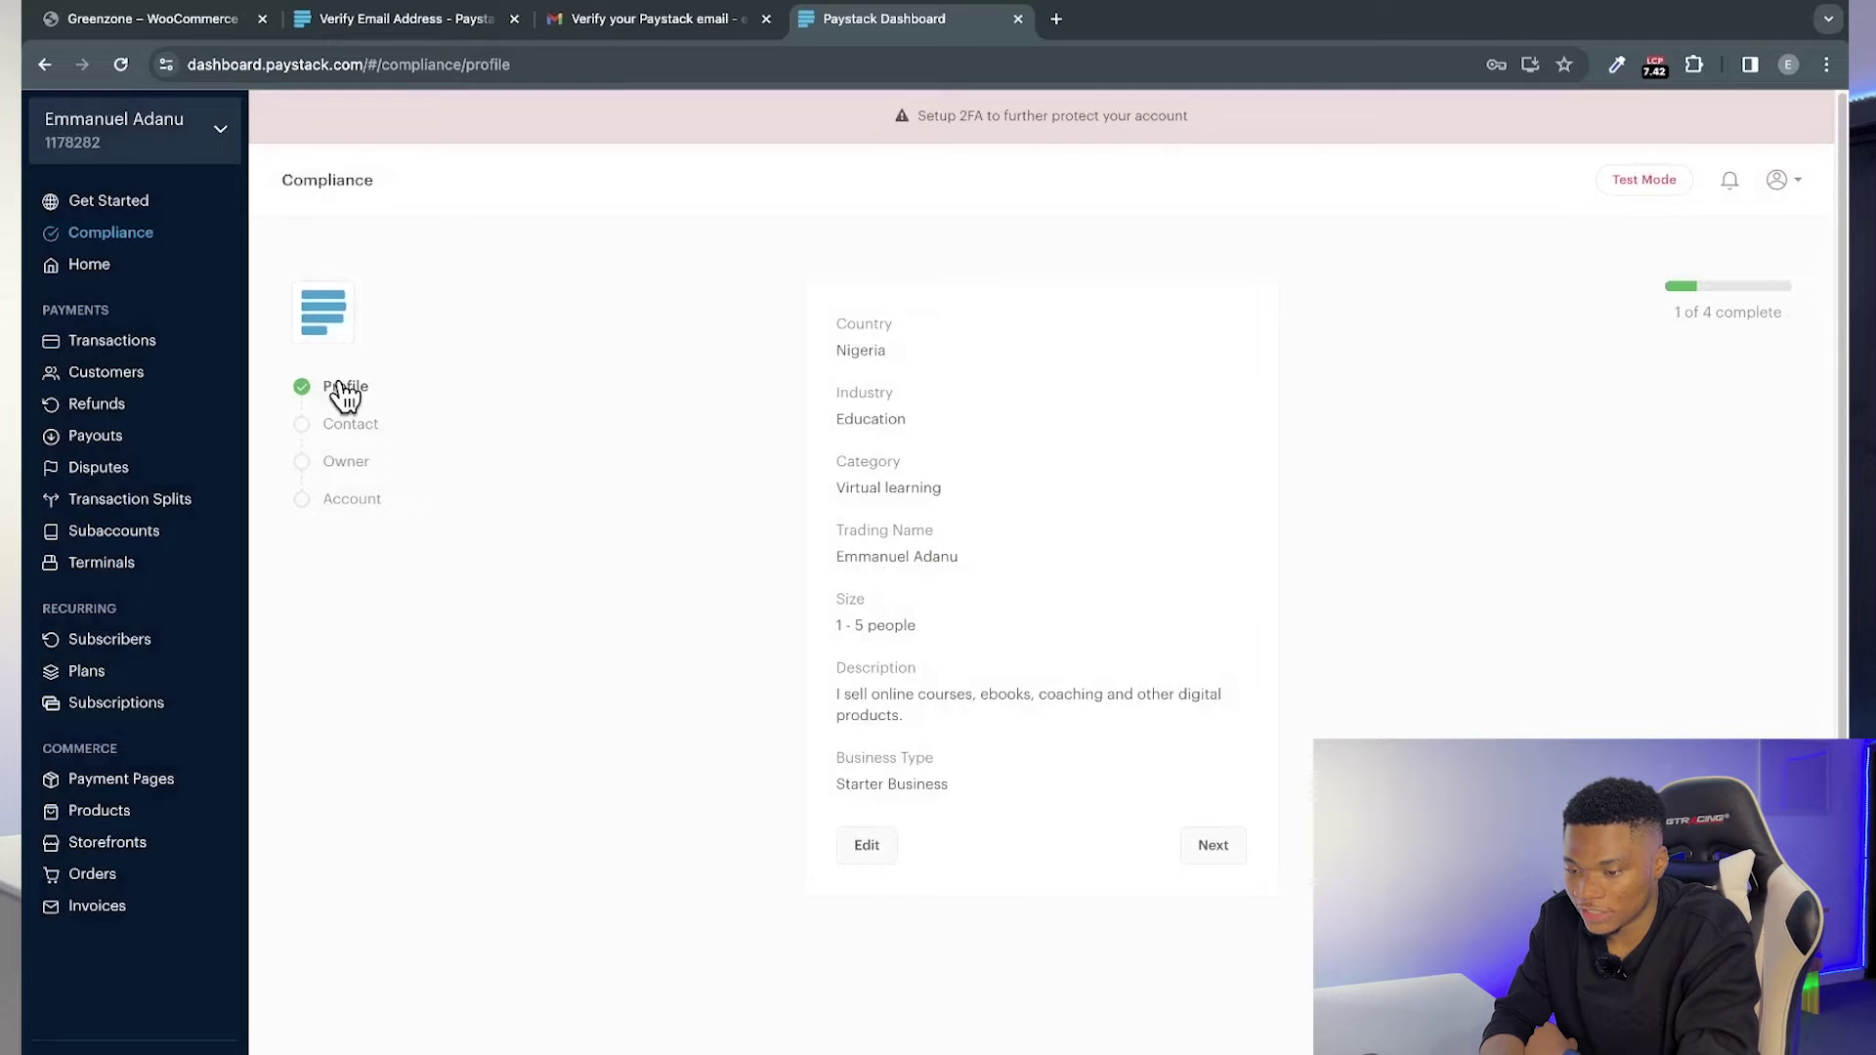
left_click(1209, 848)
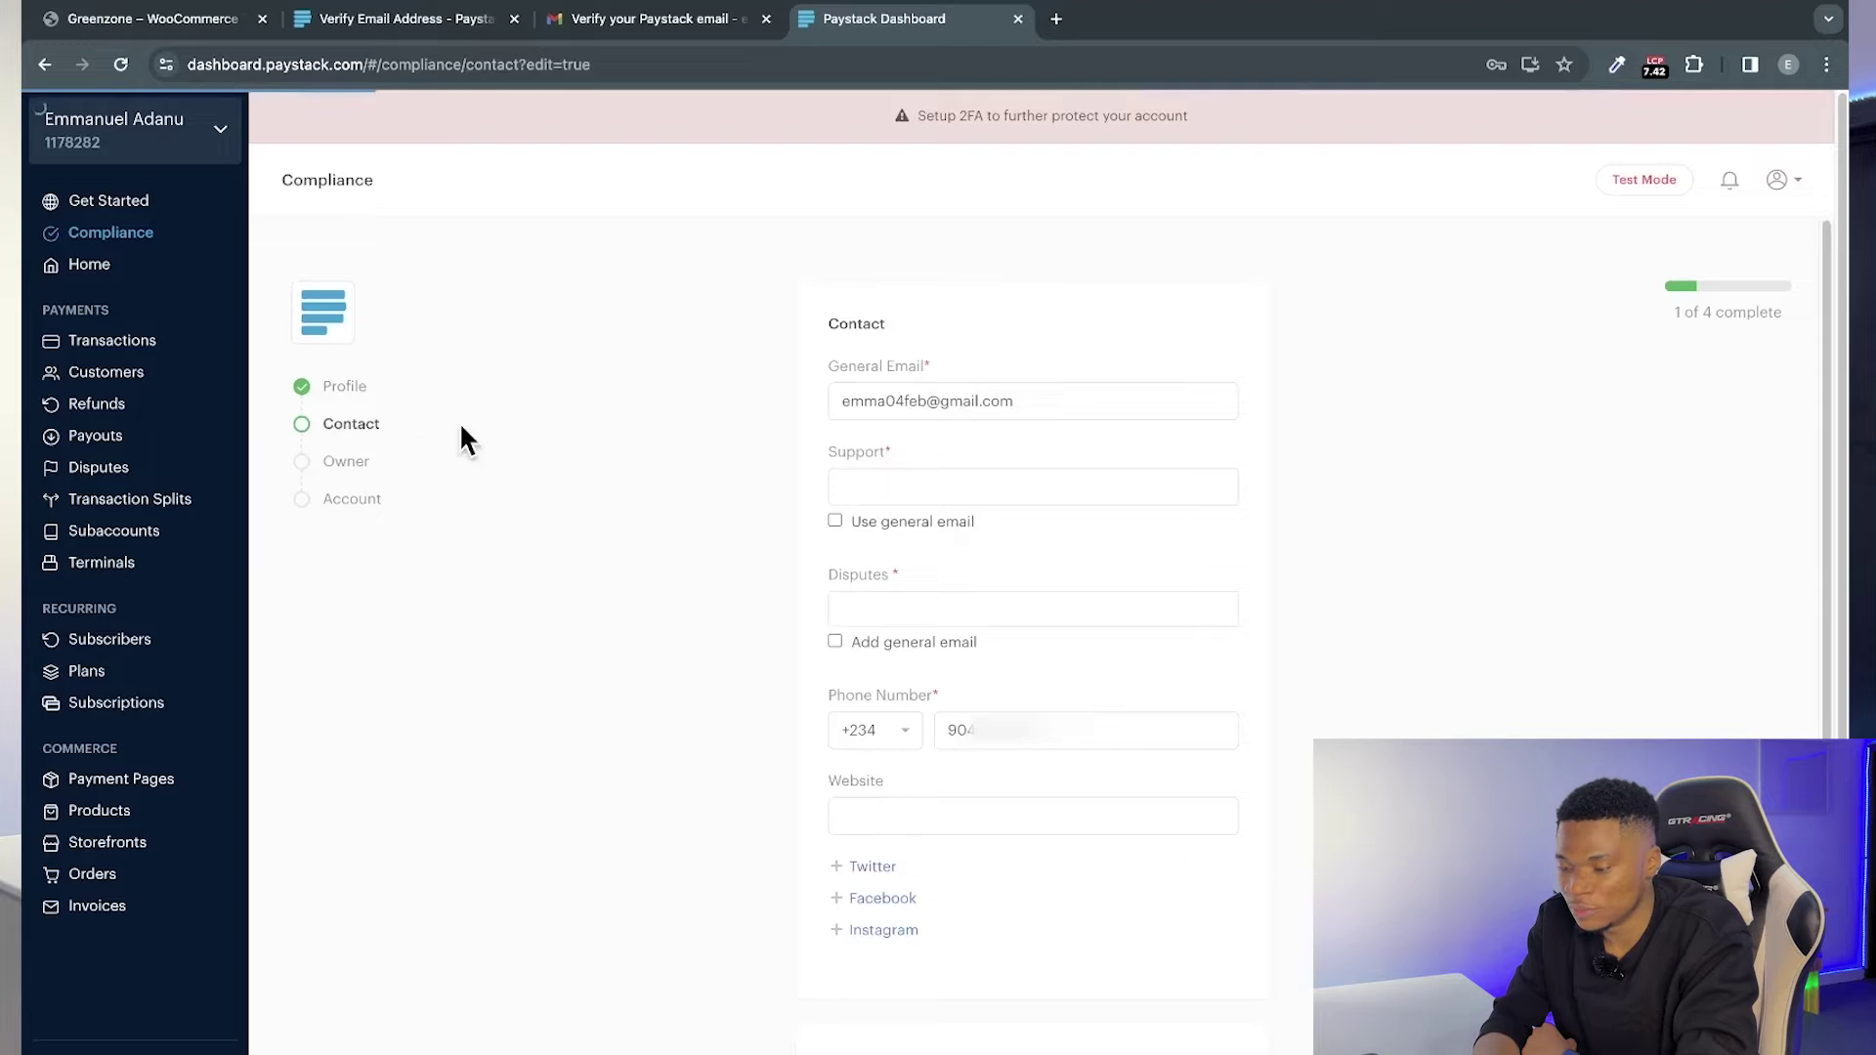
Step: Use the general email as both the support and disputes contact
scroll(1004, 532, "down", 2)
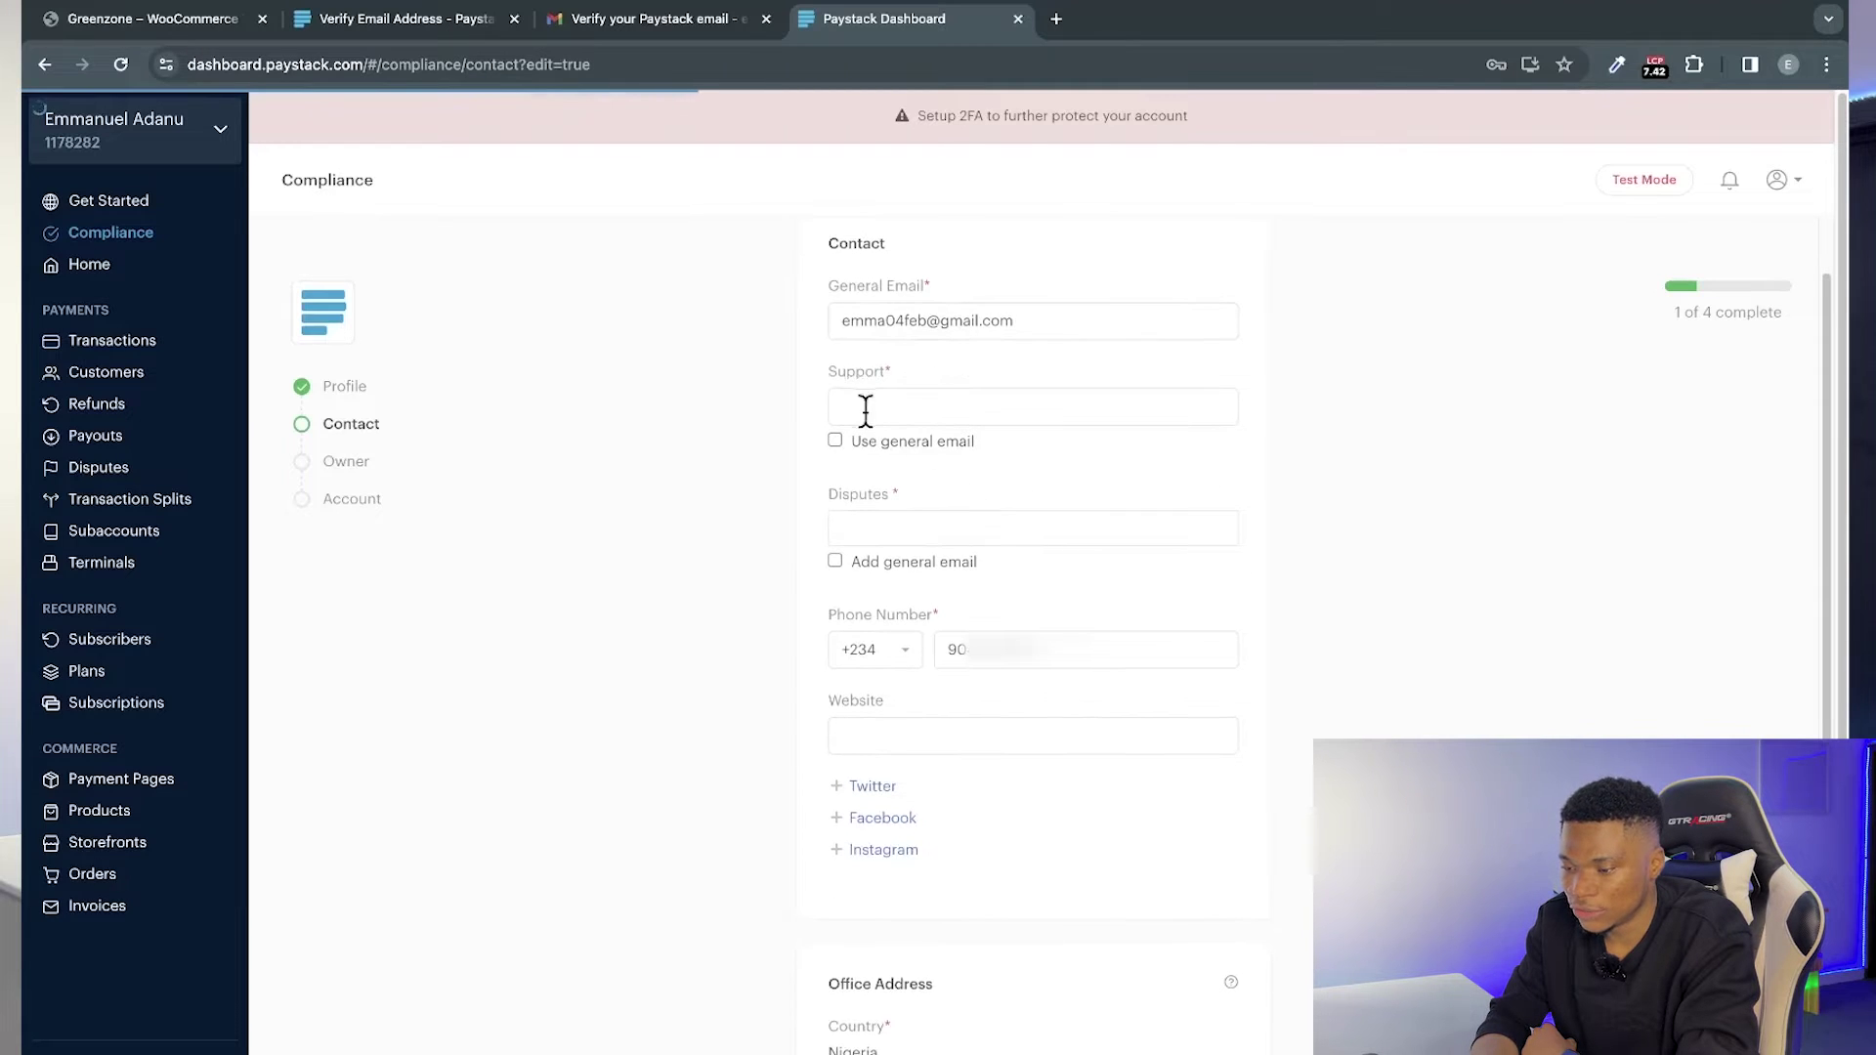
triple_click(923, 308)
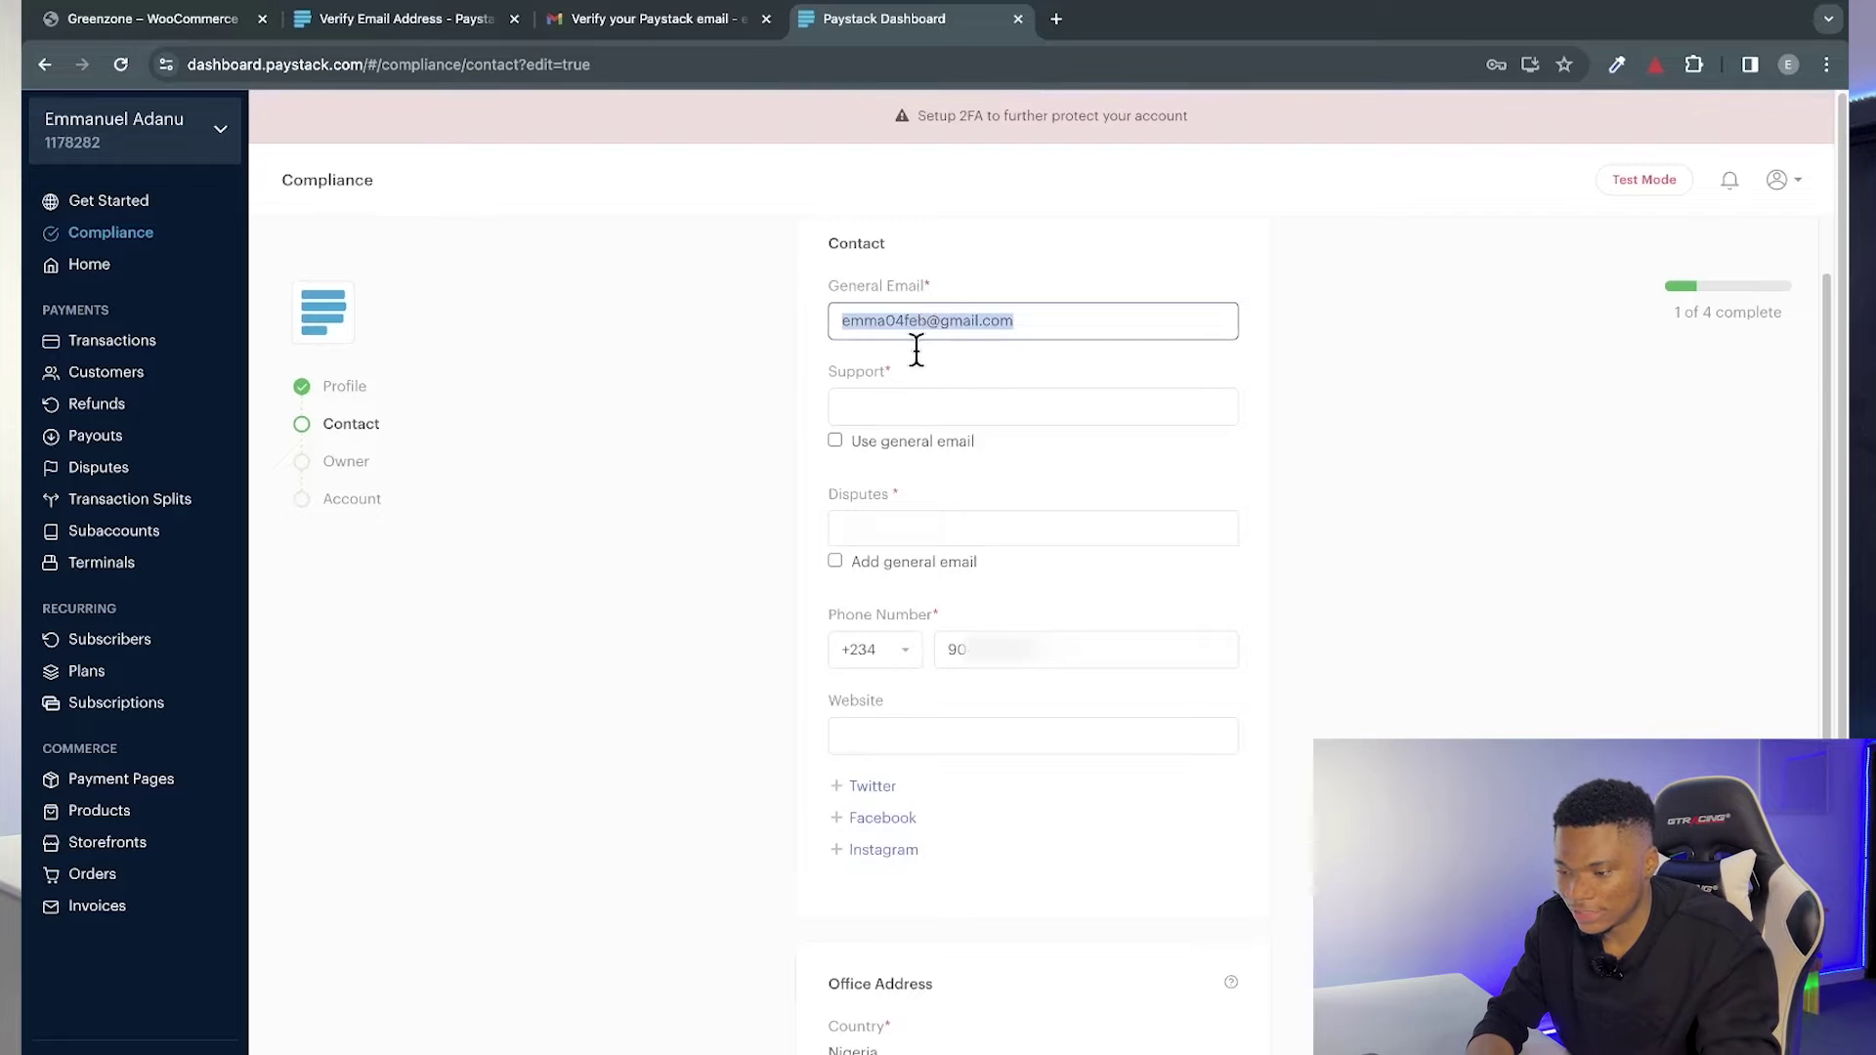
left_click(835, 440)
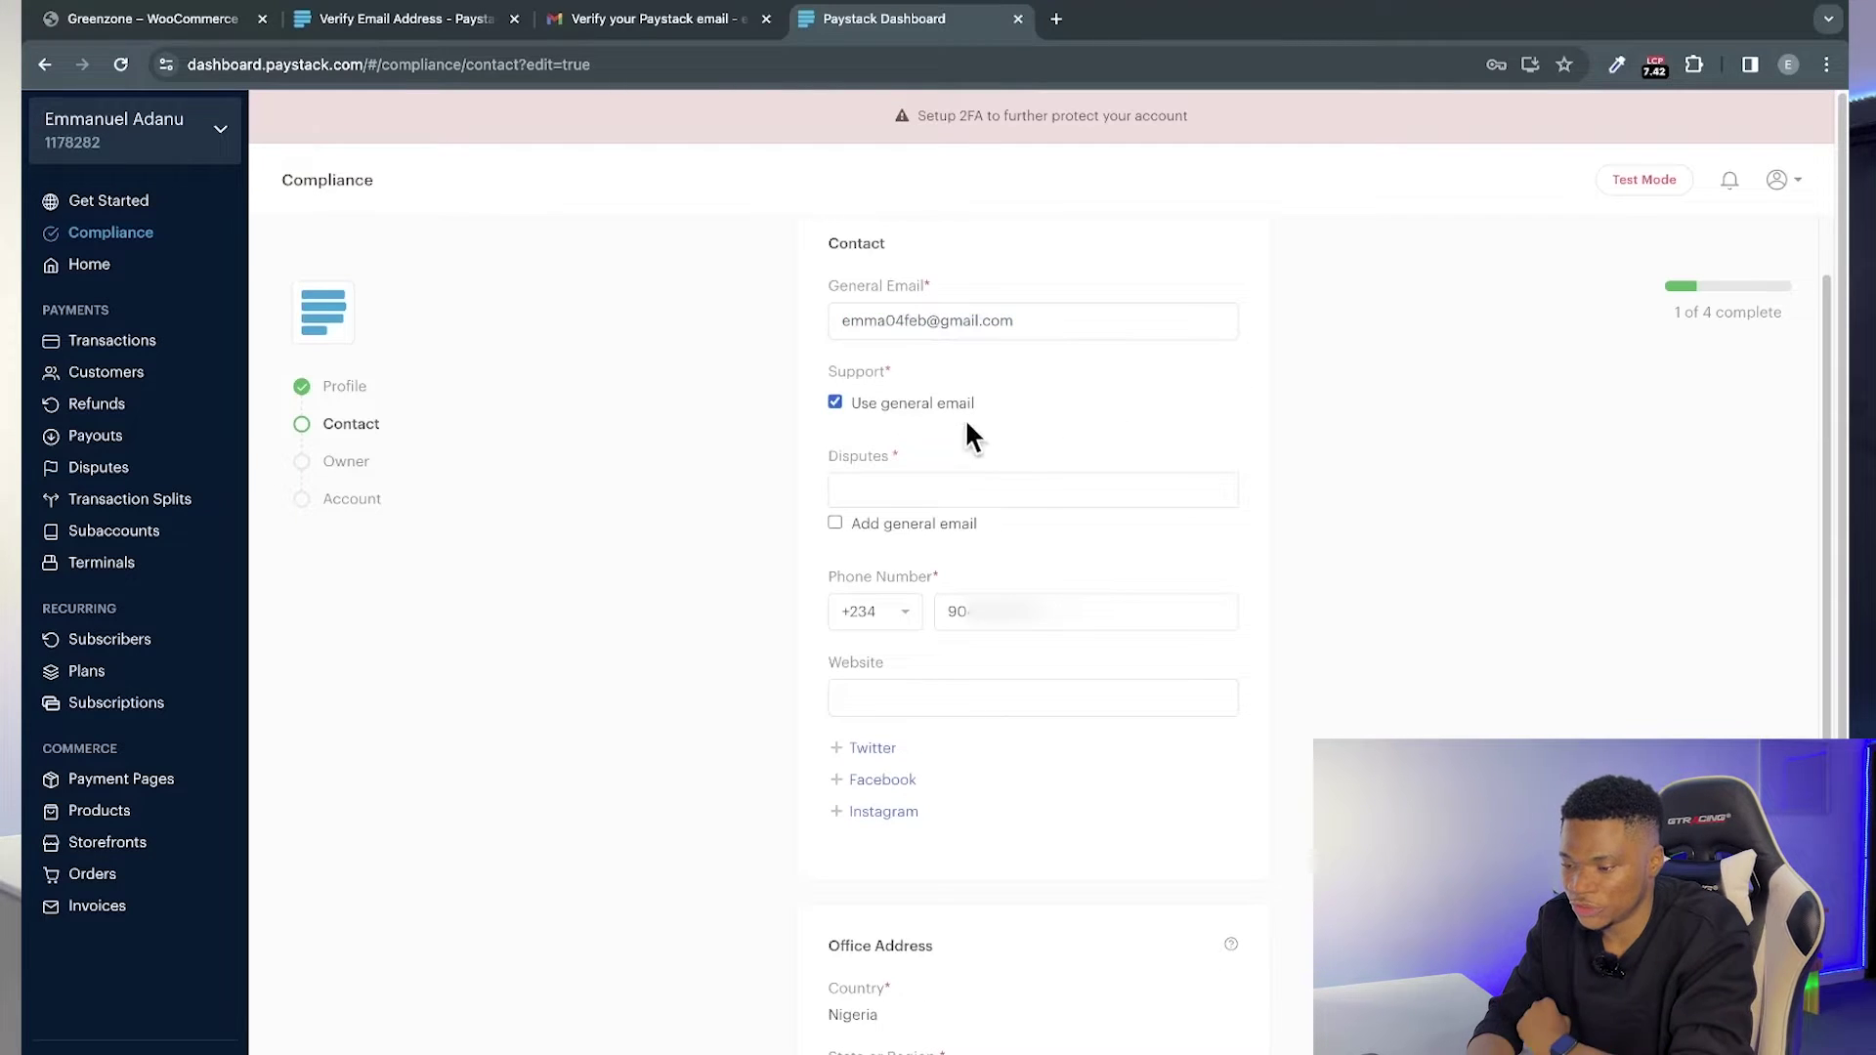
scroll(897, 501, "down", 1)
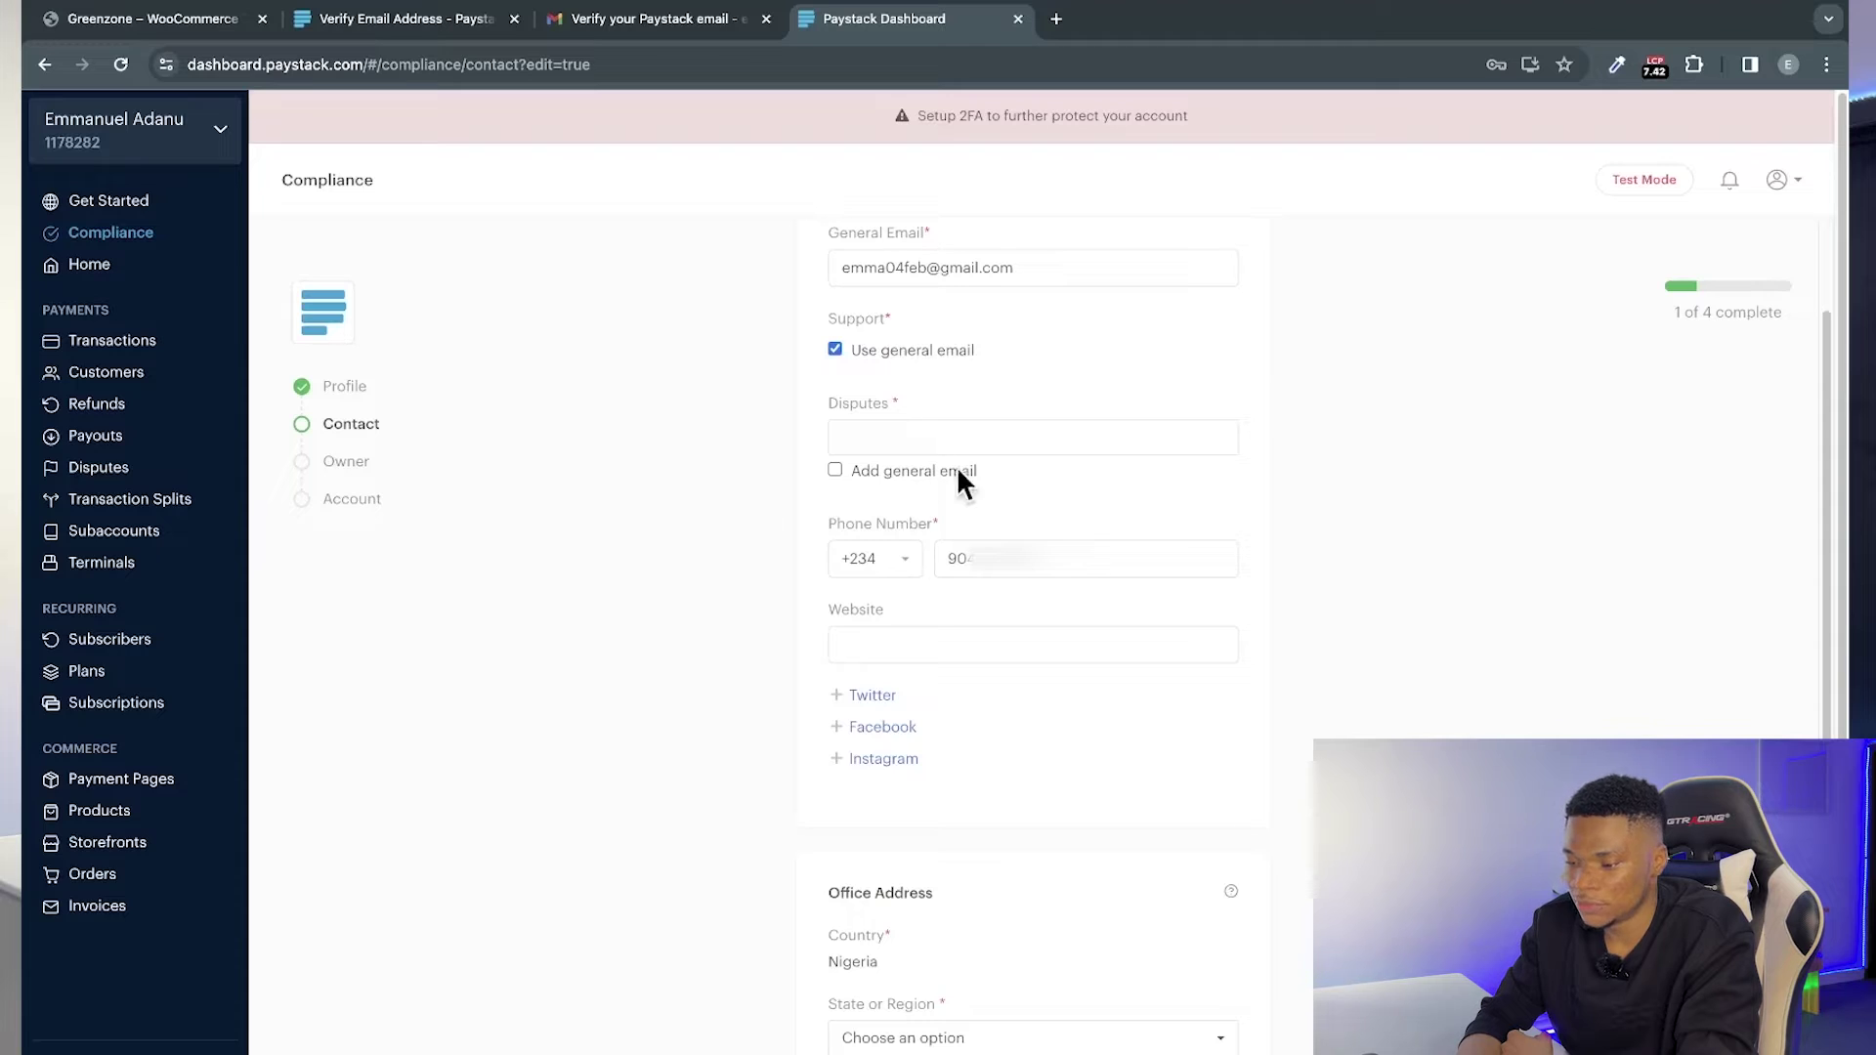
left_click(846, 470)
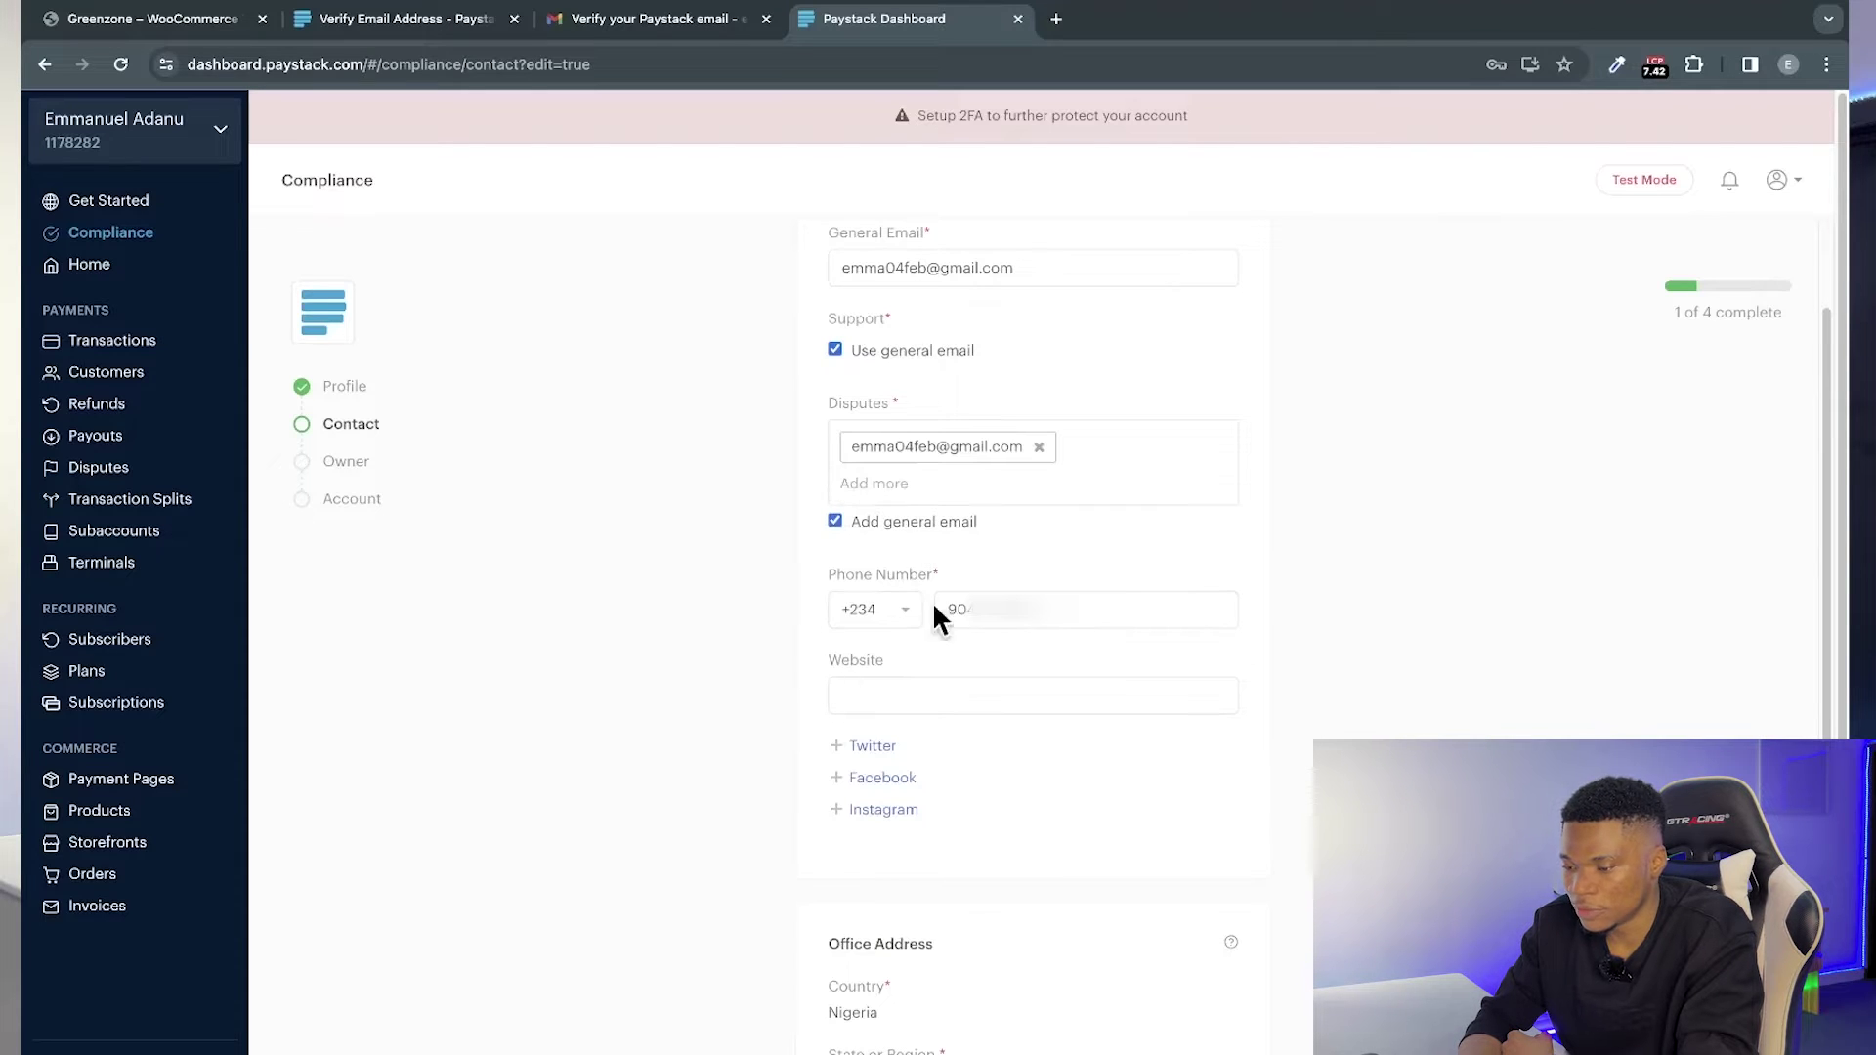
Step: Enter the business's .com website address in the Website field
scroll(936, 605, "down", 2)
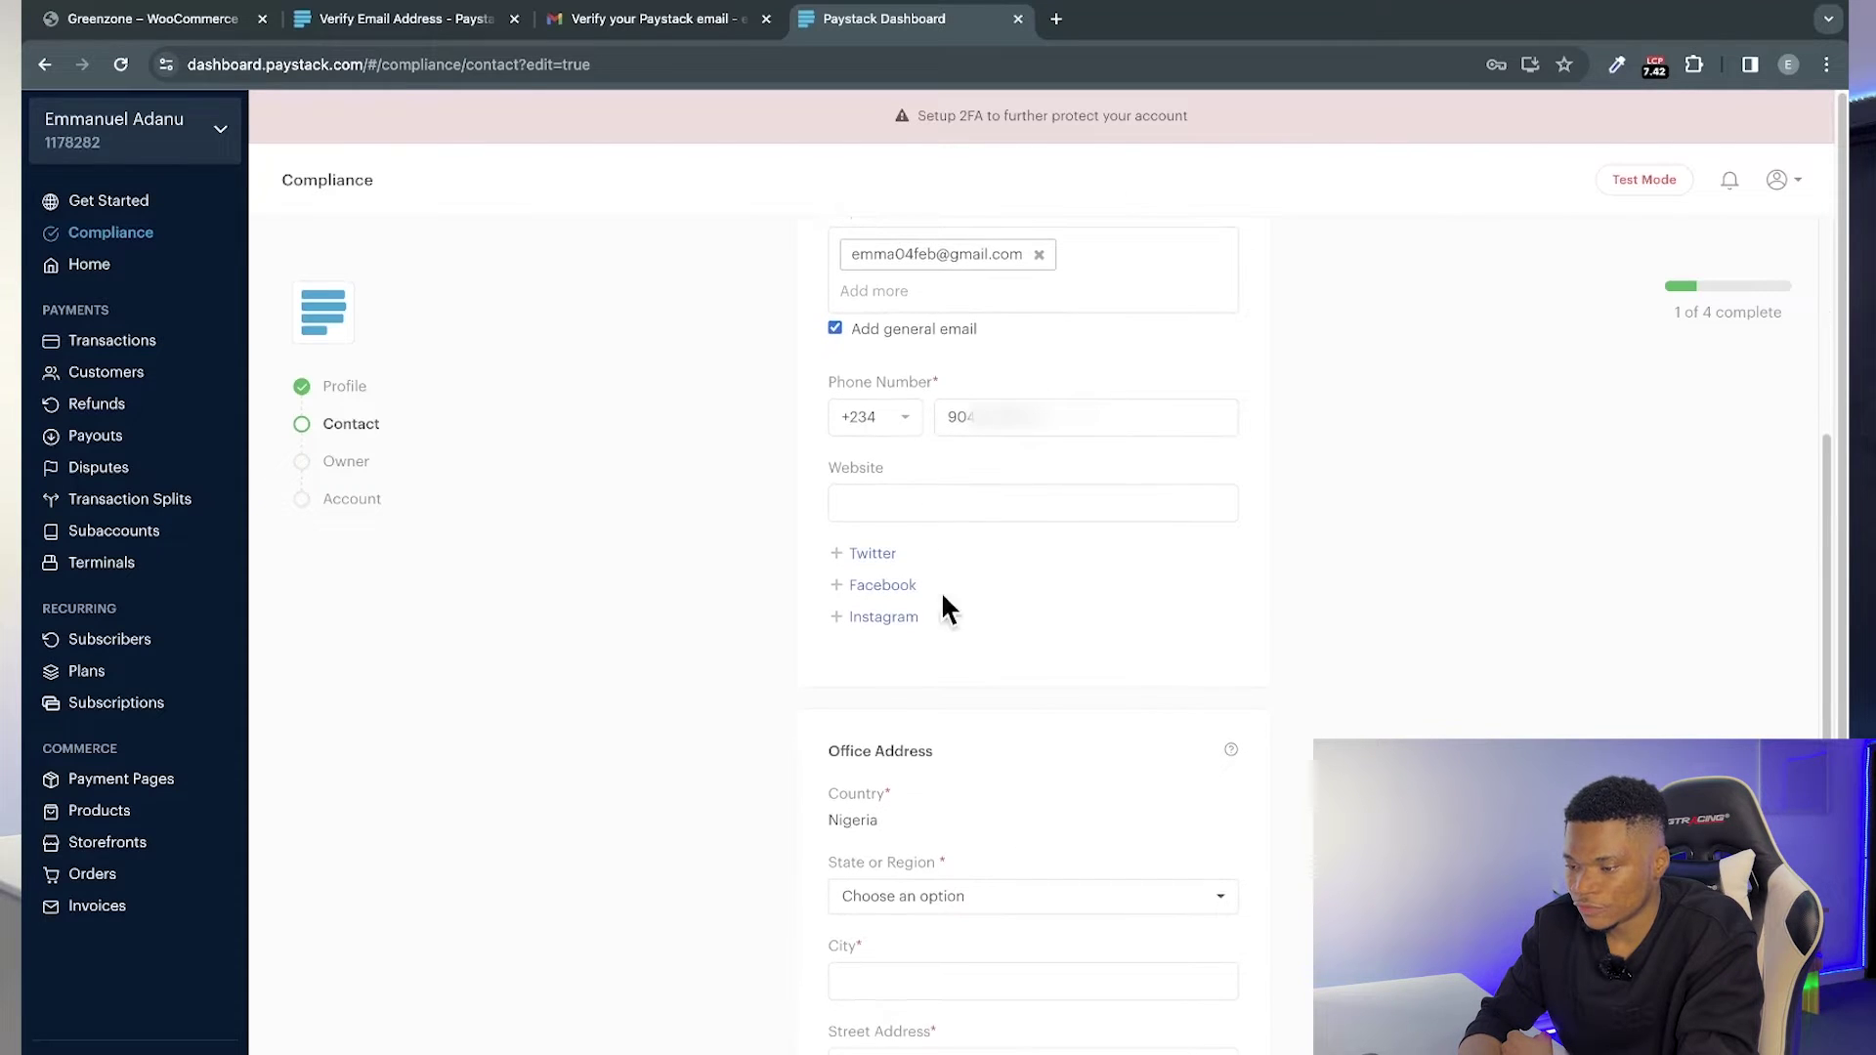
scroll(1019, 493, "up", 1)
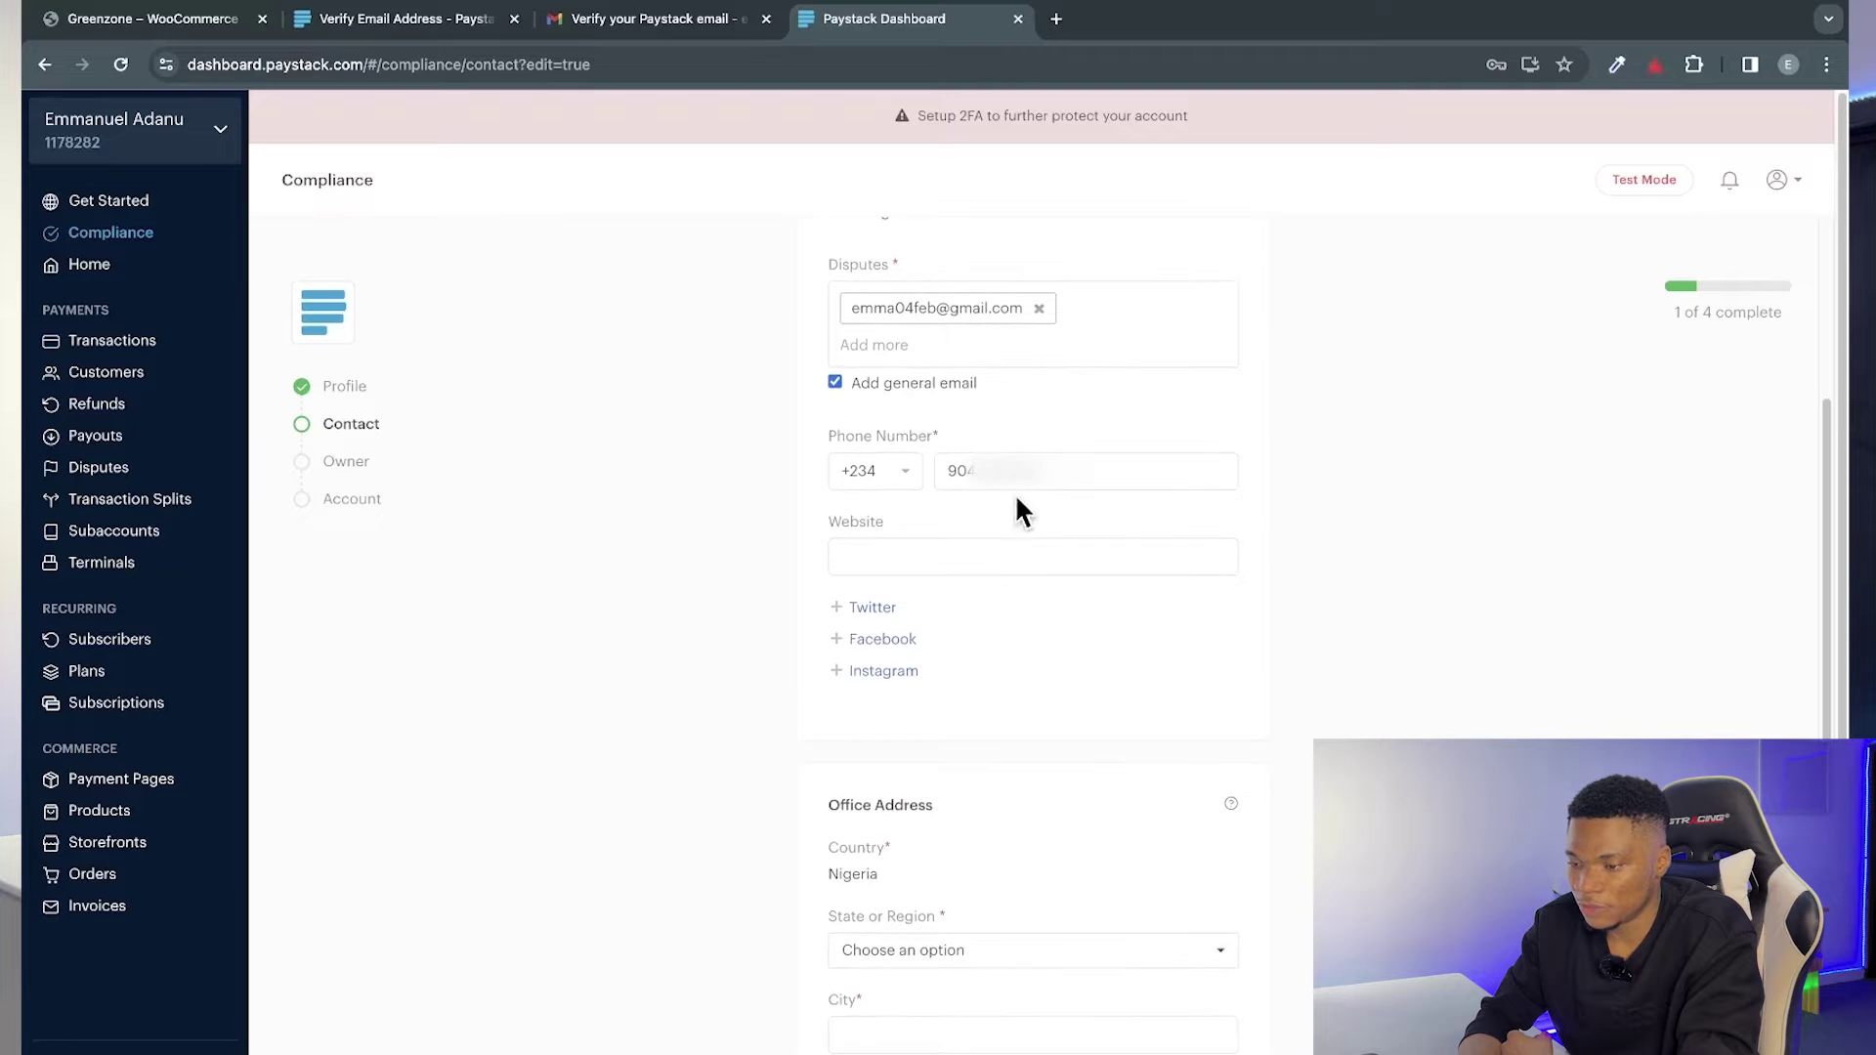
scroll(997, 499, "down", 1)
left_click(957, 483)
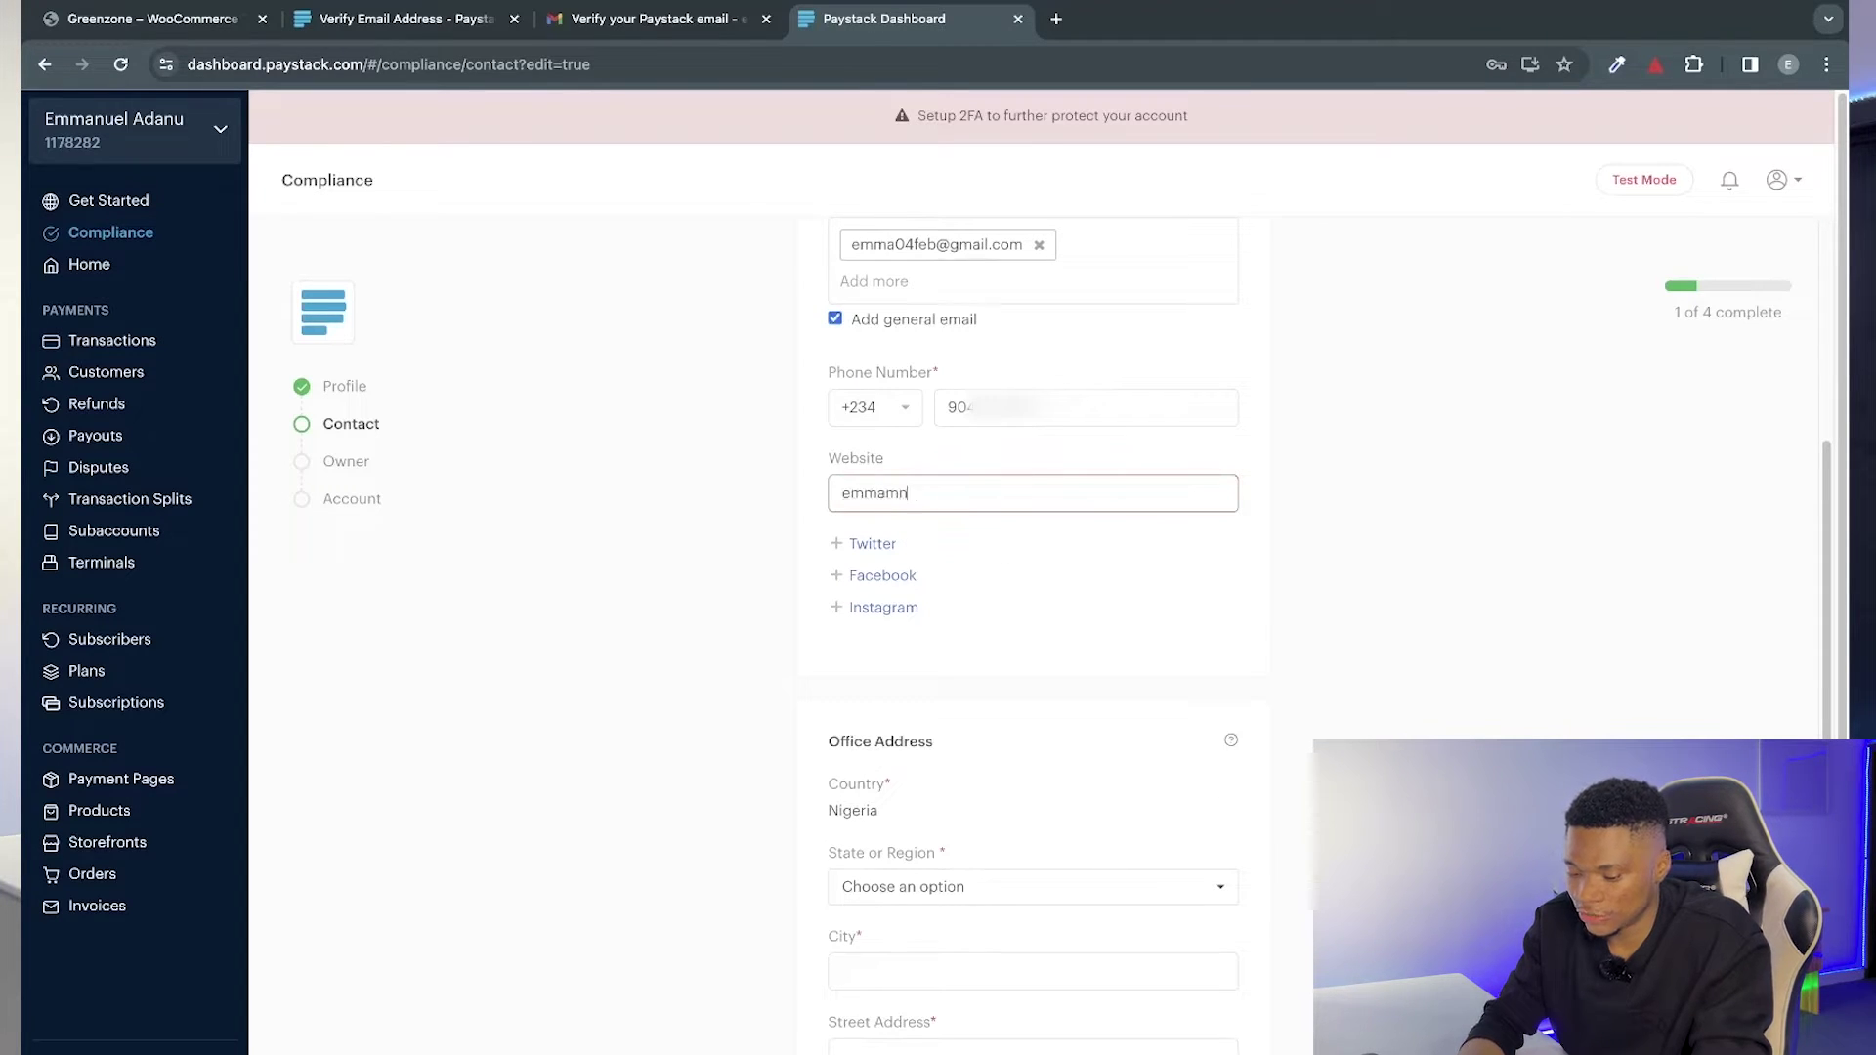
type("emmamnu")
key("BackSpace")
key("BackSpace")
key("BackSpace")
type("nueladanu.com")
scroll(1069, 579, "down", 1)
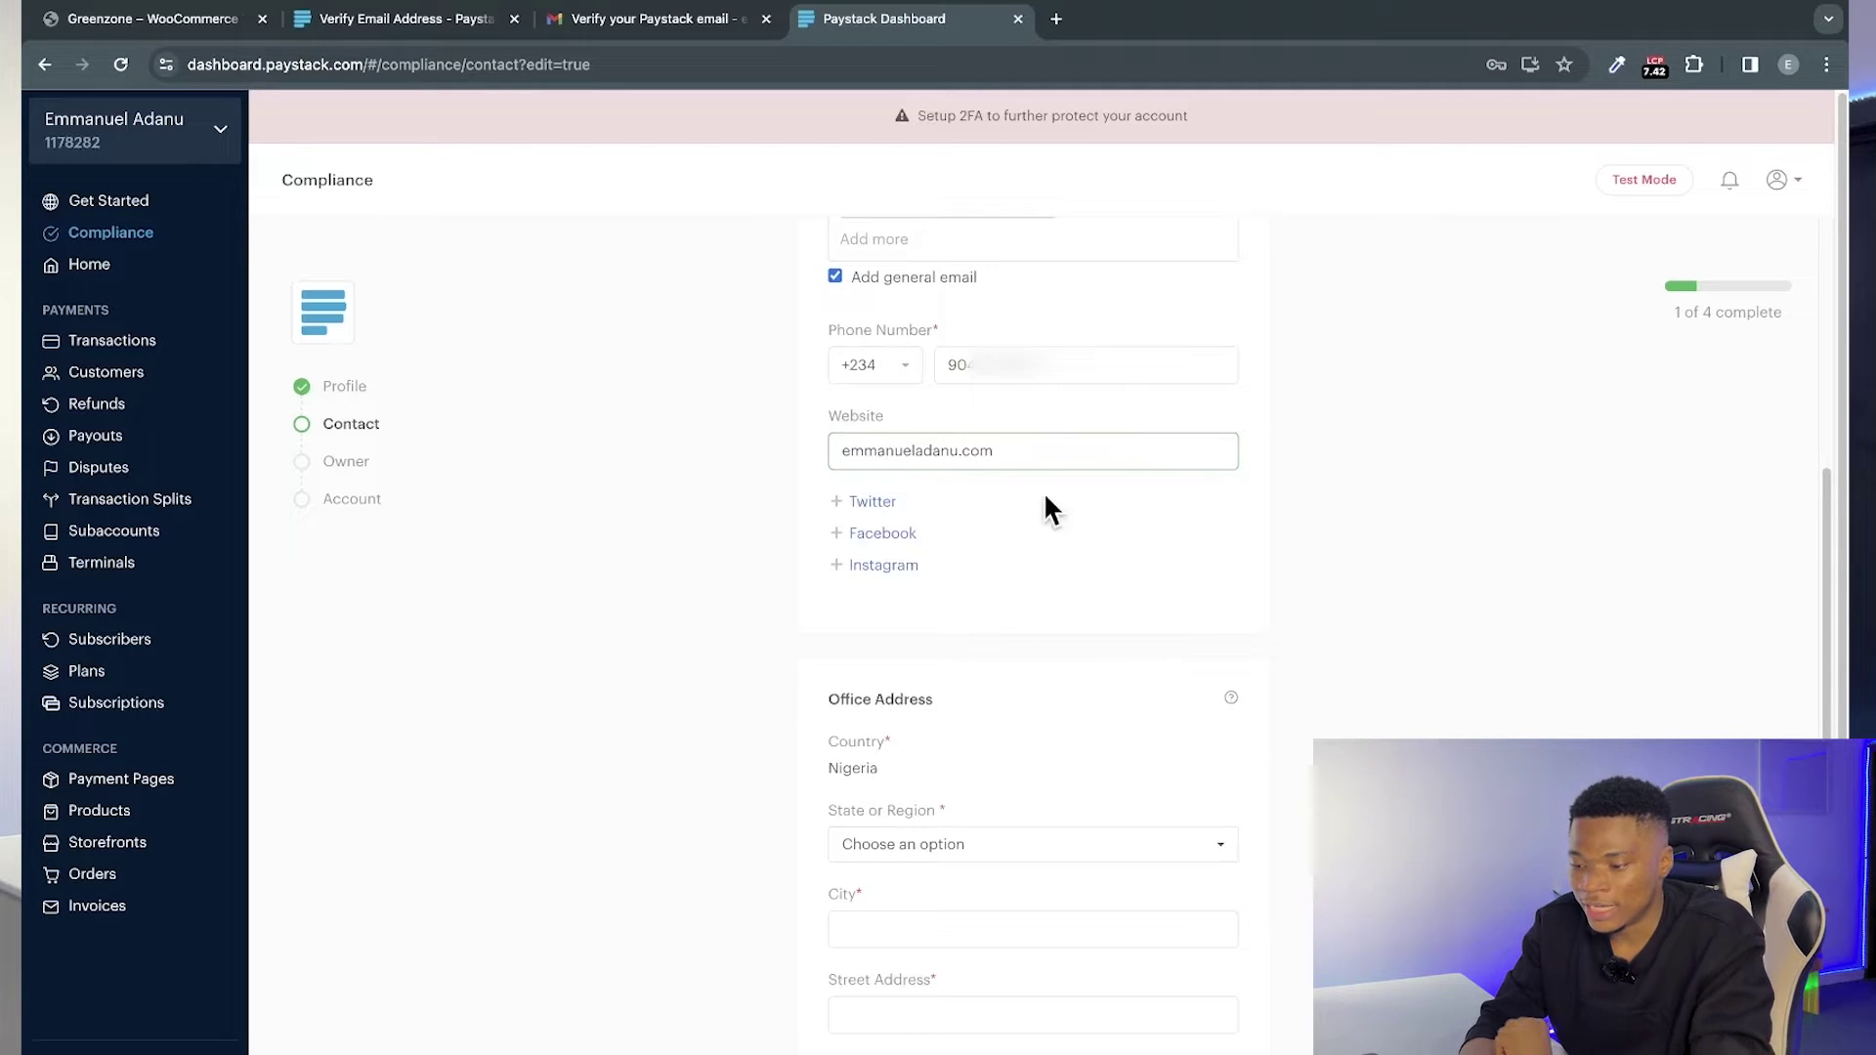
scroll(975, 538, "down", 1)
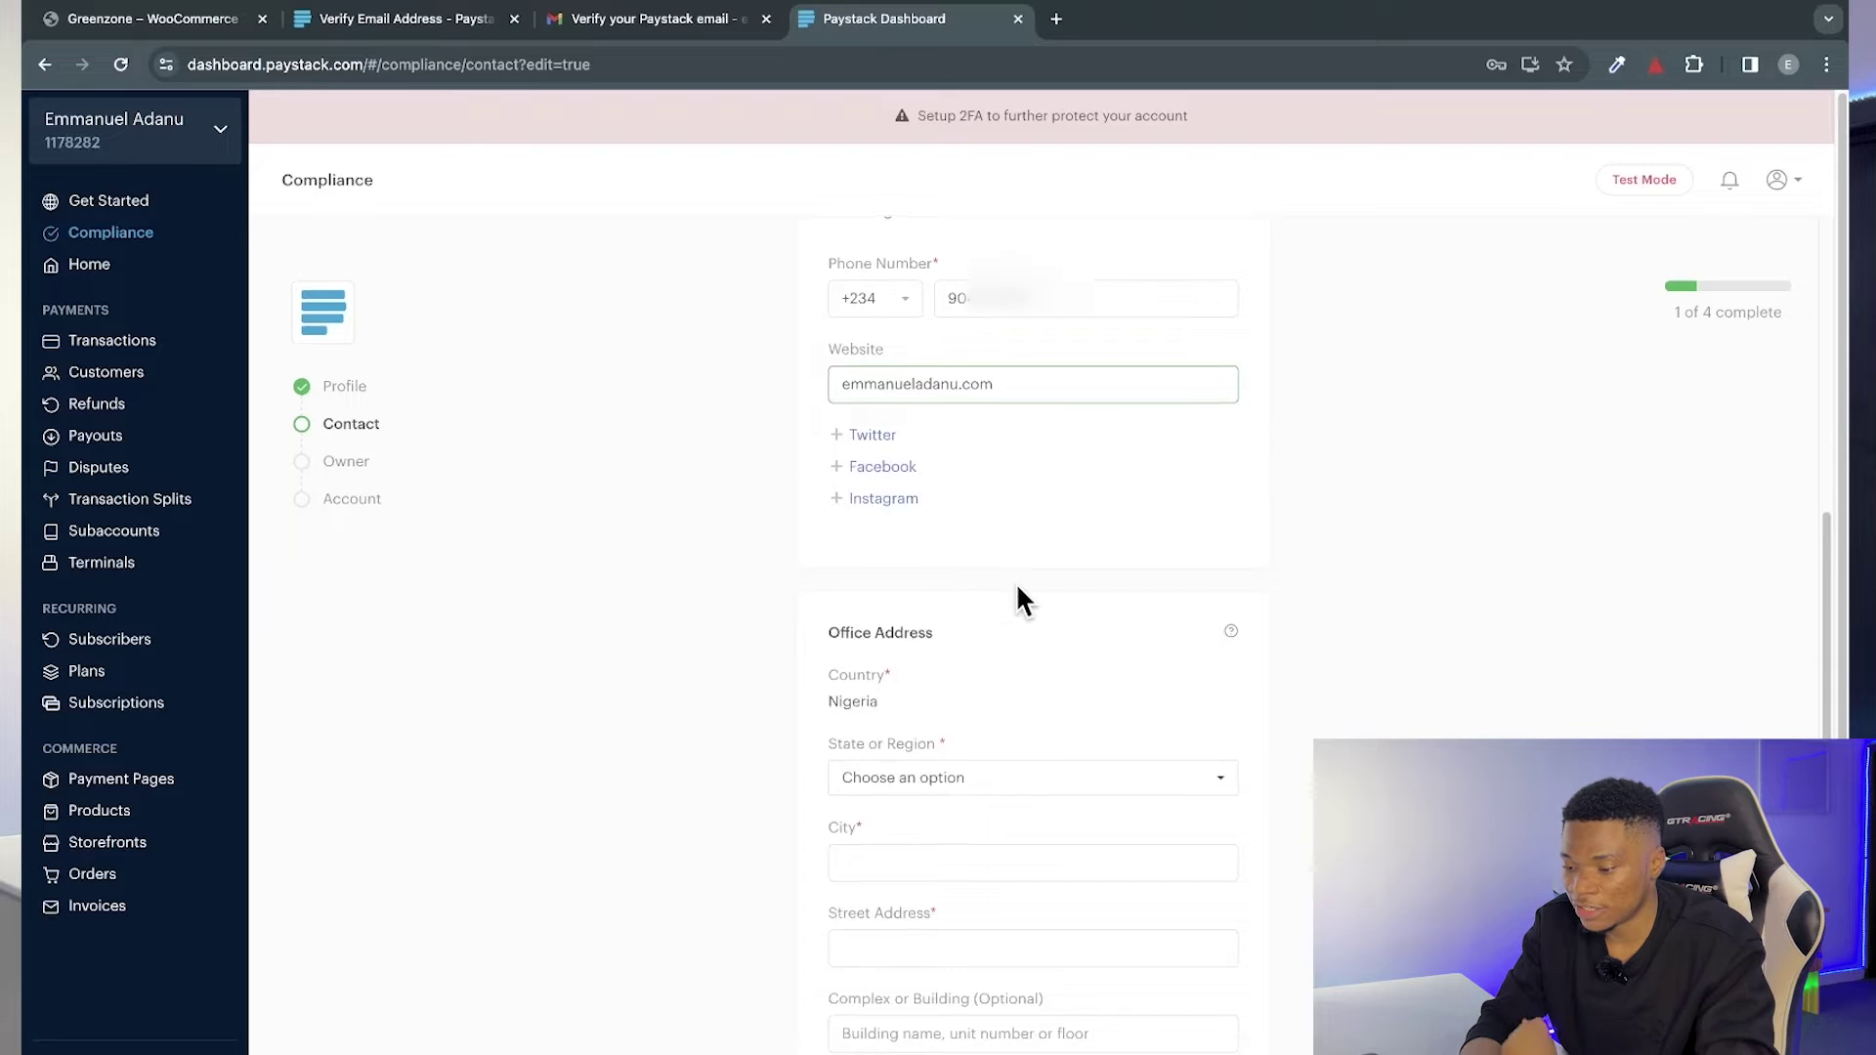
scroll(1017, 586, "down", 1)
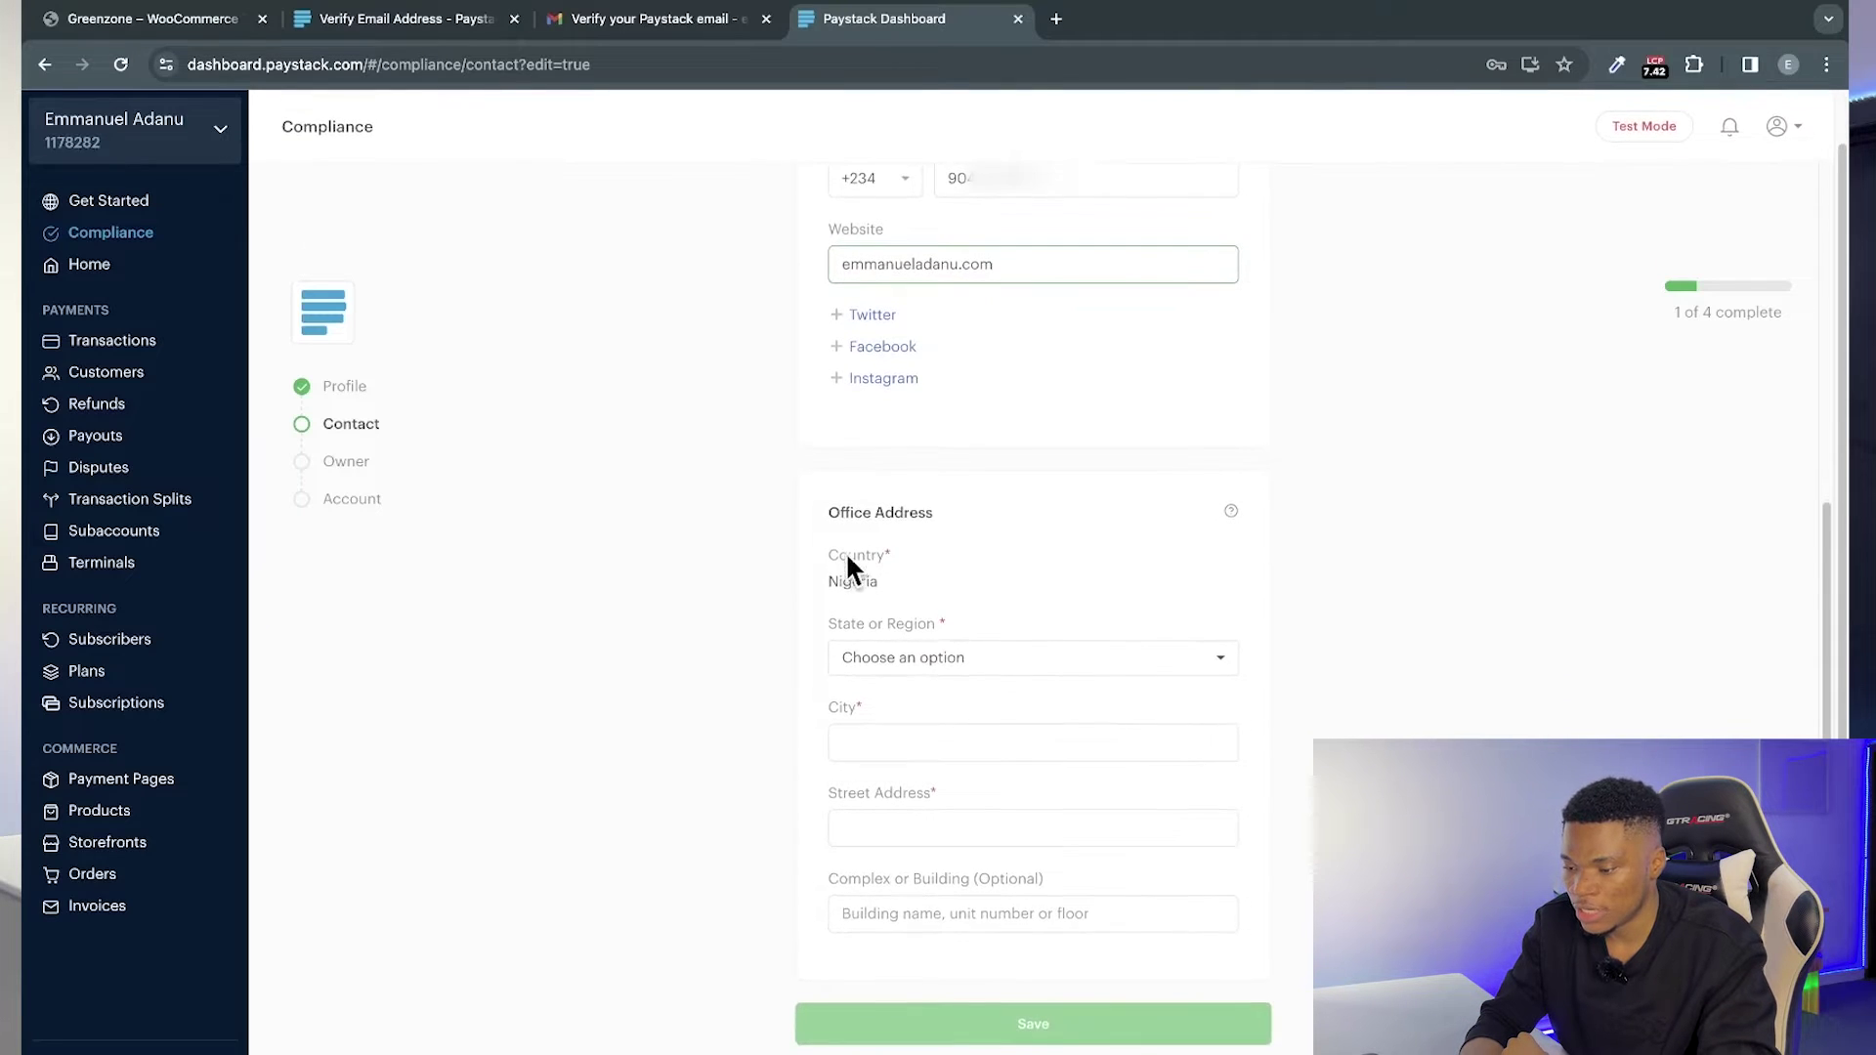
Step: Set the office state to Lagos, city to Lekki, and begin the street address with 7
left_click(940, 664)
type("lago")
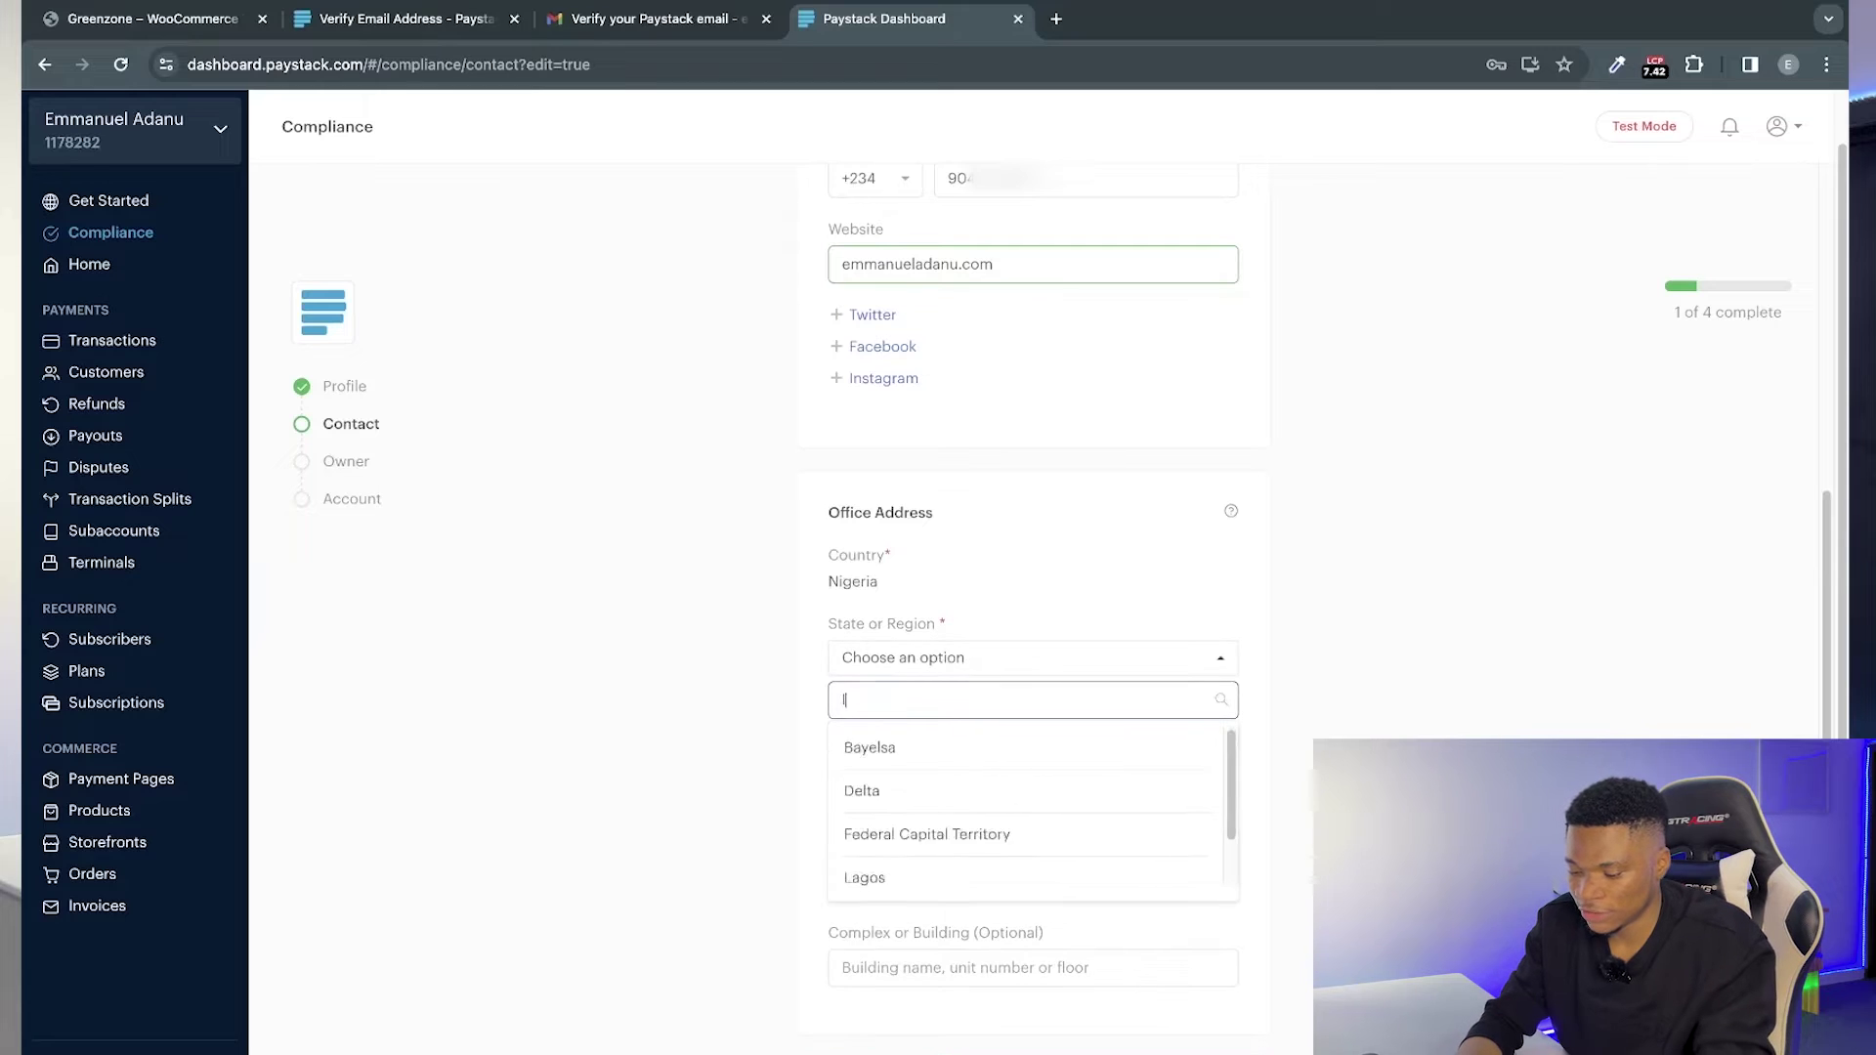
left_click(874, 748)
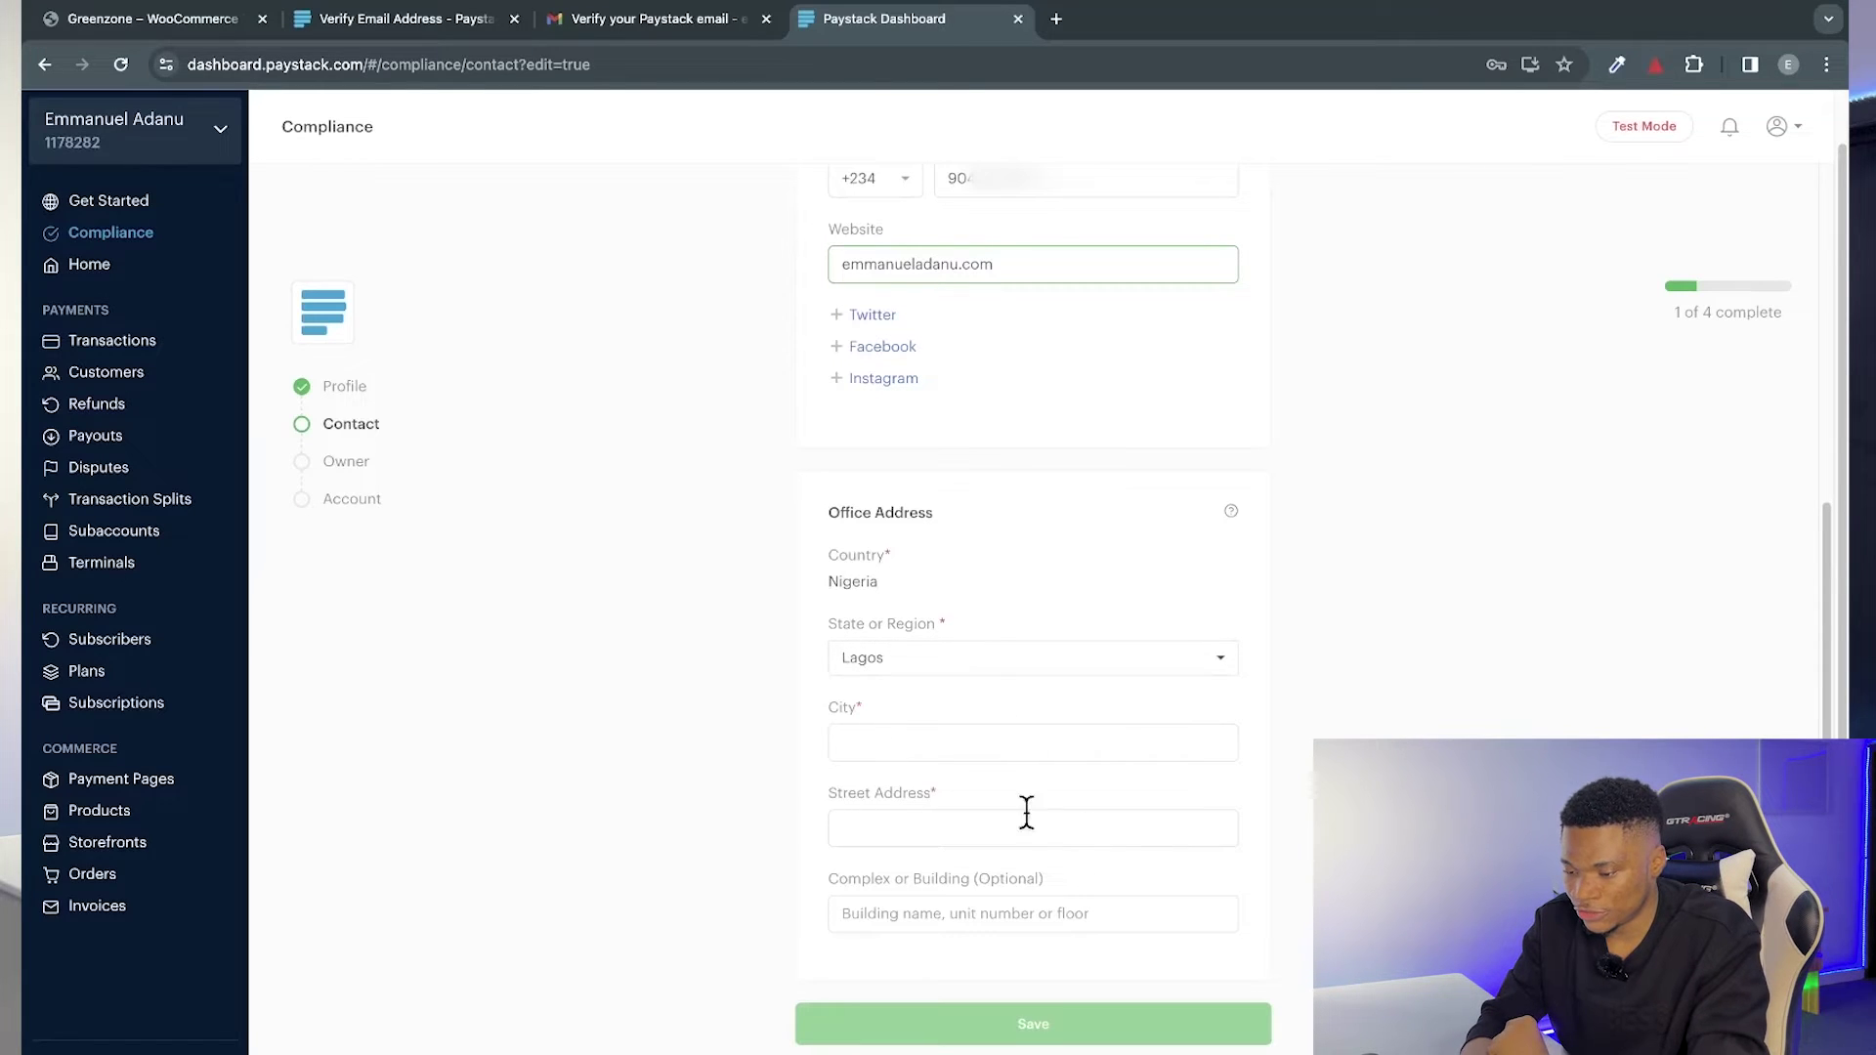
key("Tab")
type("Le")
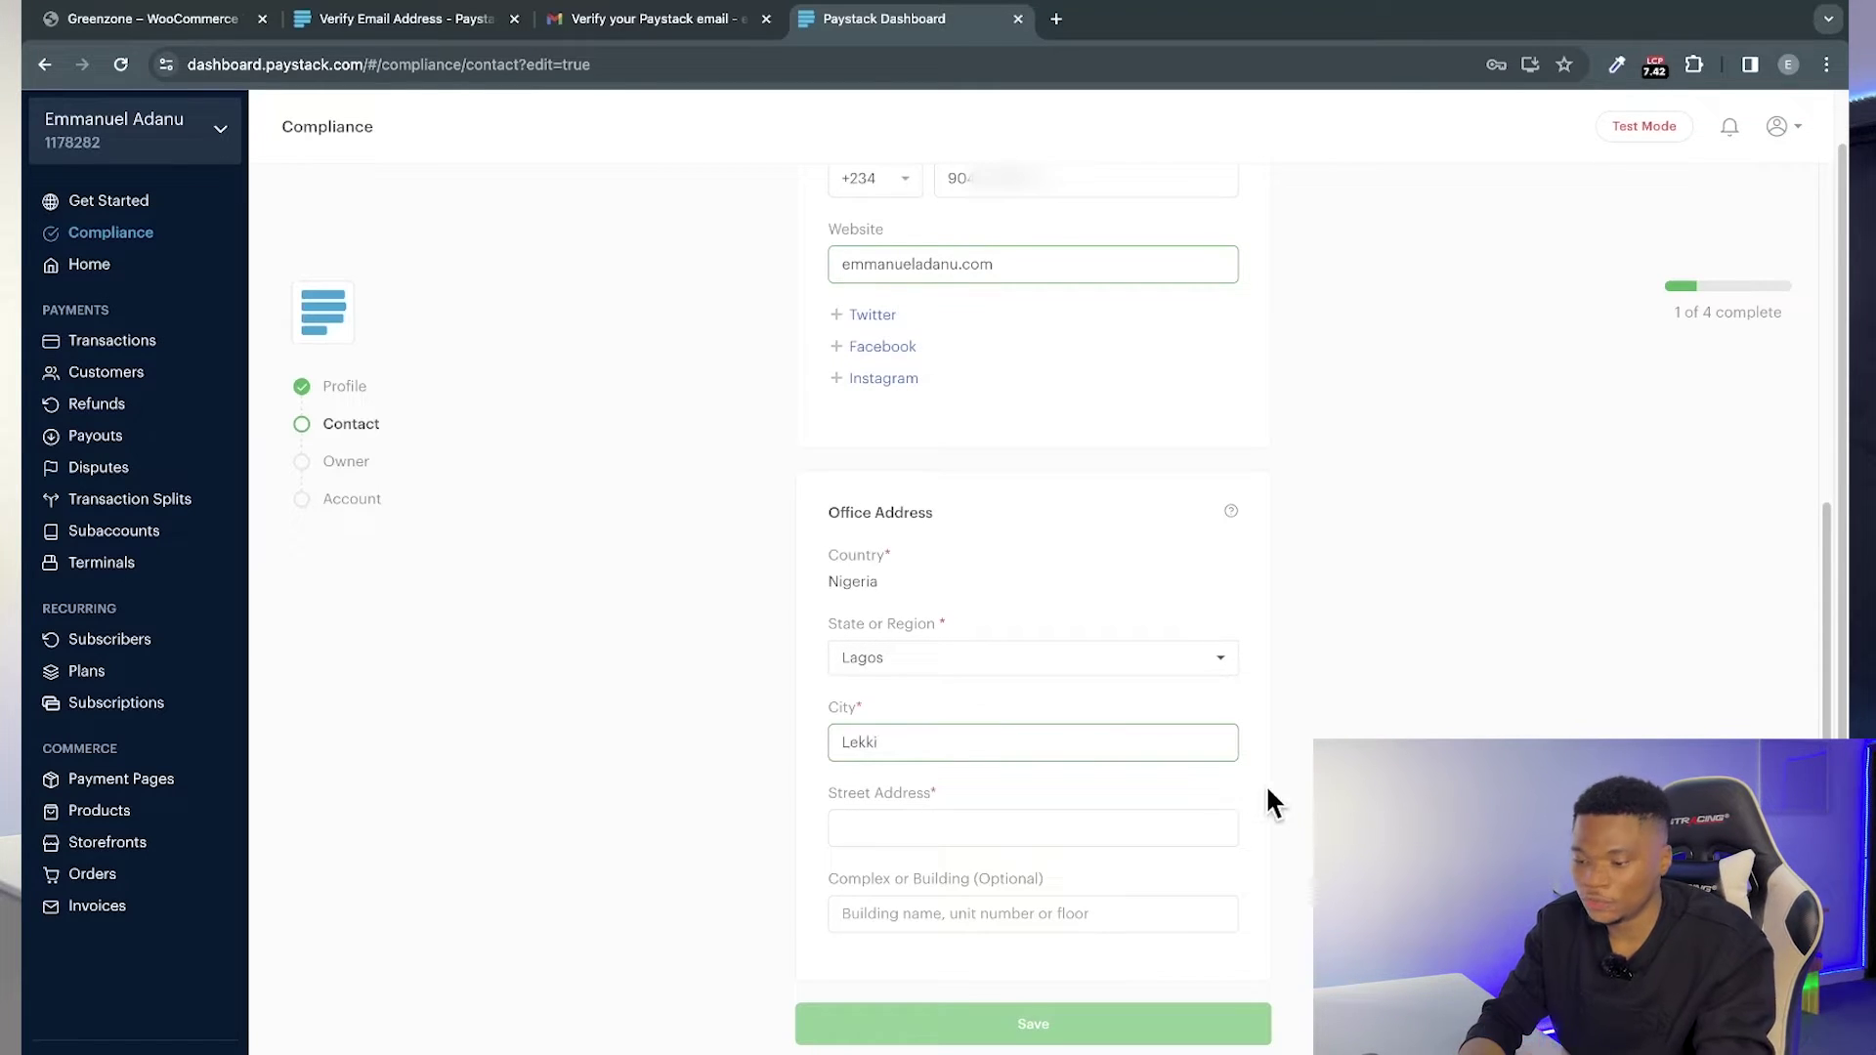
left_click(1034, 827)
type("7")
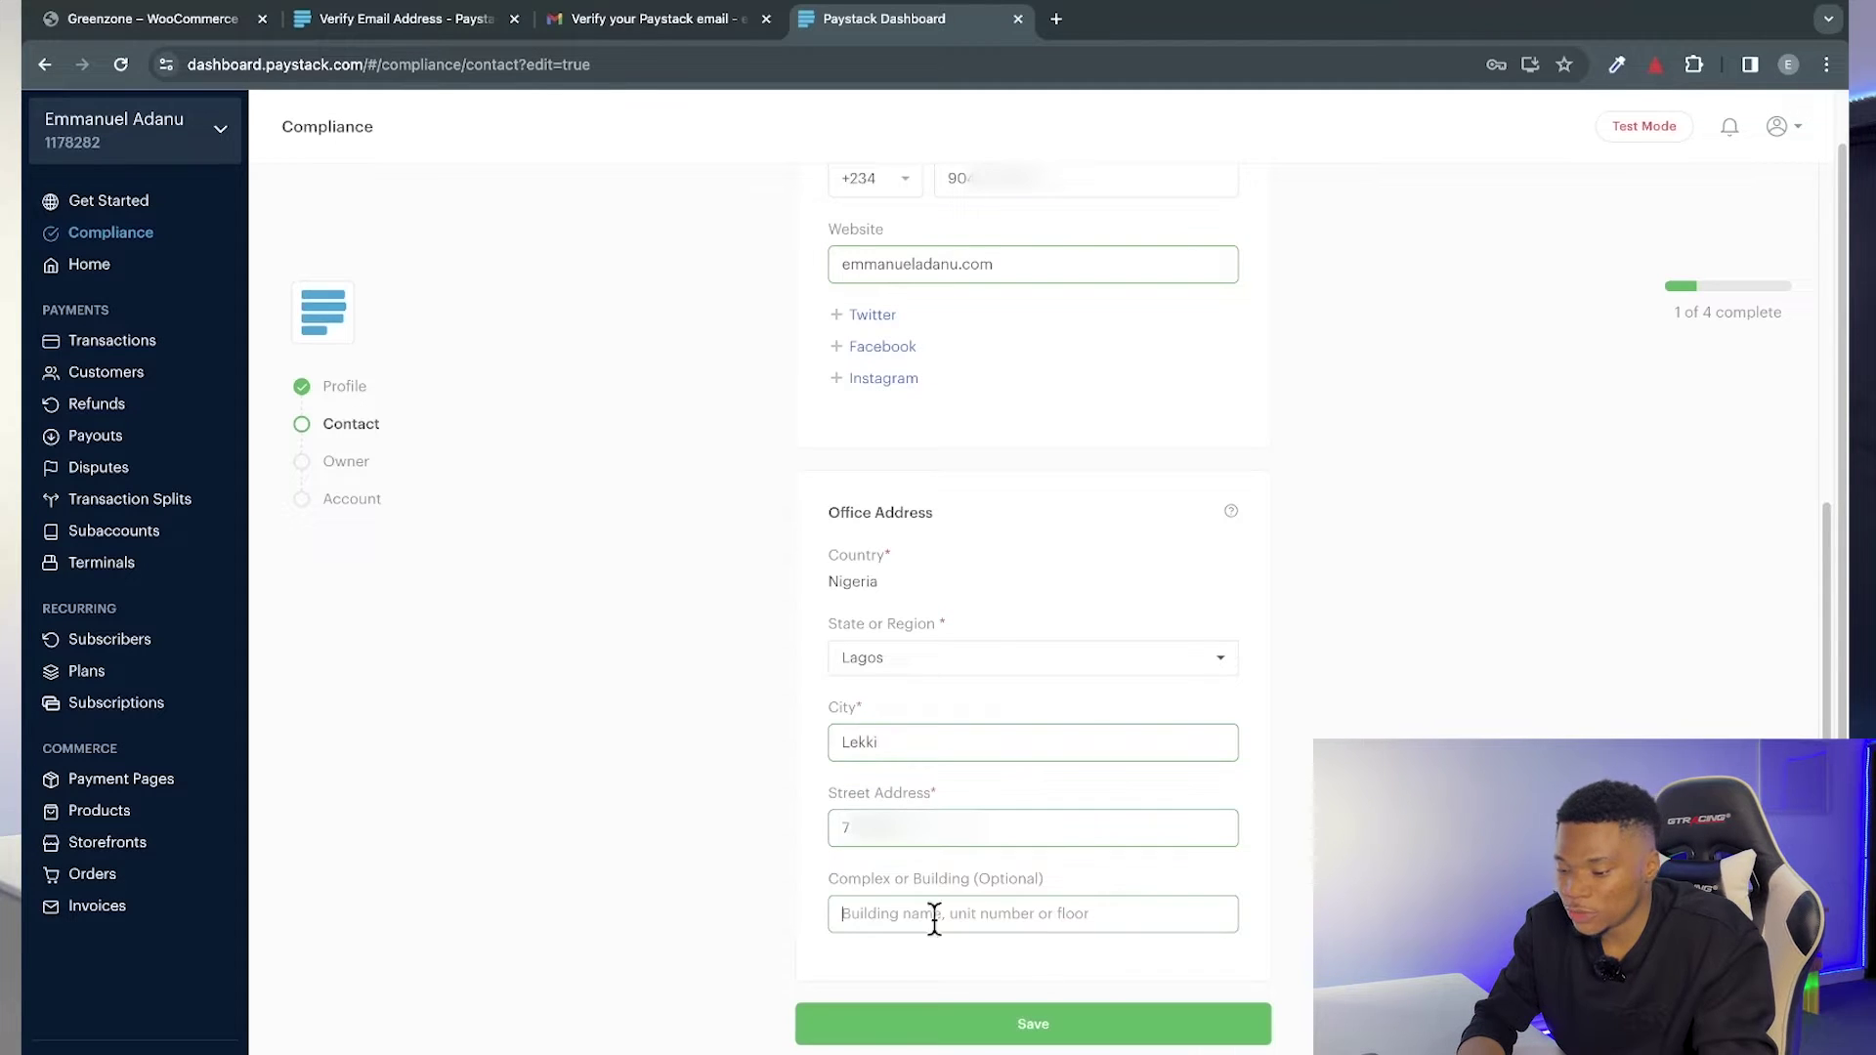
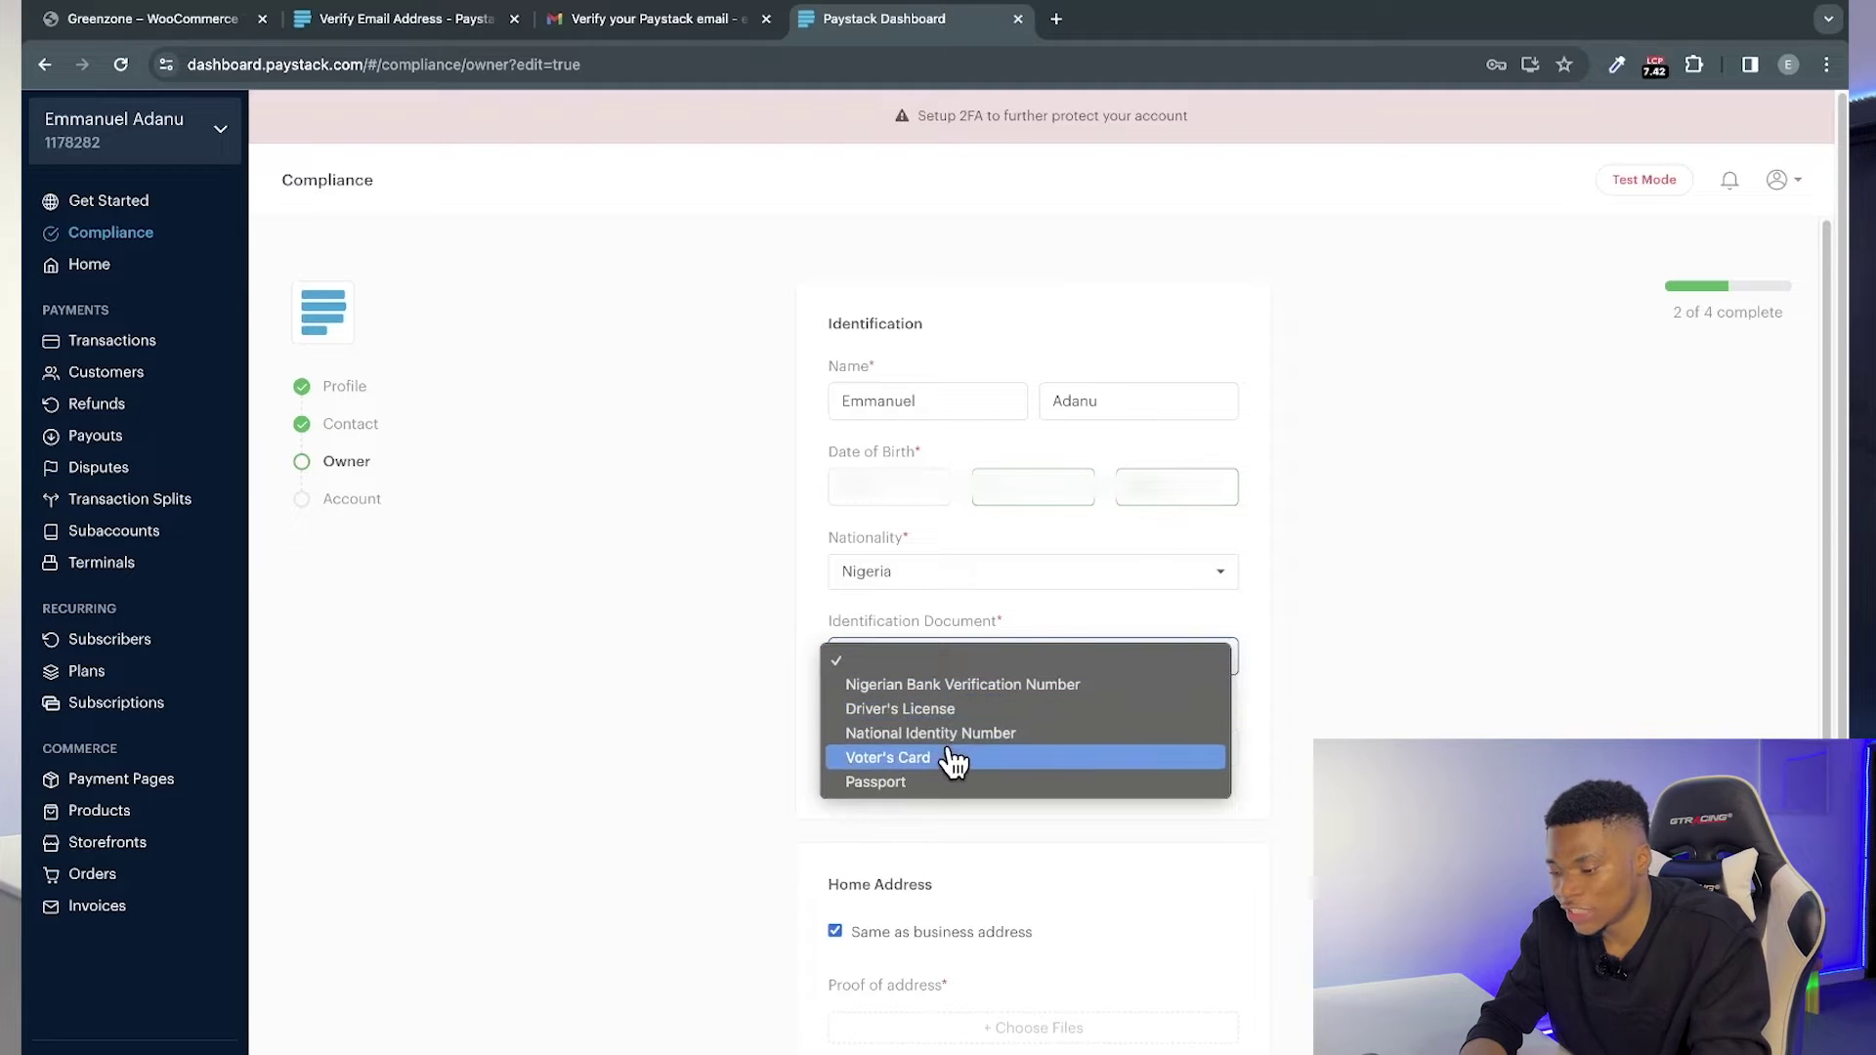
Step: Try the identification document choices: Nigerian BVN, National Identity Number, then Passport
scroll(1052, 731, "down", 1)
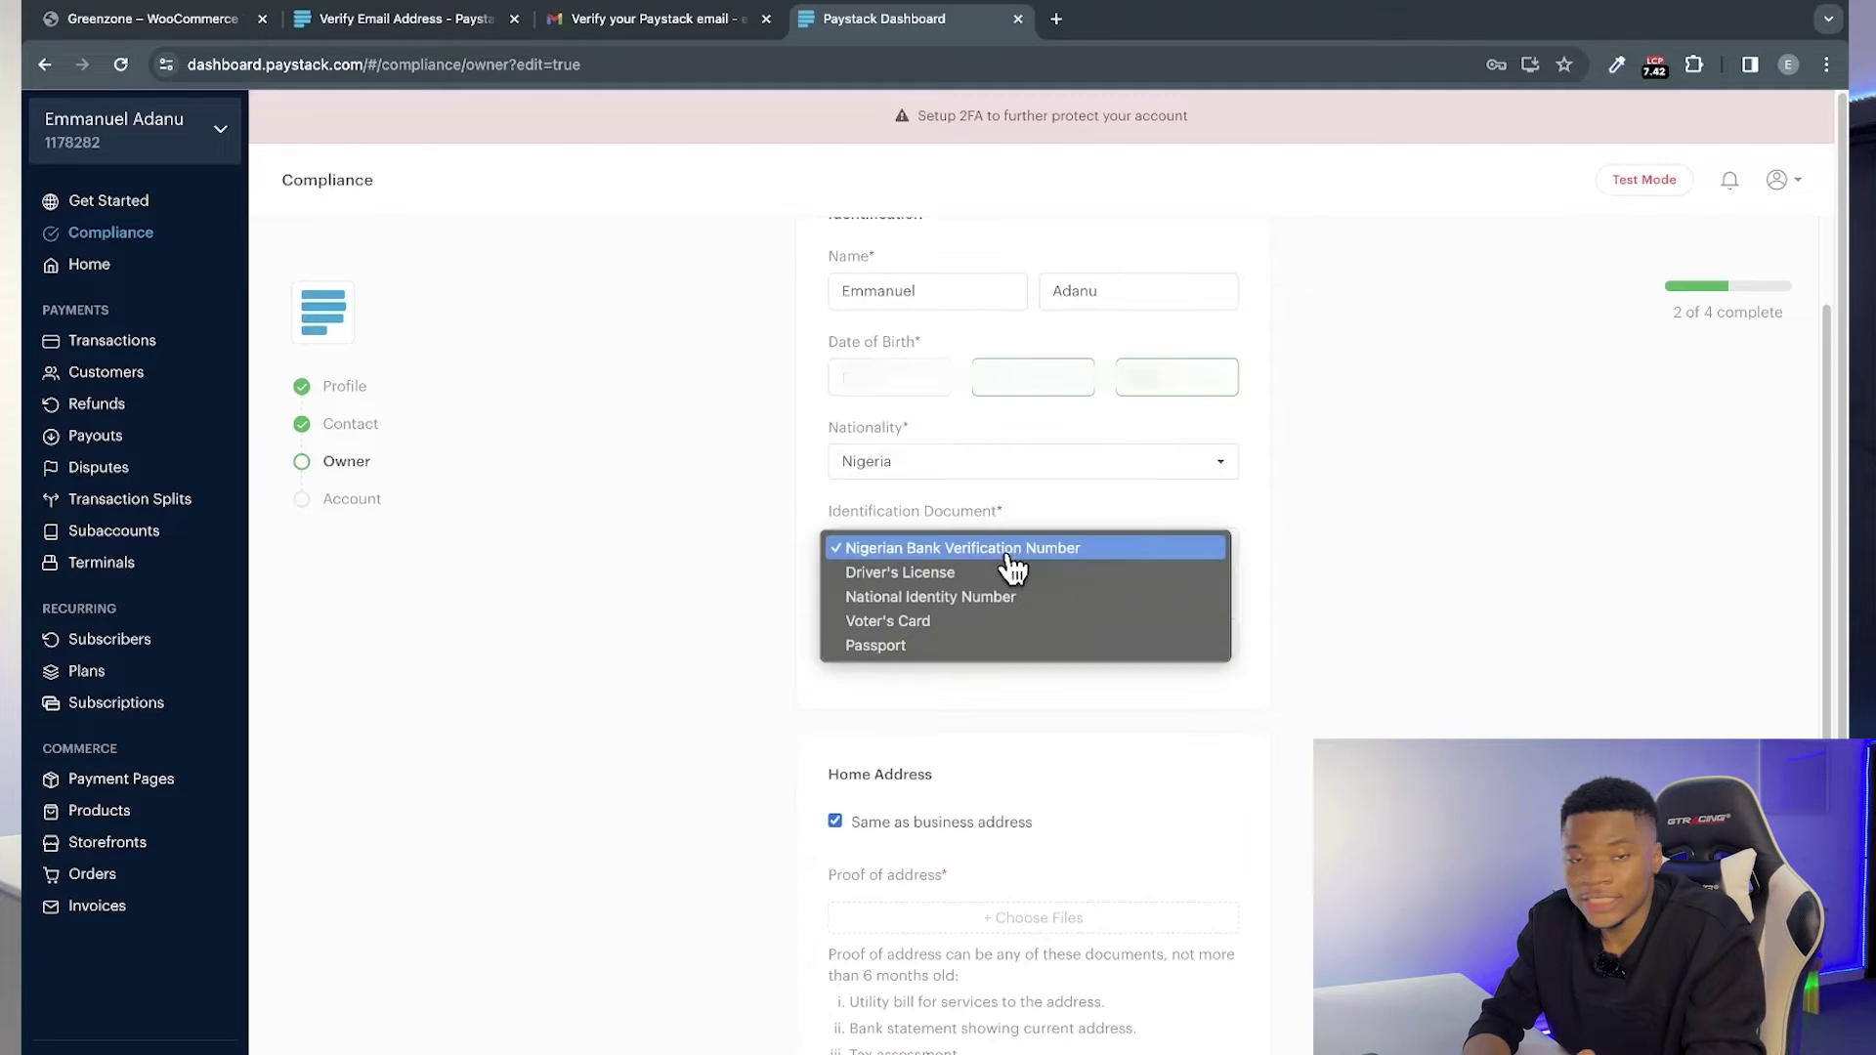
left_click(1006, 547)
scroll(1043, 599, "up", 1)
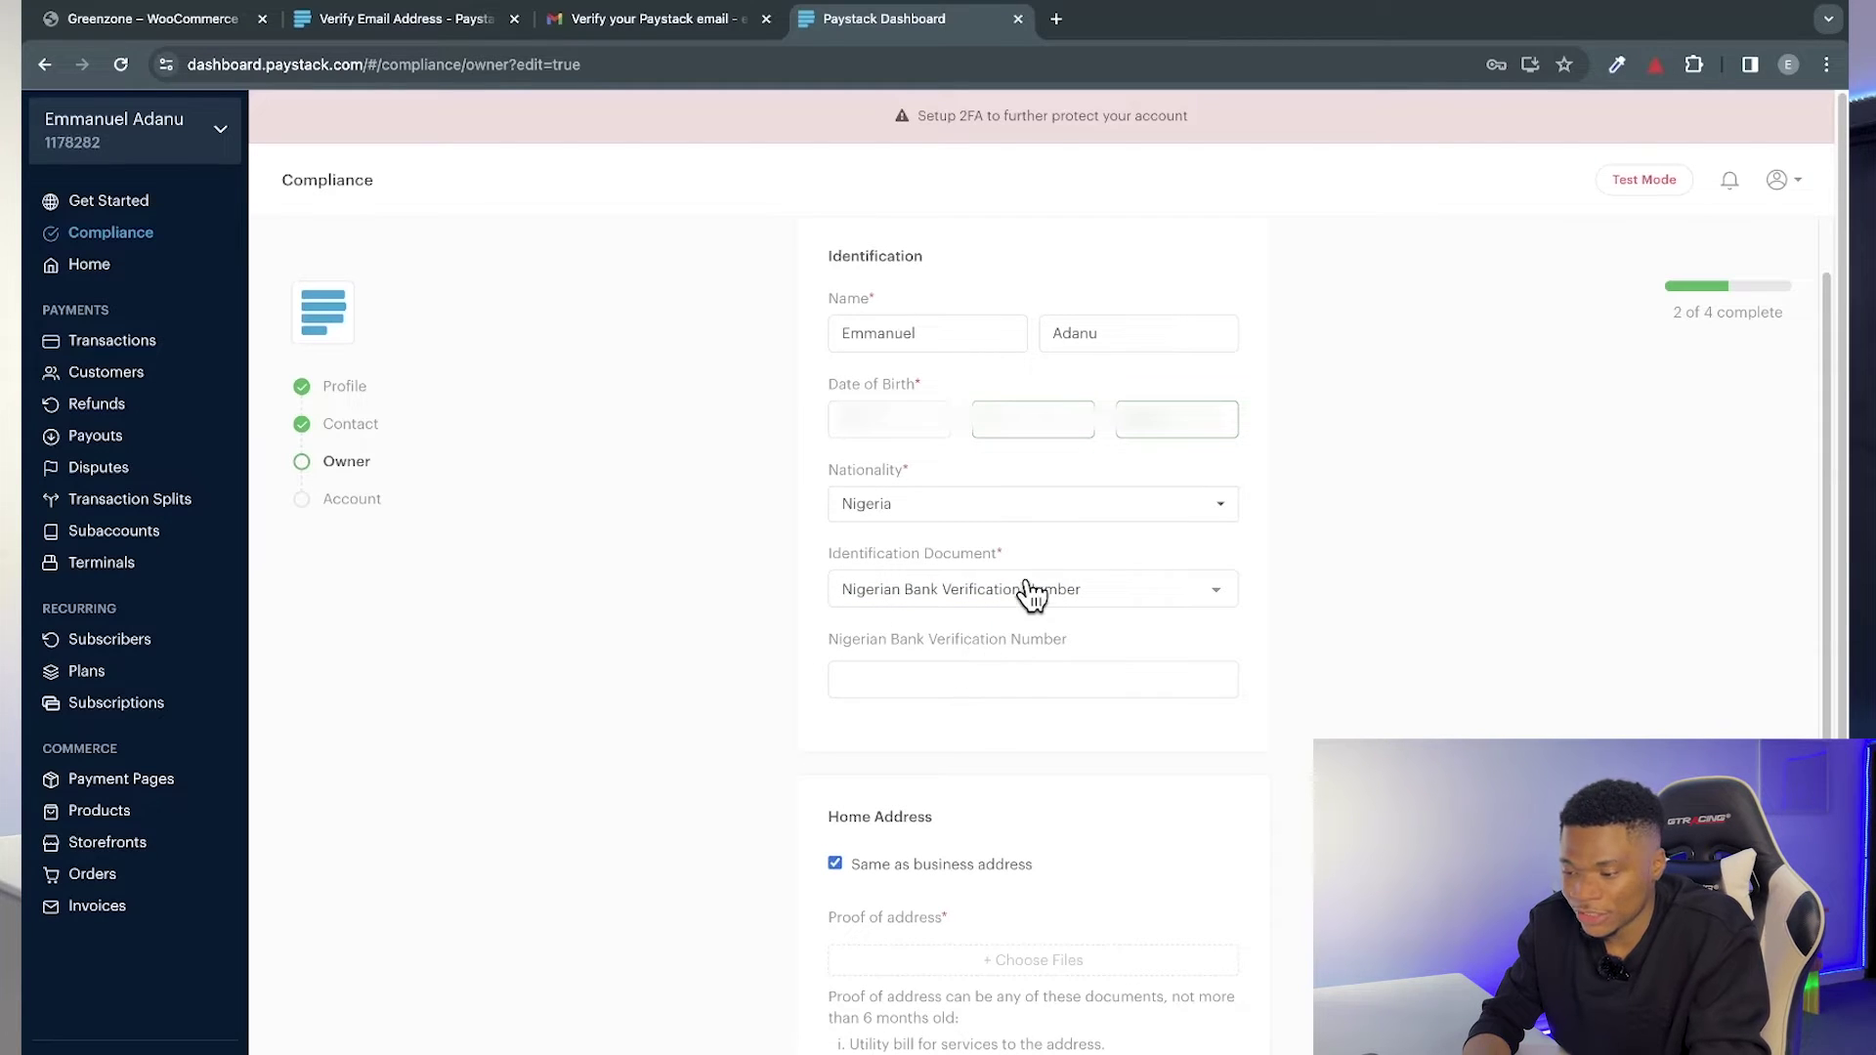
left_click(1028, 591)
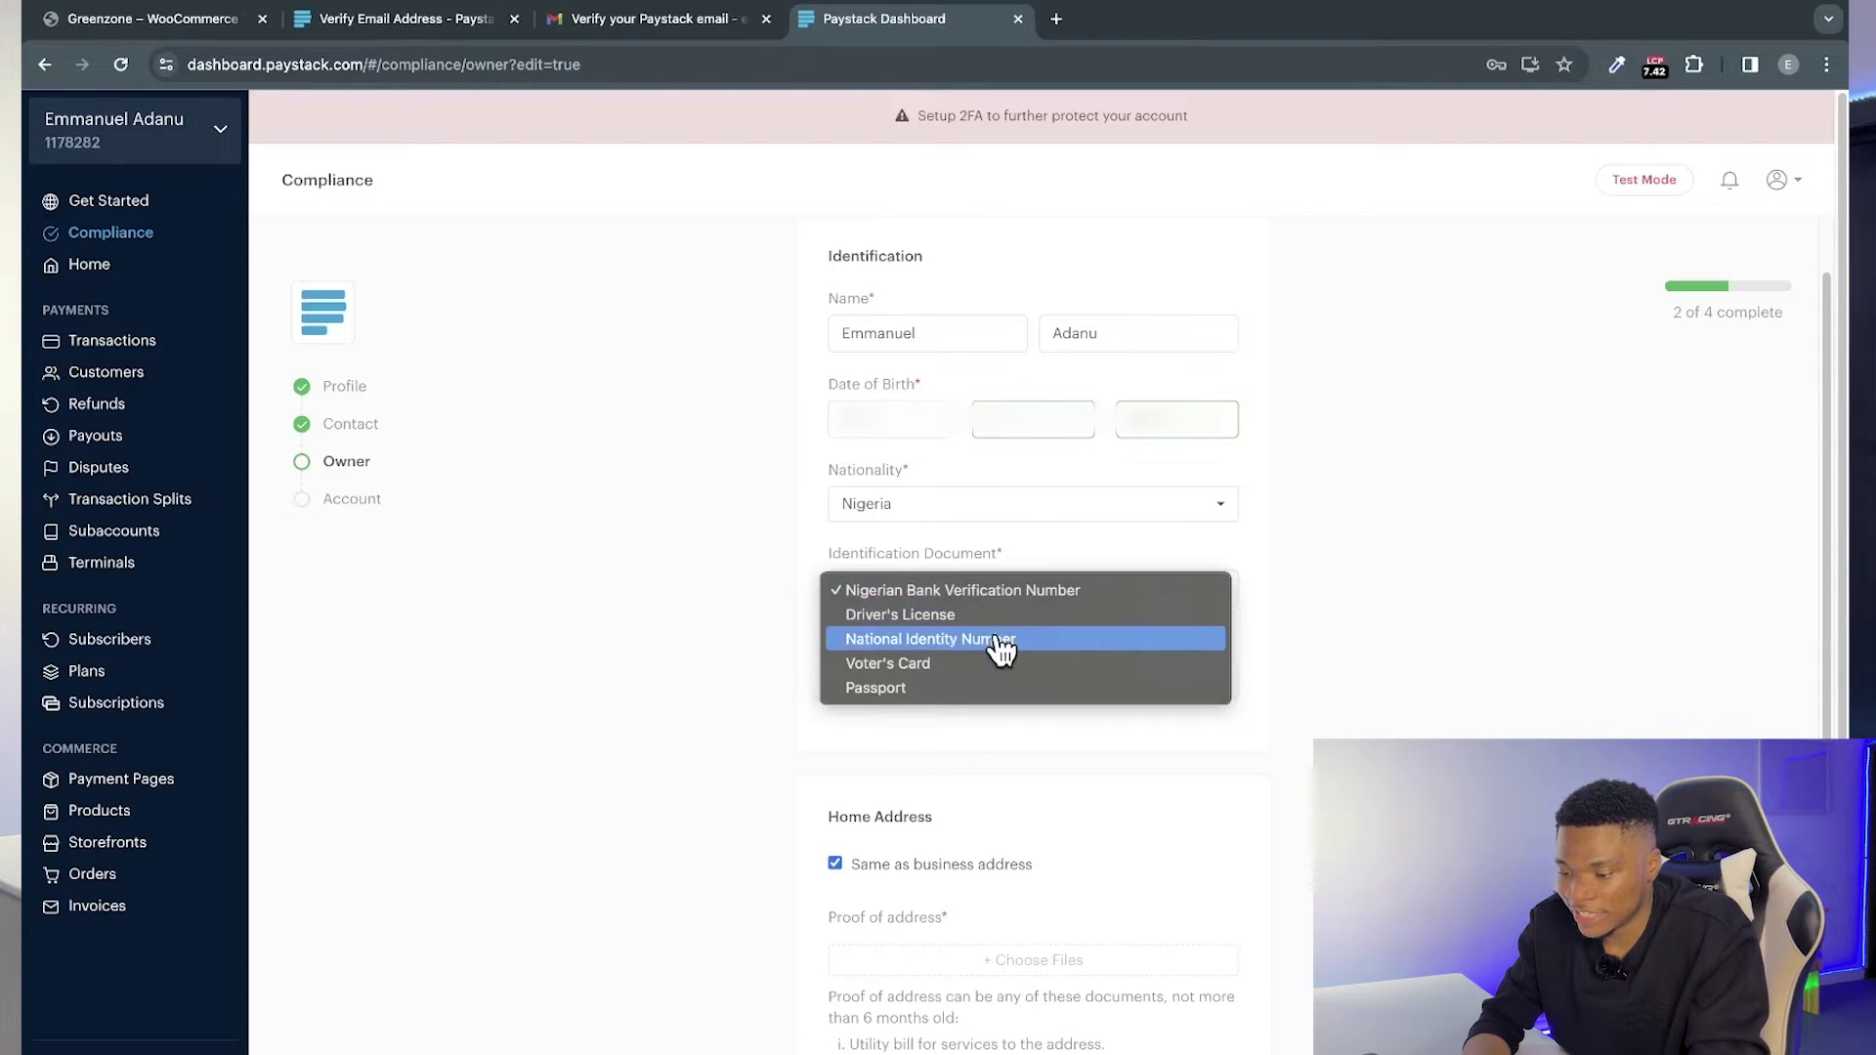
left_click(1016, 640)
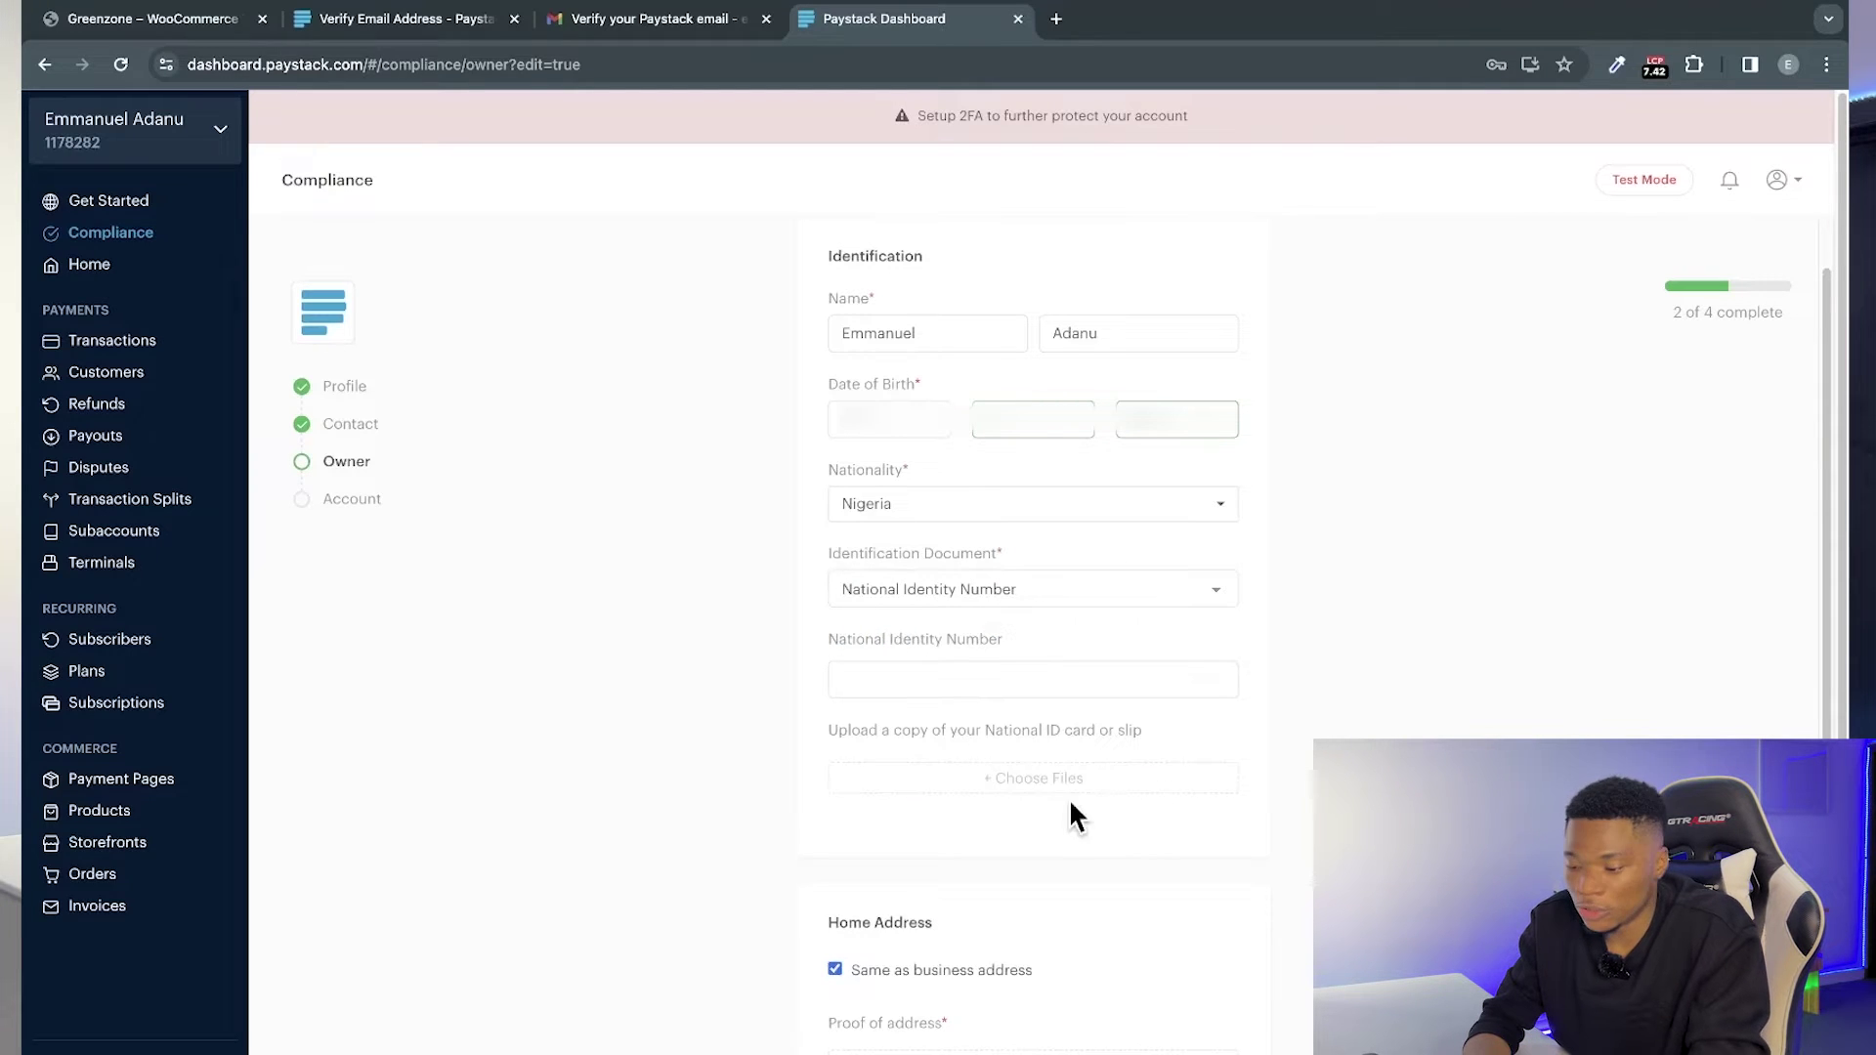
left_click(988, 598)
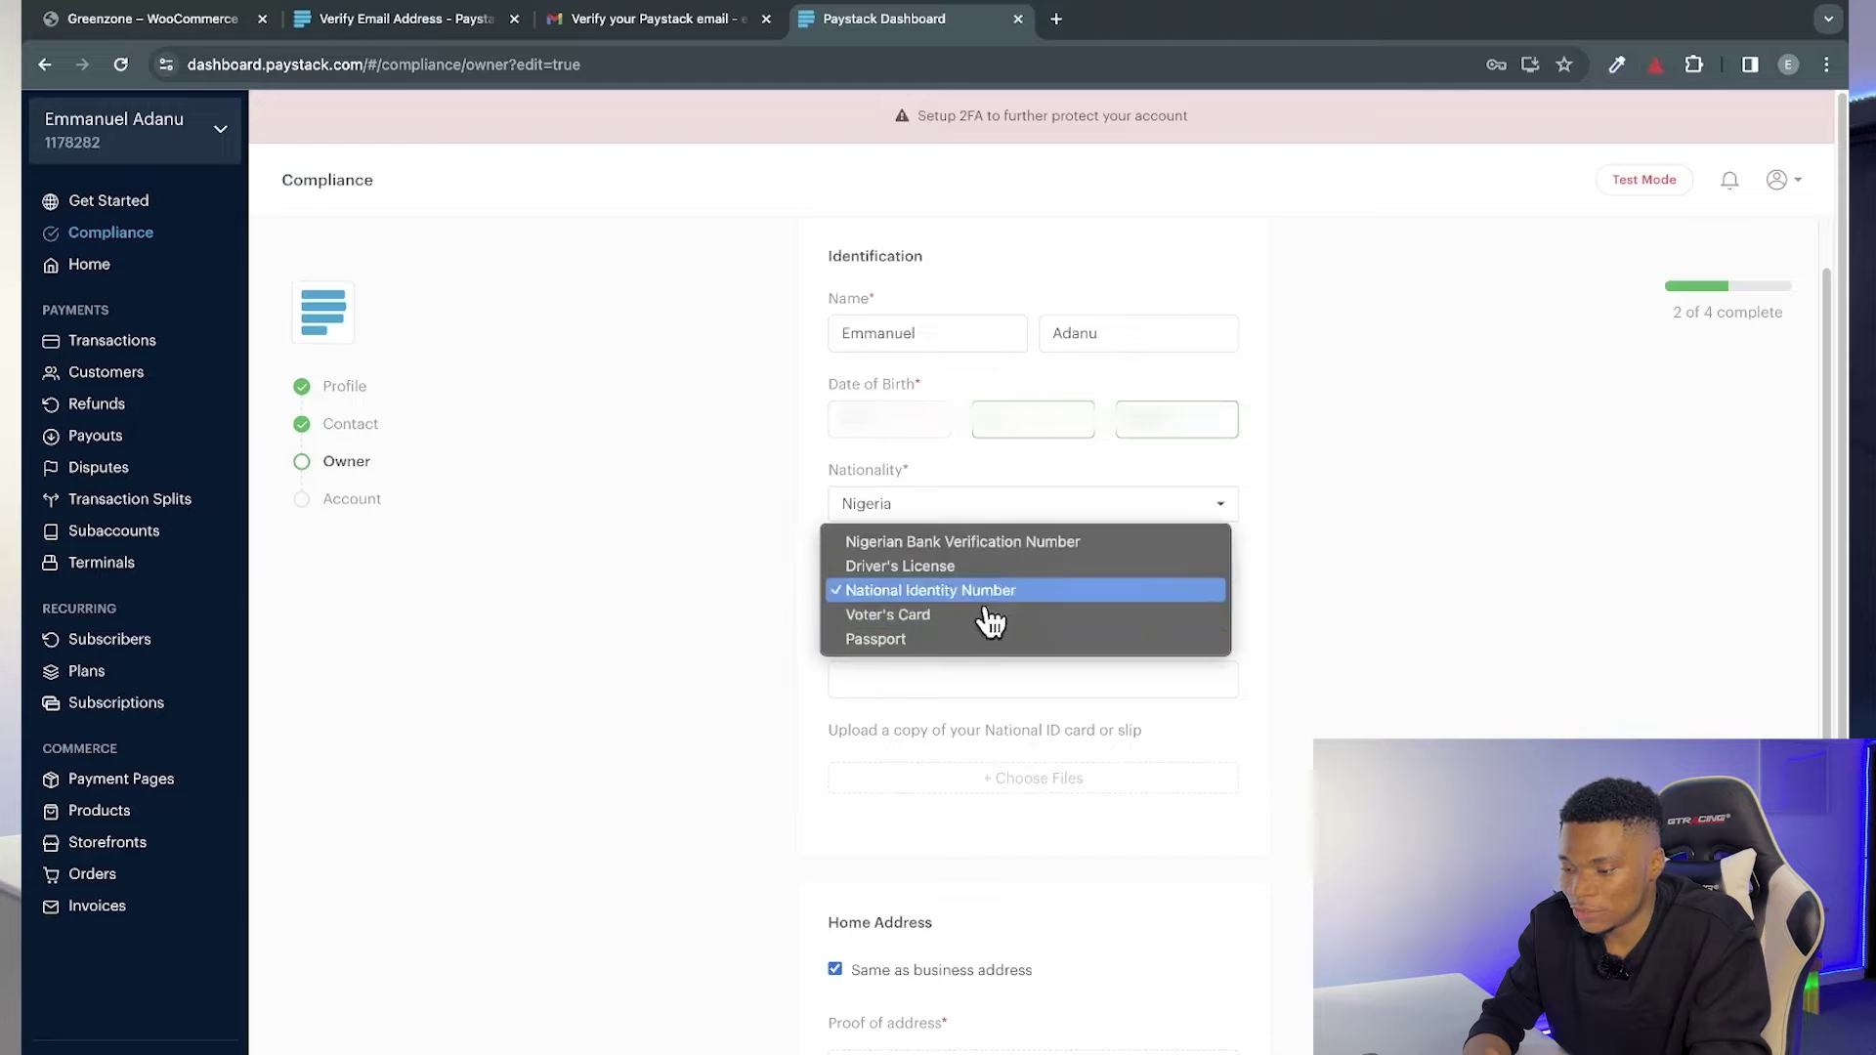
left_click(983, 645)
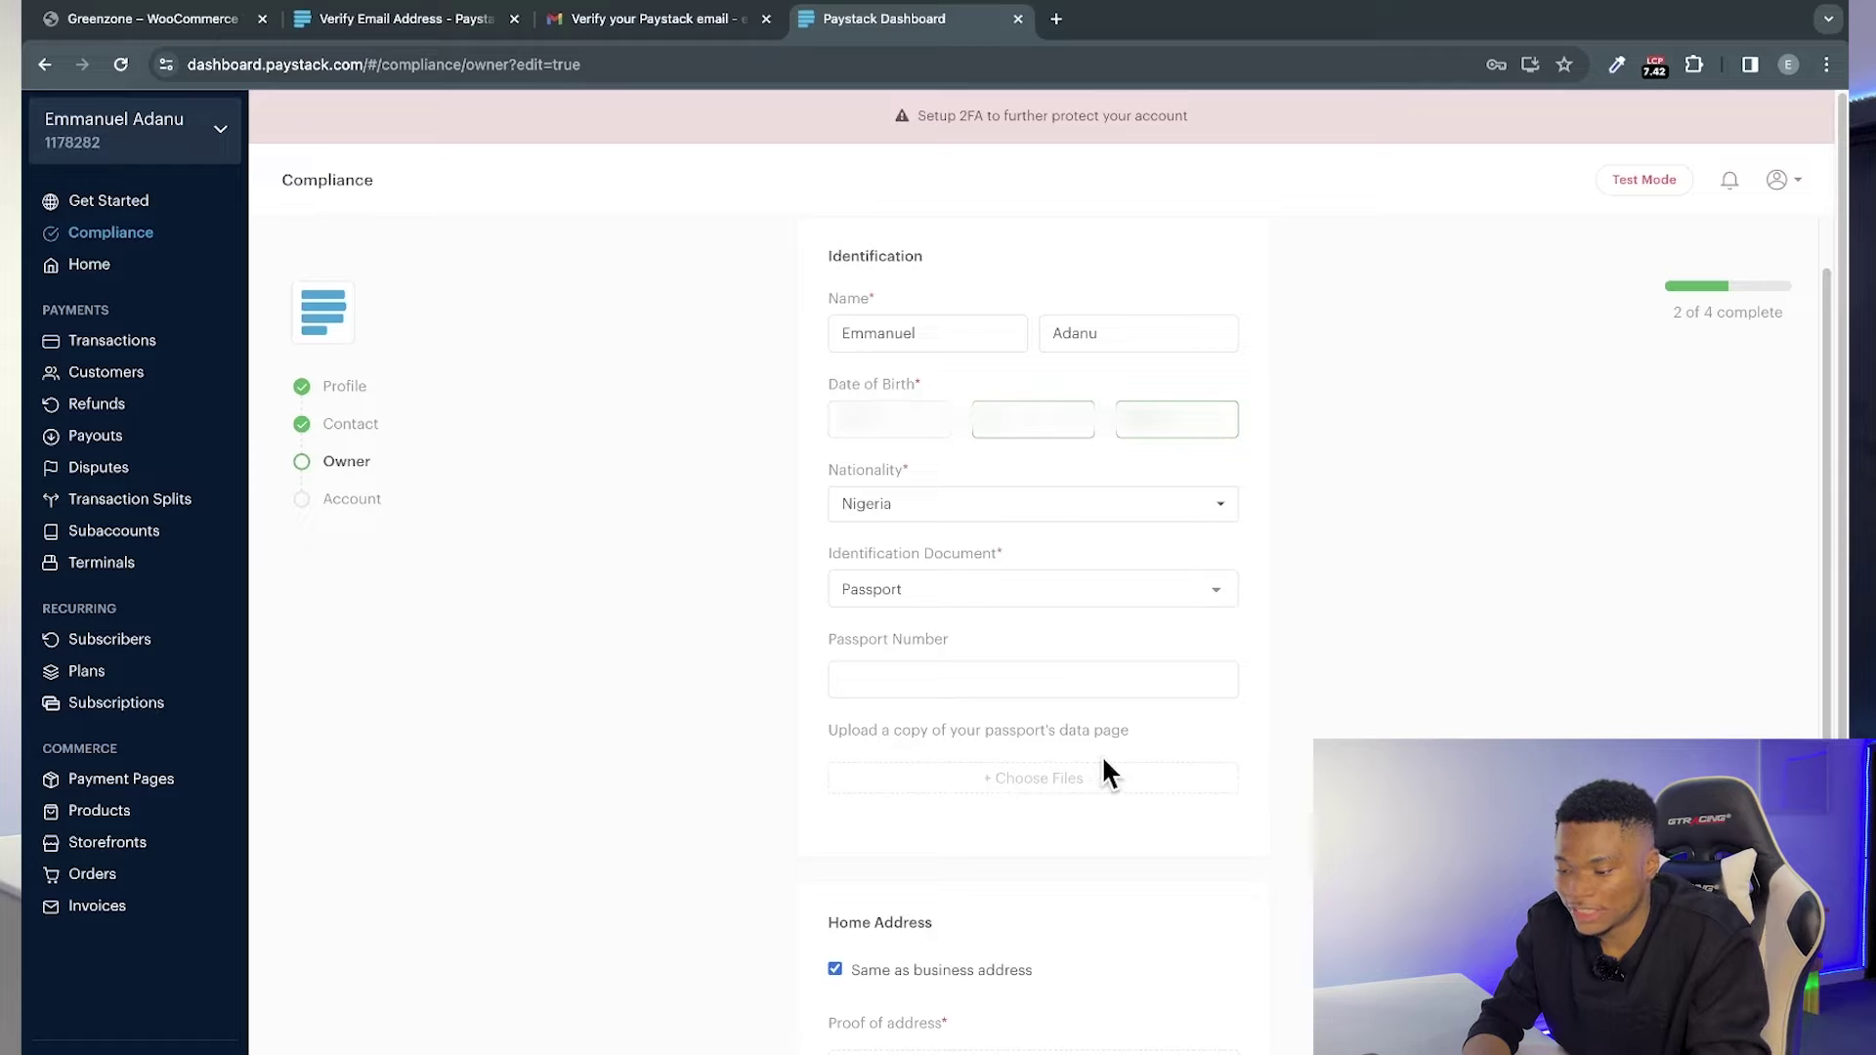
Step: Switch the ID document back to Nigerian Bank Verification Number and paste the owner's BVN
scroll(977, 606, "down", 1)
left_click(1026, 569)
left_click(999, 459)
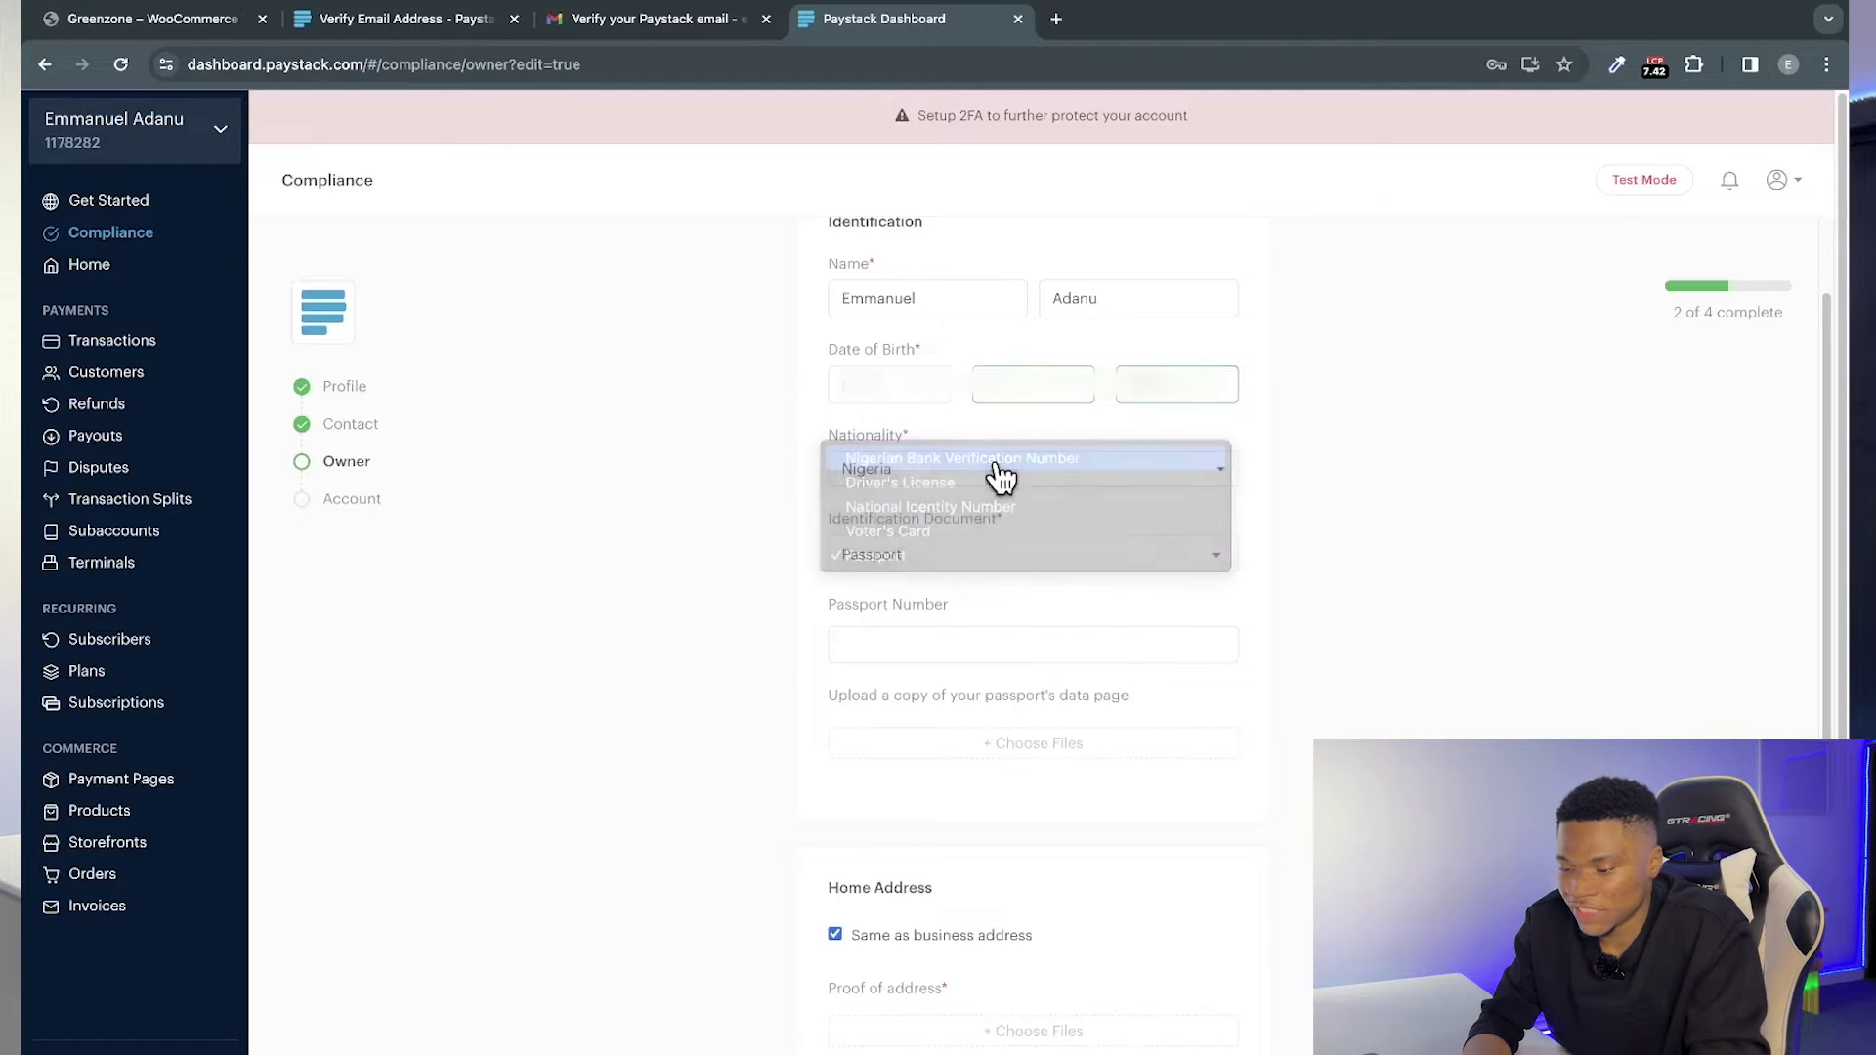
scroll(946, 625, "down", 1)
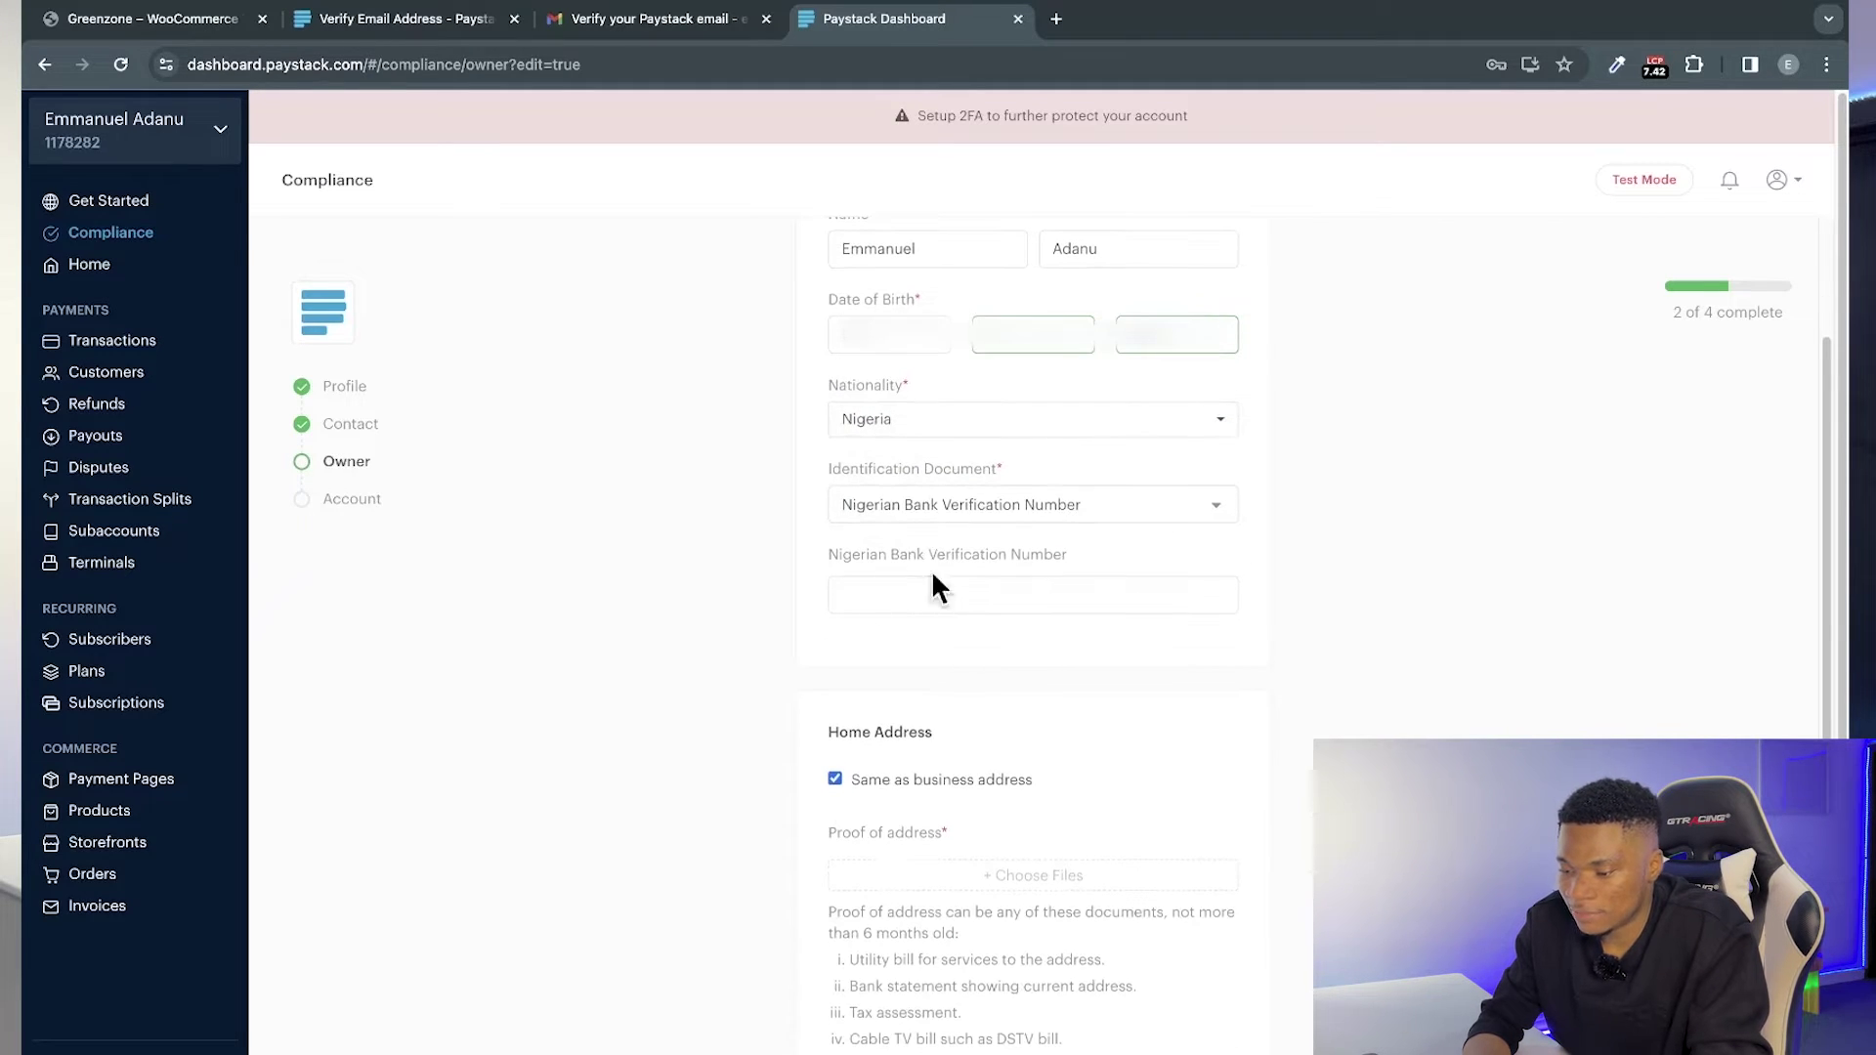
left_click(933, 591)
key("ctrl+v")
scroll(1403, 559, "down", 2)
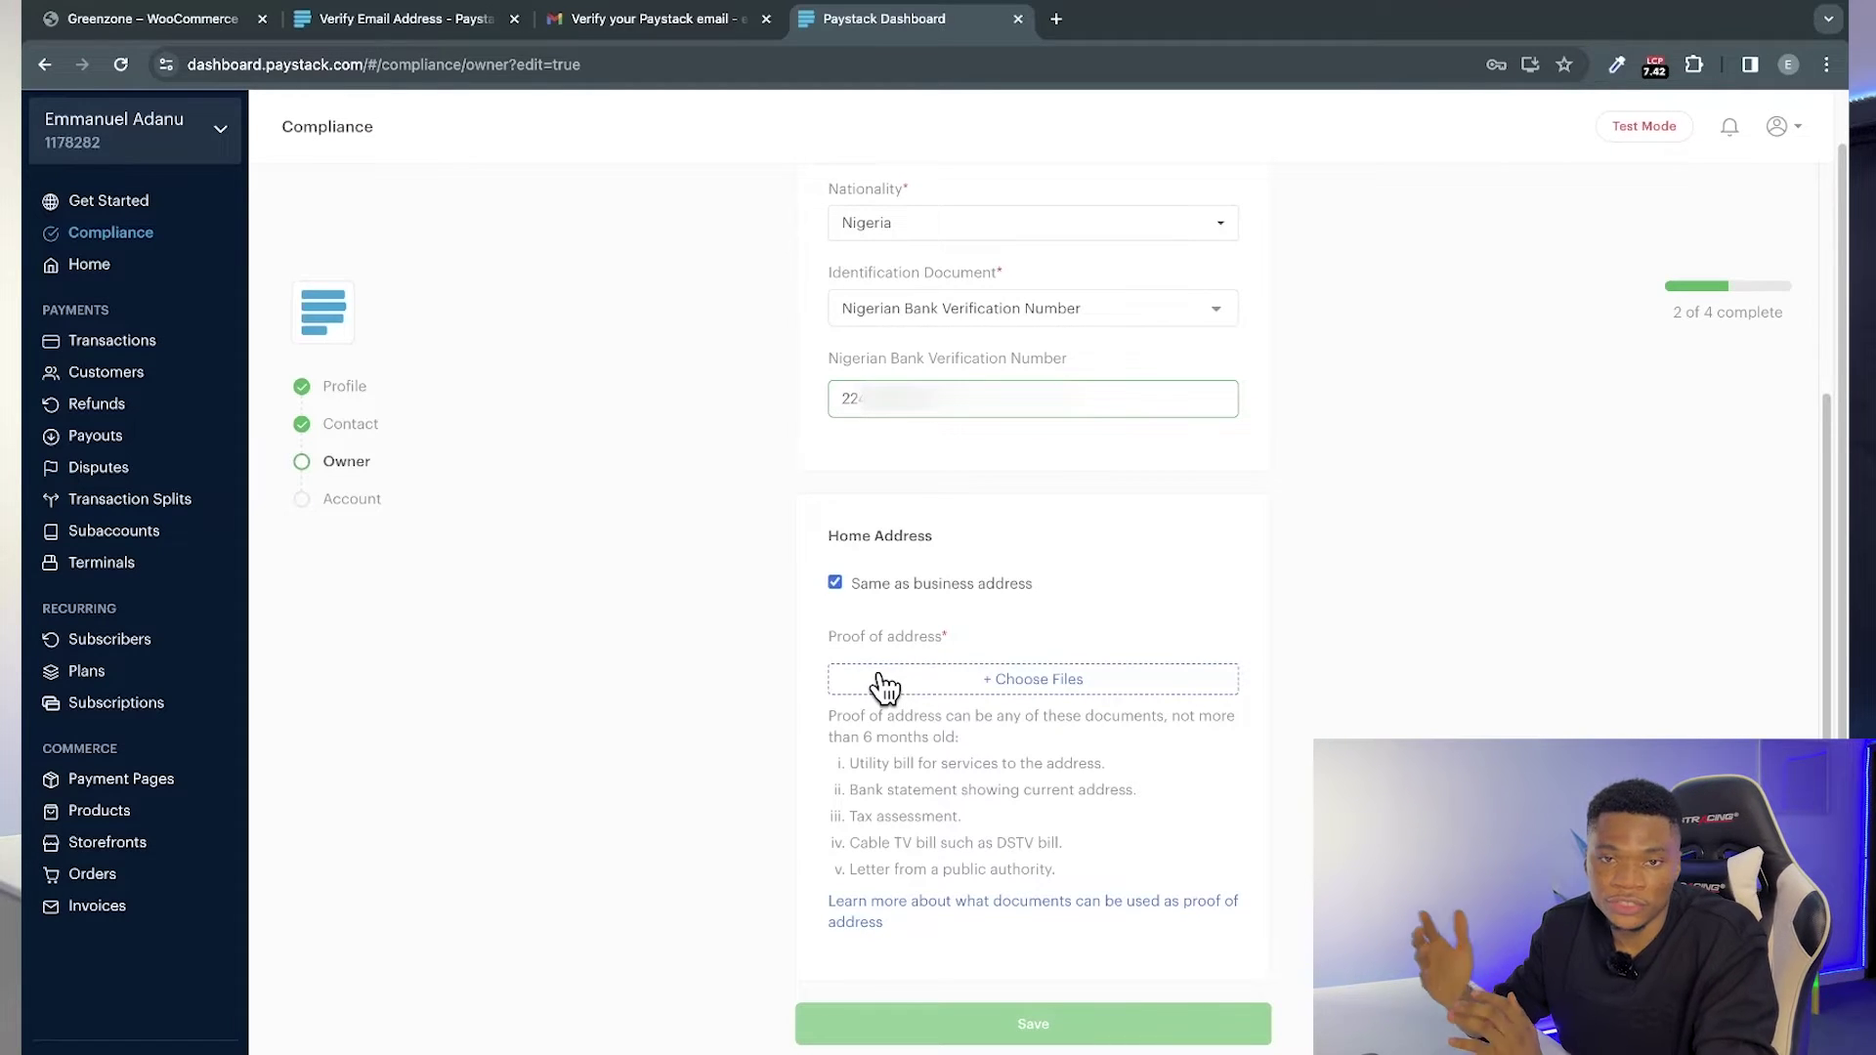
Step: Keep the home address the same as the business address and save the Owner step
left_click(835, 583)
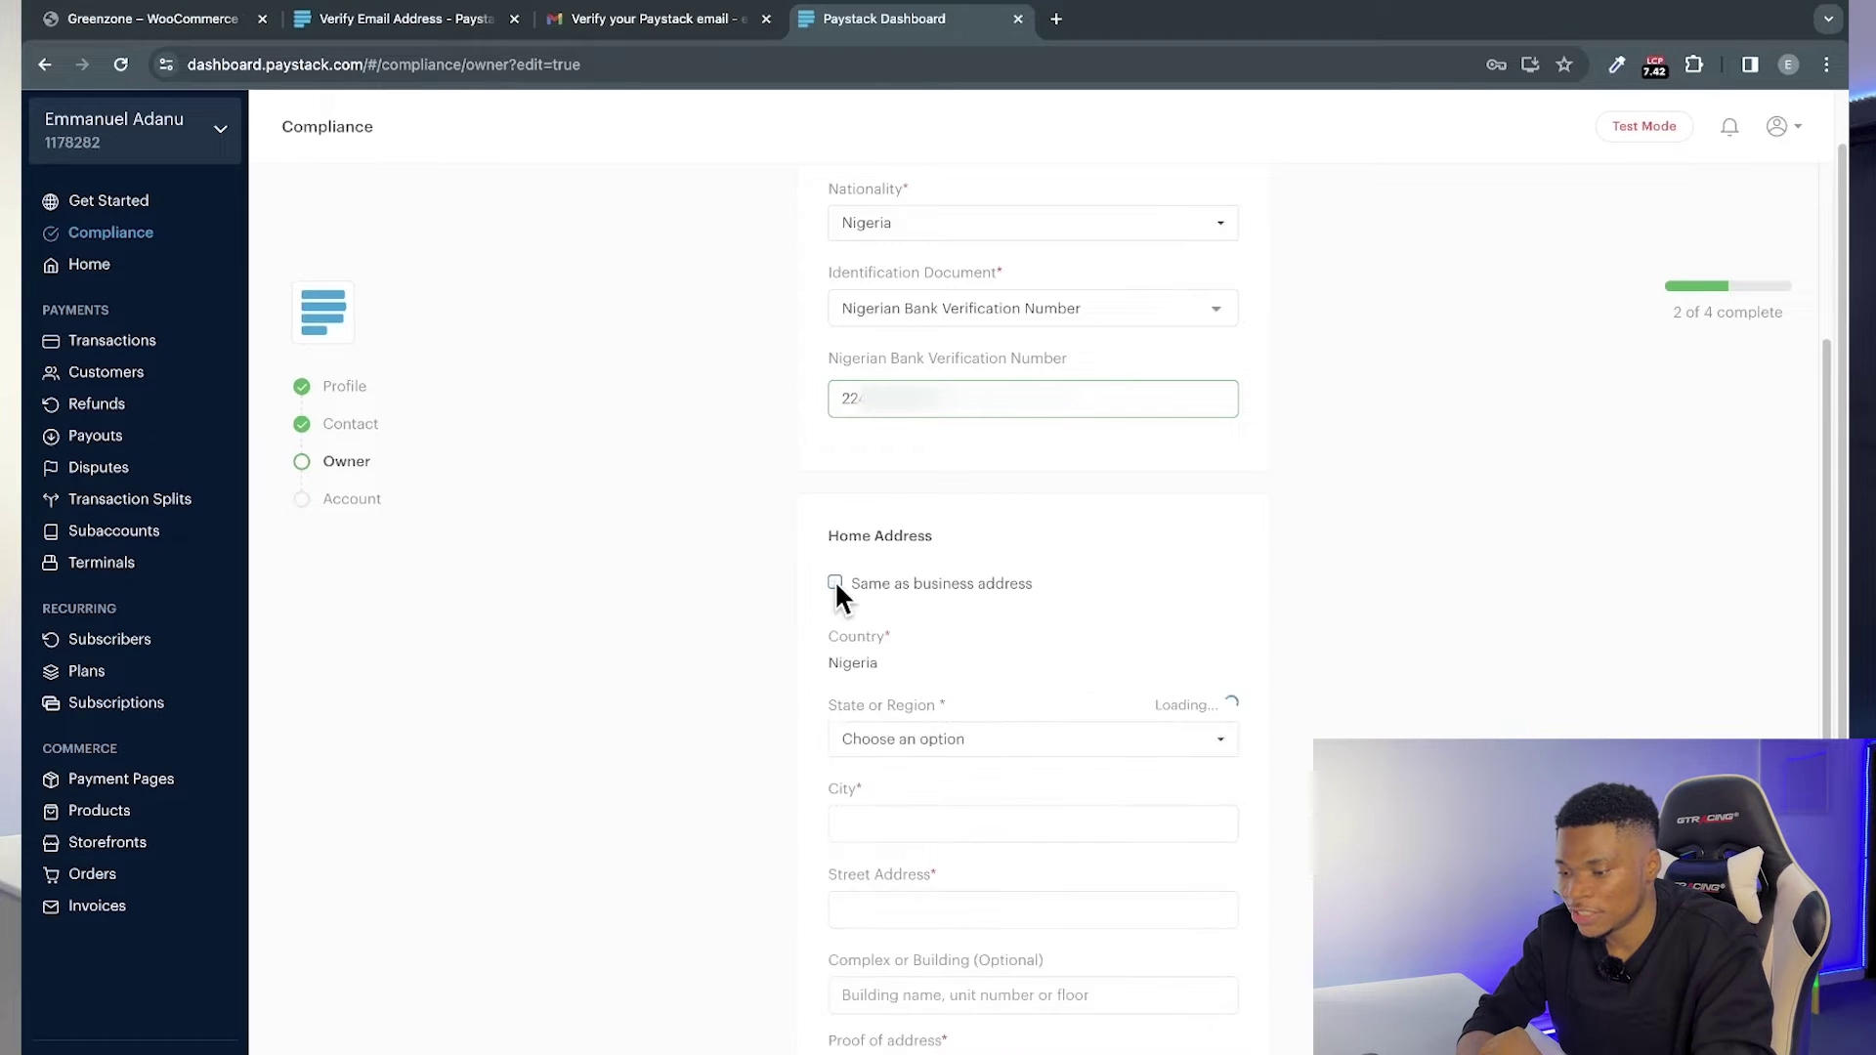
scroll(1001, 643, "down", 1)
scroll(1001, 643, "down", 3)
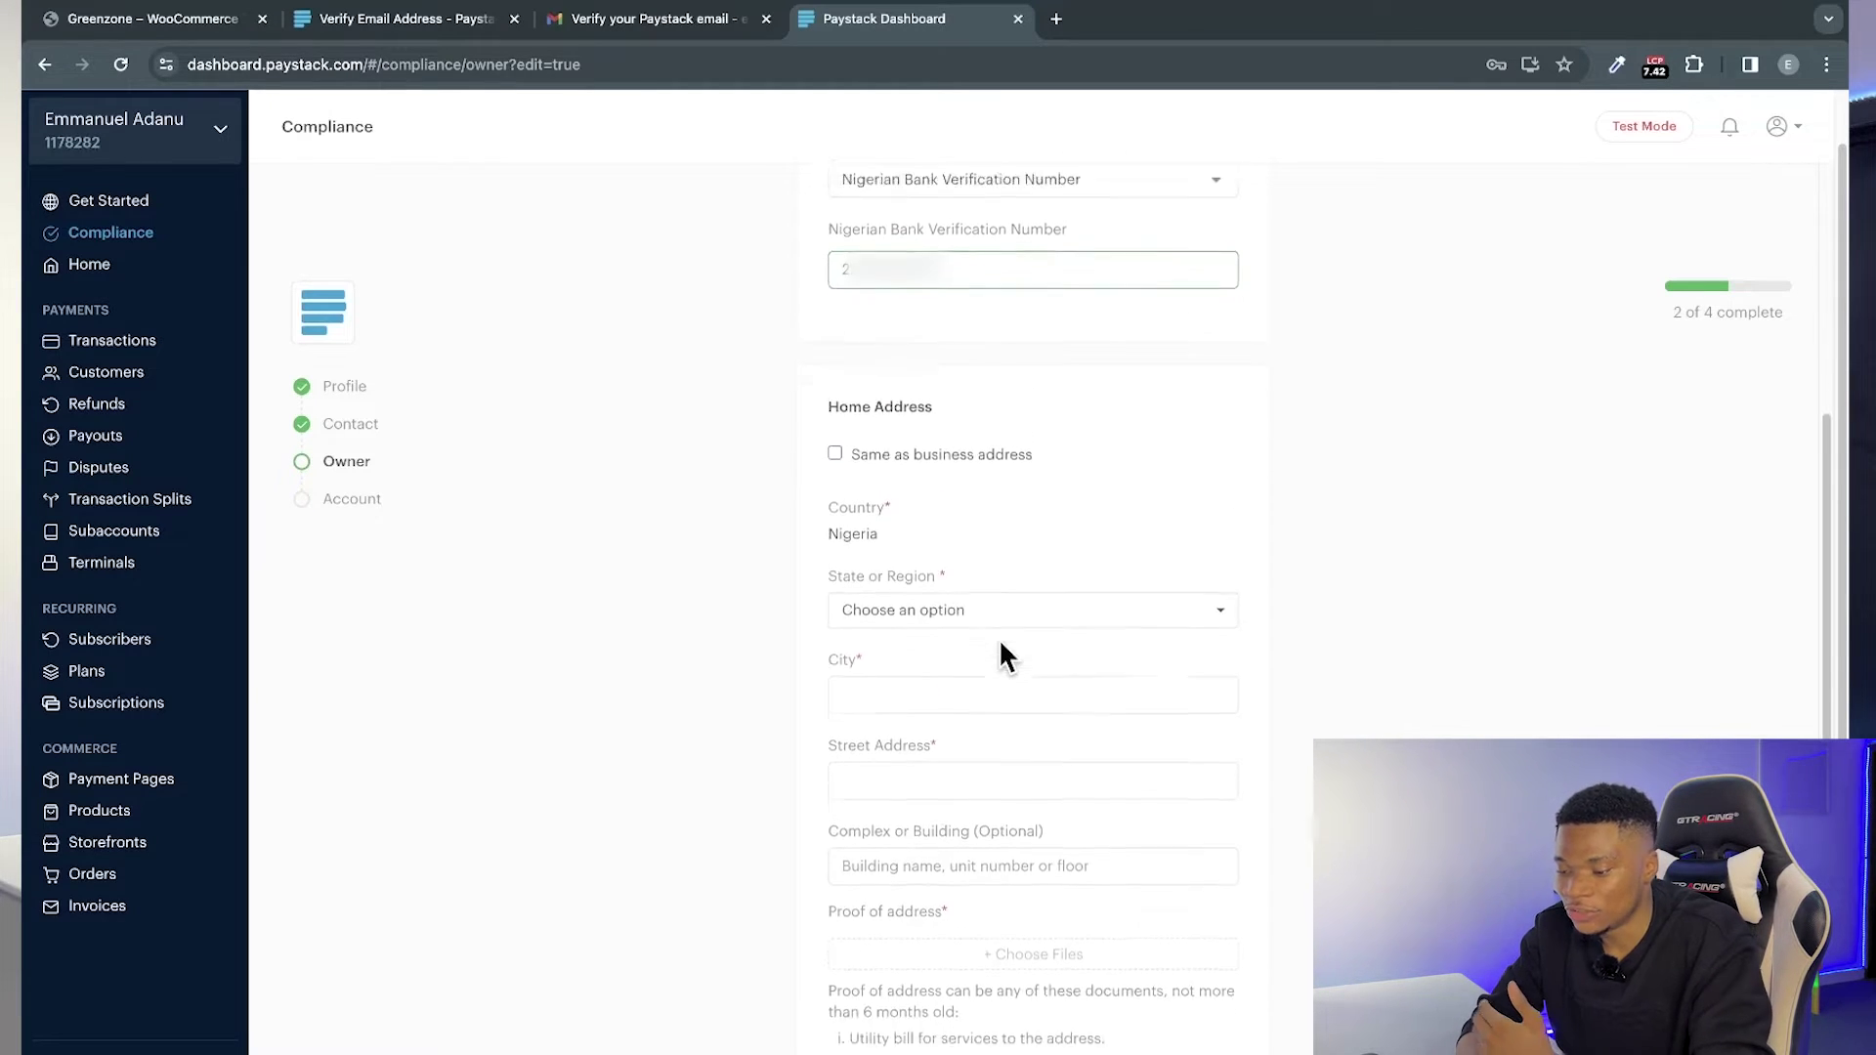
scroll(1000, 645, "down", 1)
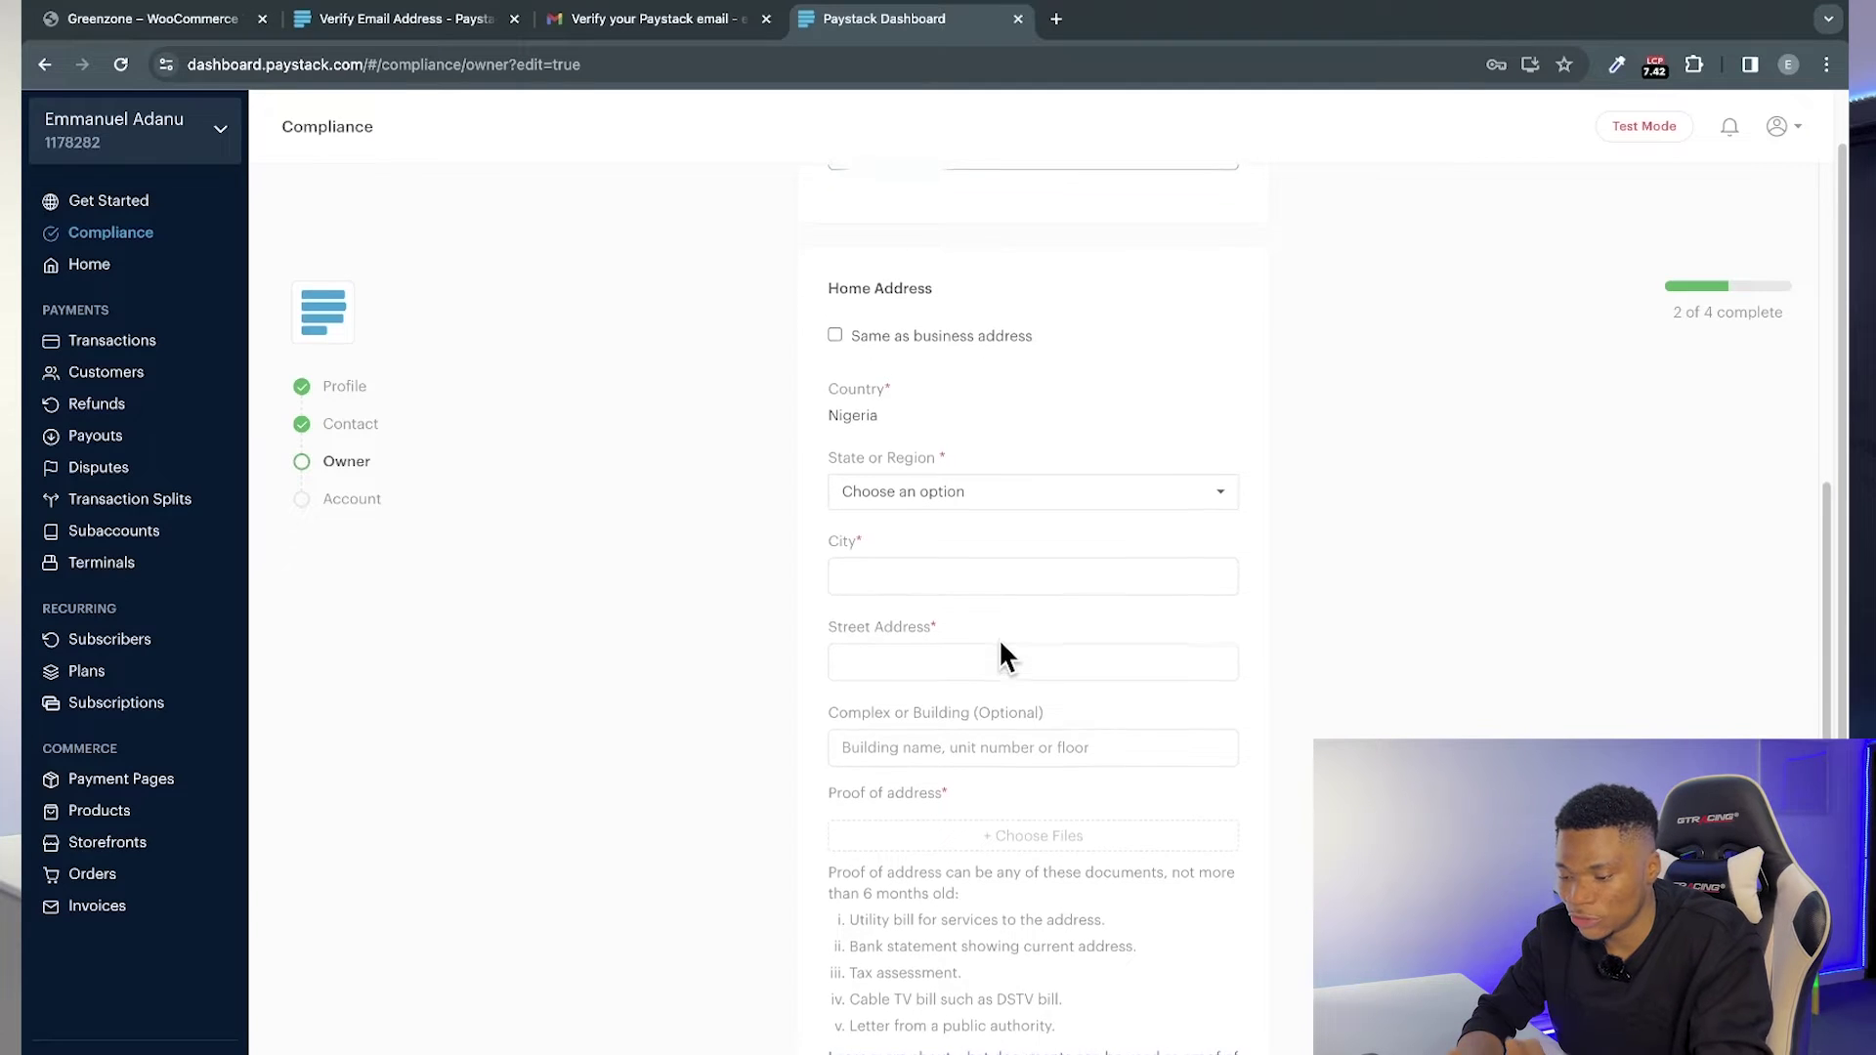
scroll(1000, 645, "up", 2)
left_click(834, 427)
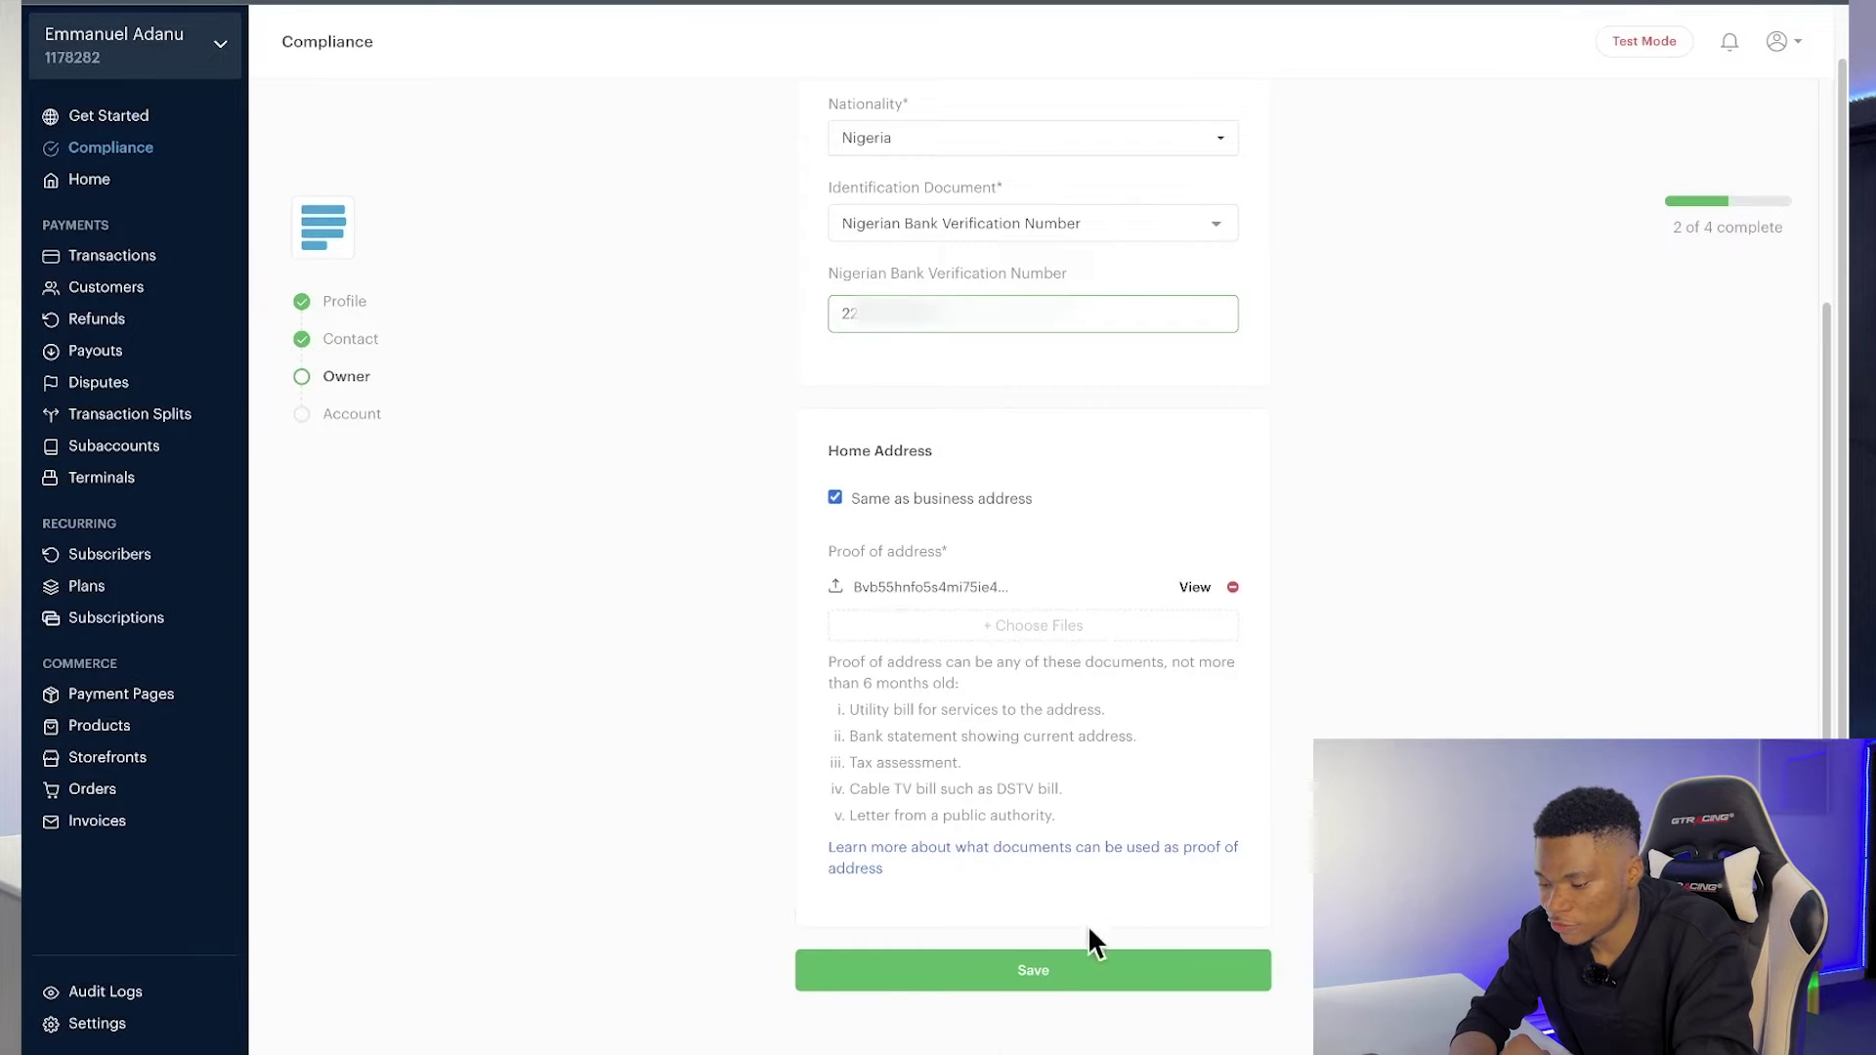
left_click(1038, 982)
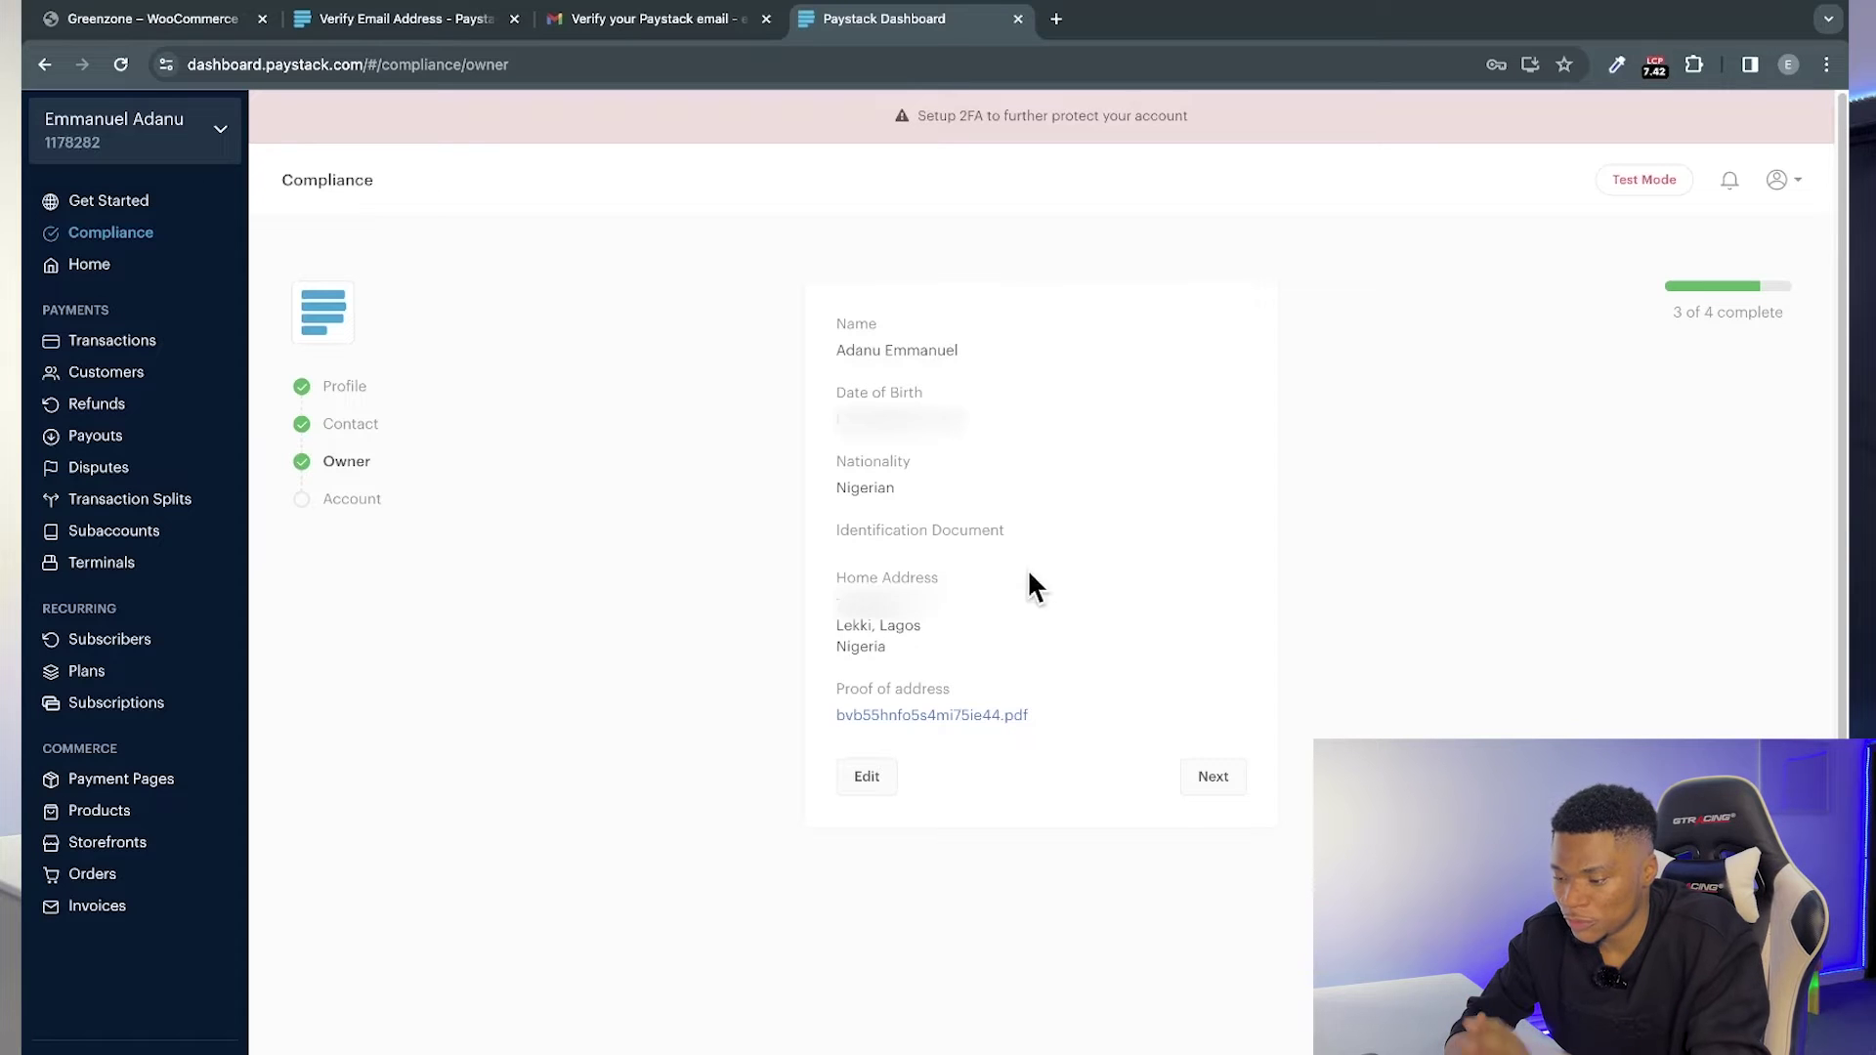
Step: Choose Zenith Bank, paste the payout account number, save it, and activate the business
left_click(1207, 779)
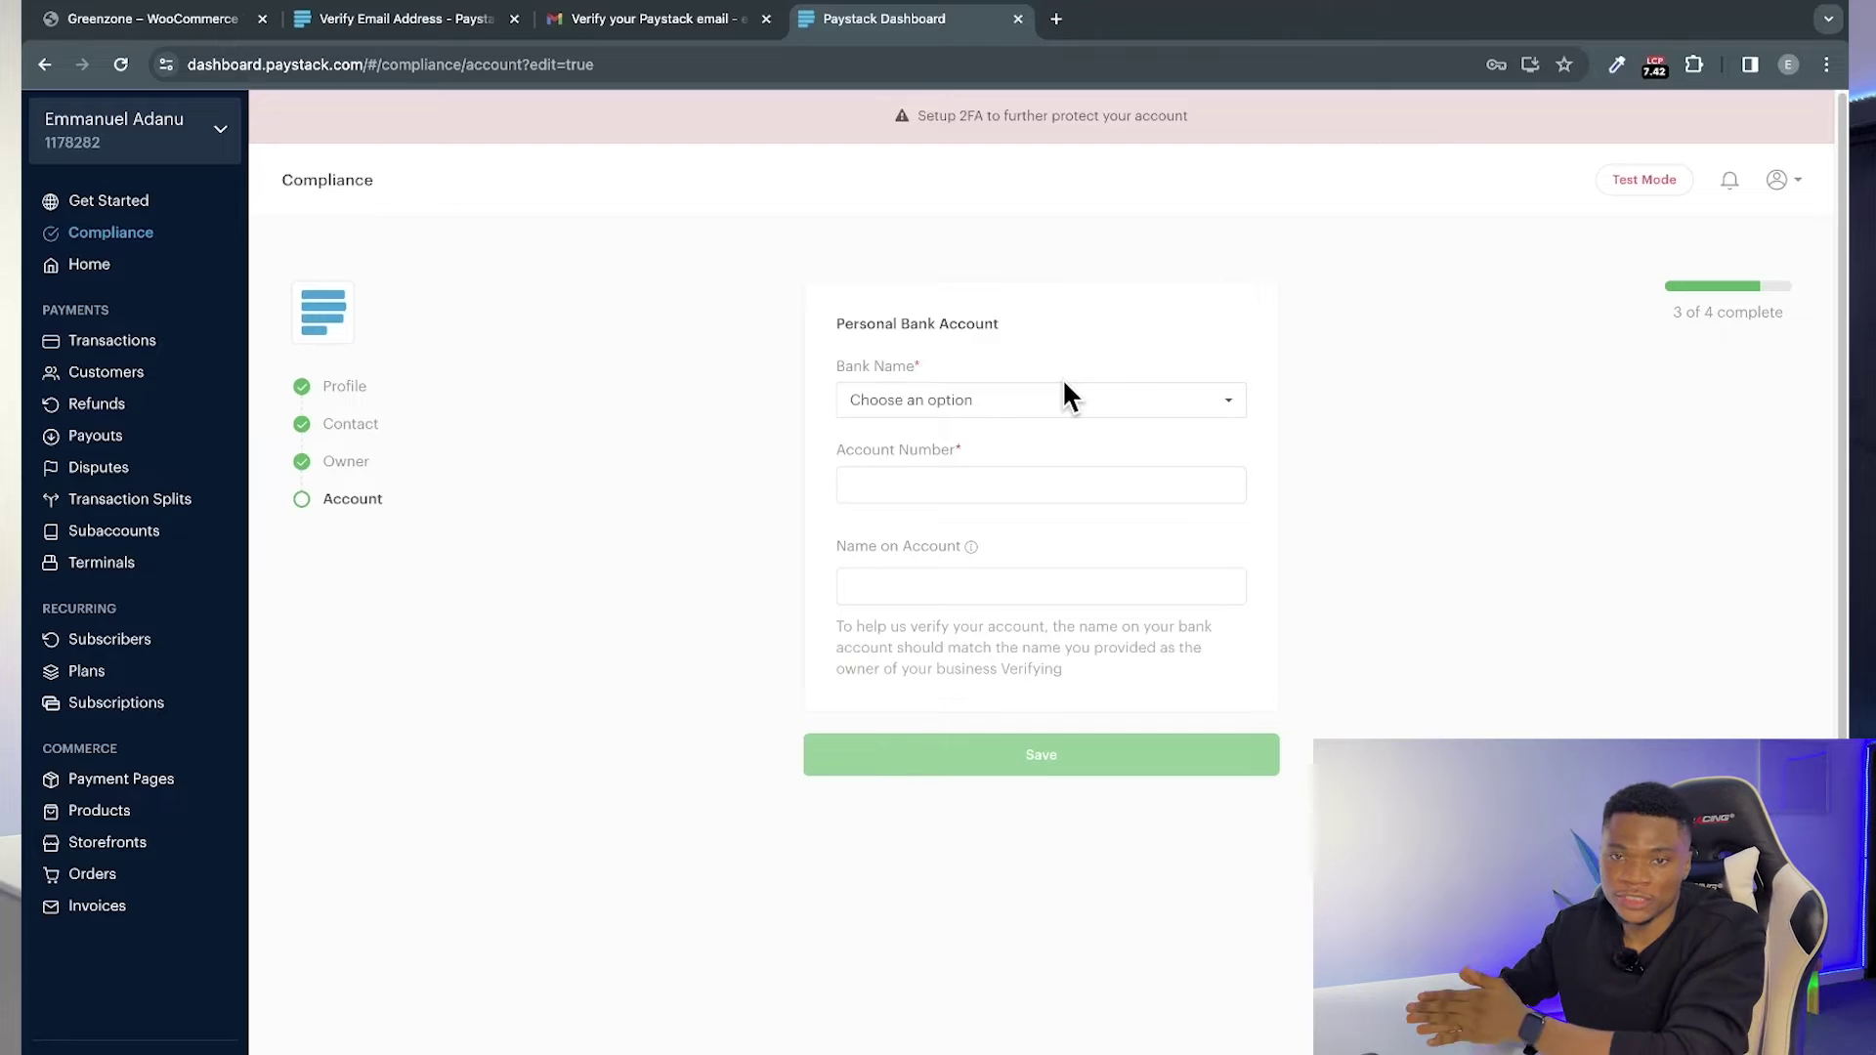
left_click(1063, 399)
type("zeni")
left_click(918, 494)
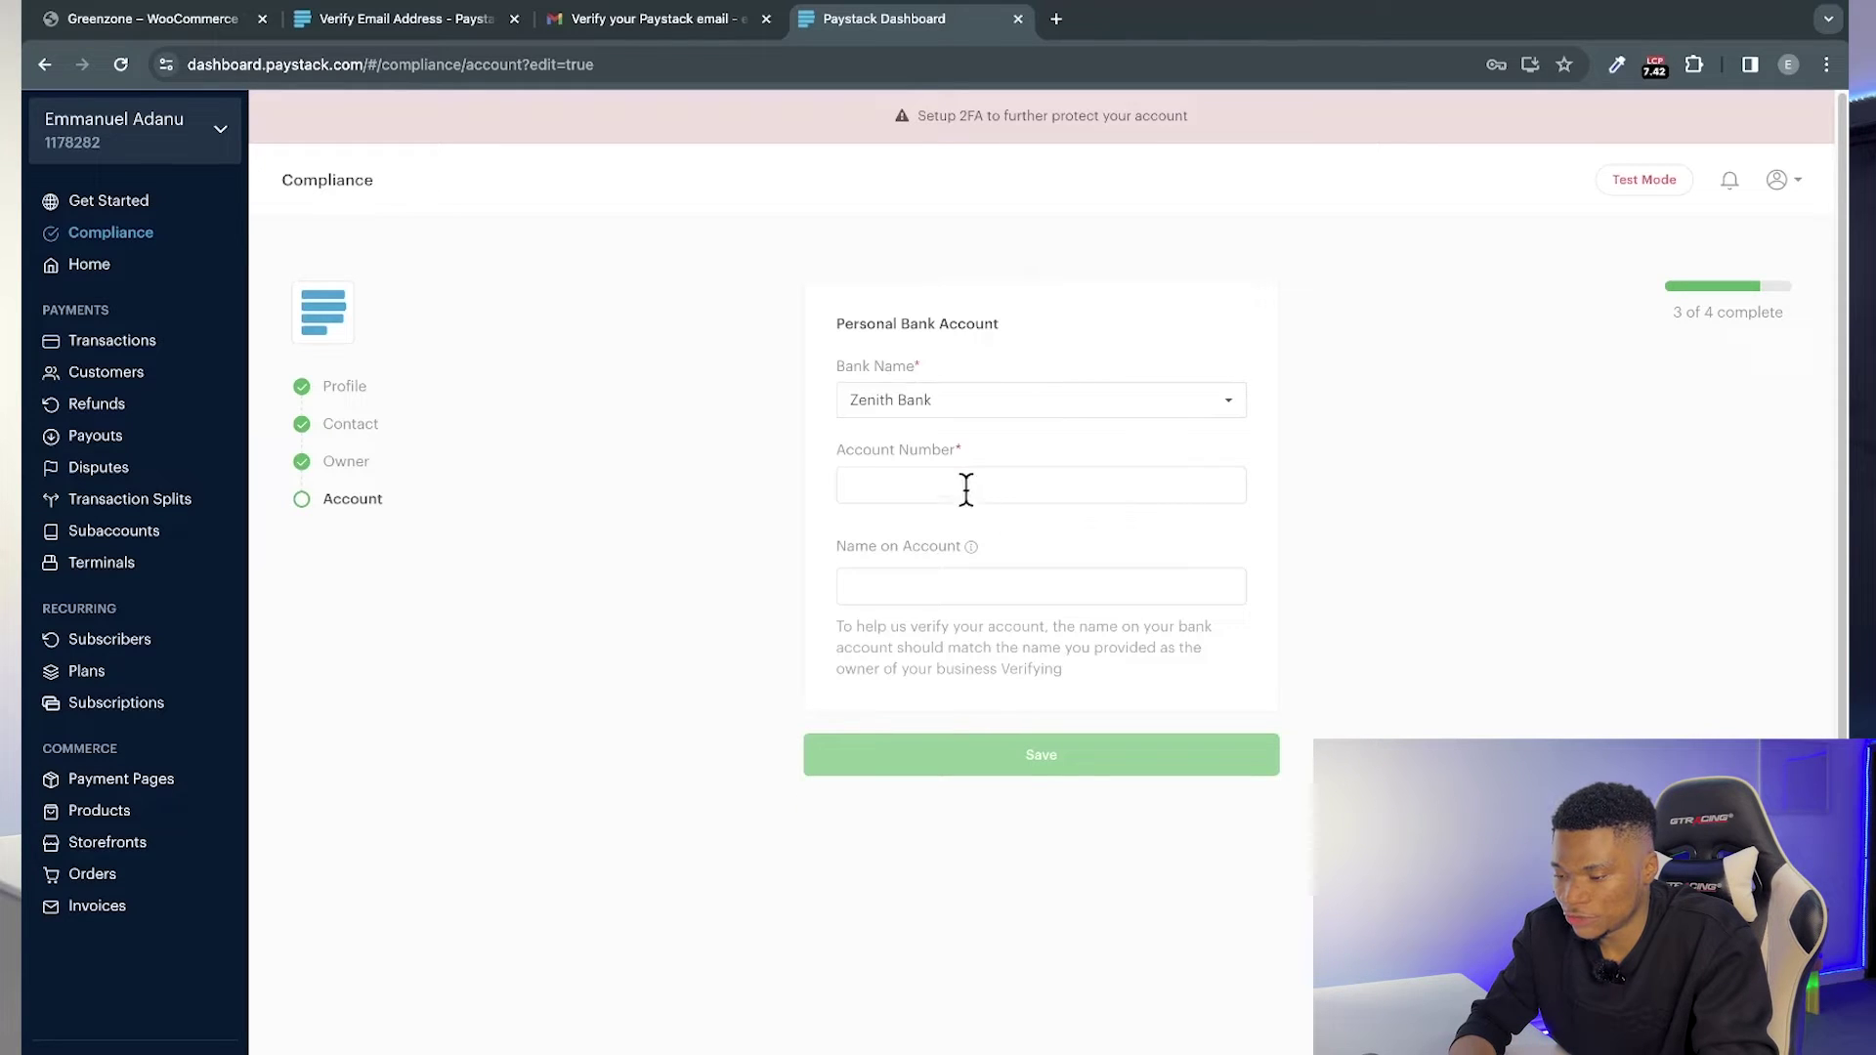
left_click(917, 483)
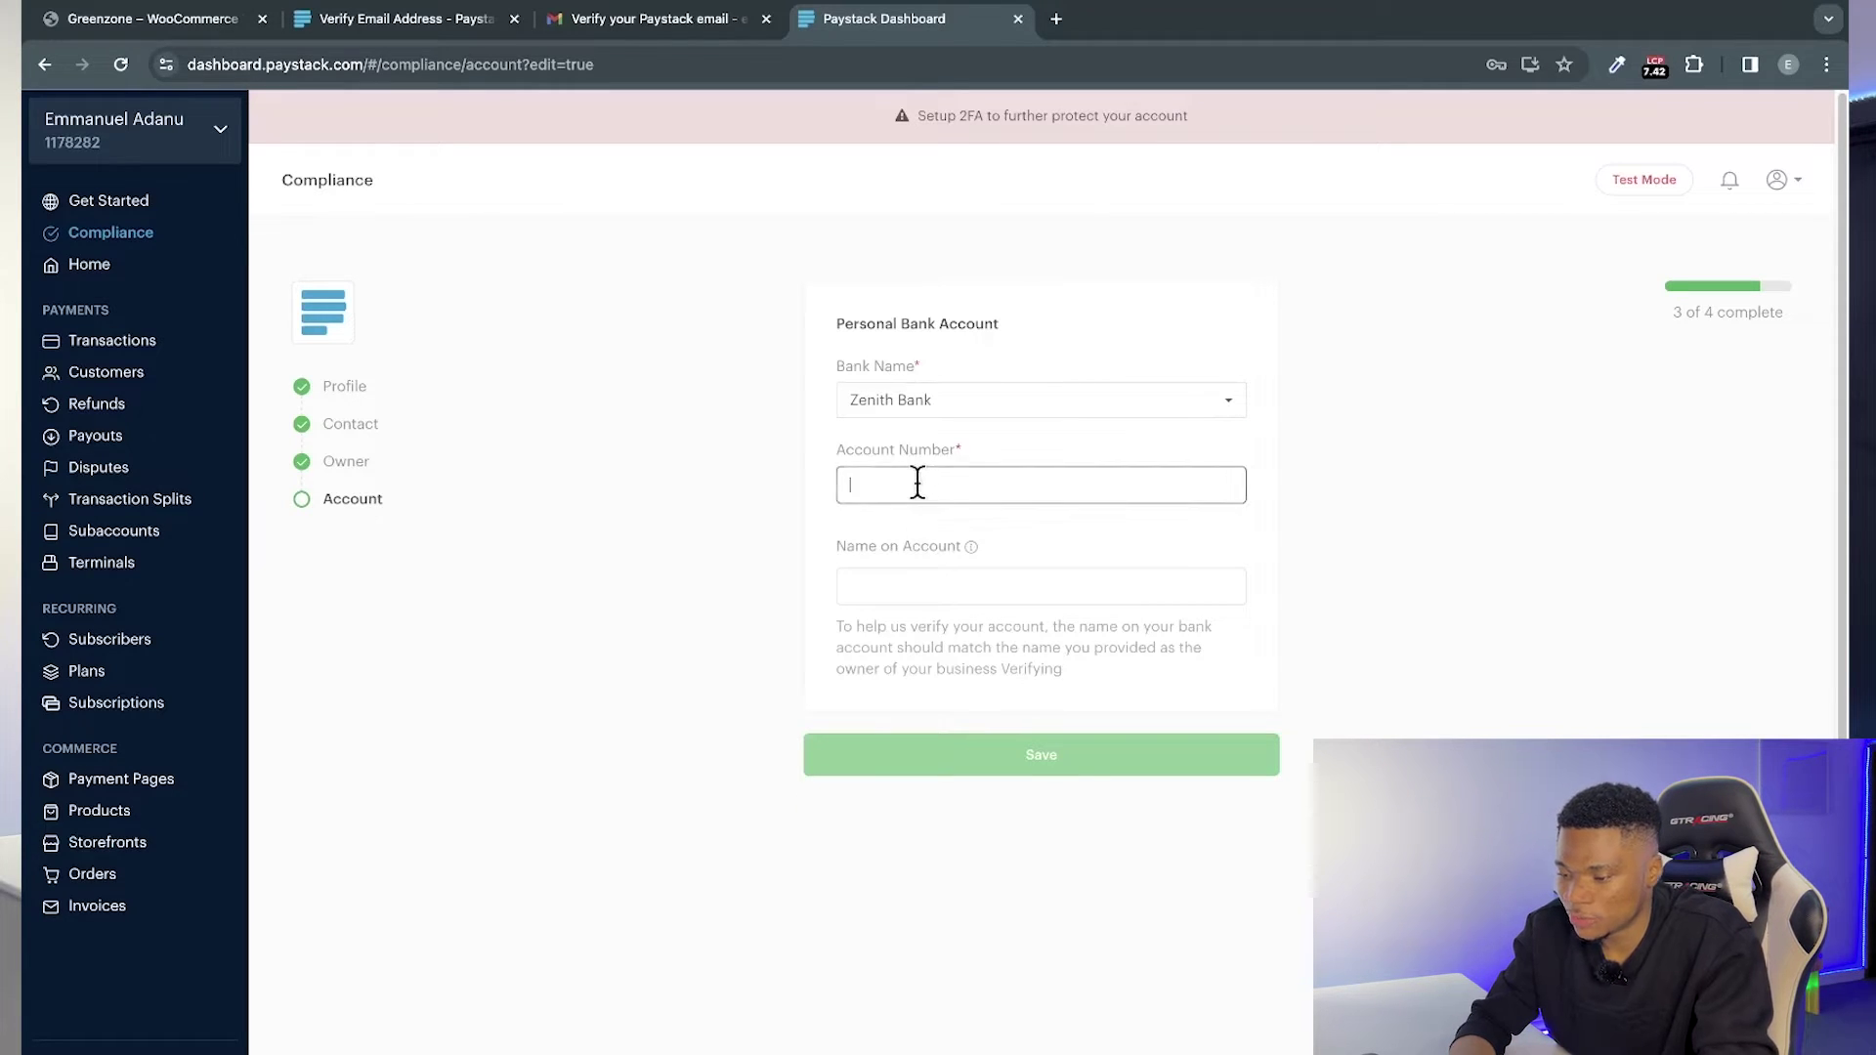
key("ctrl+v")
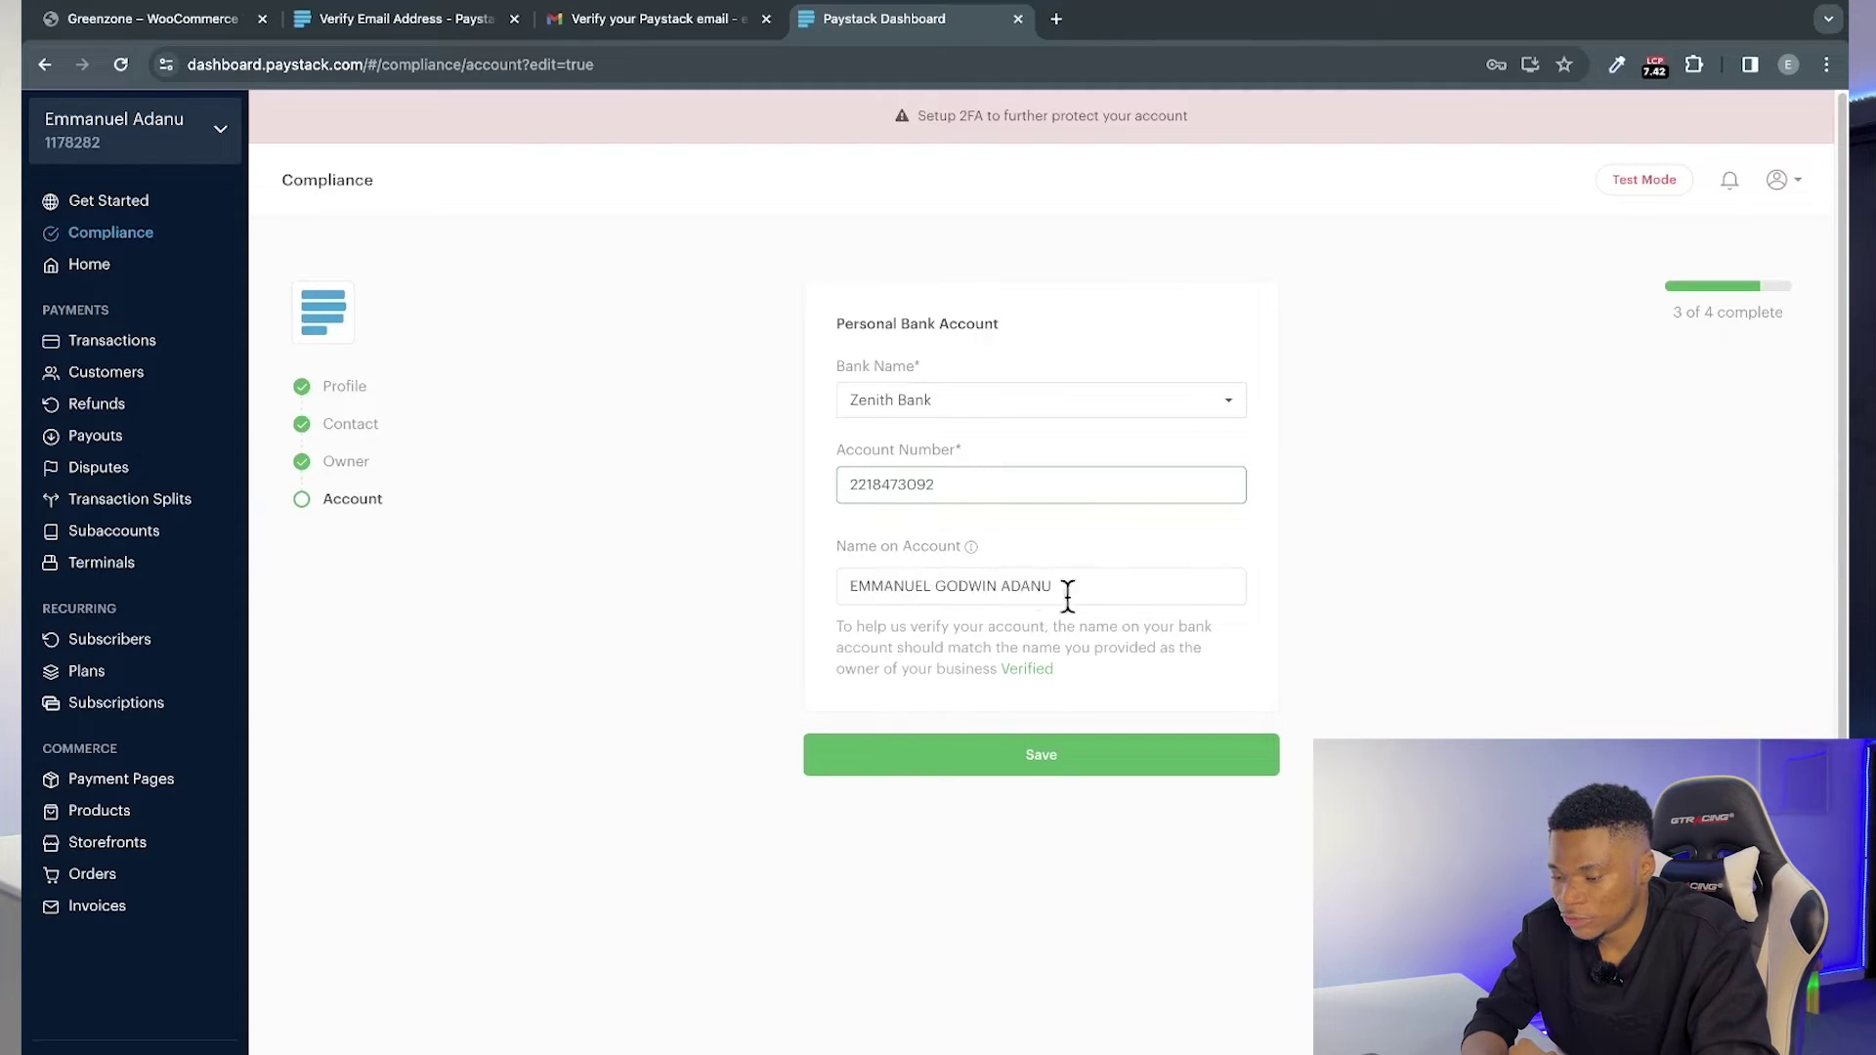
left_click(1113, 755)
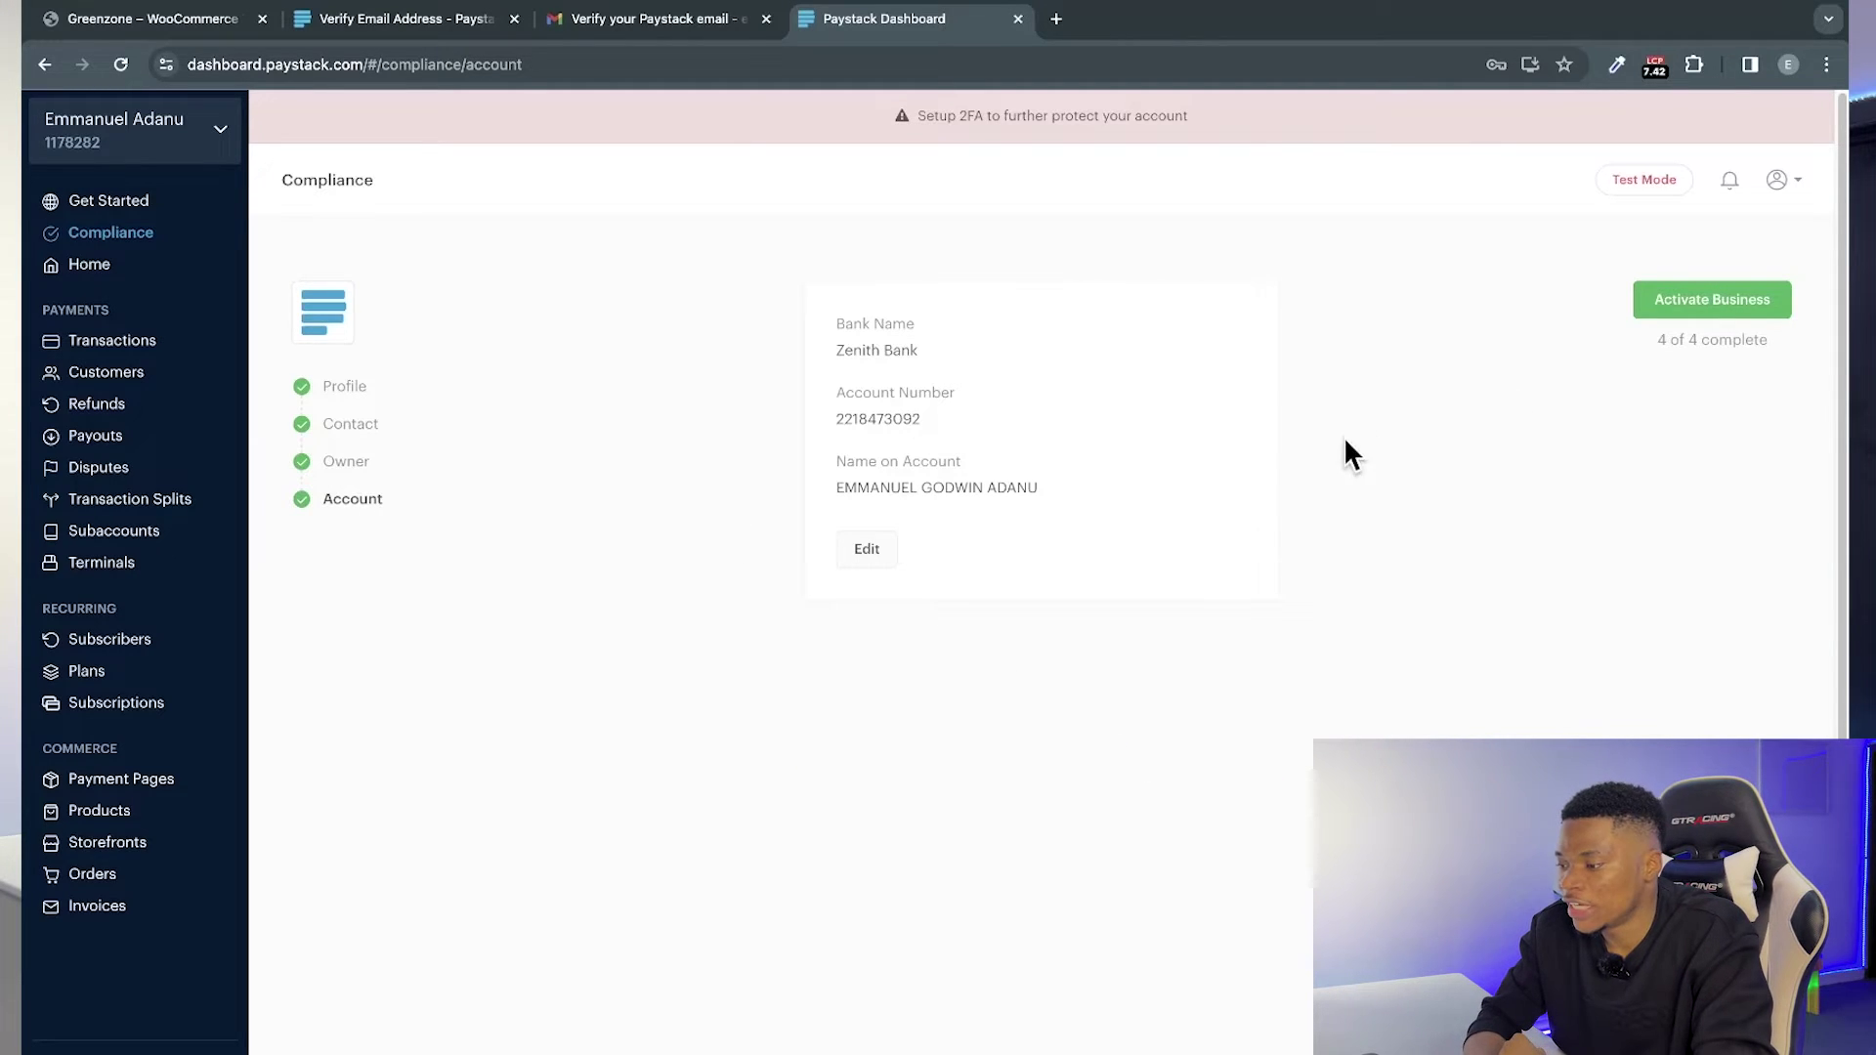
left_click(1738, 298)
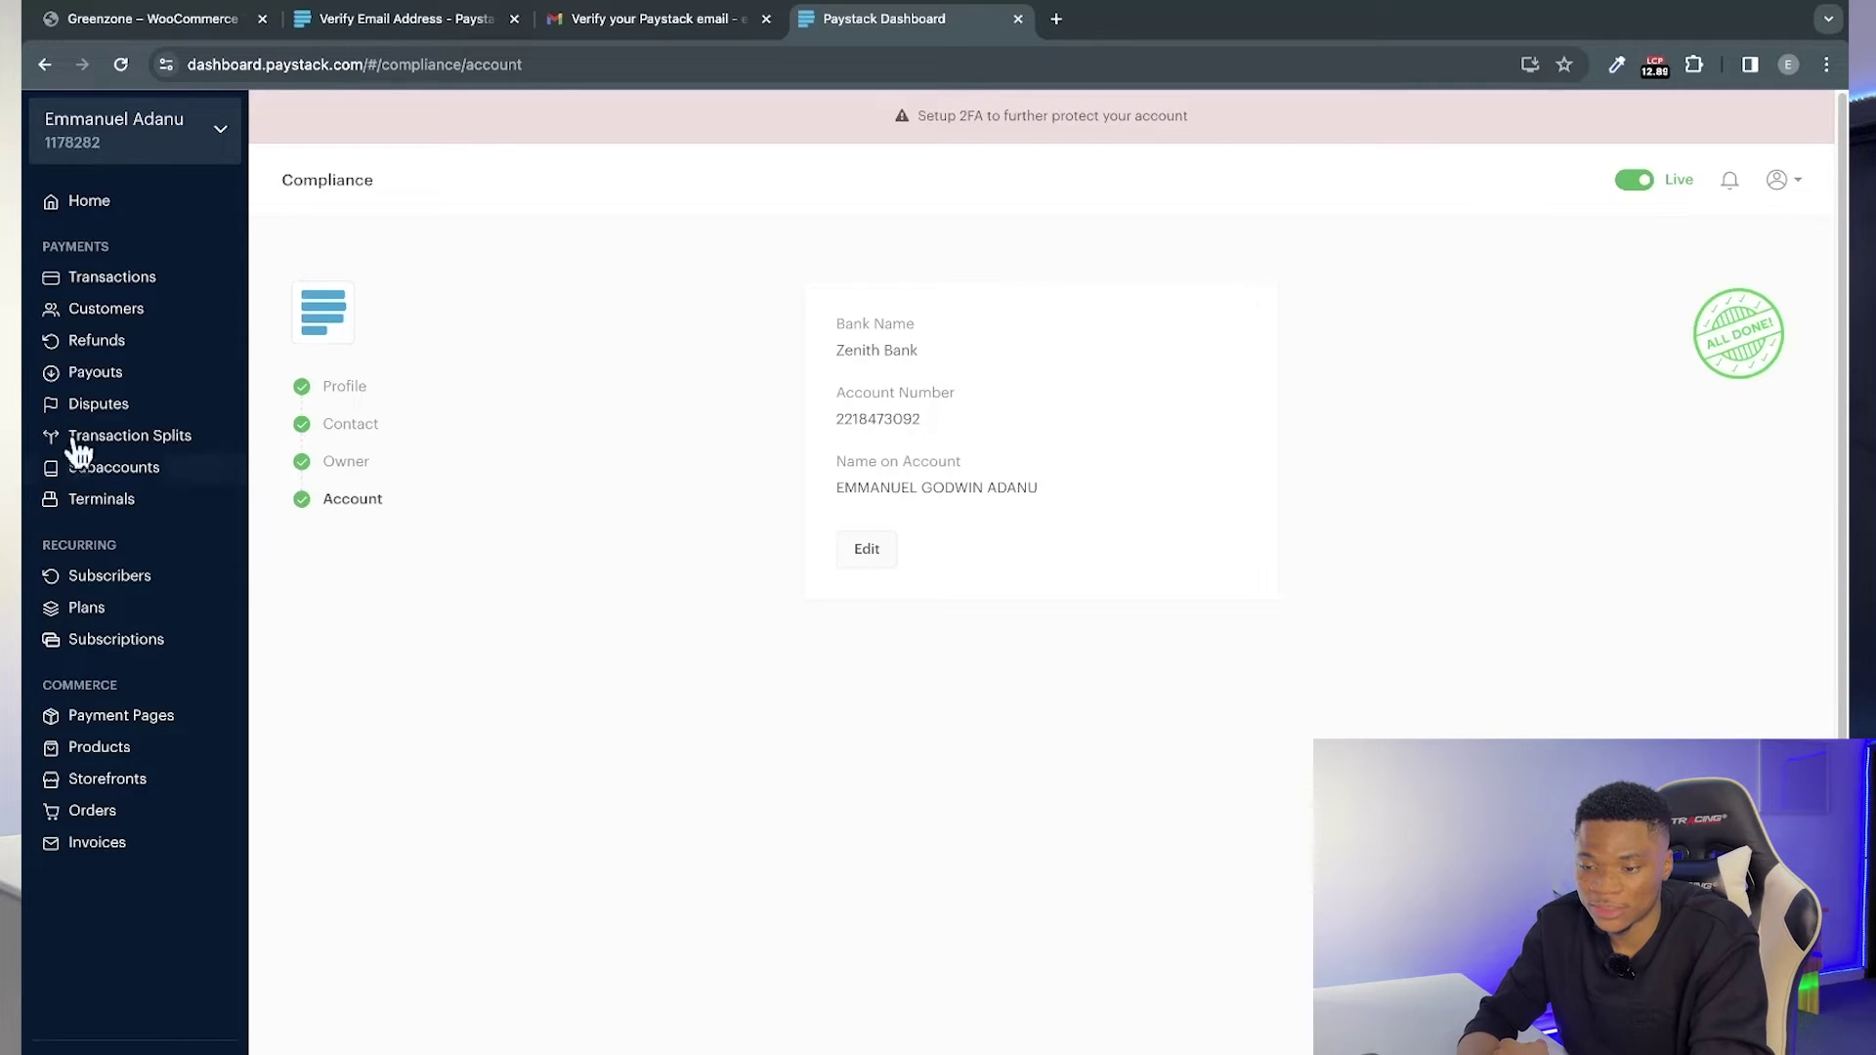
Step: Open the Home overview showing the live-mode dashboard with 0.00 volume and payouts
left_click(125, 201)
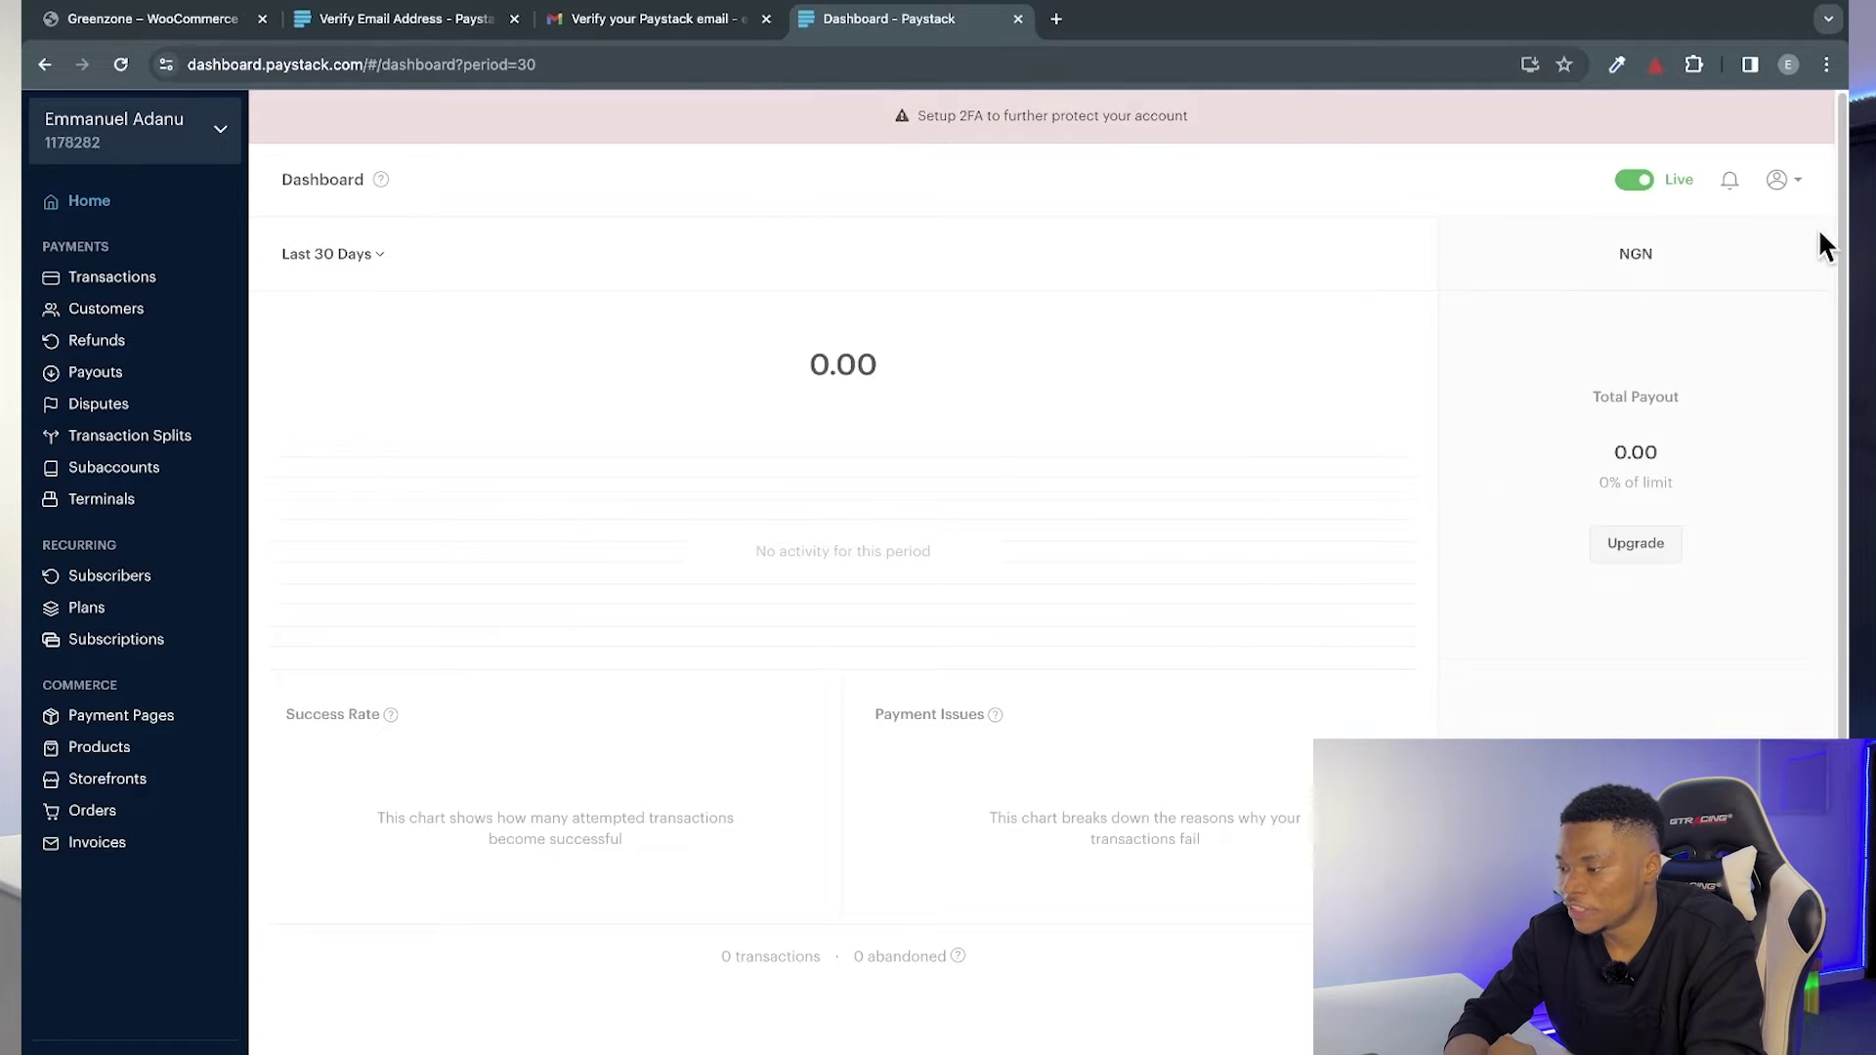
left_click(1781, 188)
left_click(1686, 229)
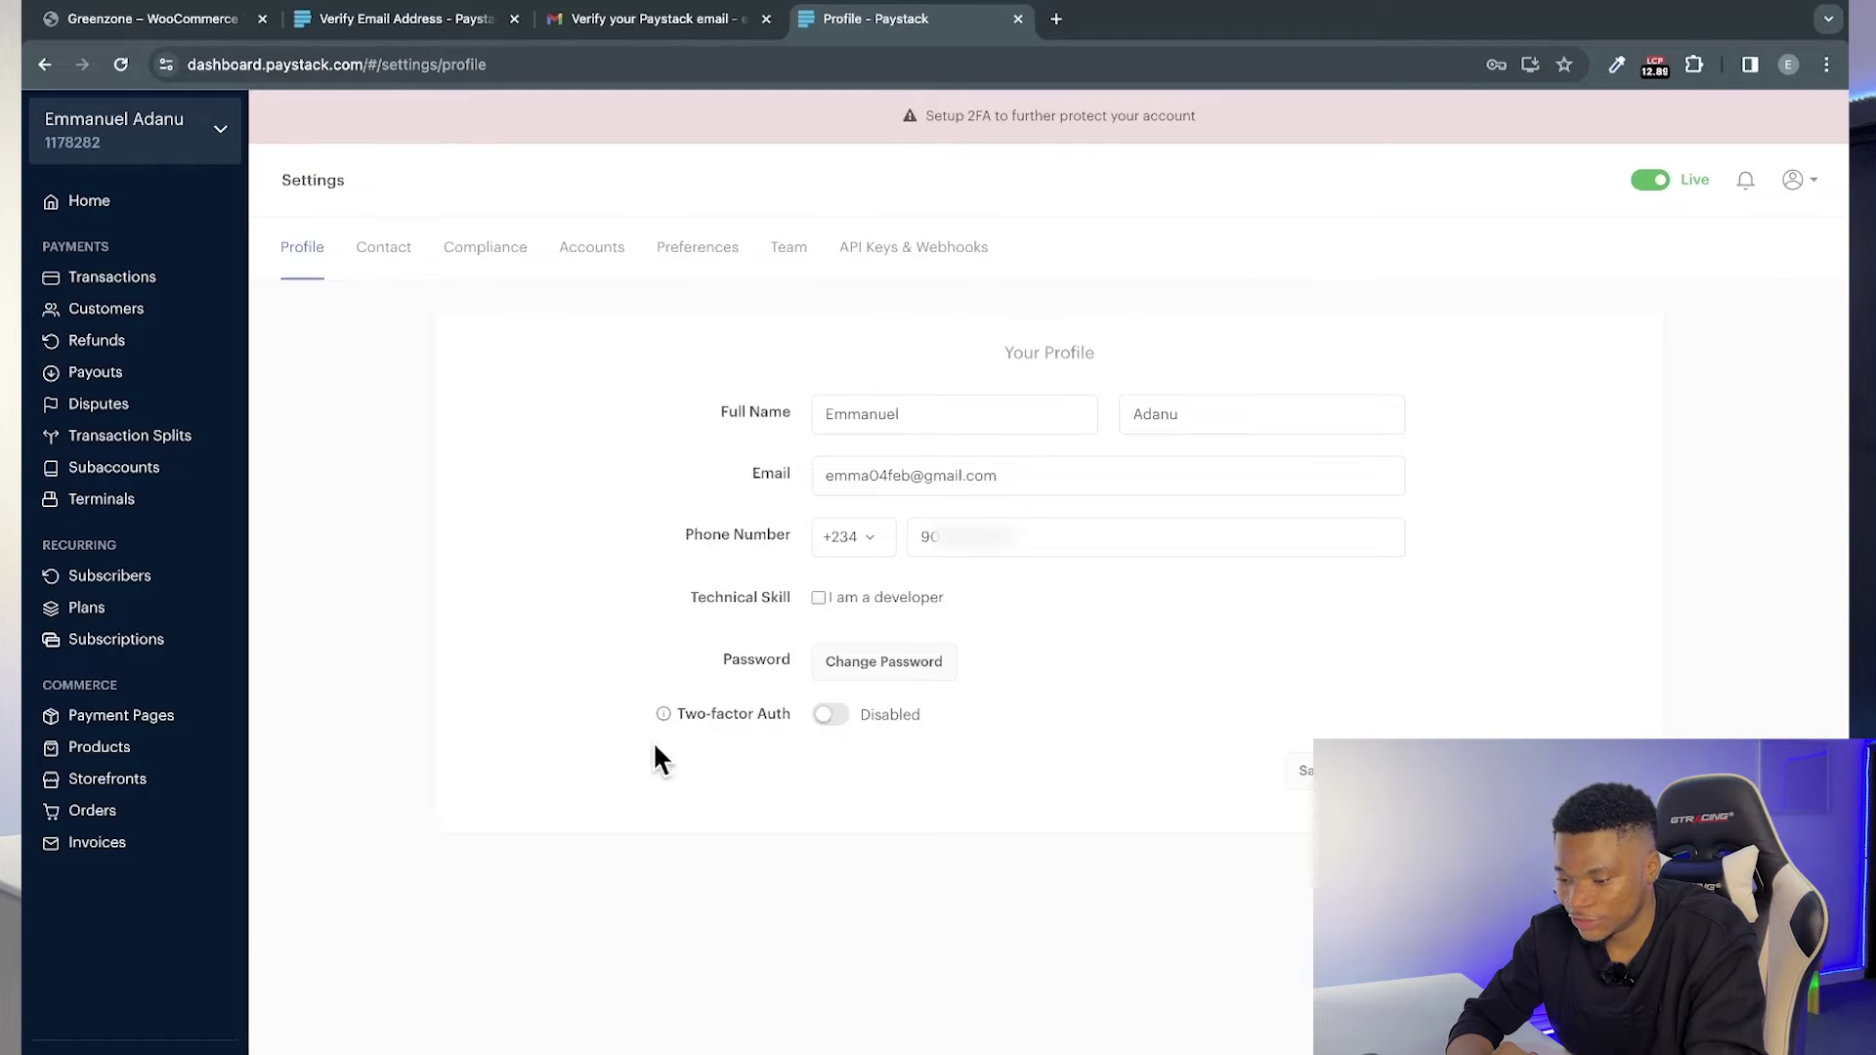
left_click(833, 719)
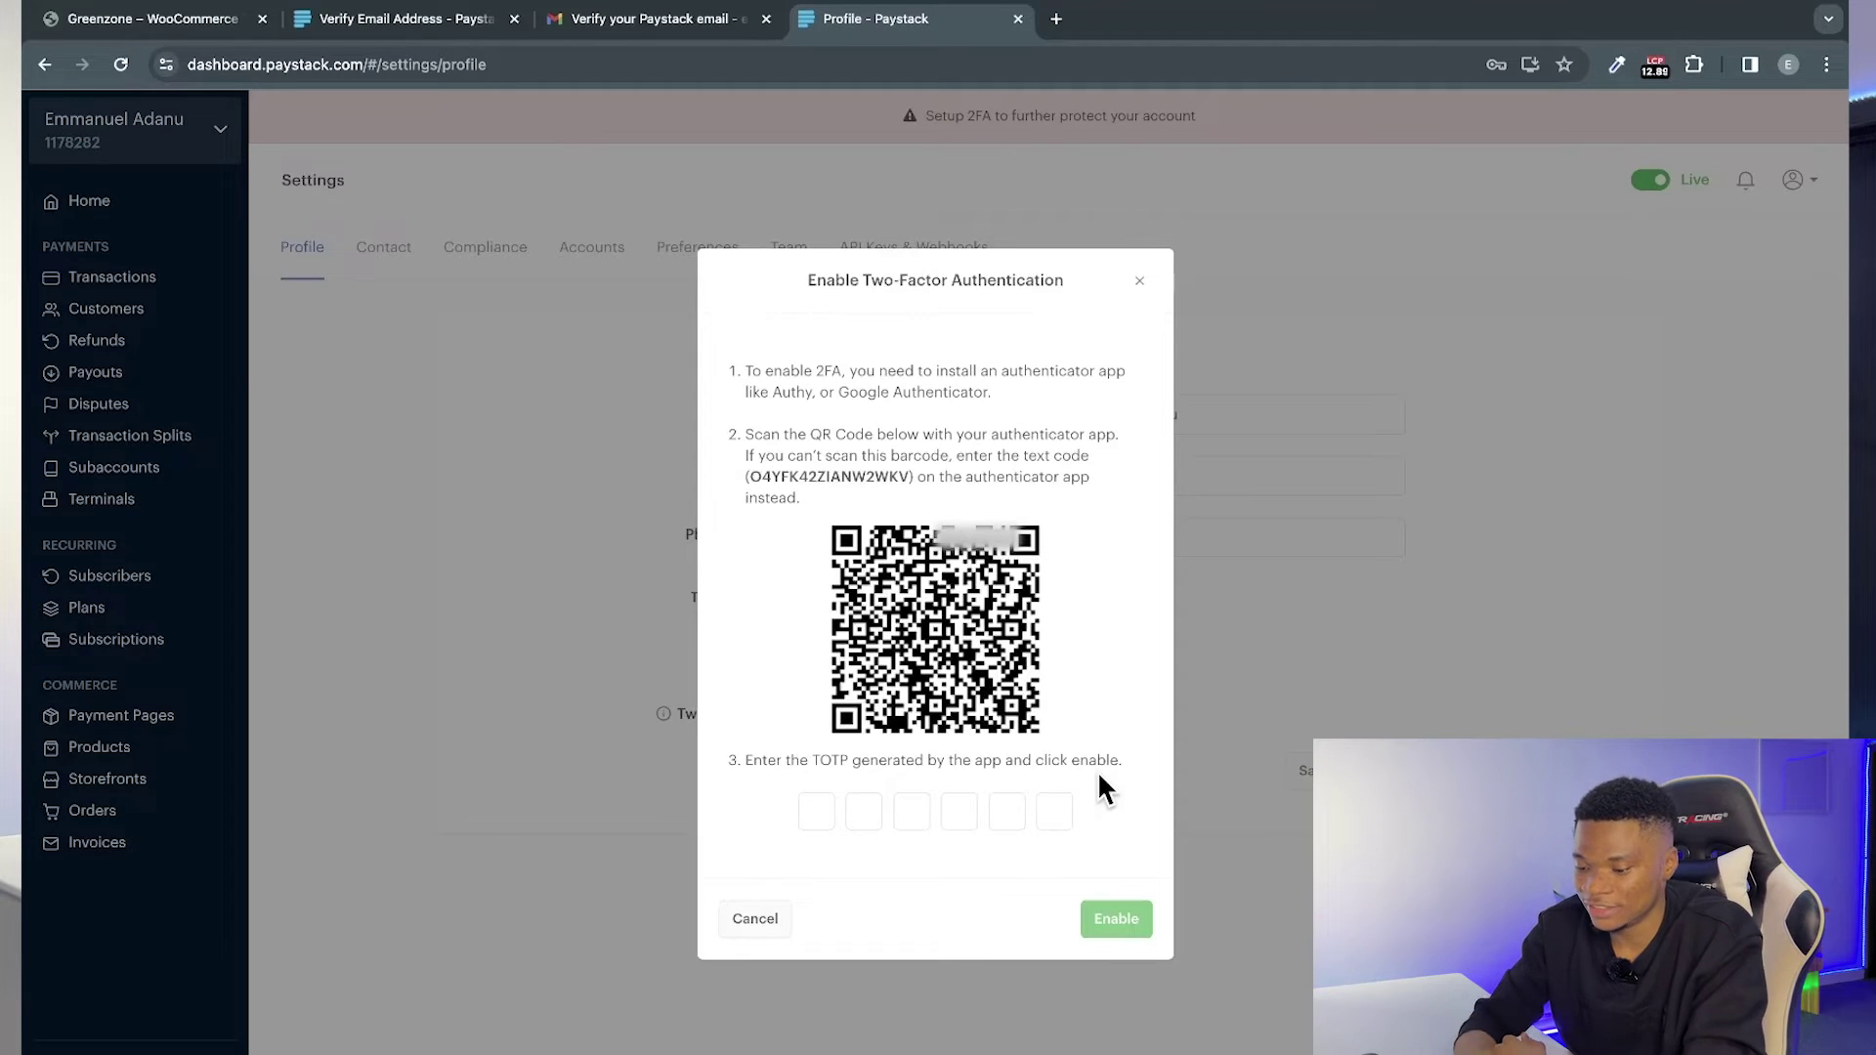
left_click(760, 923)
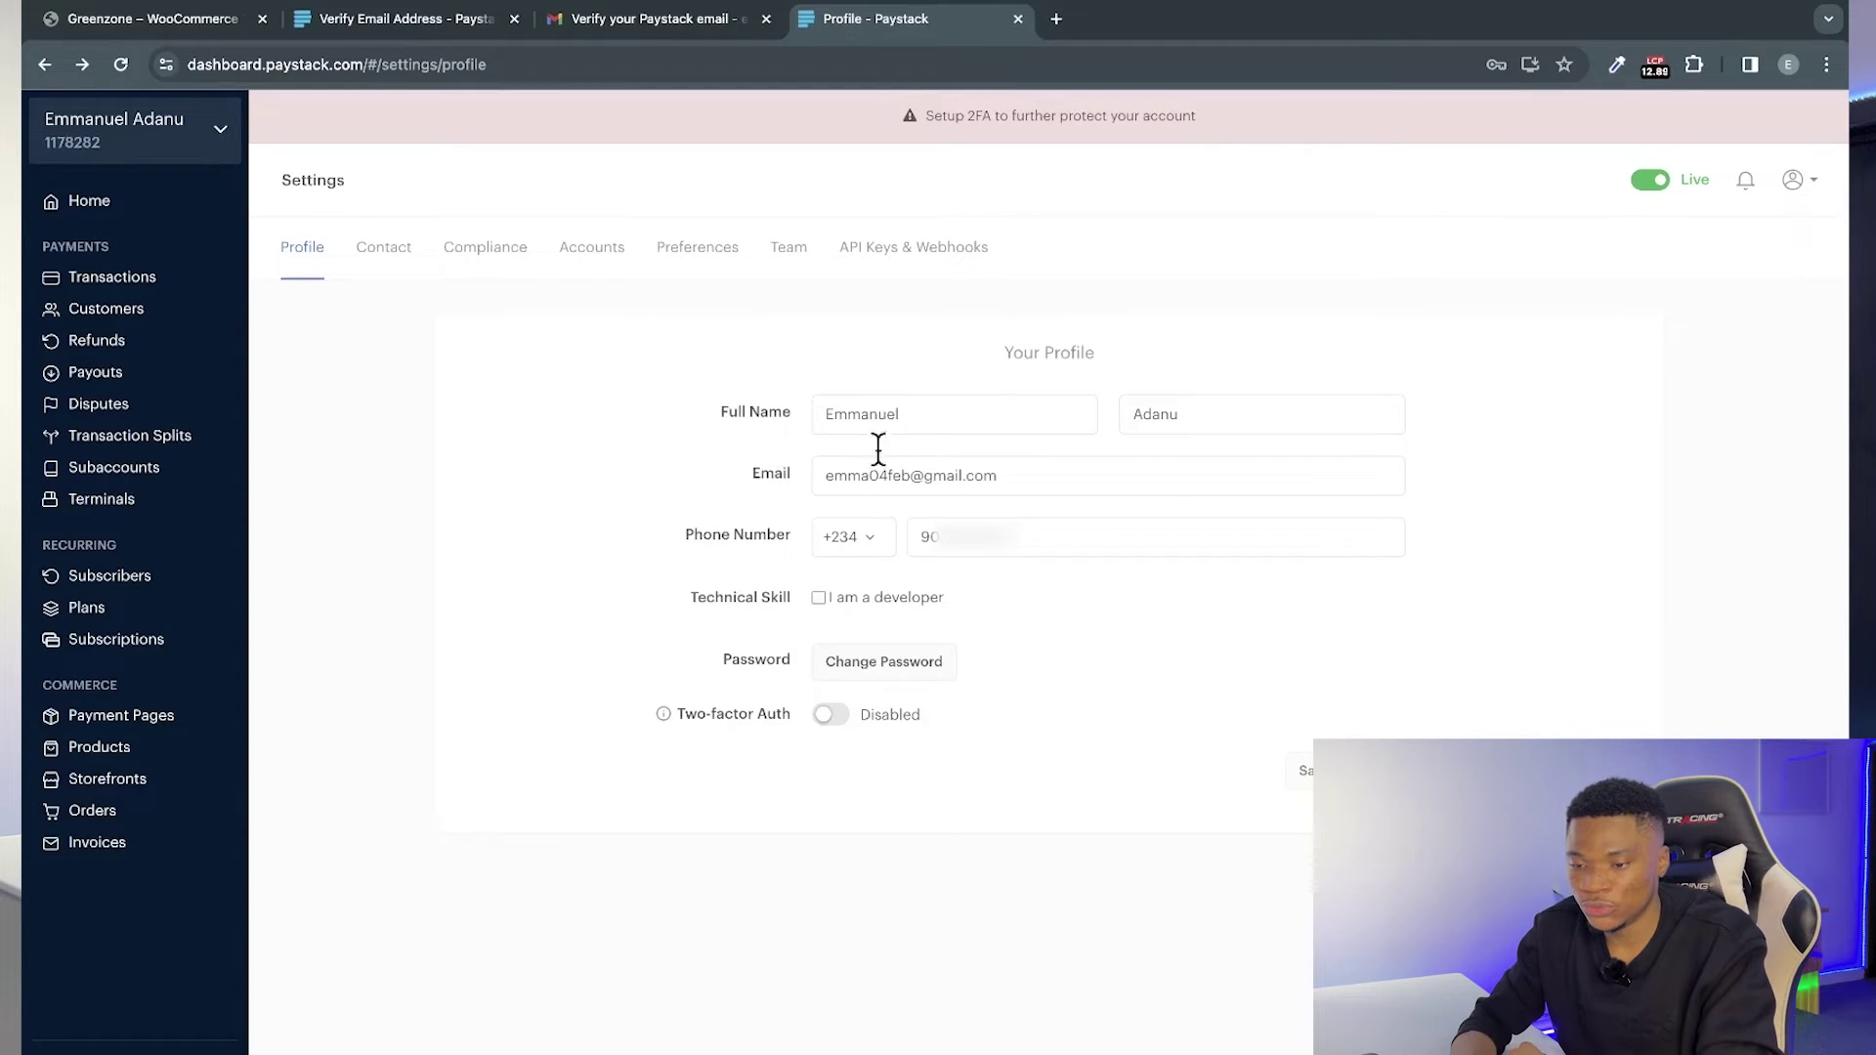
left_click(84, 199)
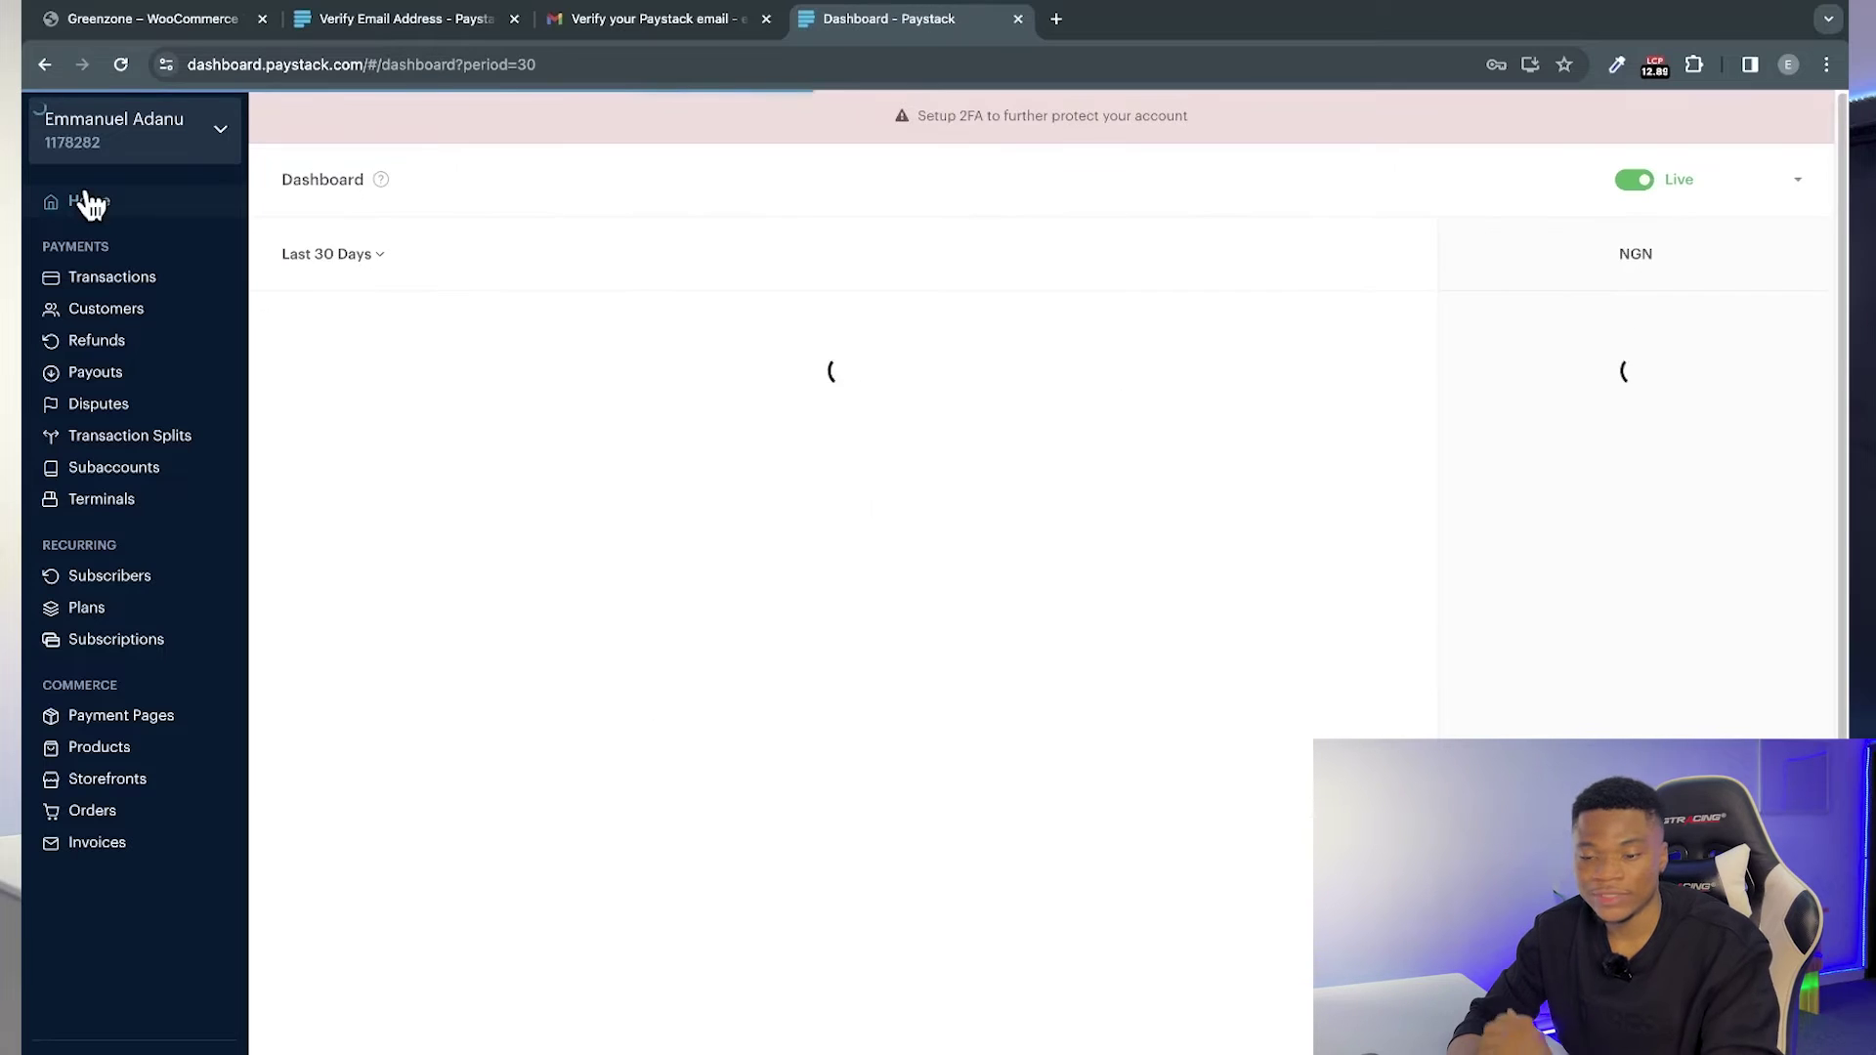
Step: Load the Greenzone site's /wp-admin login page
left_click(171, 34)
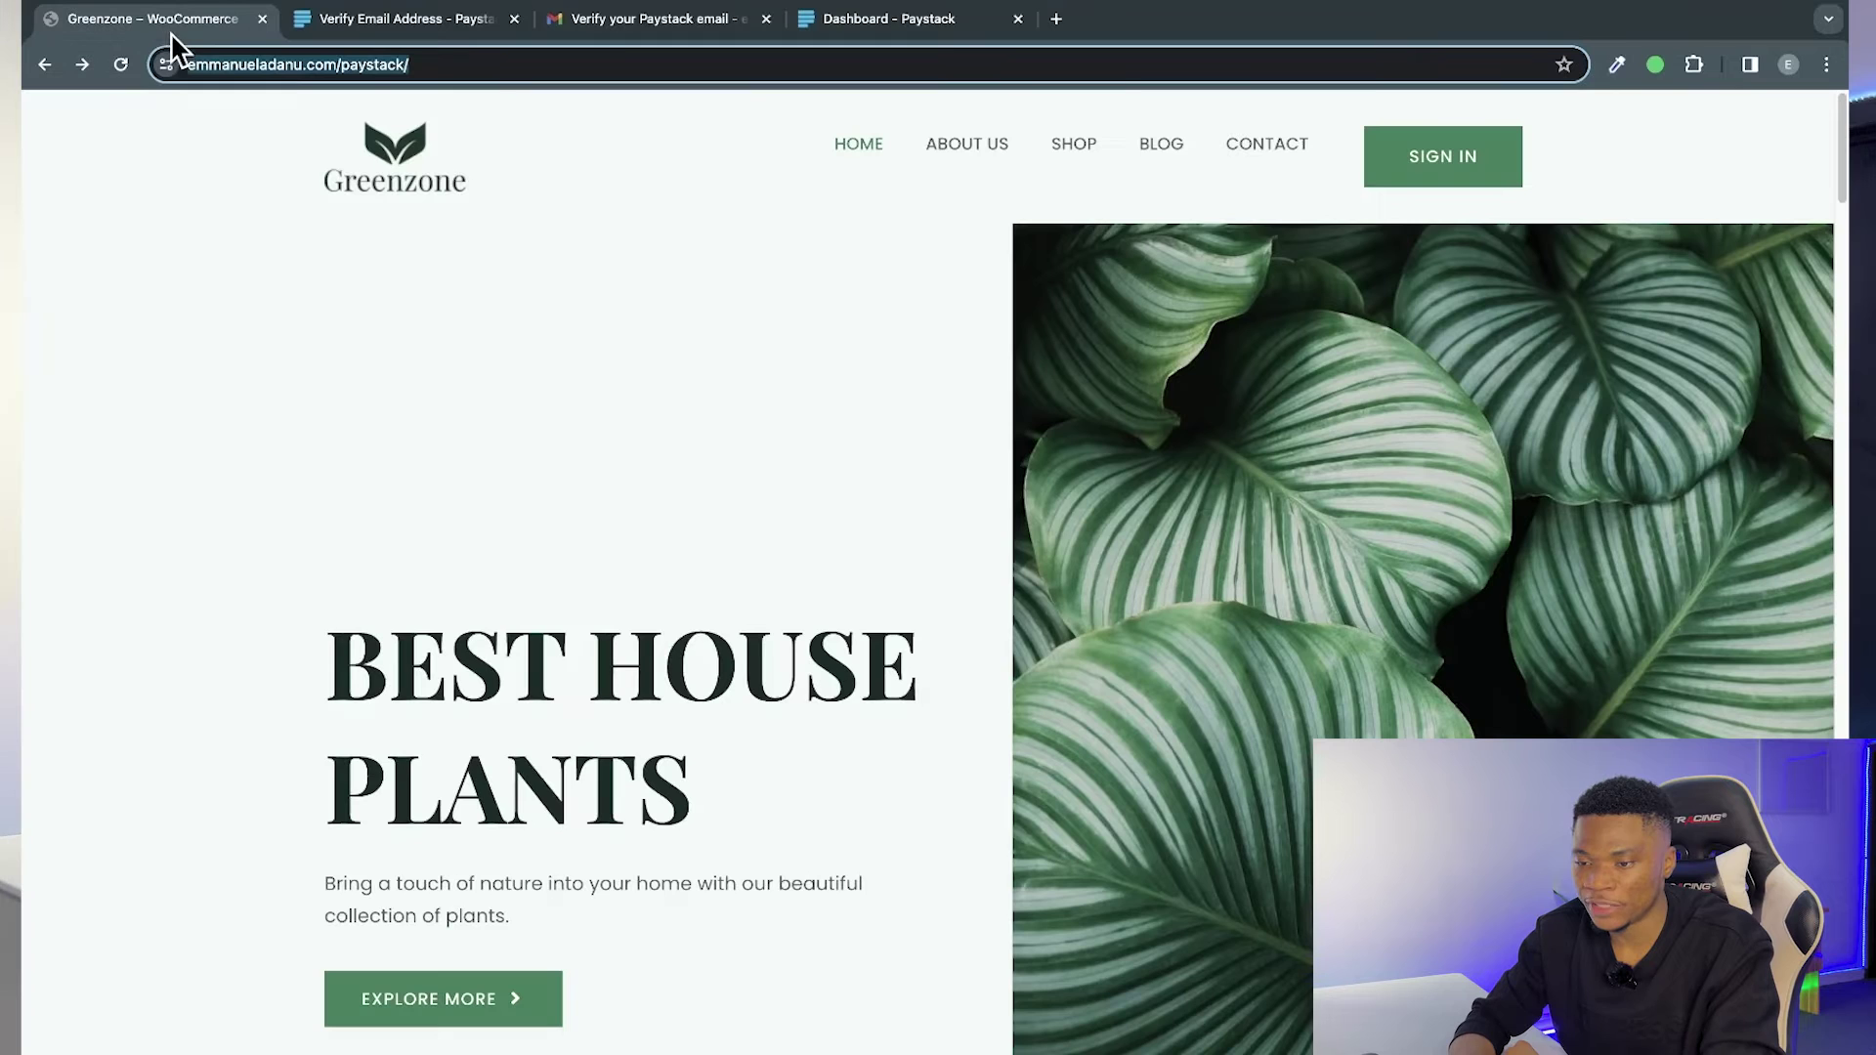
left_click(530, 345)
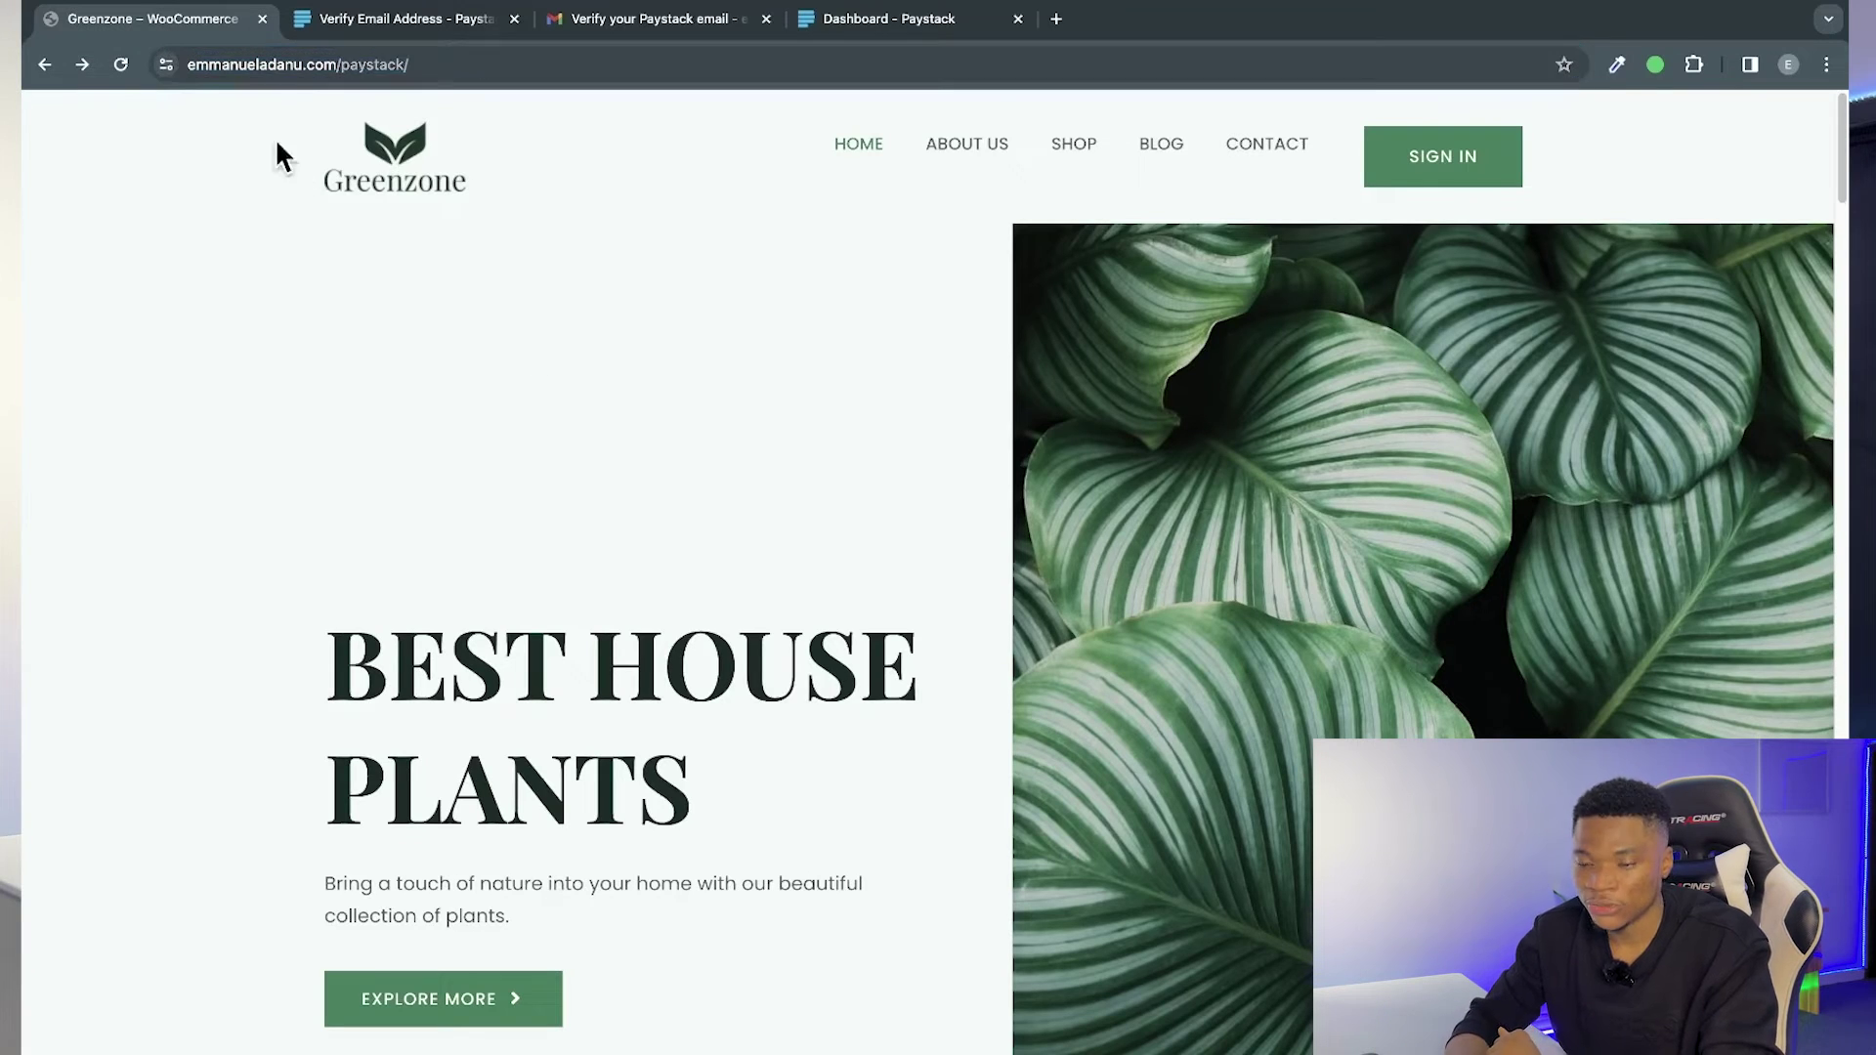
left_click(449, 65)
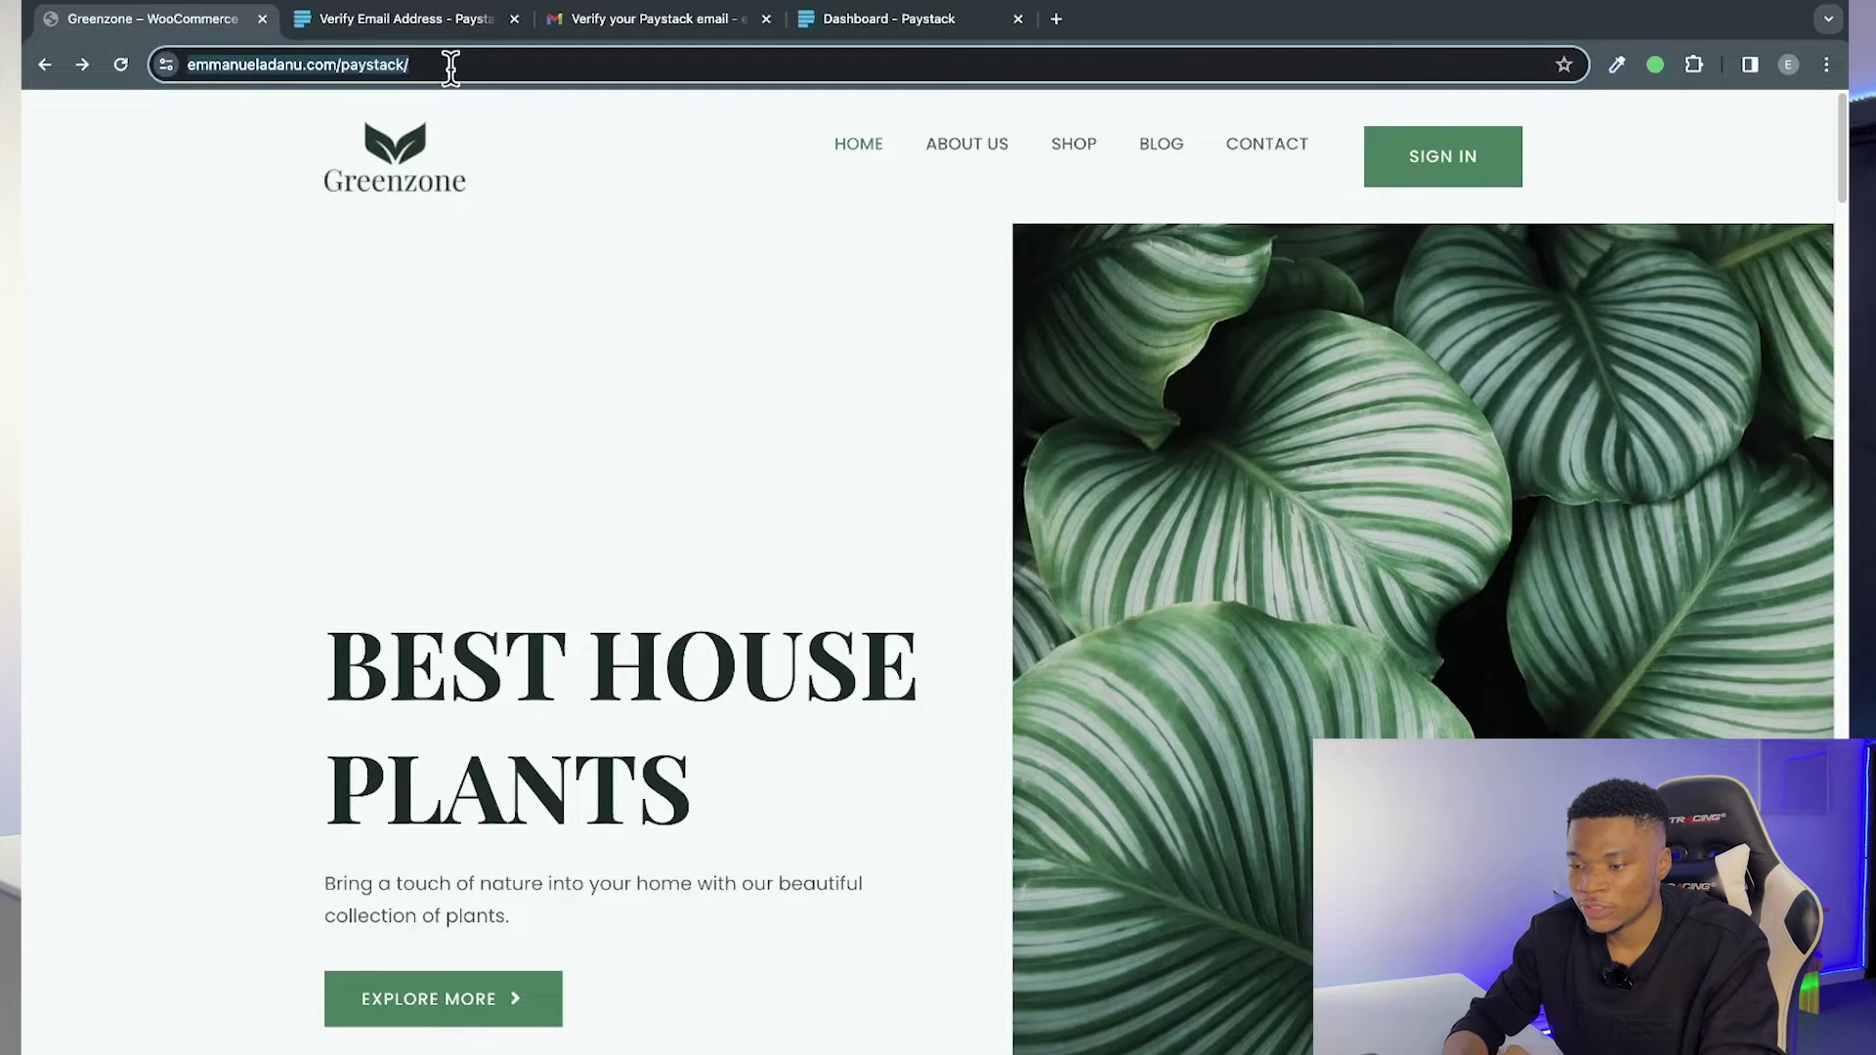
left_click(450, 64)
type("/wp-admin")
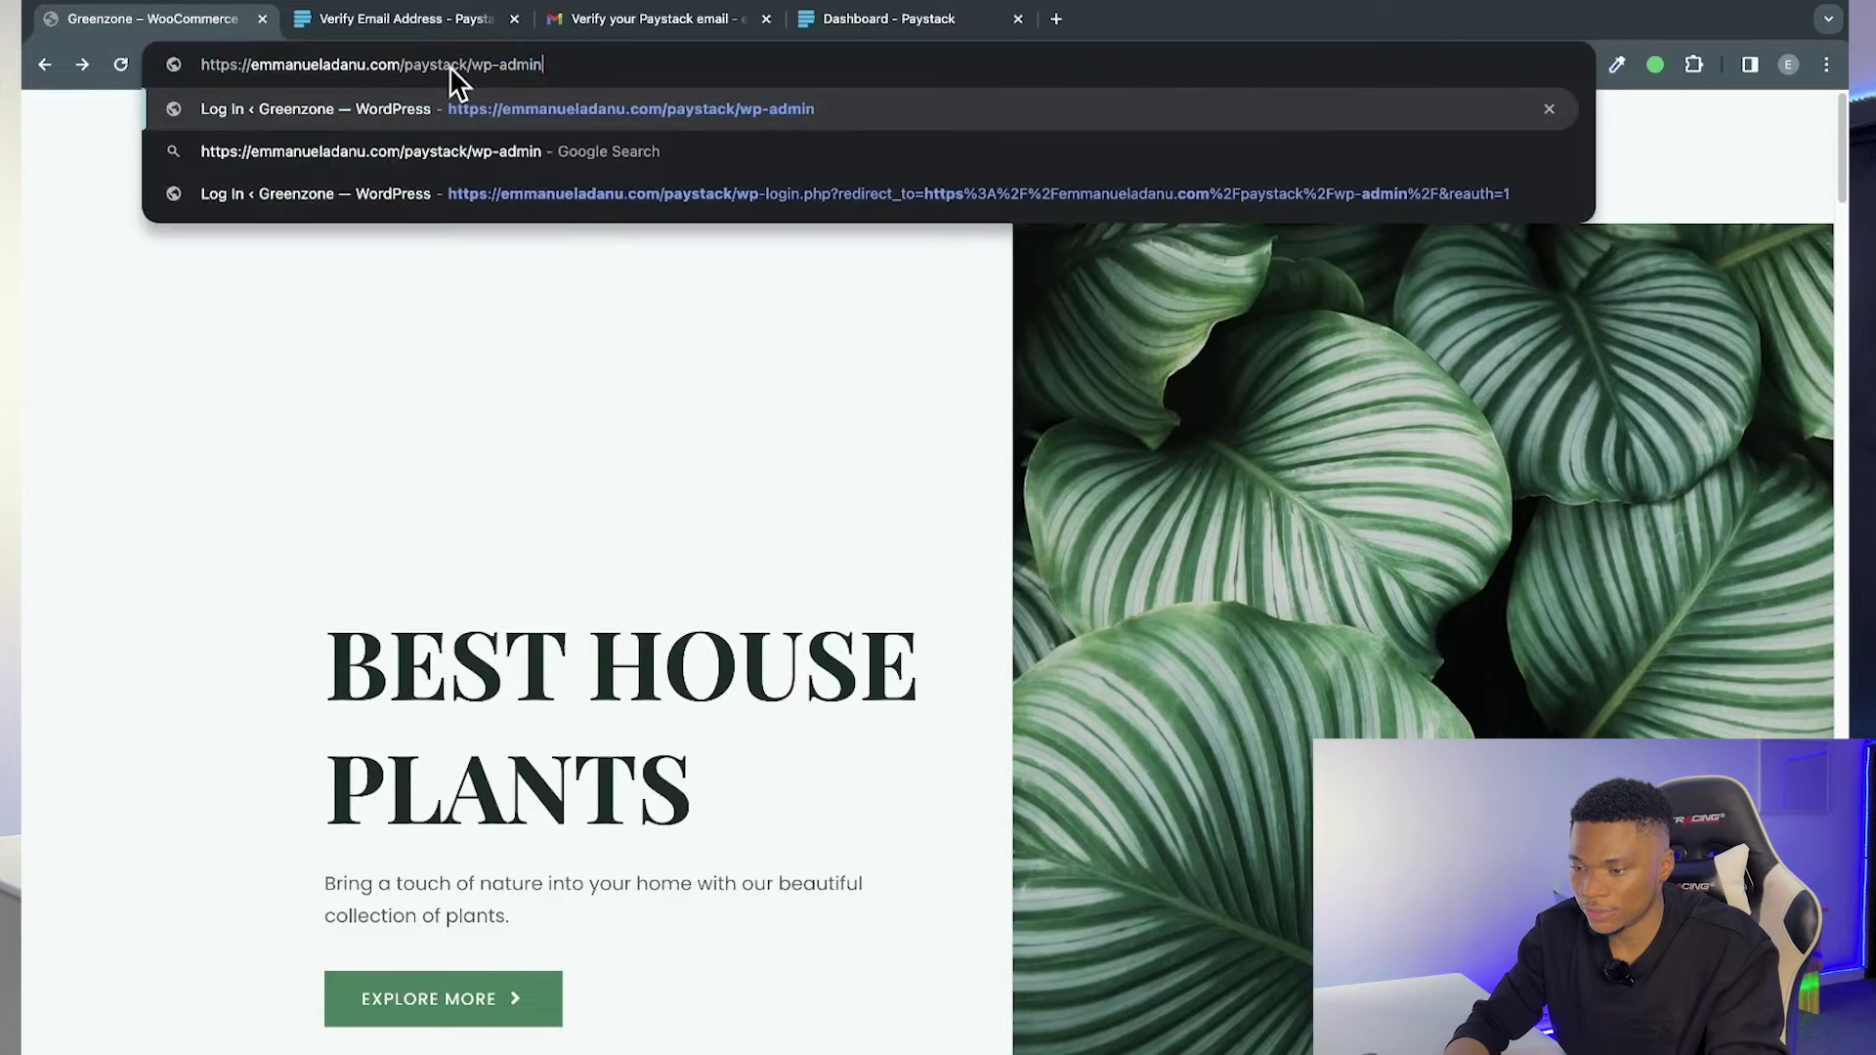
key("Return")
Step: Log in with the administrator username and password
type("Admin")
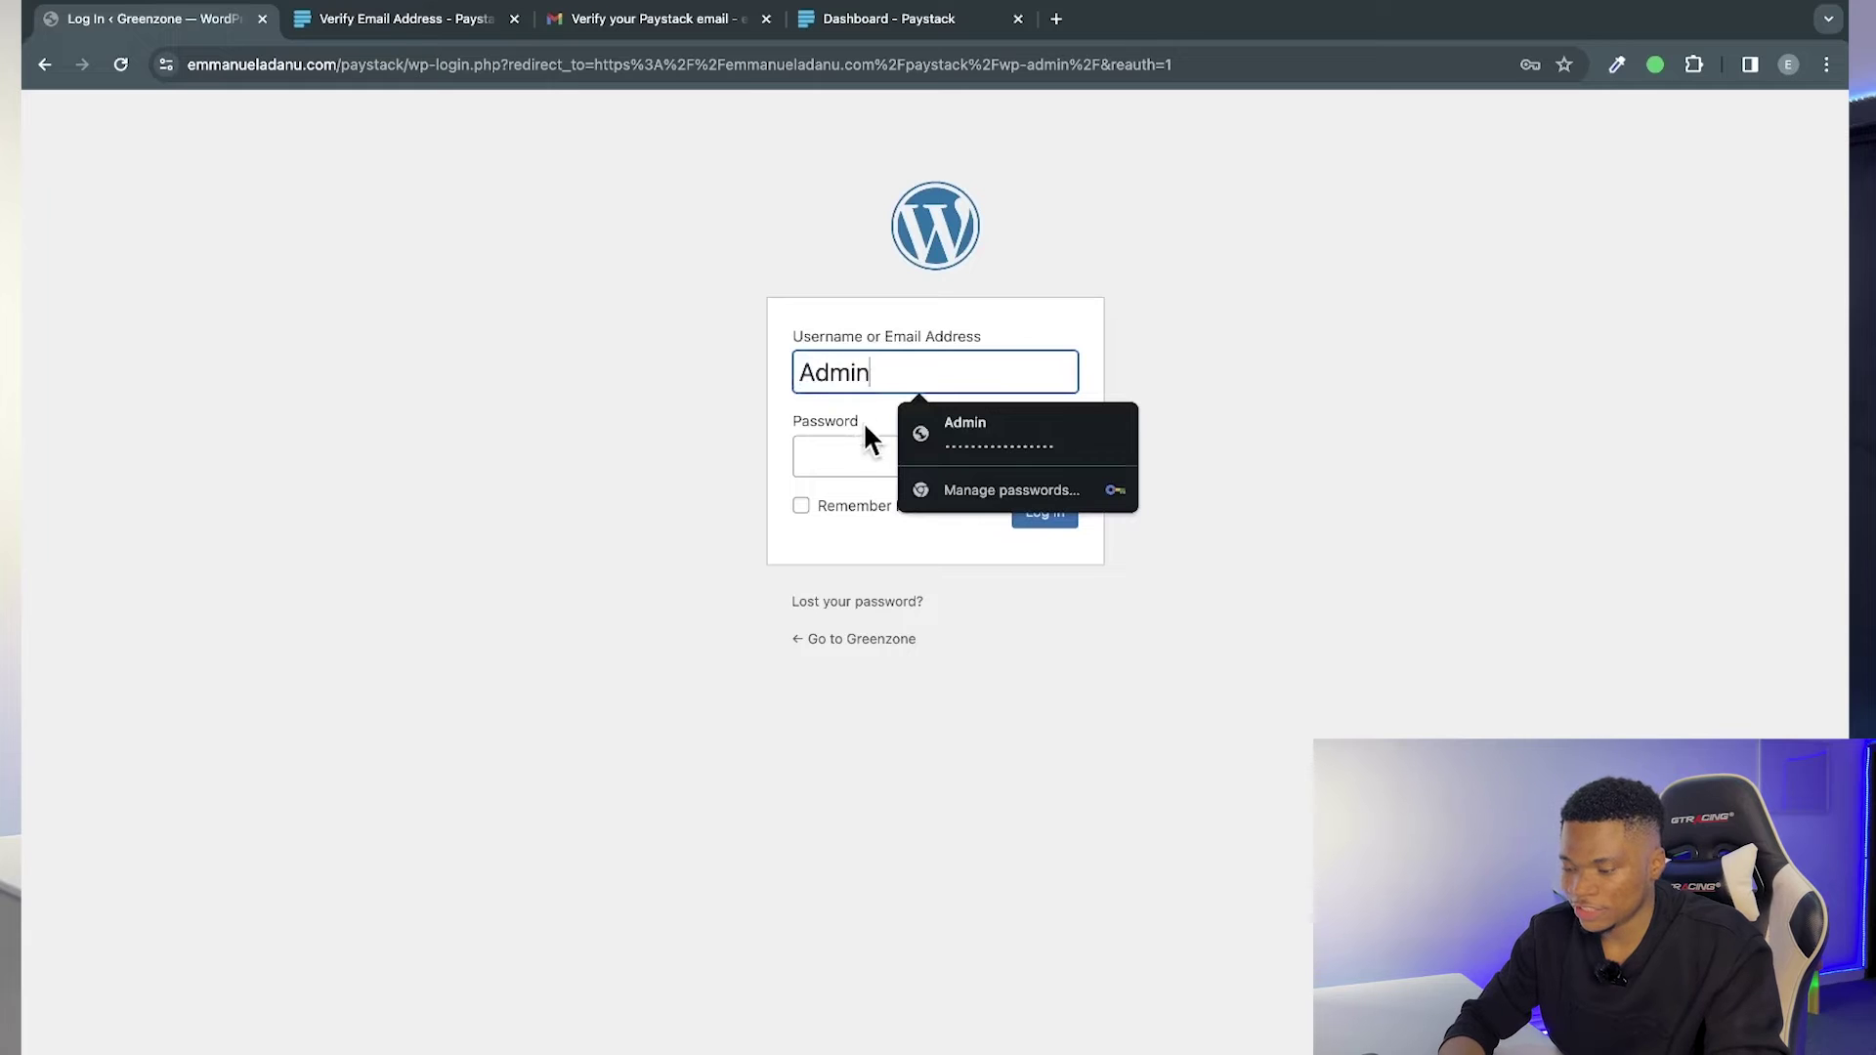
left_click(838, 451)
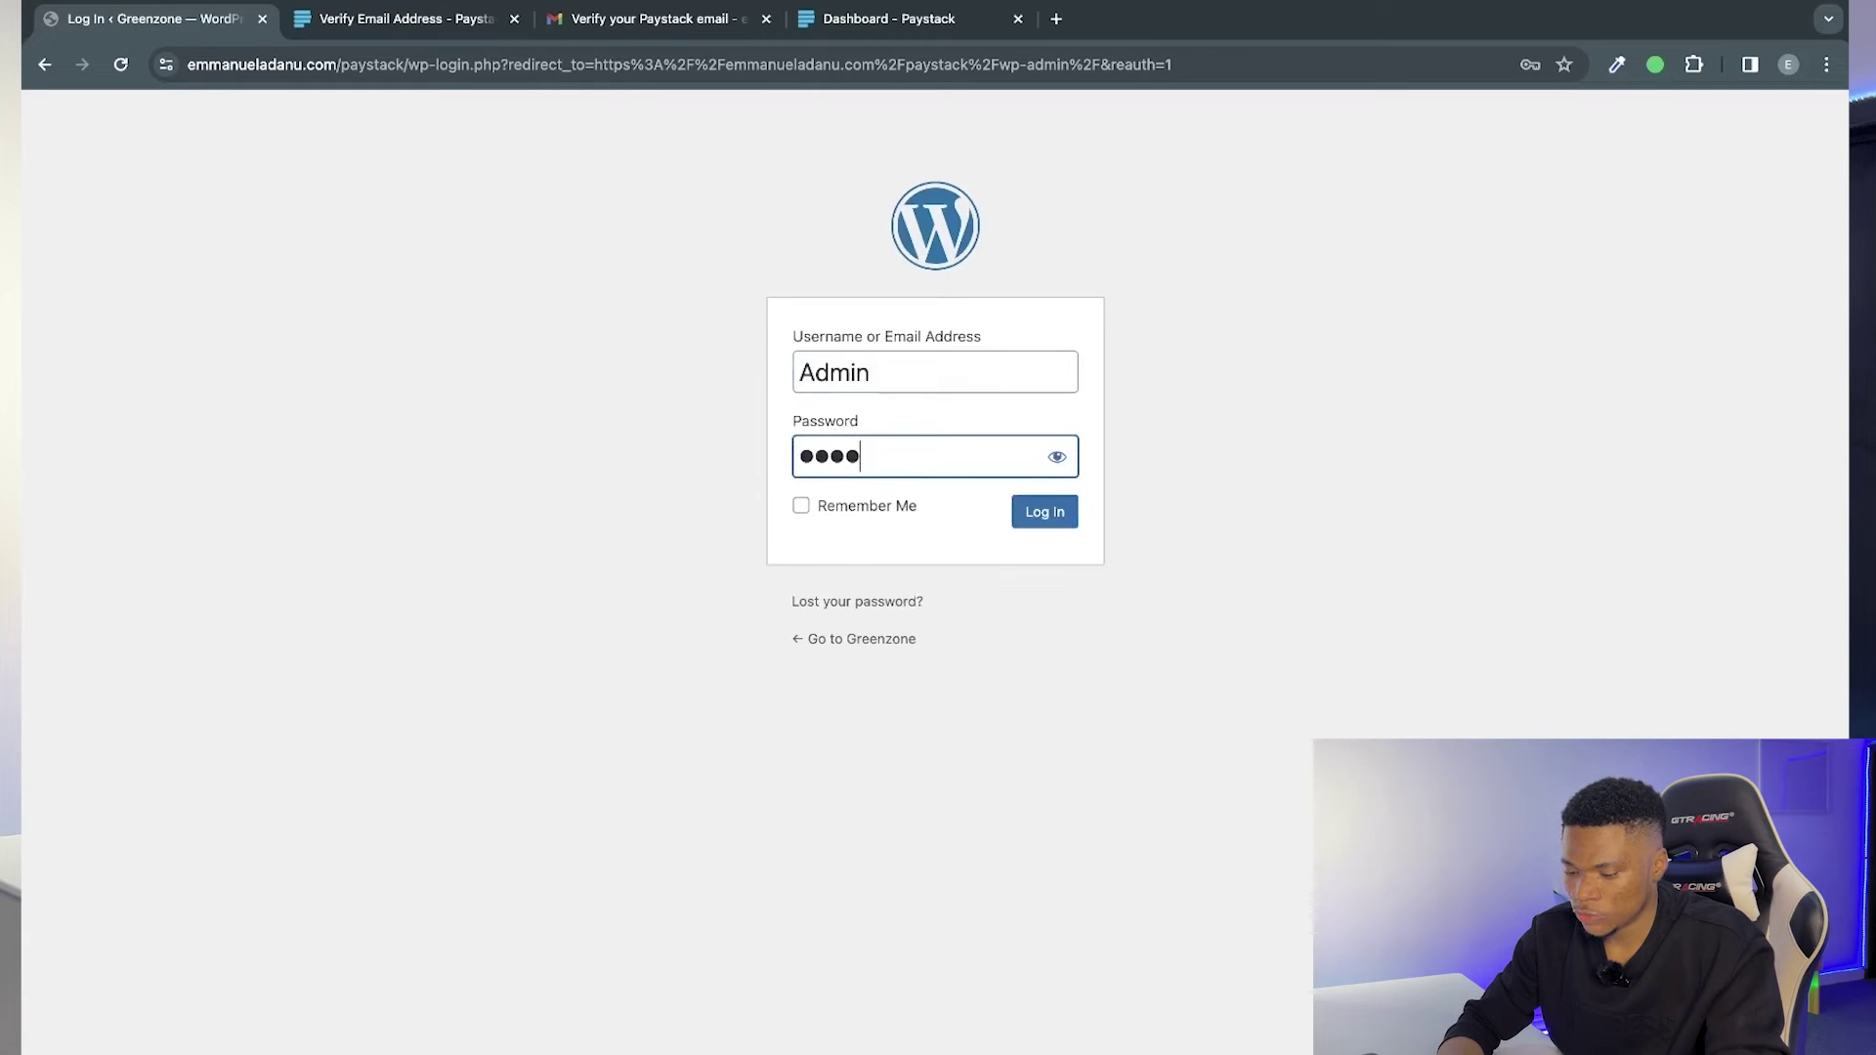
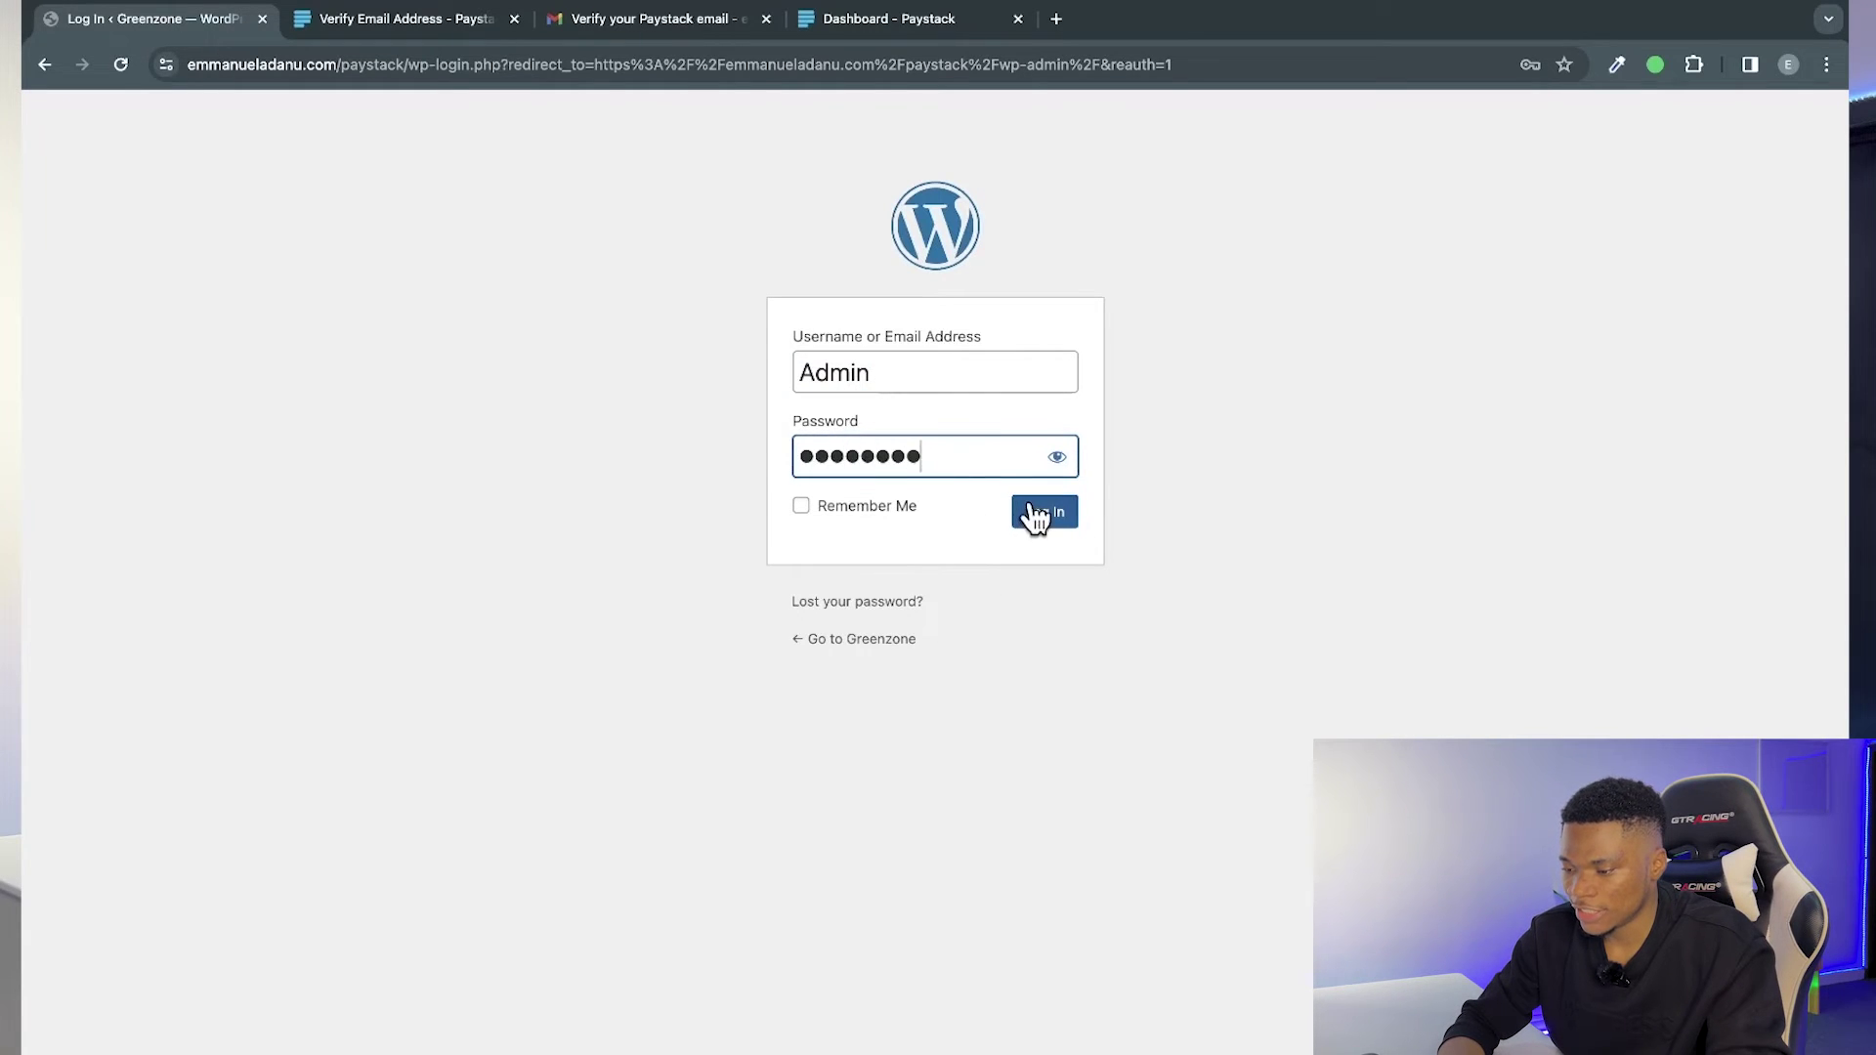
left_click(1026, 511)
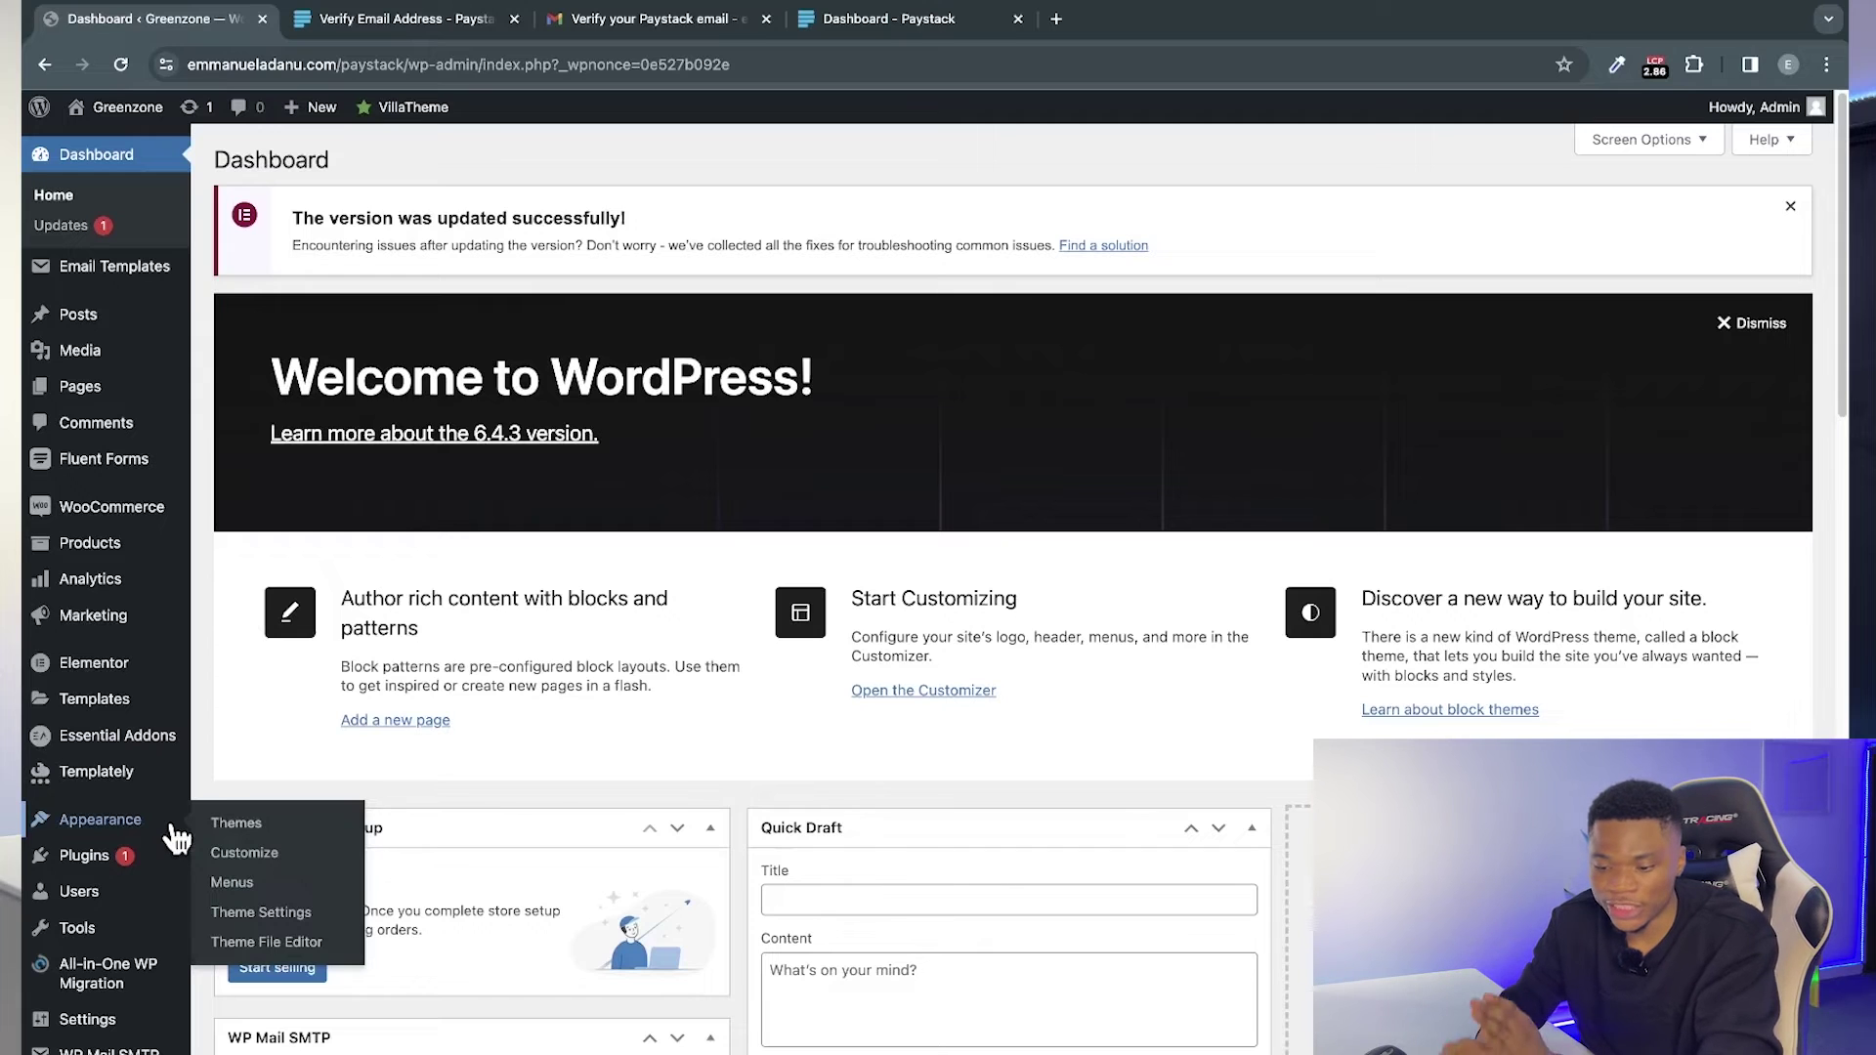
Step: Go to Plugins > Add New Plugin
mouse_move(96, 864)
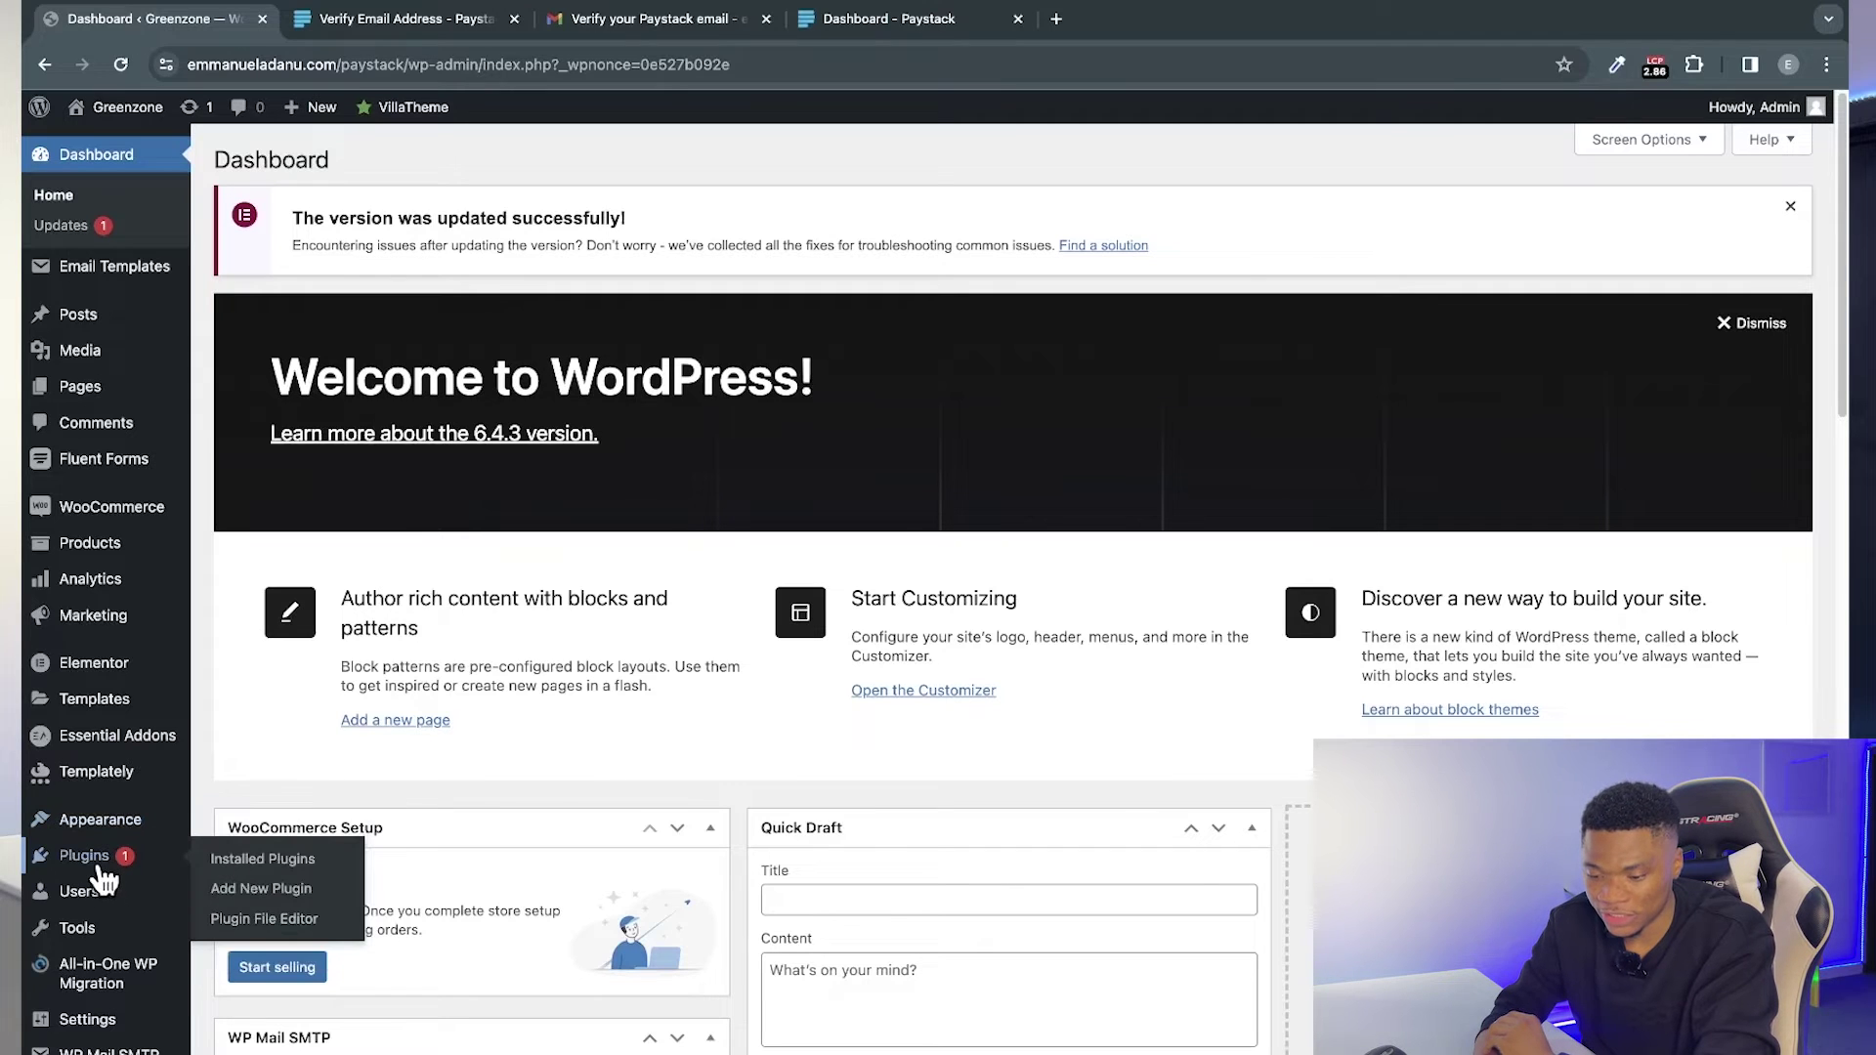
left_click(247, 891)
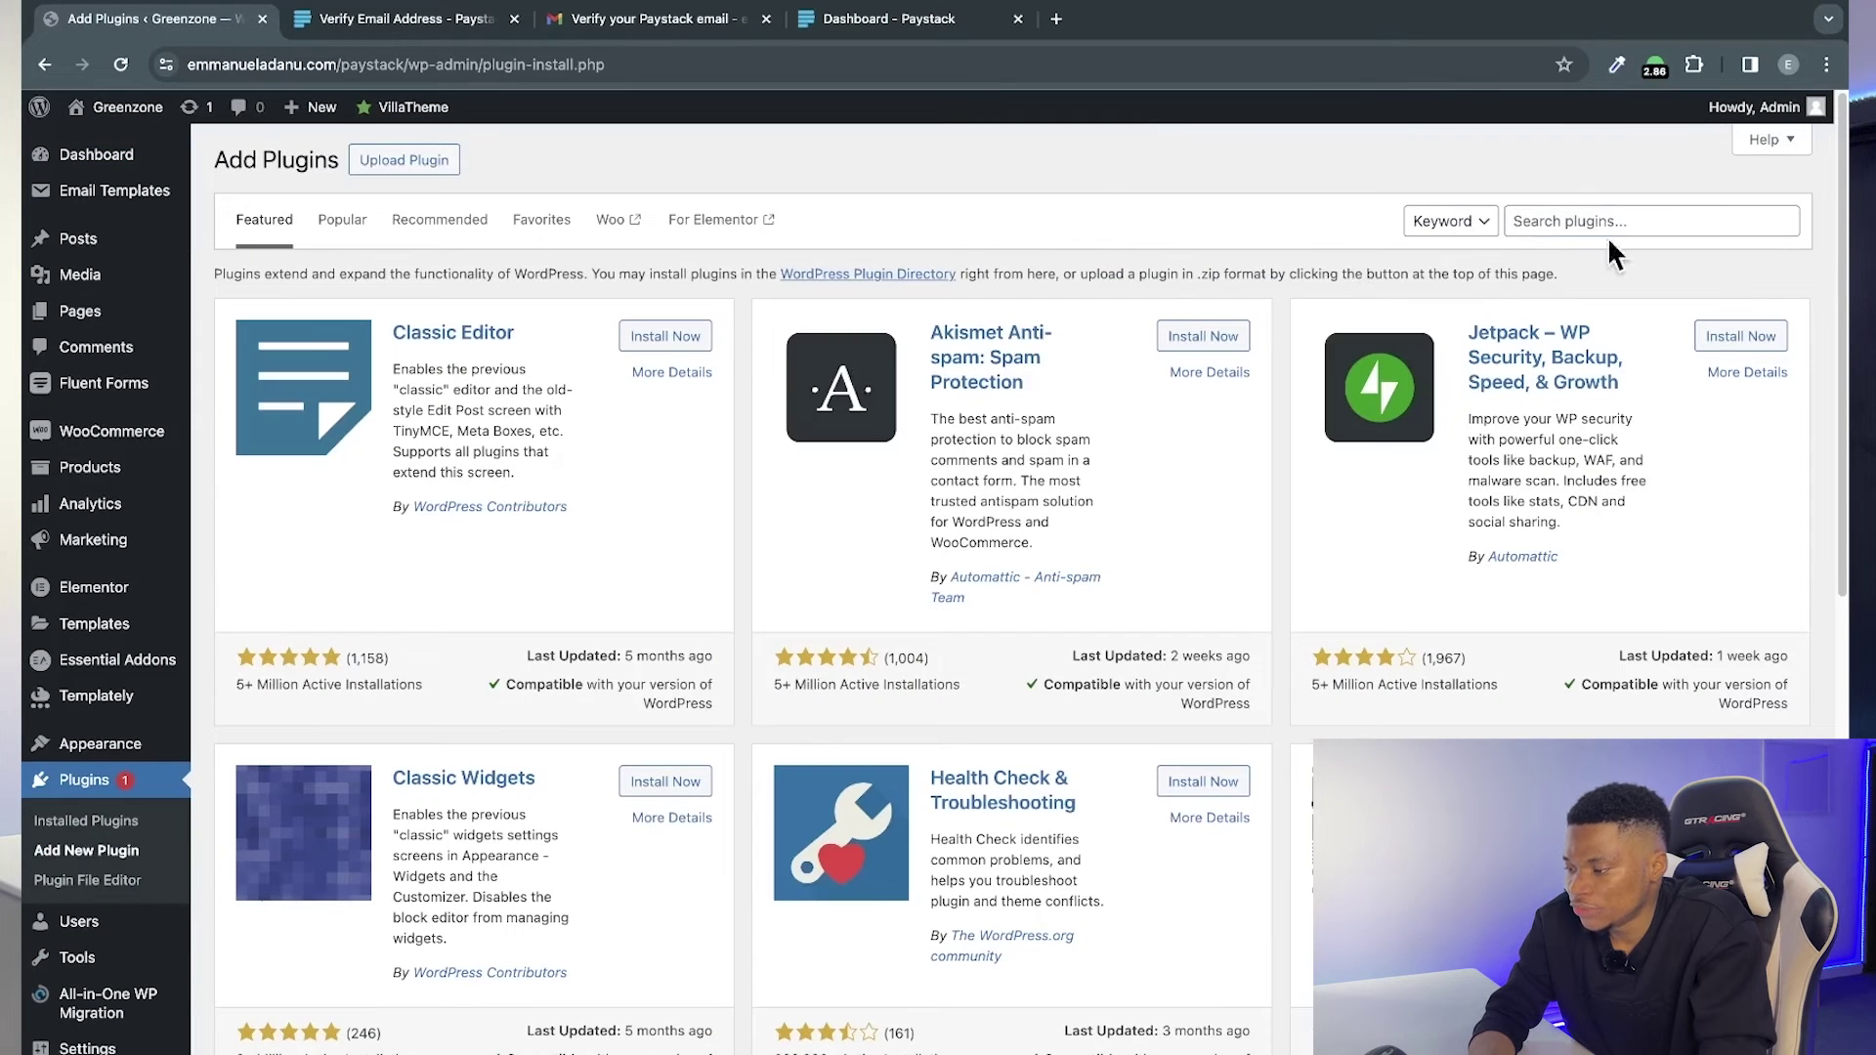
Step: Search for 'Paystack' and install the Paystack WooCommerce Payment Gateway plugin
left_click(1564, 226)
type("Pa")
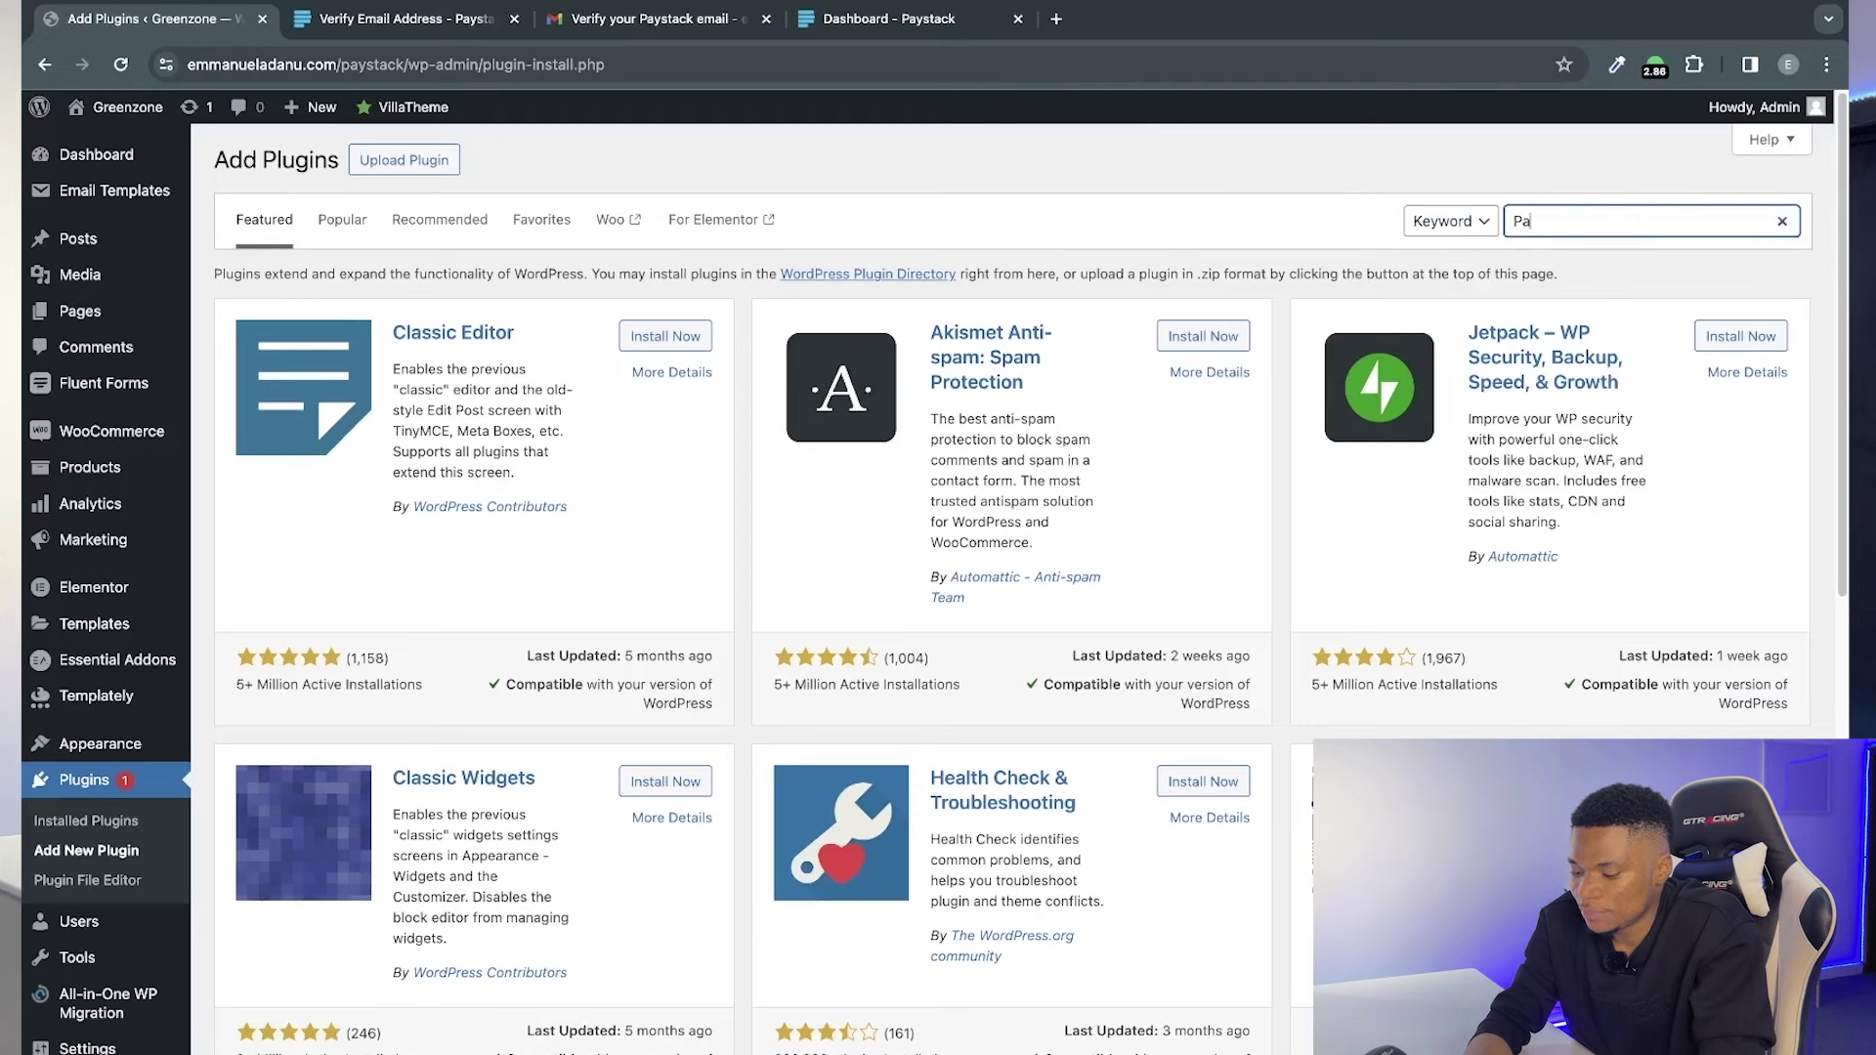
type("ystack")
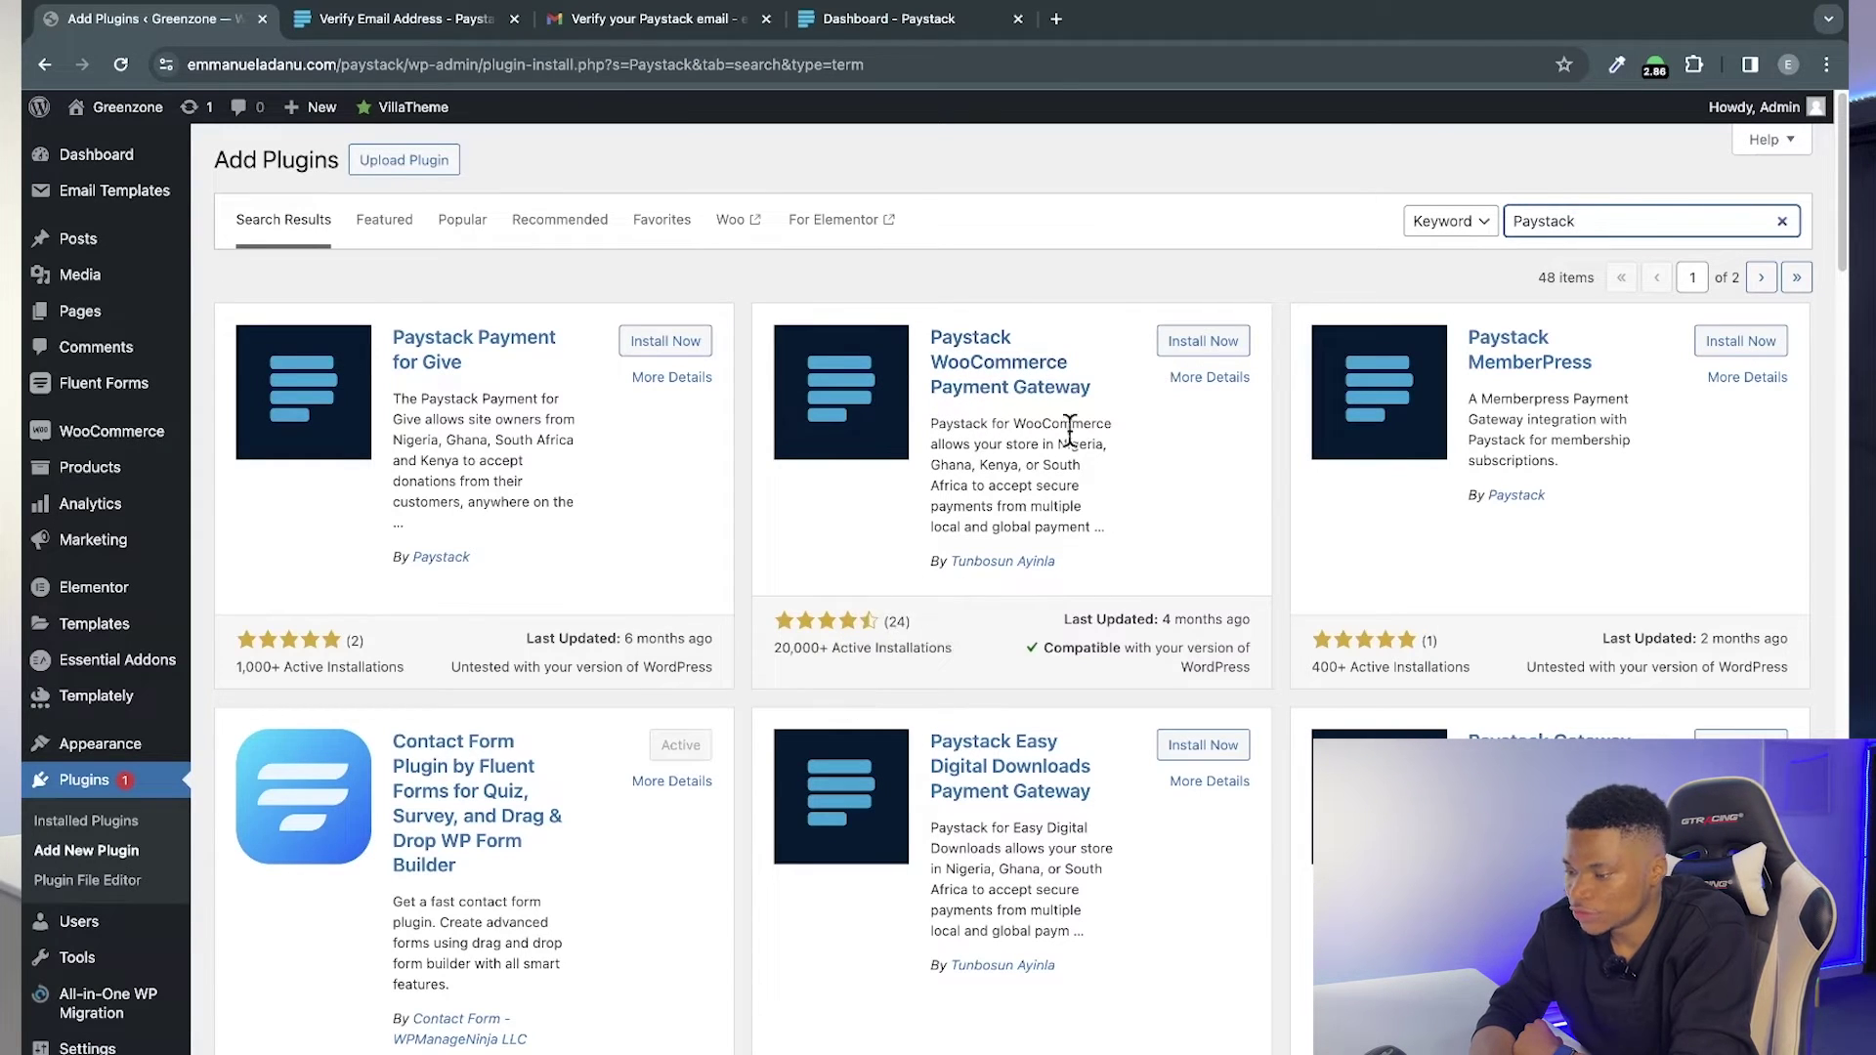
left_click(1217, 344)
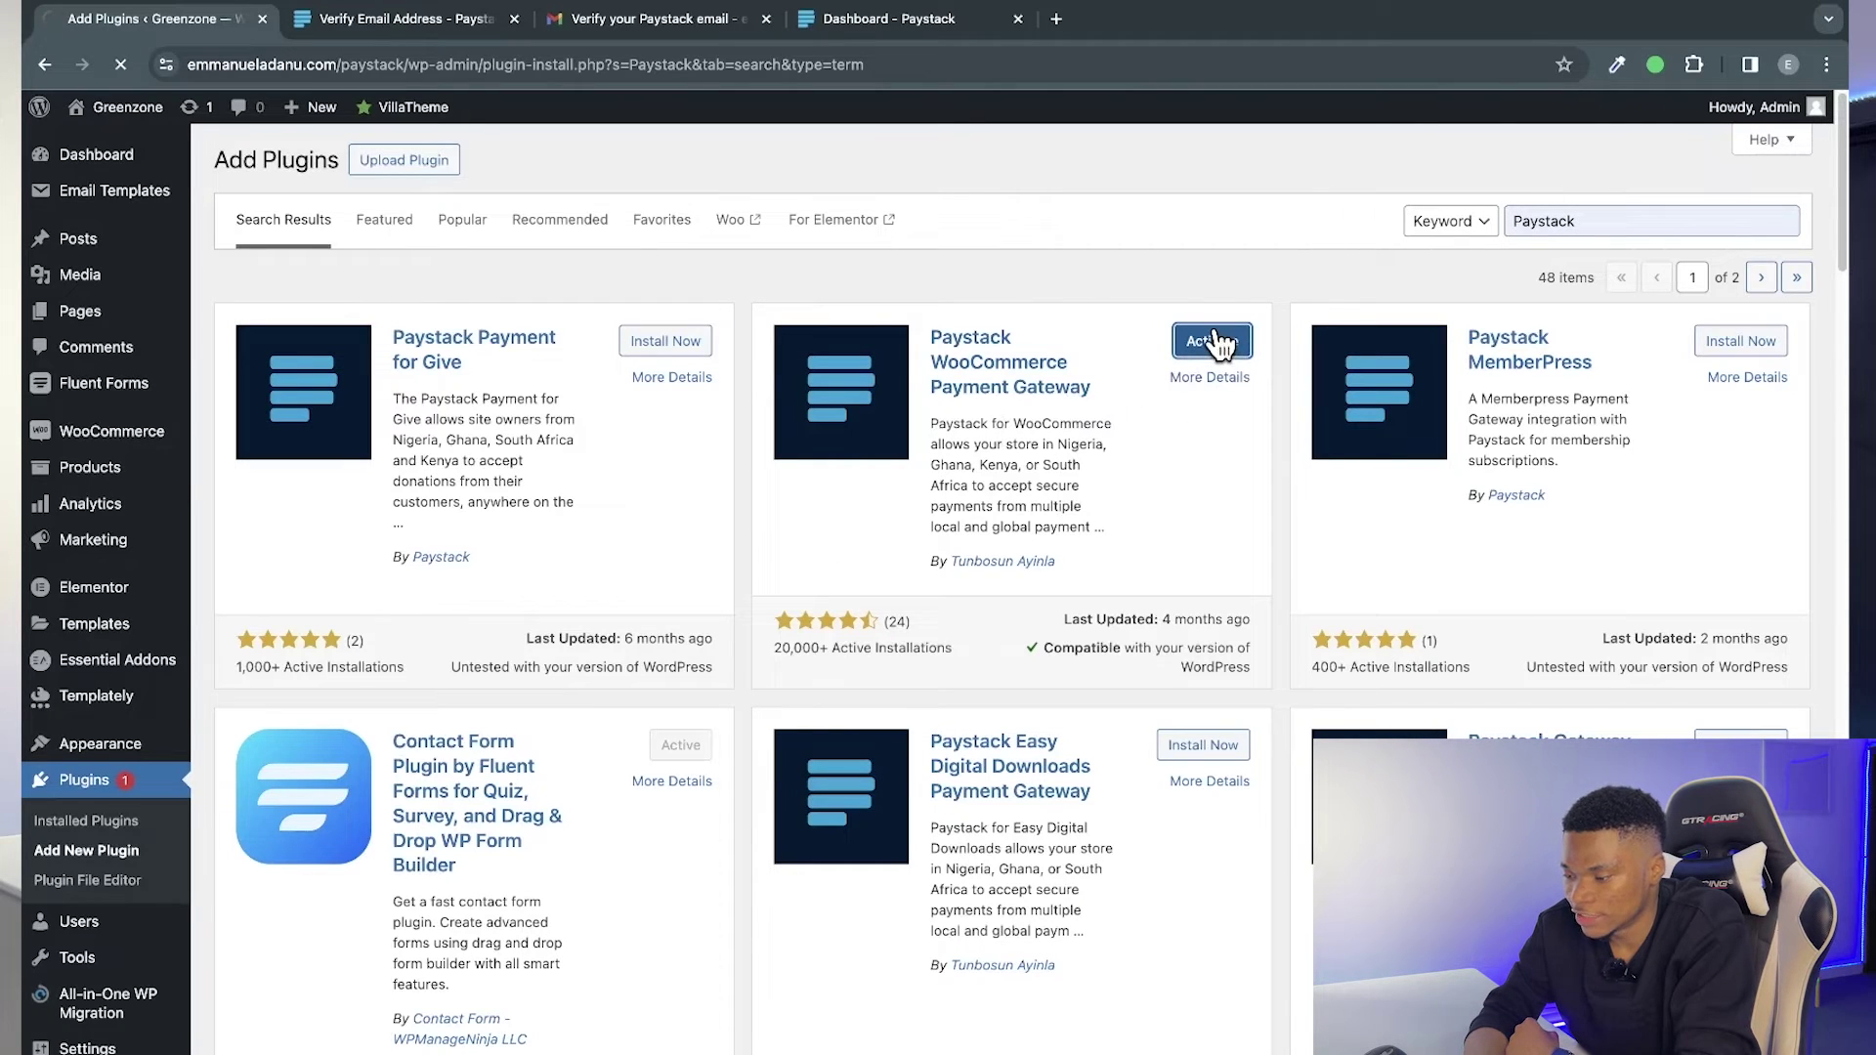
scroll(326, 854, "down", 2)
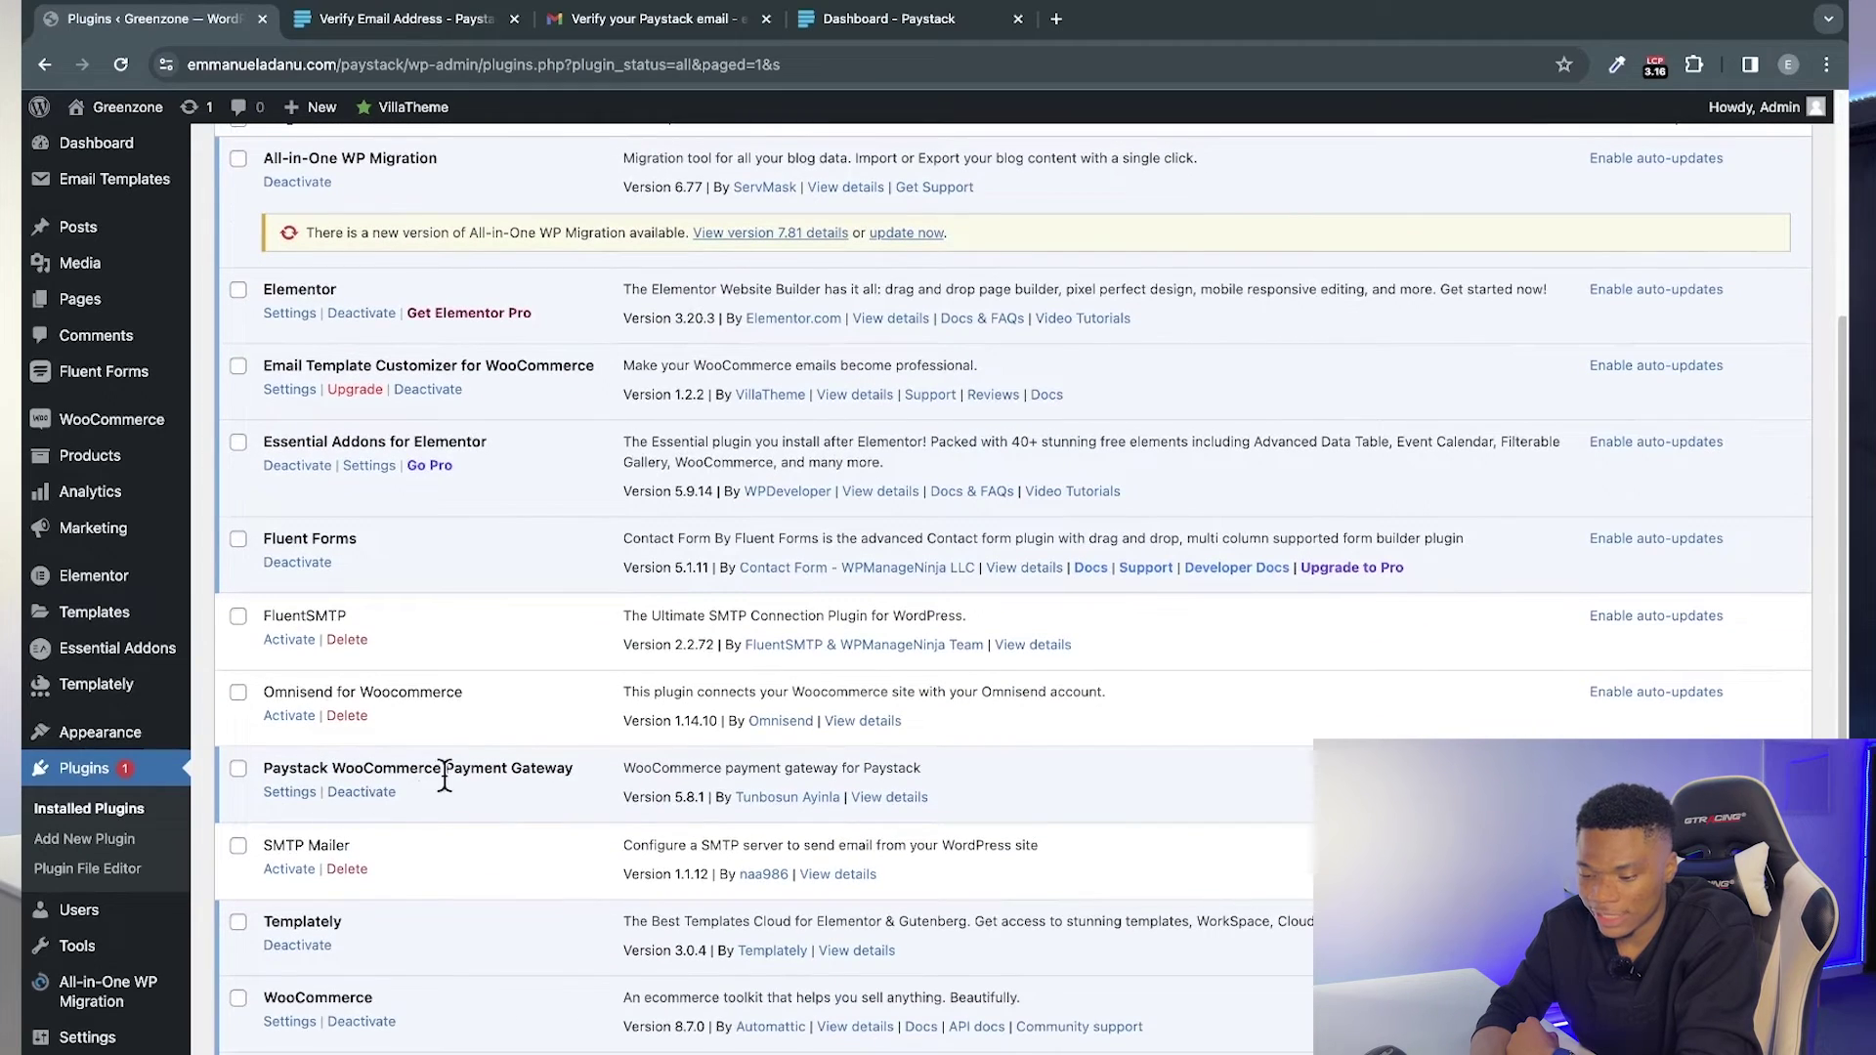
scroll(498, 768, "down", 1)
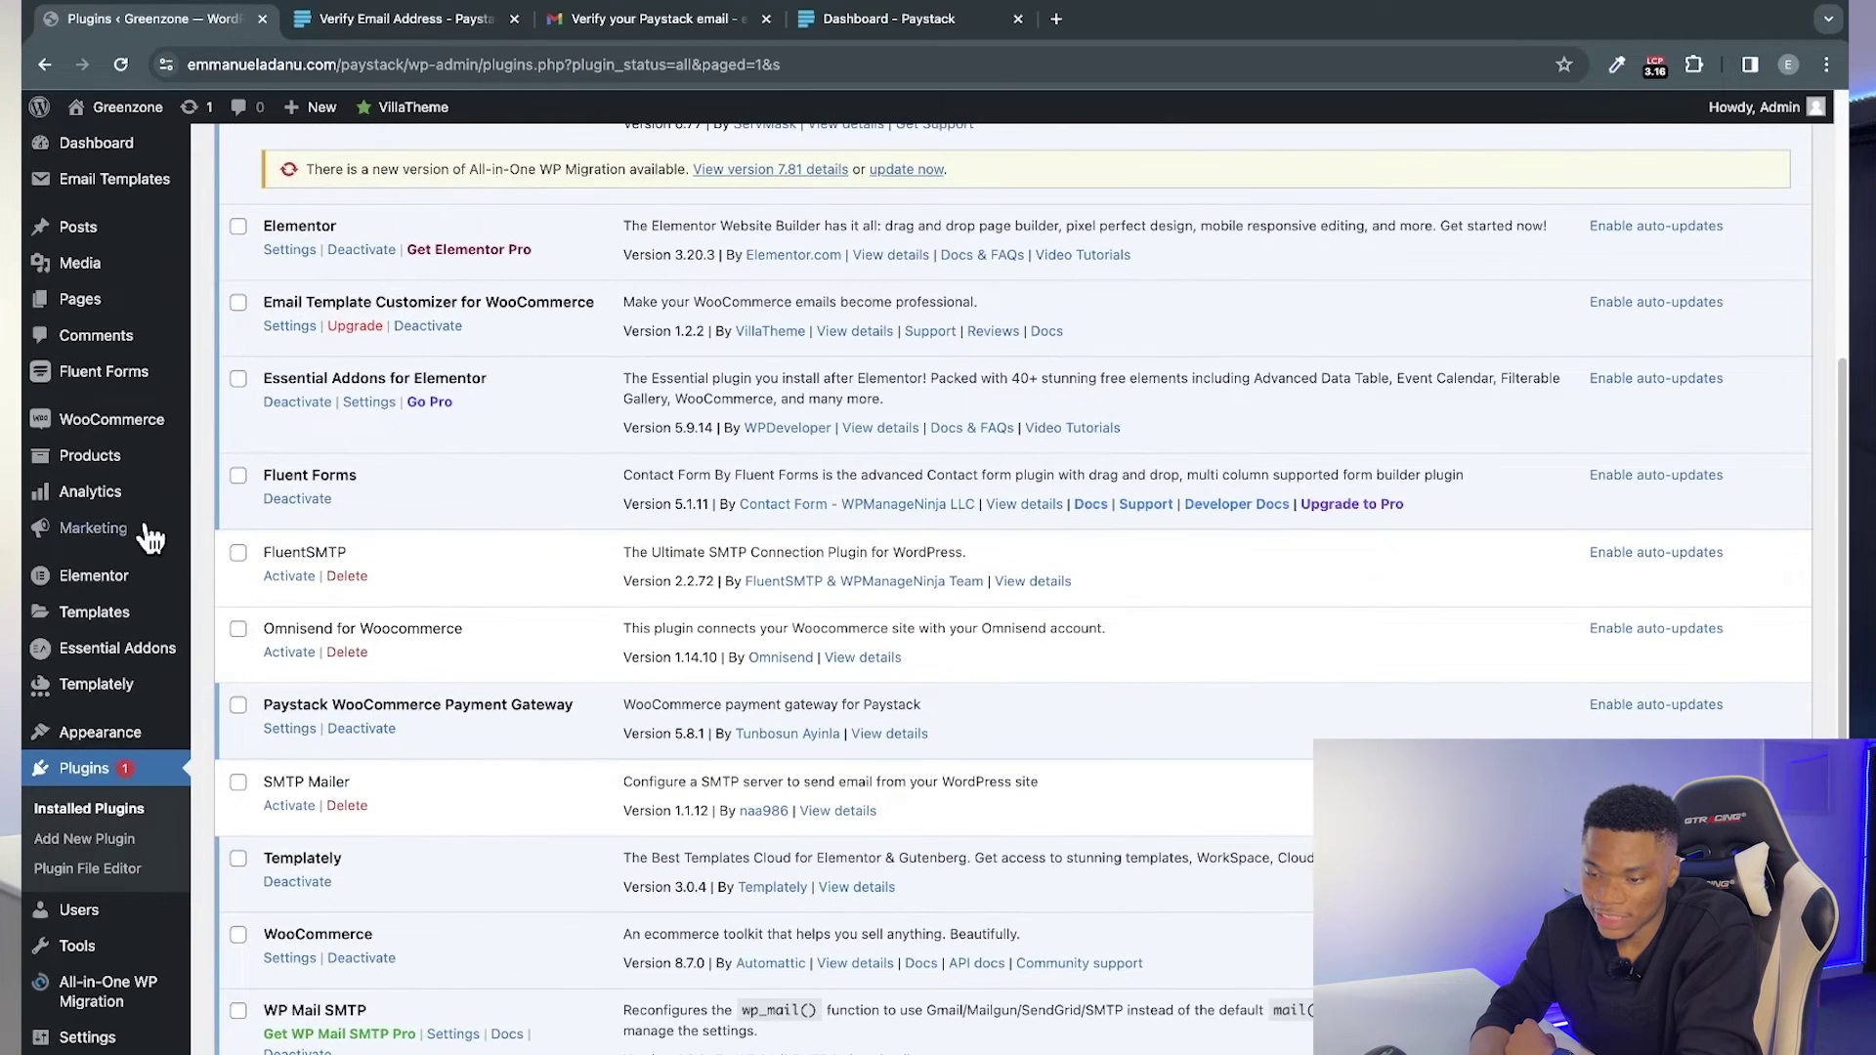
mouse_move(128, 416)
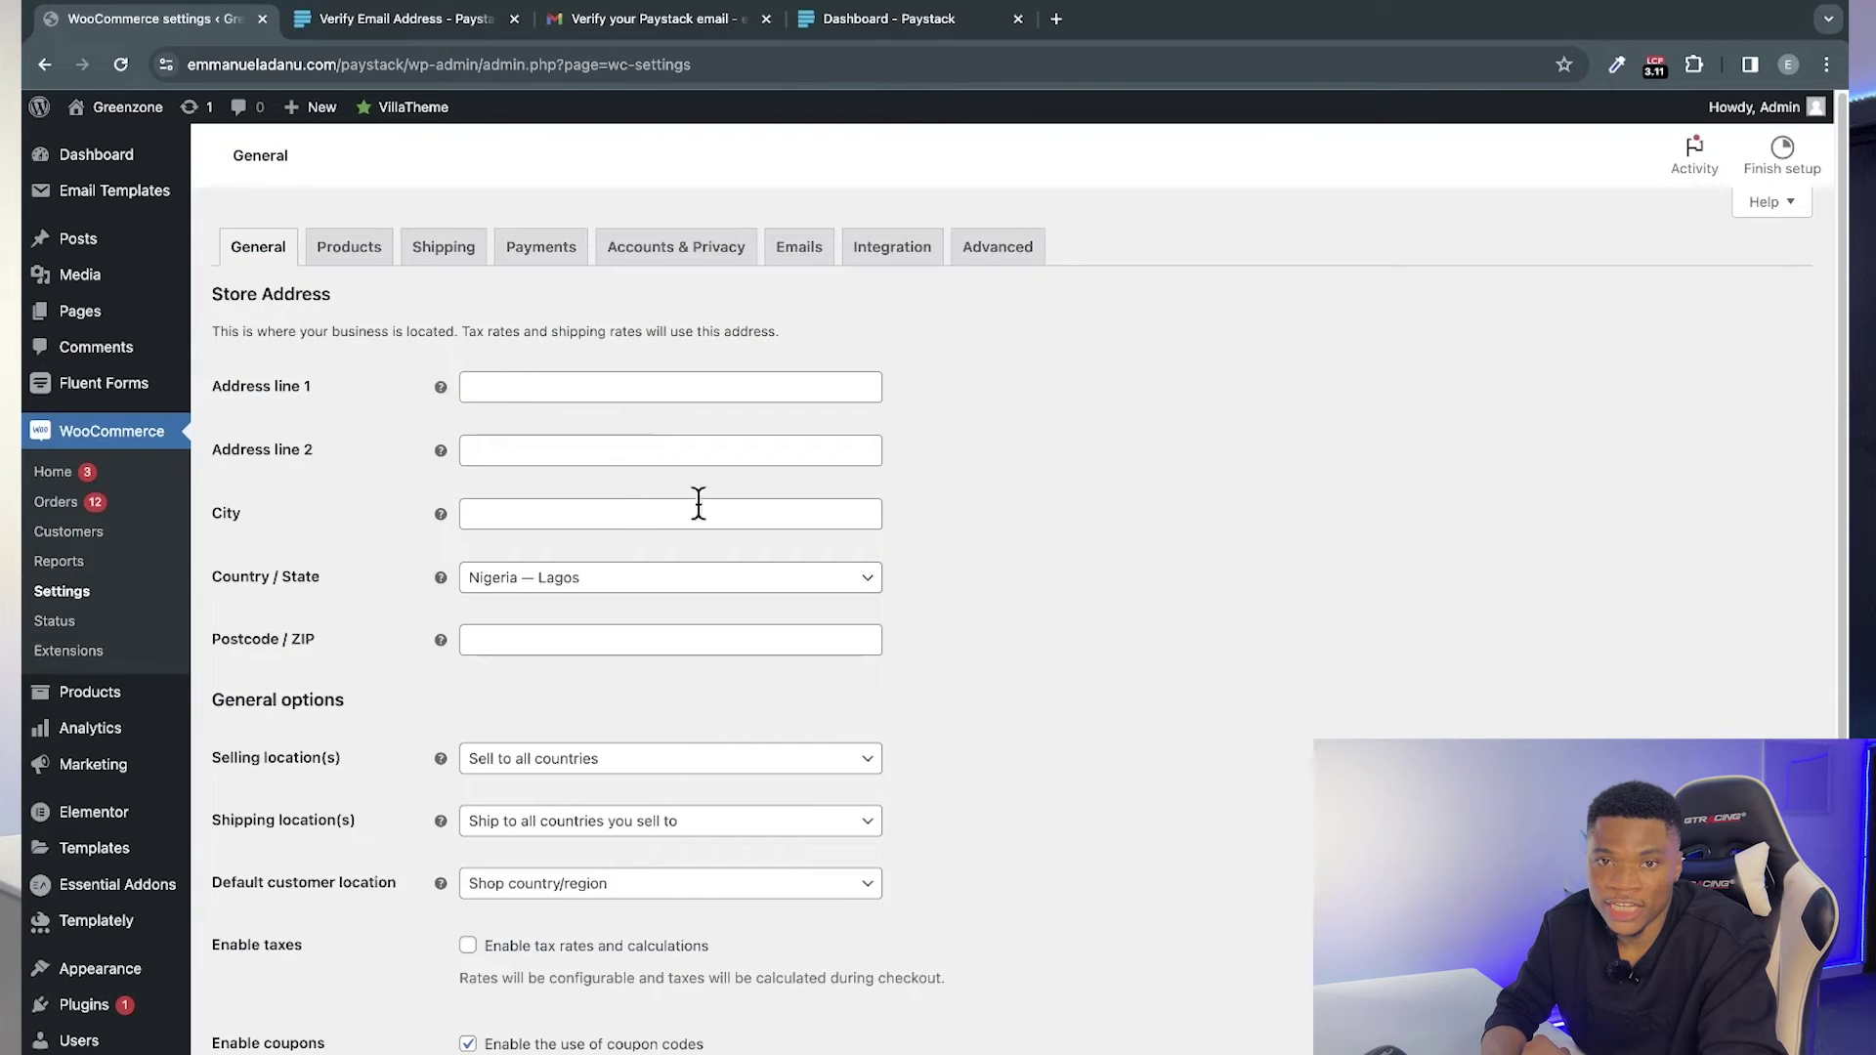
Step: Open the Paystack gateway setup under WooCommerce Payments, leaving the checkout description unchanged
left_click(559, 244)
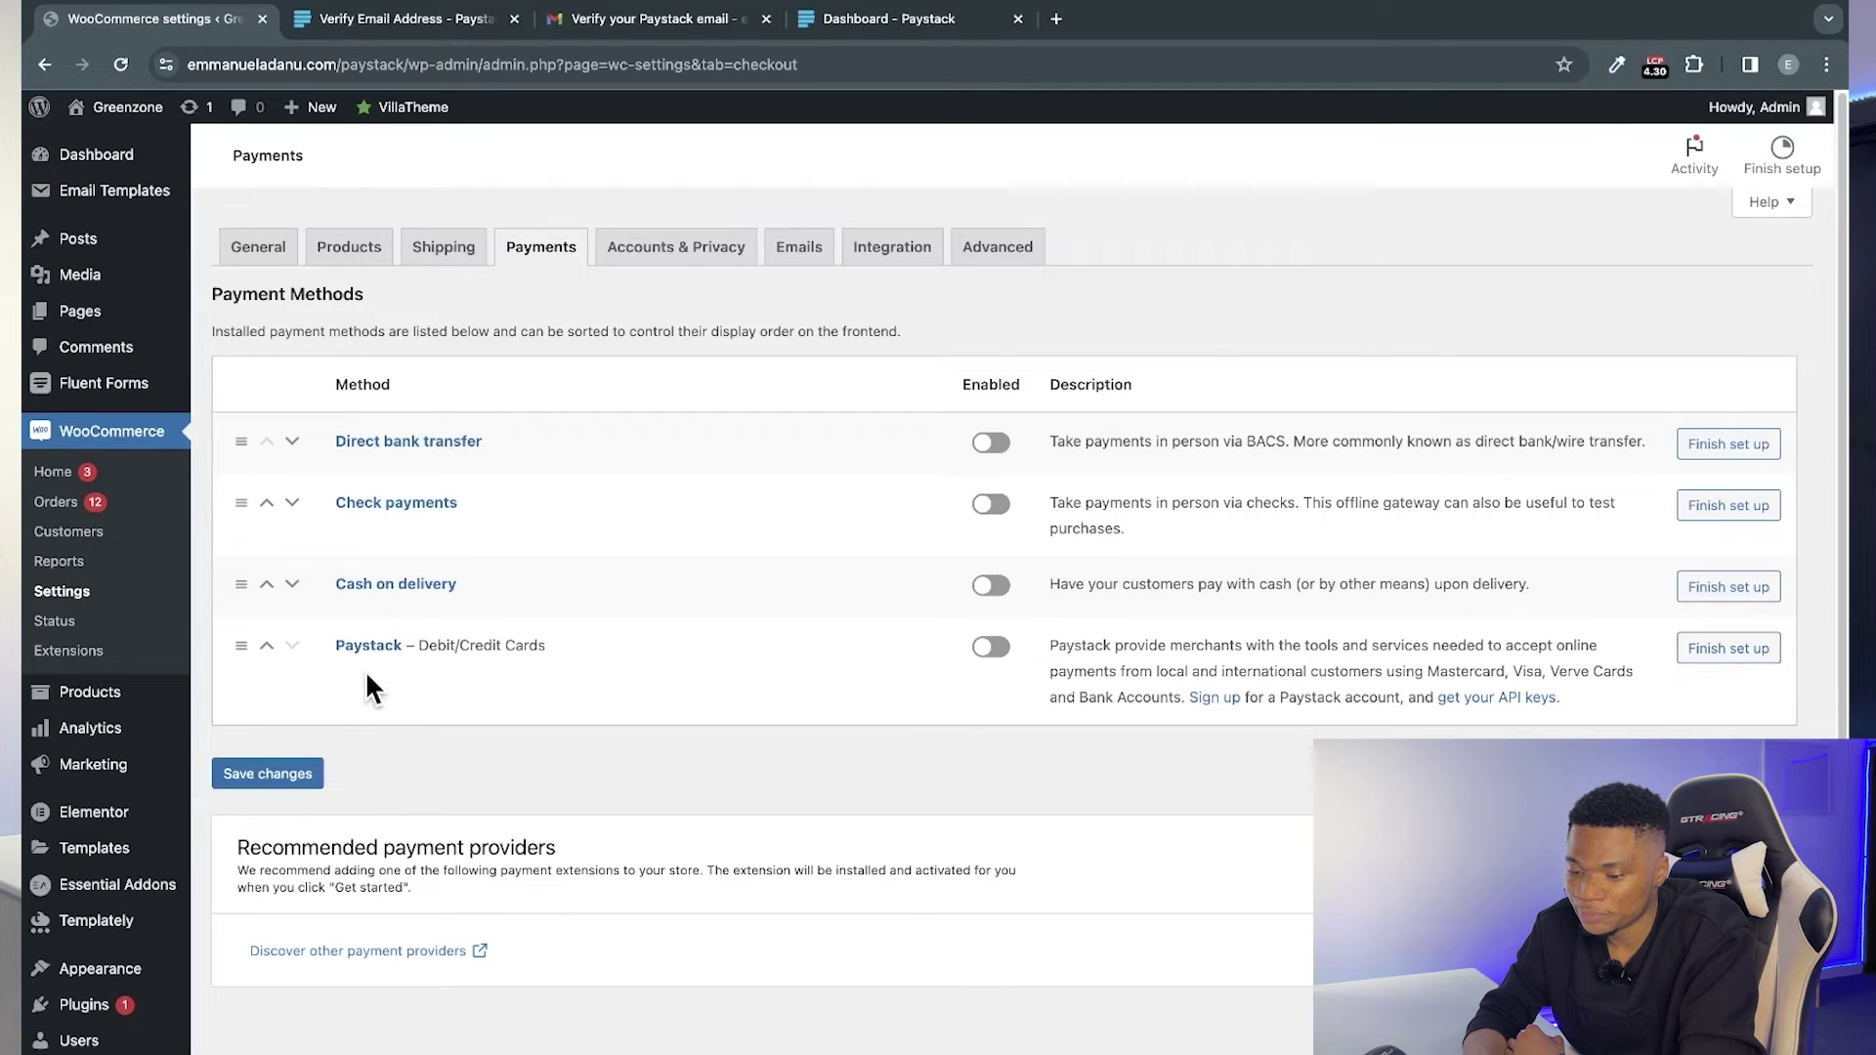
left_click(1729, 649)
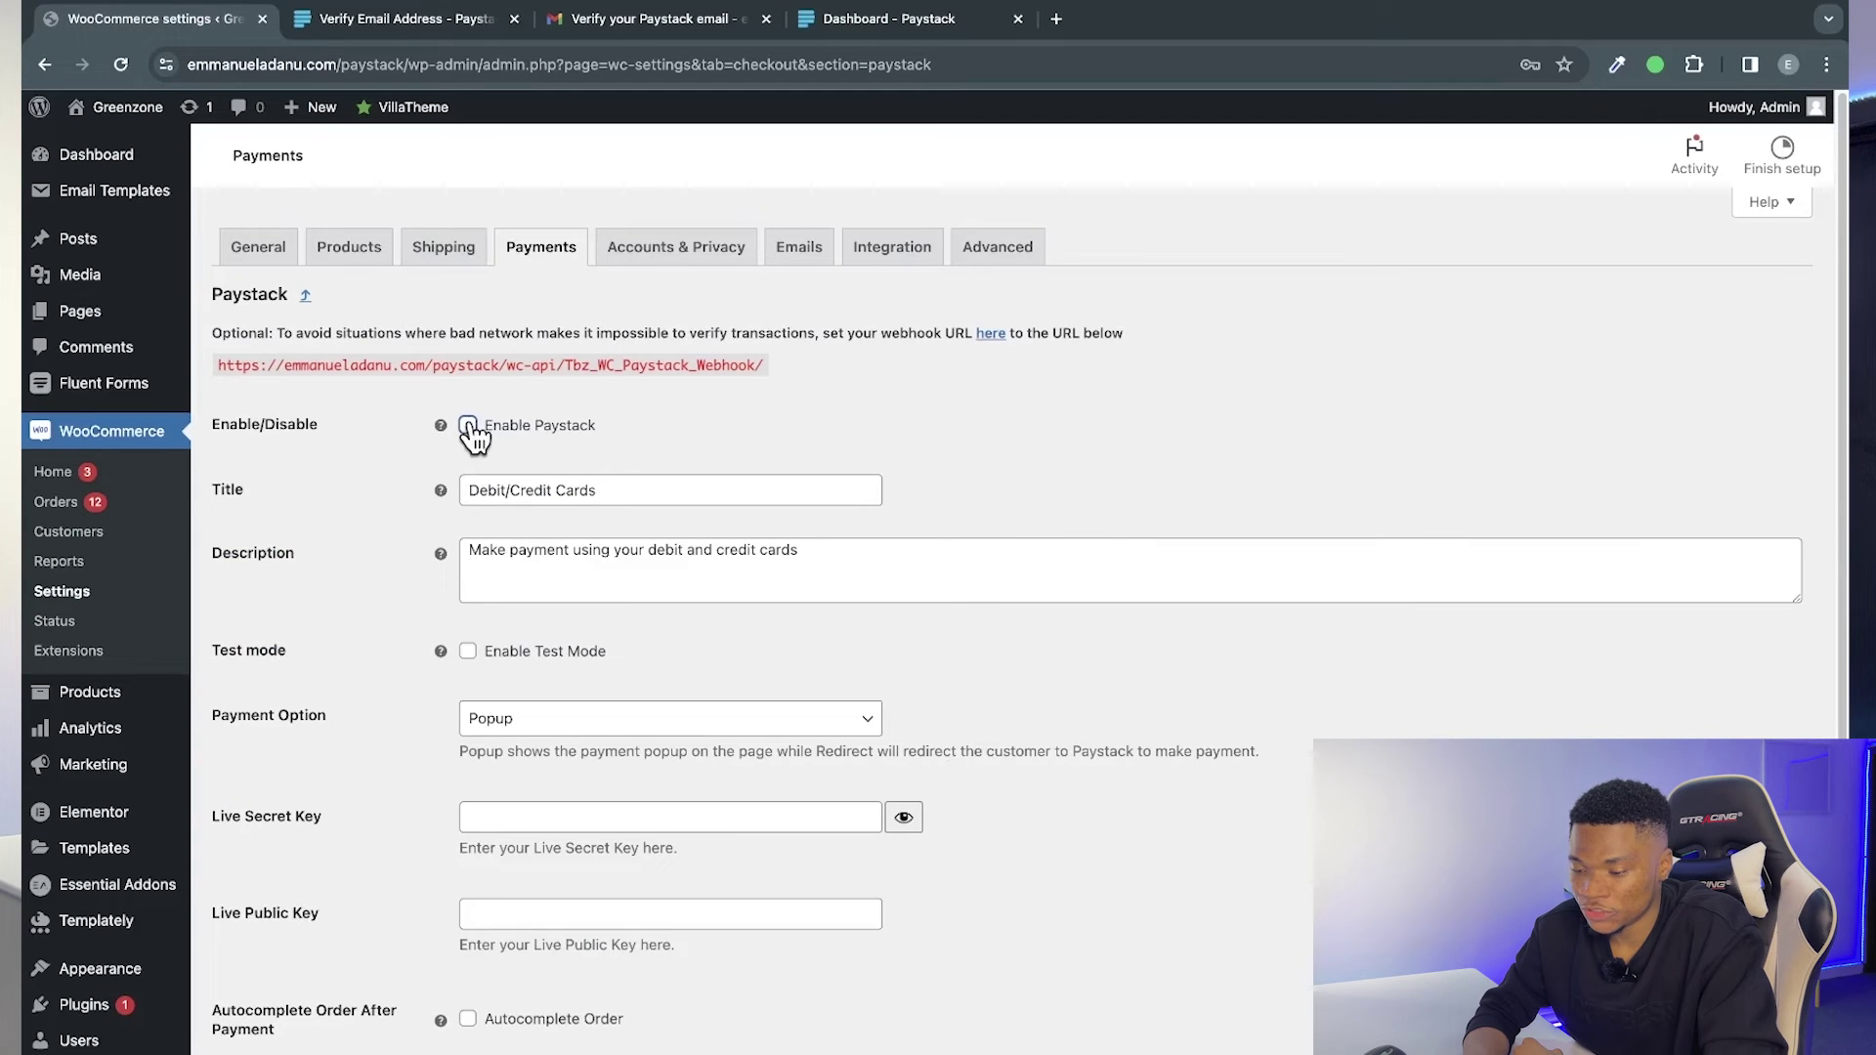
scroll(548, 523, "down", 1)
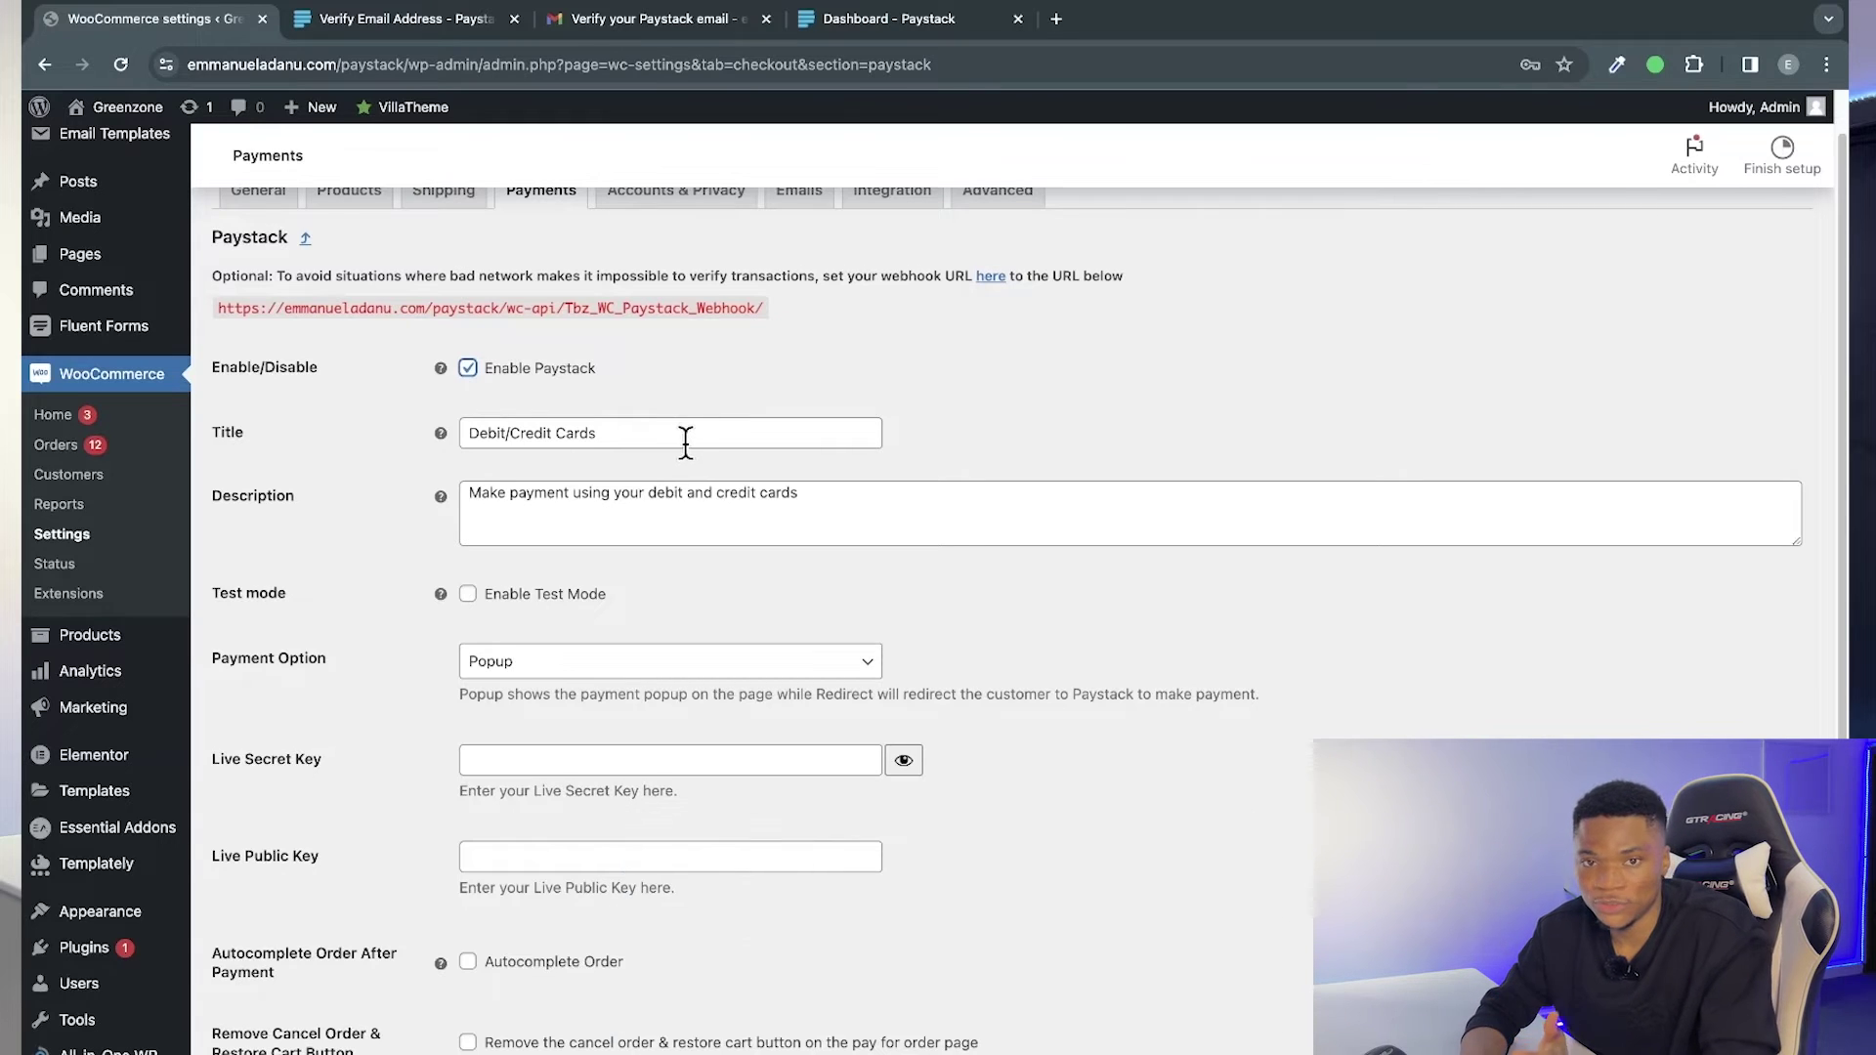
scroll(666, 447, "down", 1)
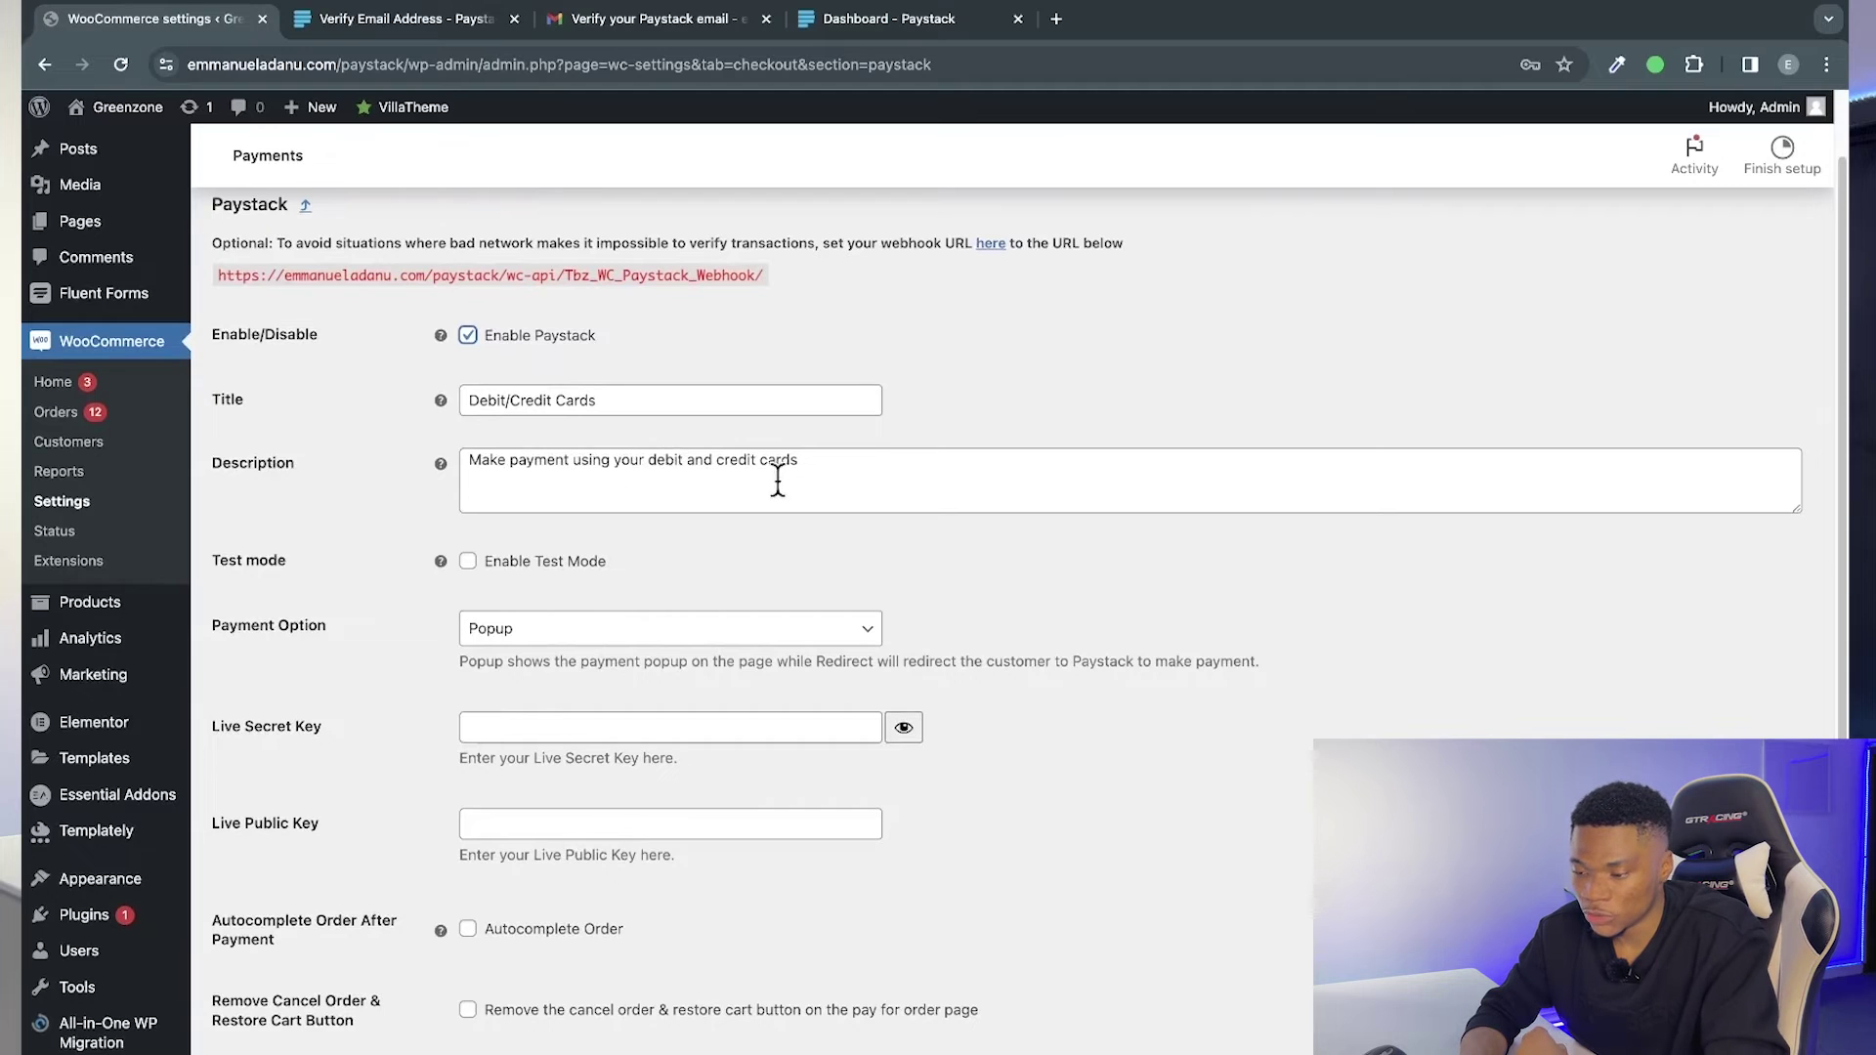
left_click_drag(799, 460, 479, 457)
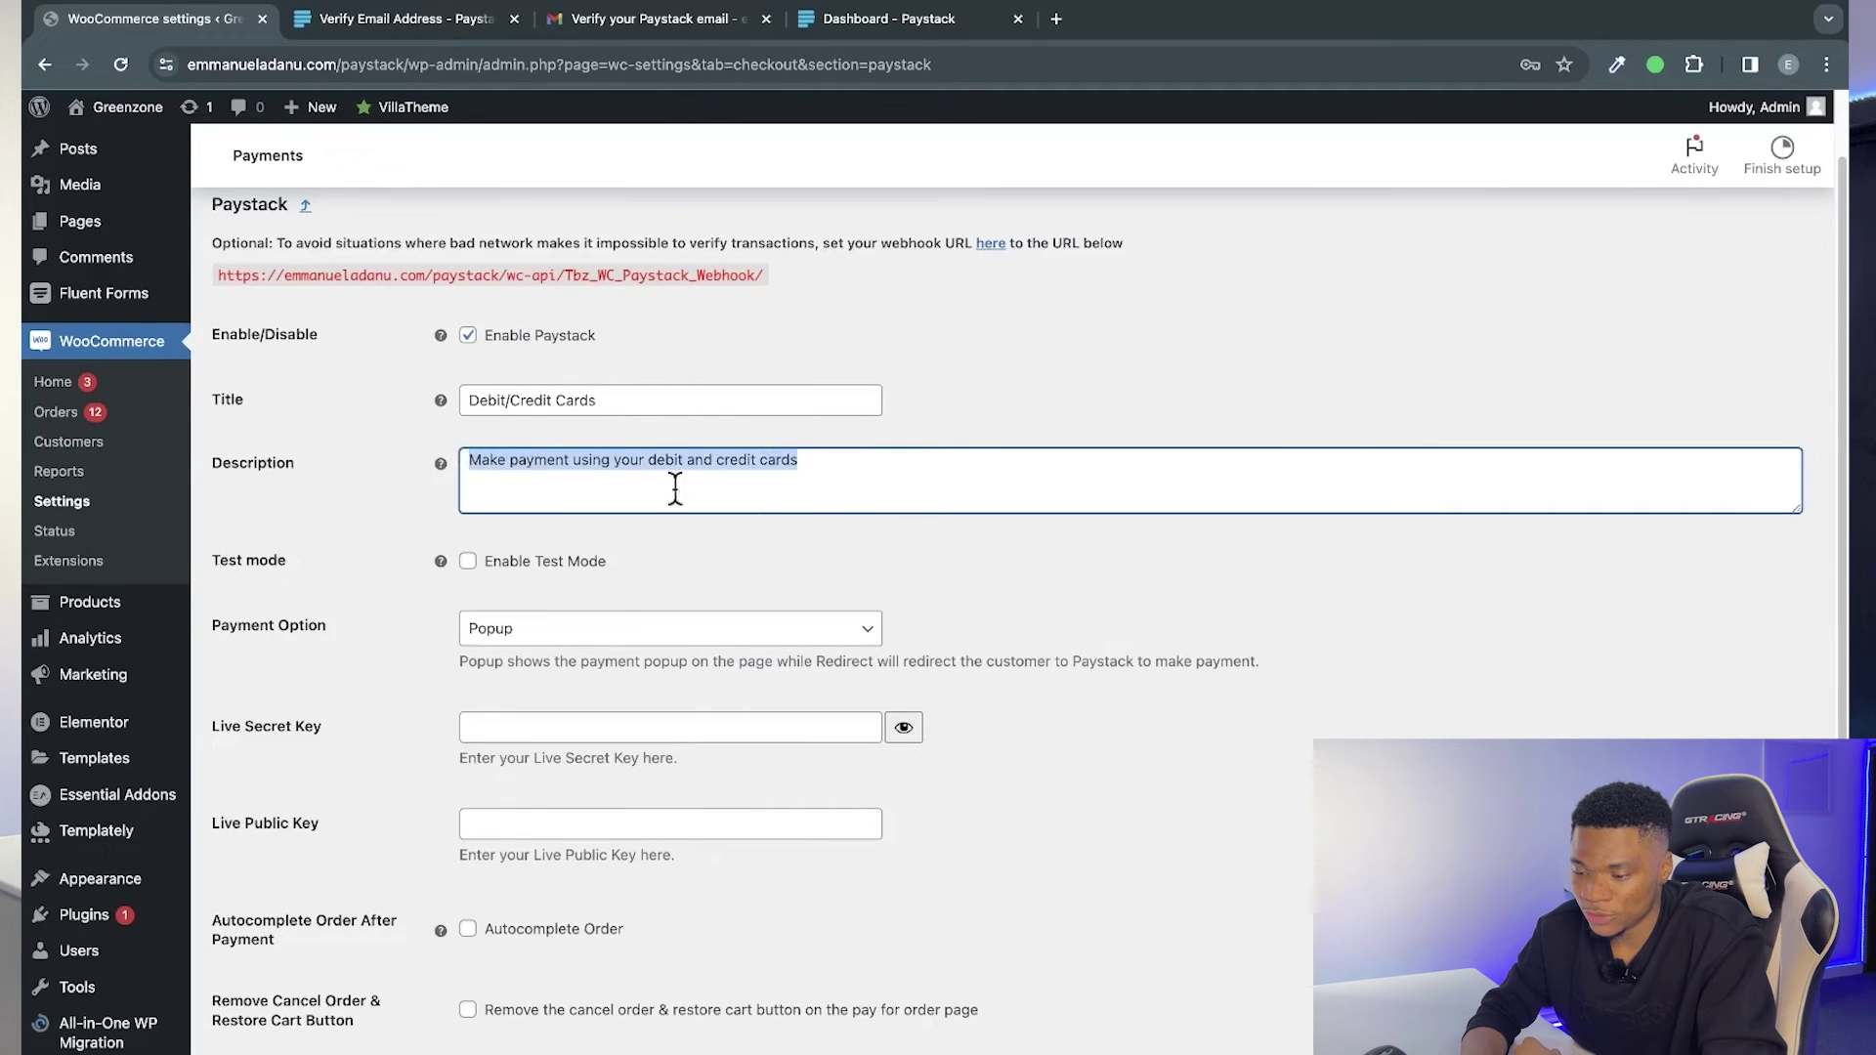
left_click(914, 575)
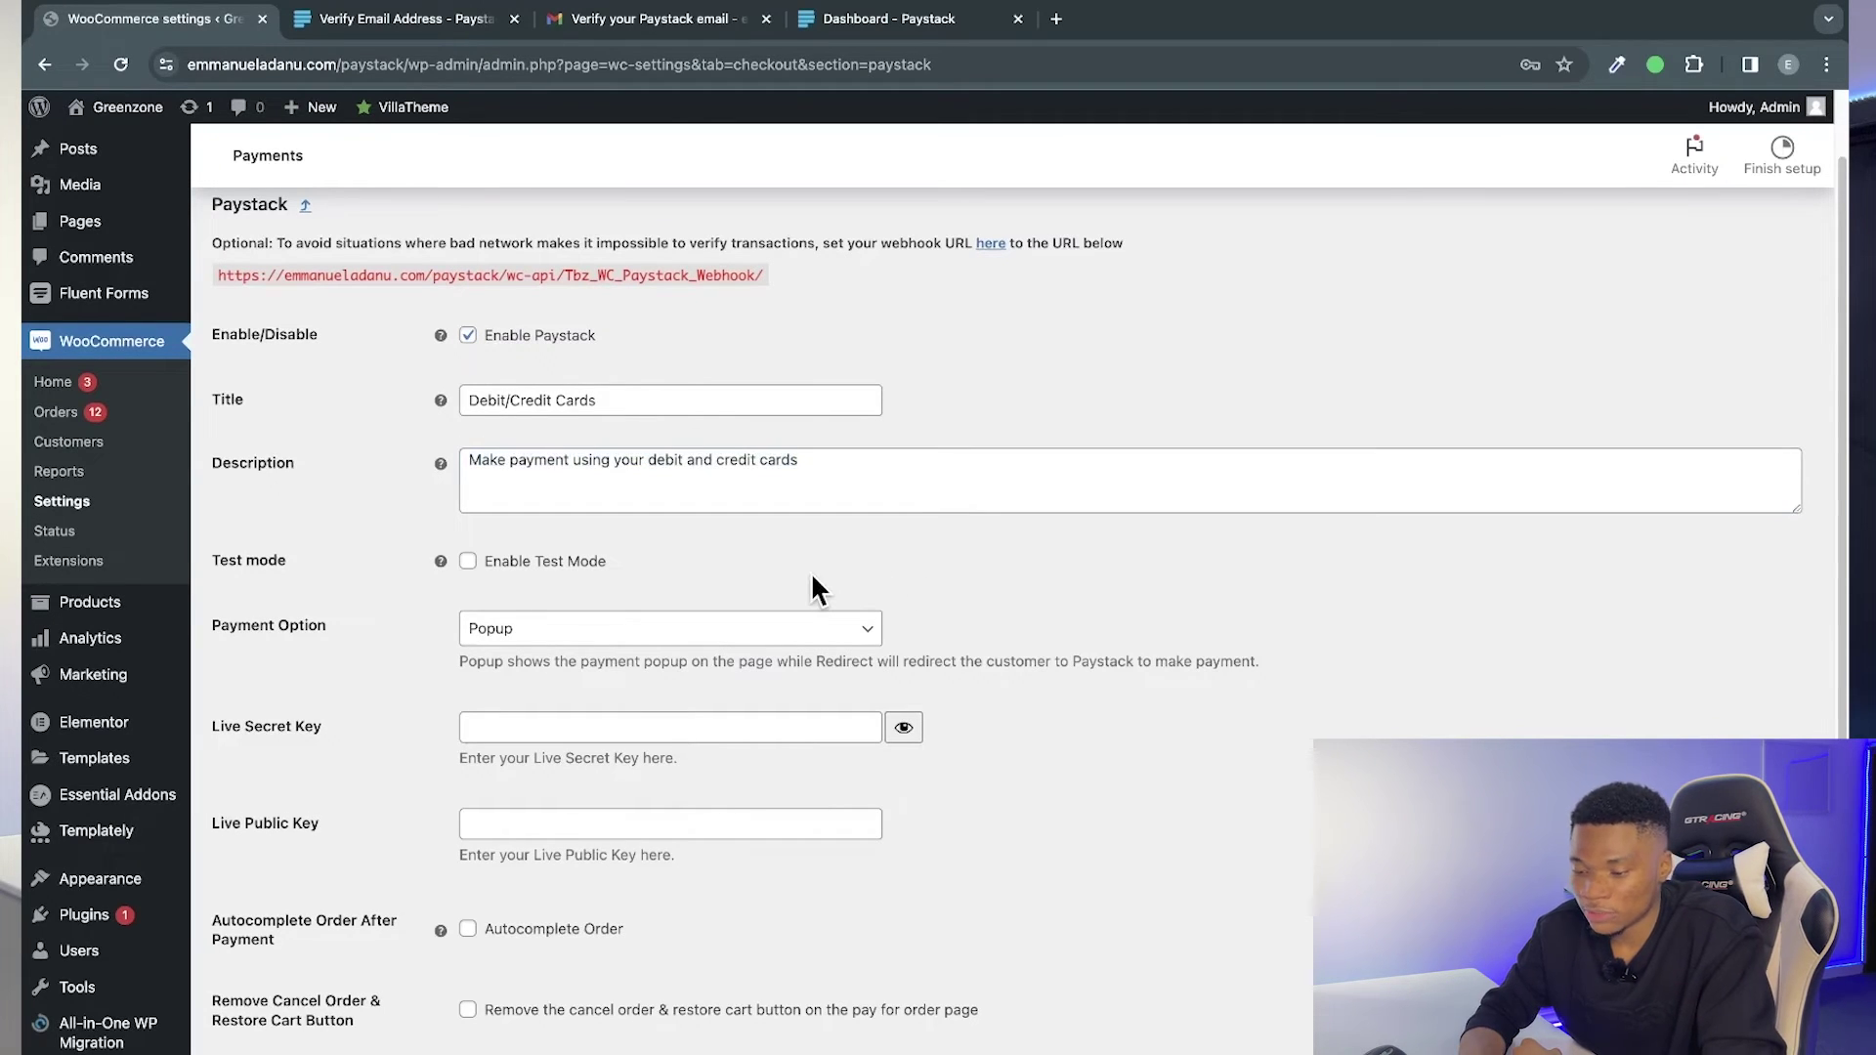
Step: Keep Popup as the payment option, then go to the Paystack dashboard tab
scroll(816, 581, "down", 5)
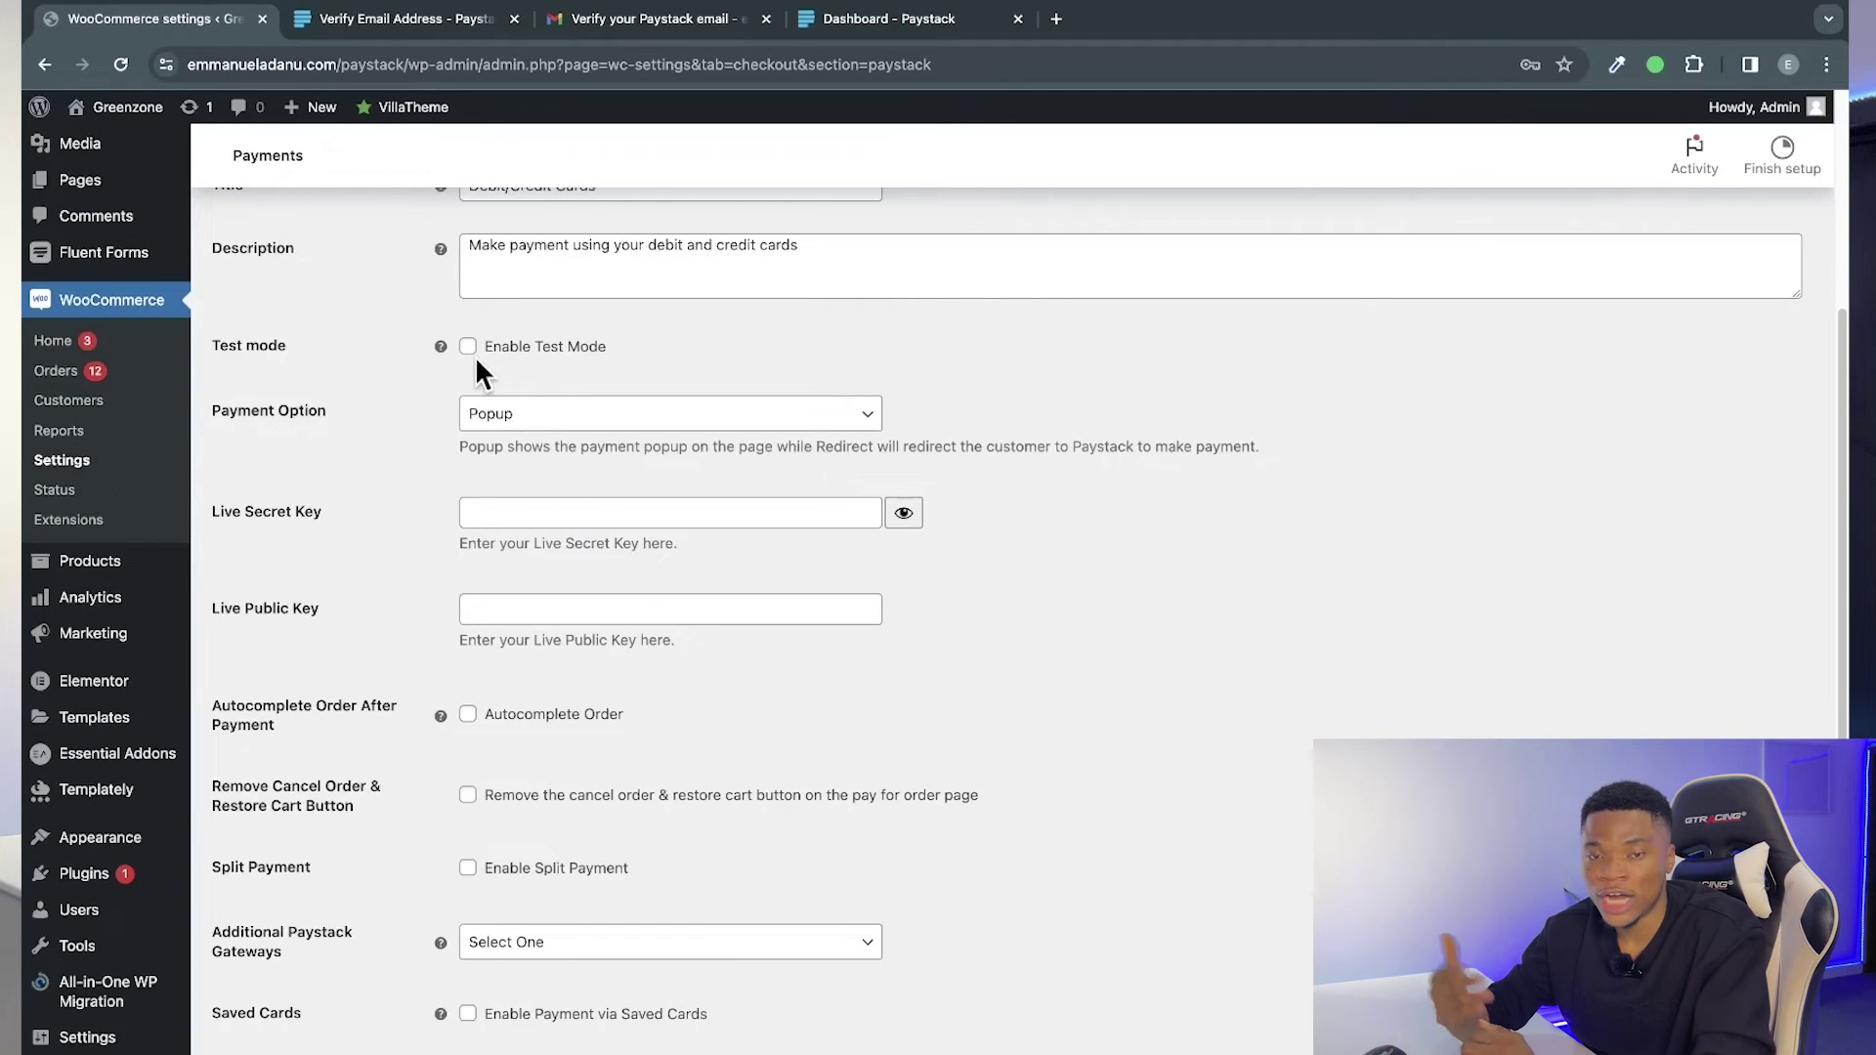
scroll(547, 482, "down", 1)
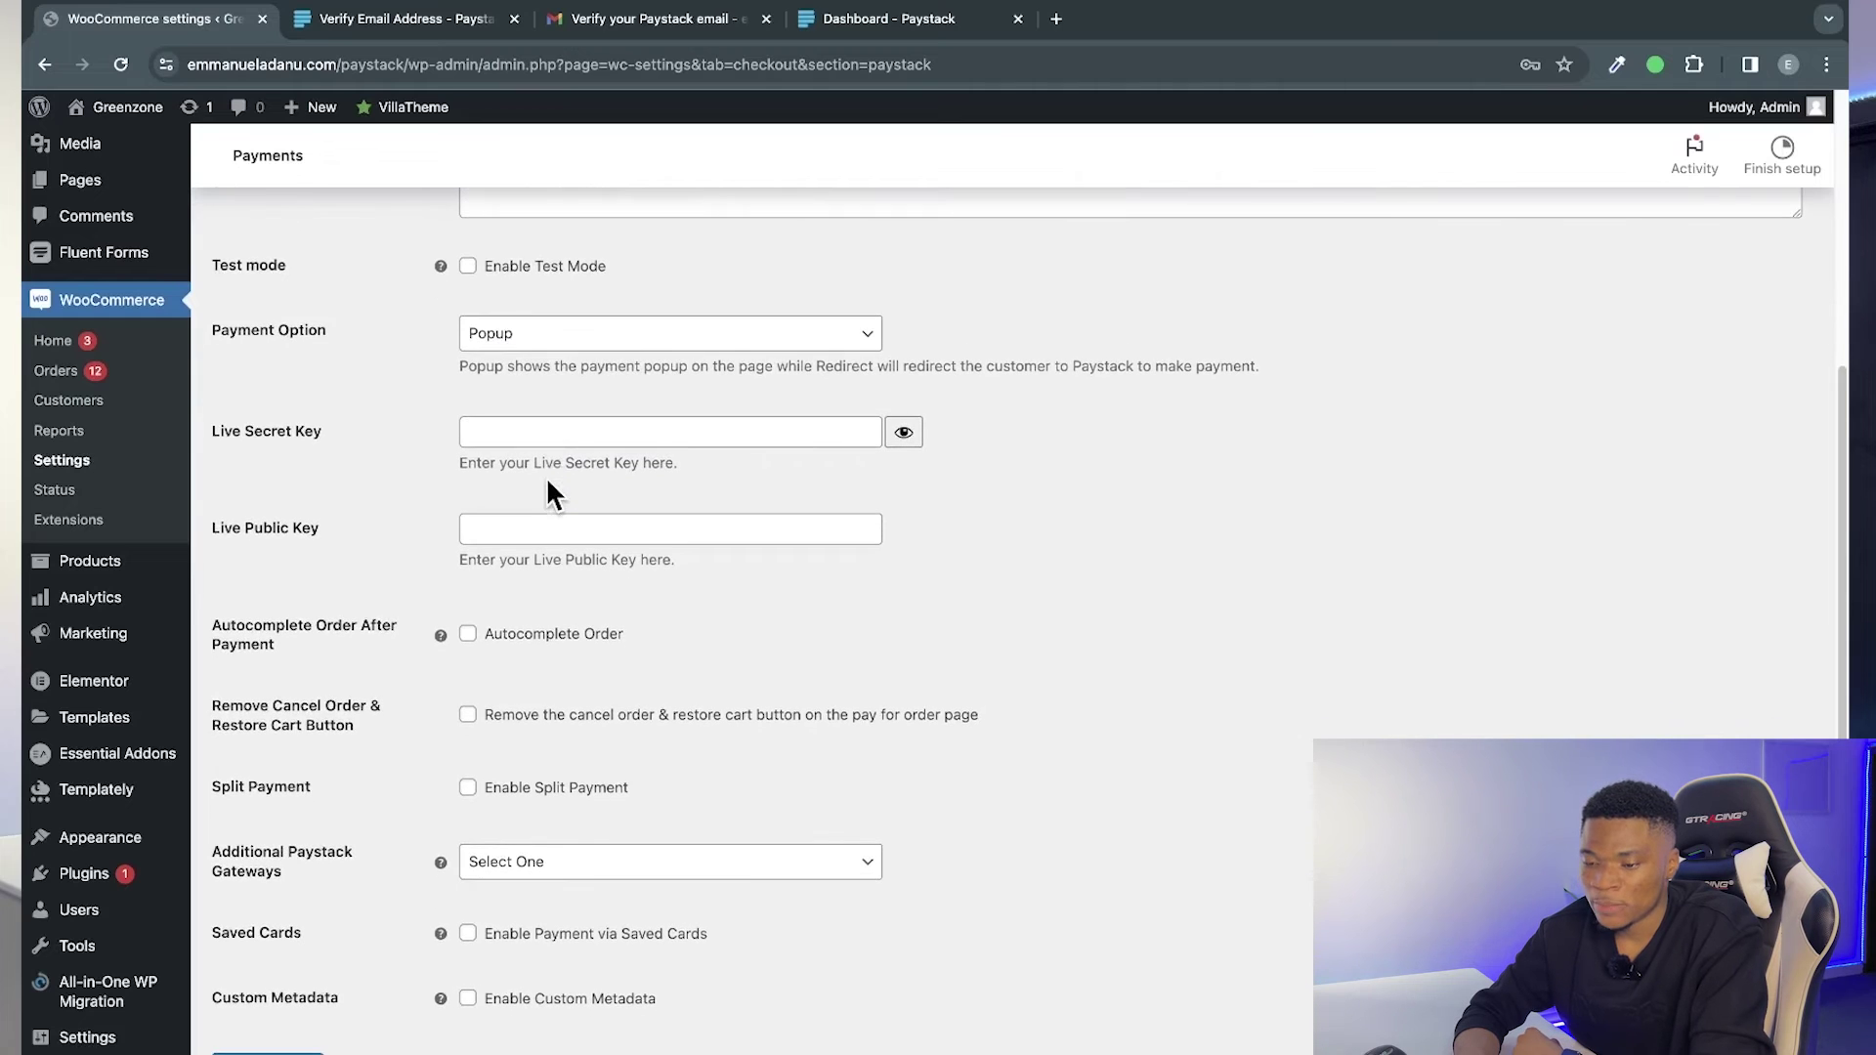
left_click(560, 347)
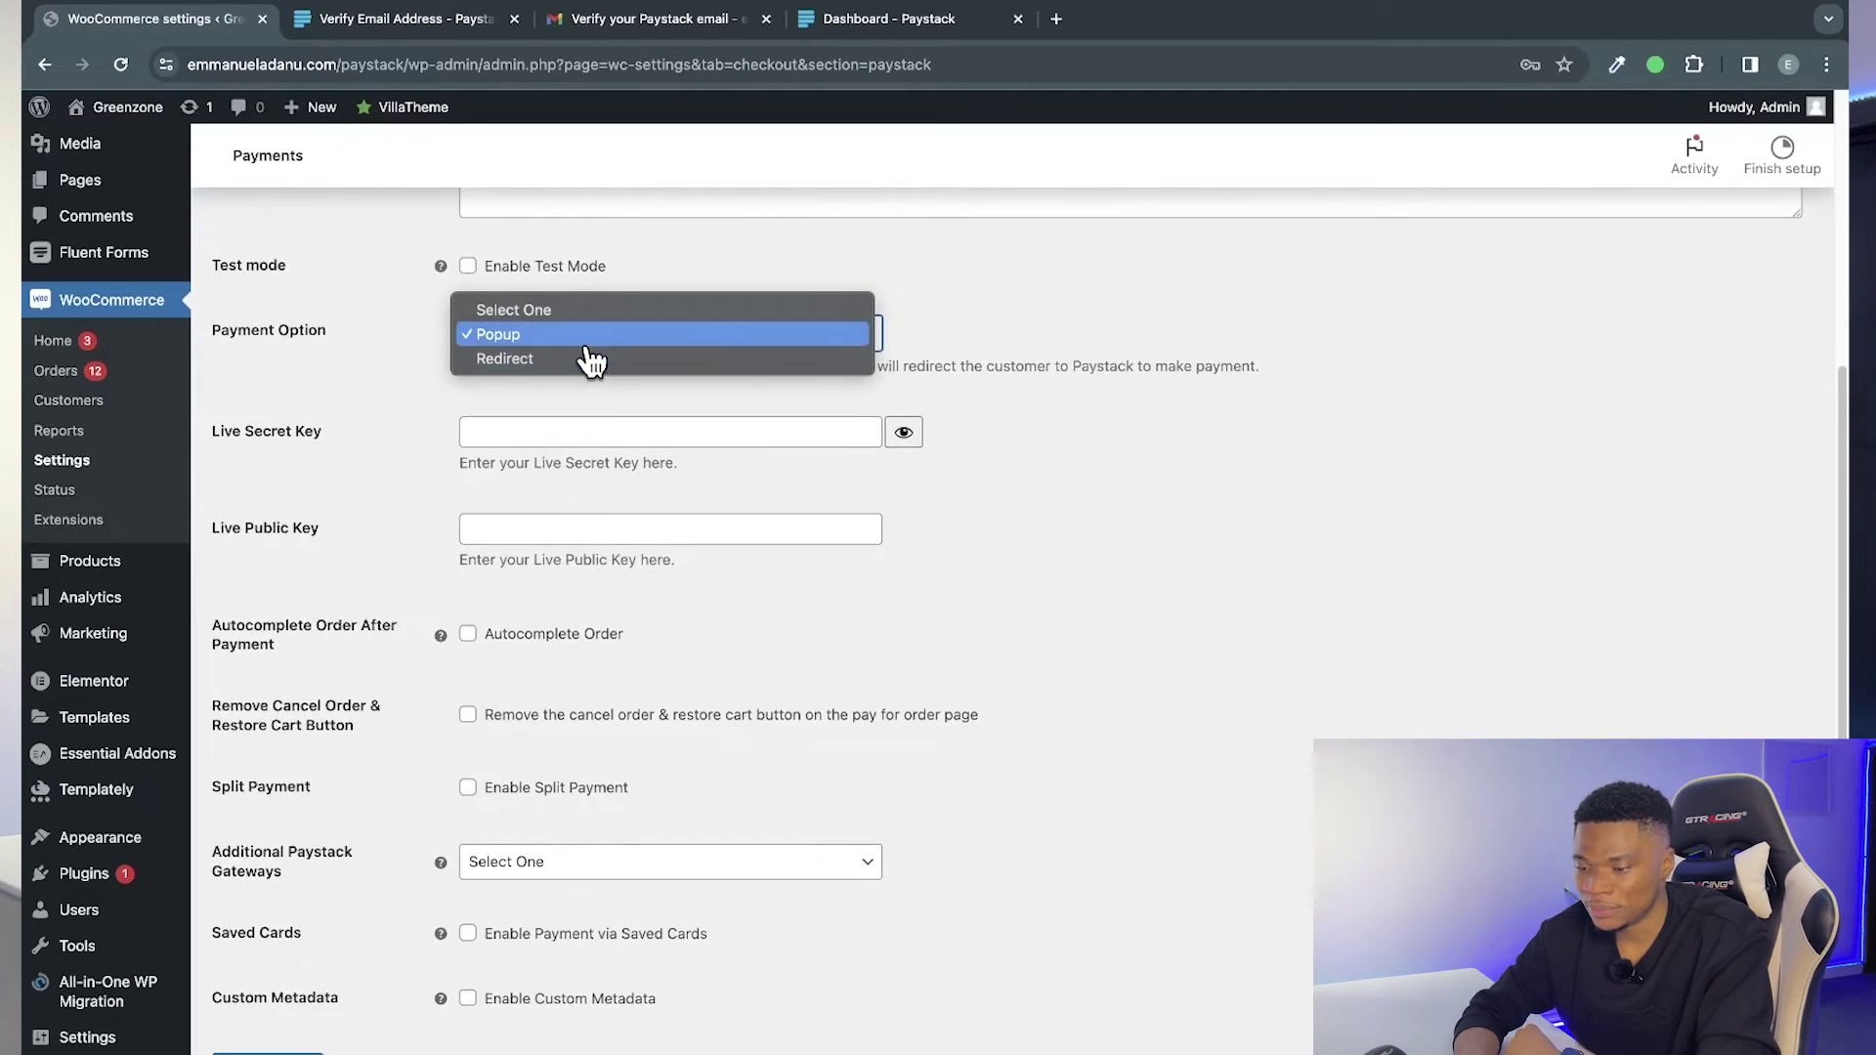
left_click(588, 346)
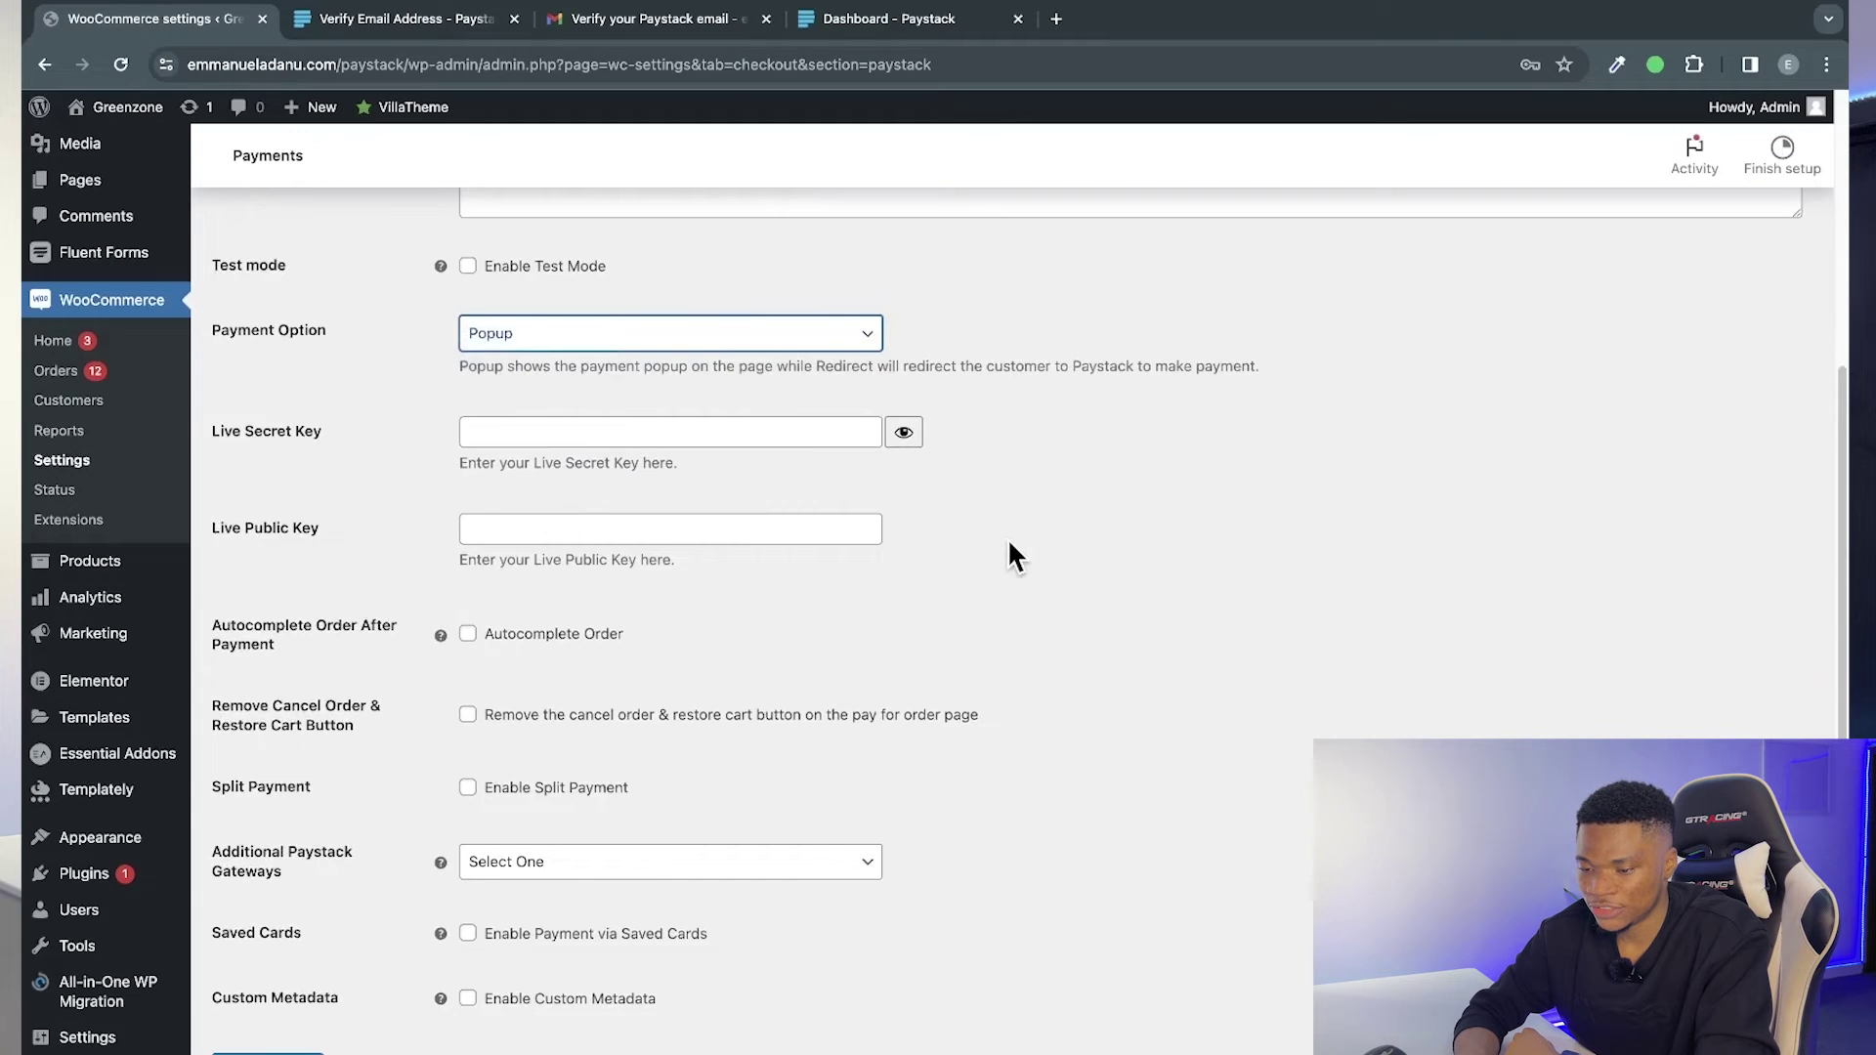
scroll(1009, 544, "down", 1)
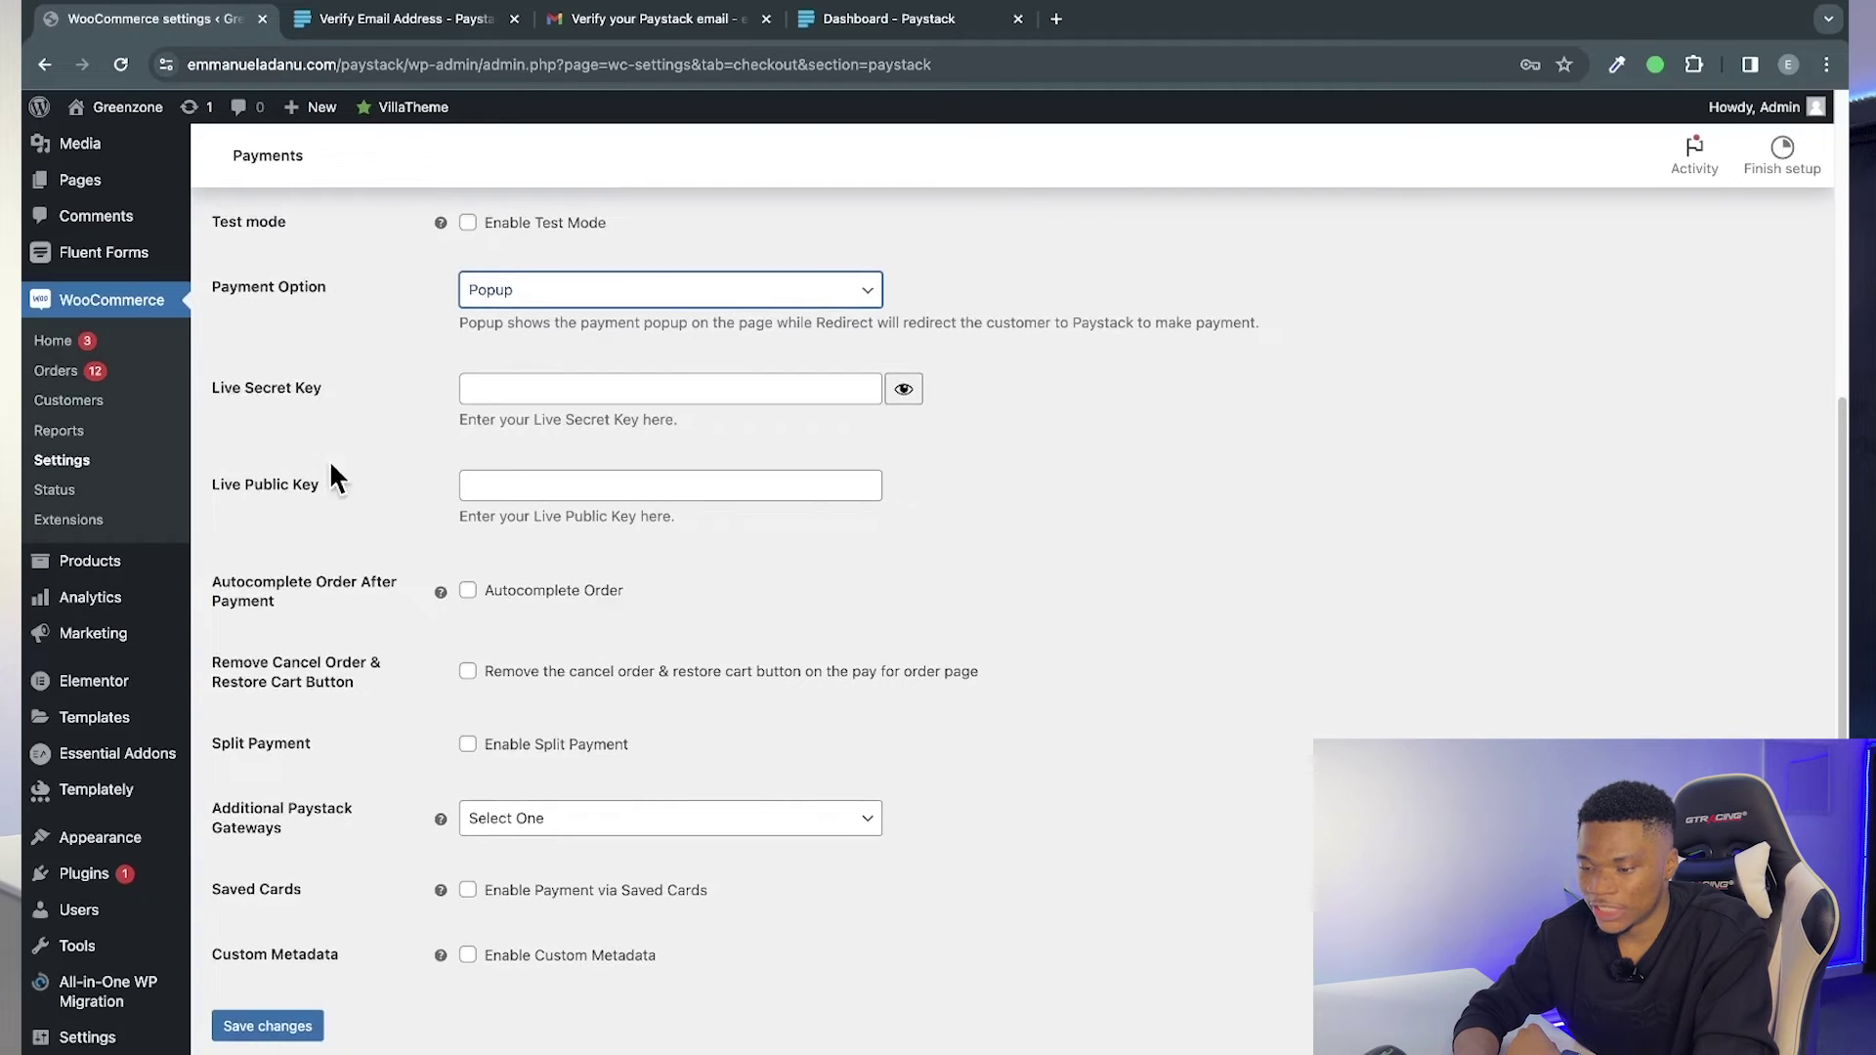
left_click(897, 21)
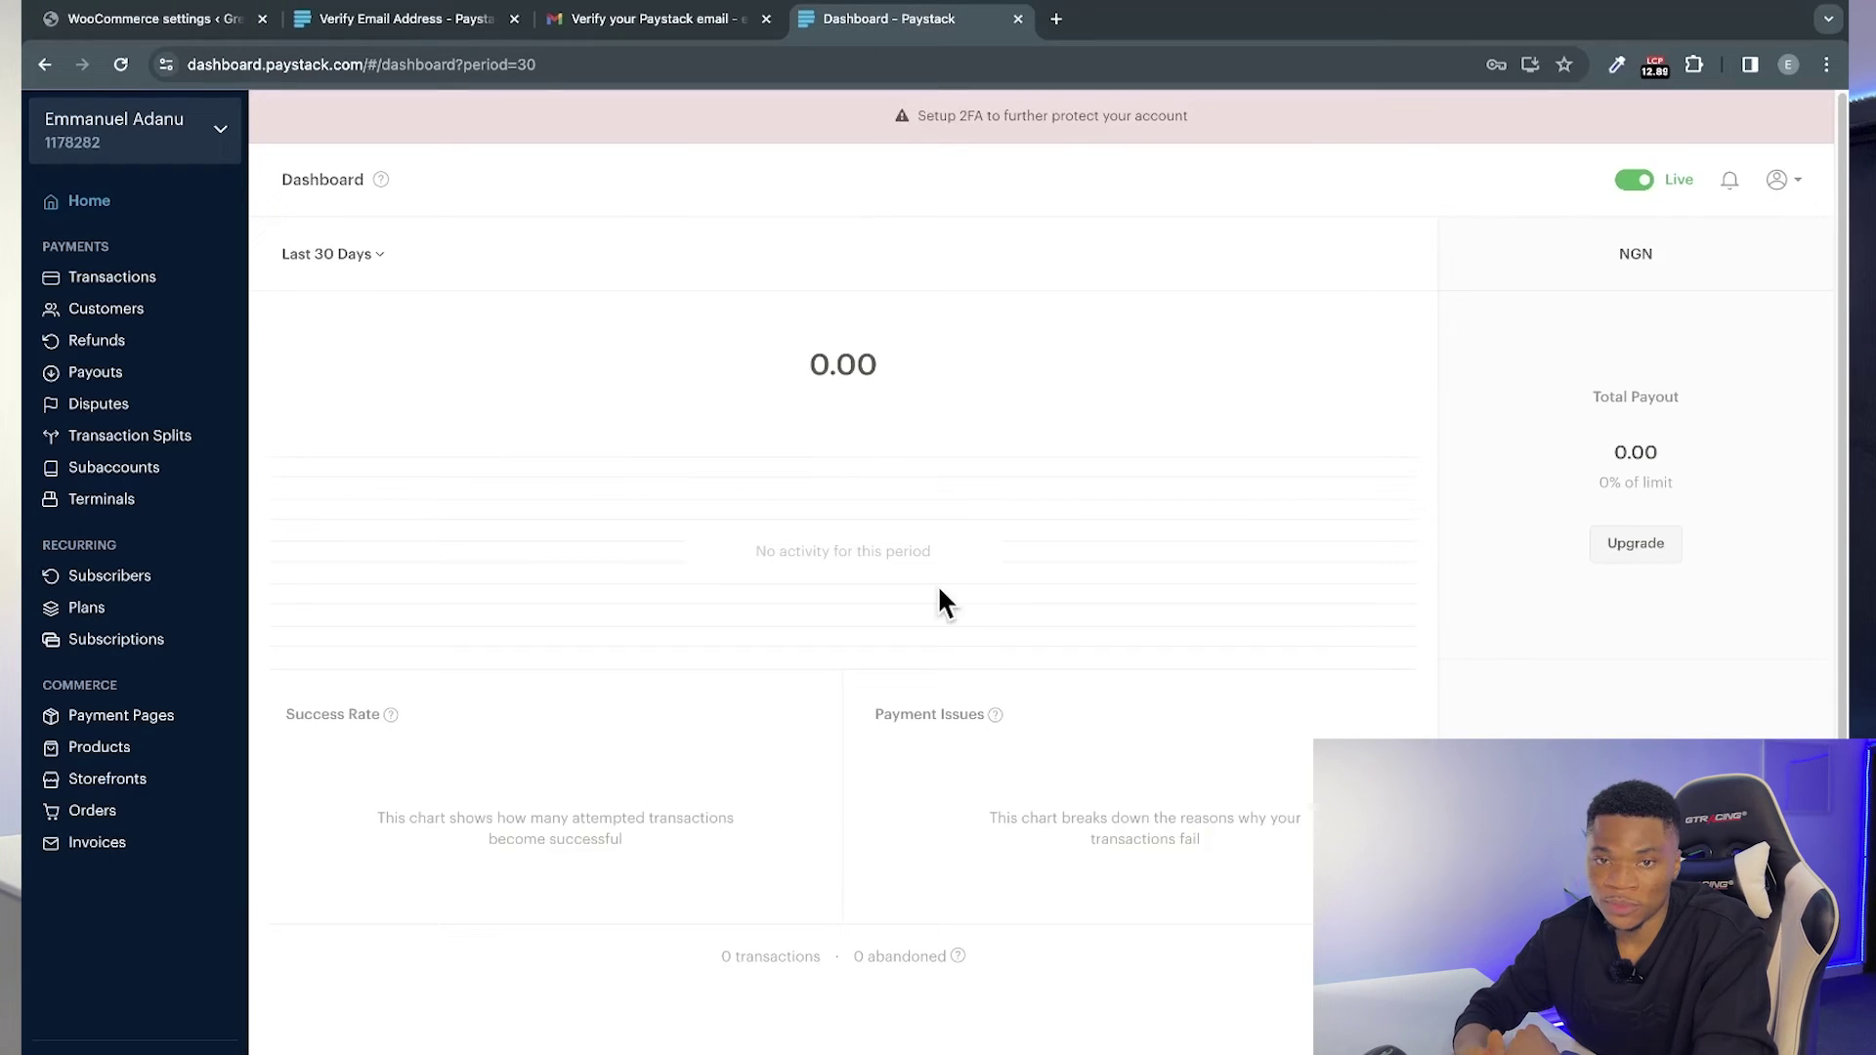
Step: Open the Paystack account Settings at API Keys & Webhooks
left_click(1780, 185)
left_click(1712, 232)
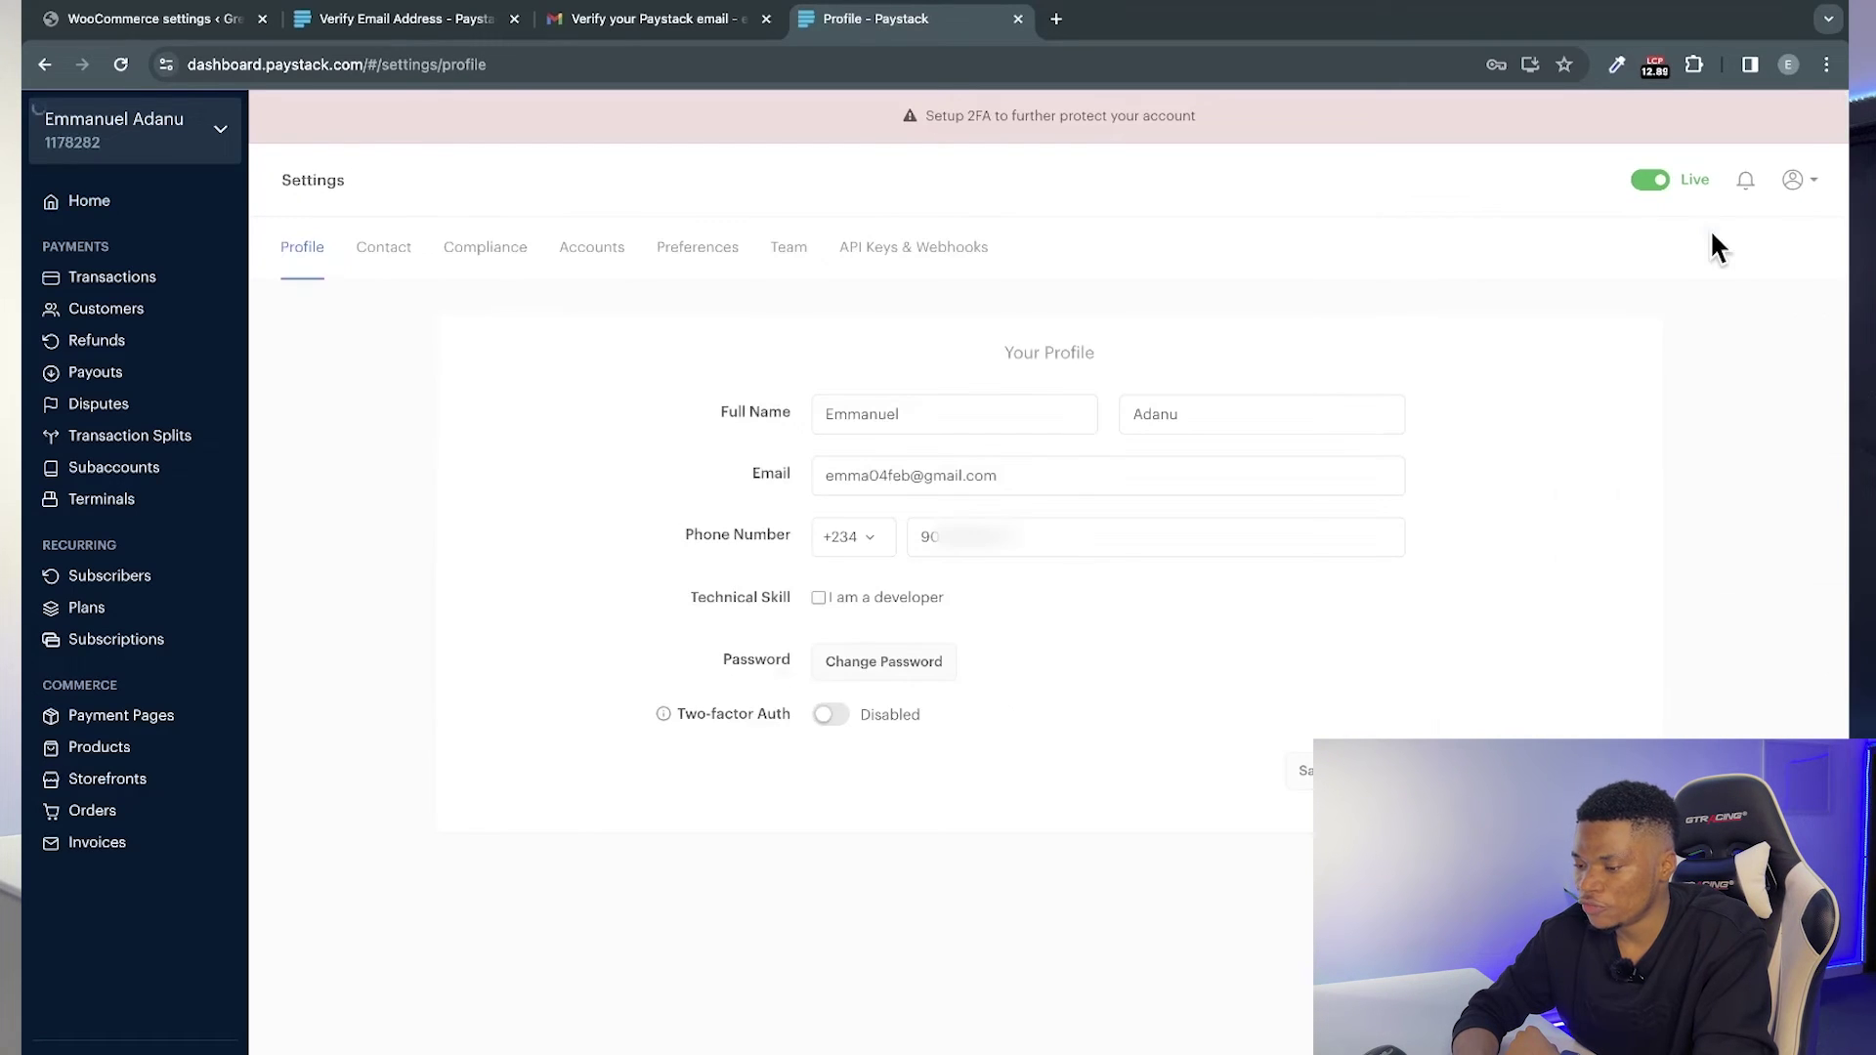
left_click(909, 248)
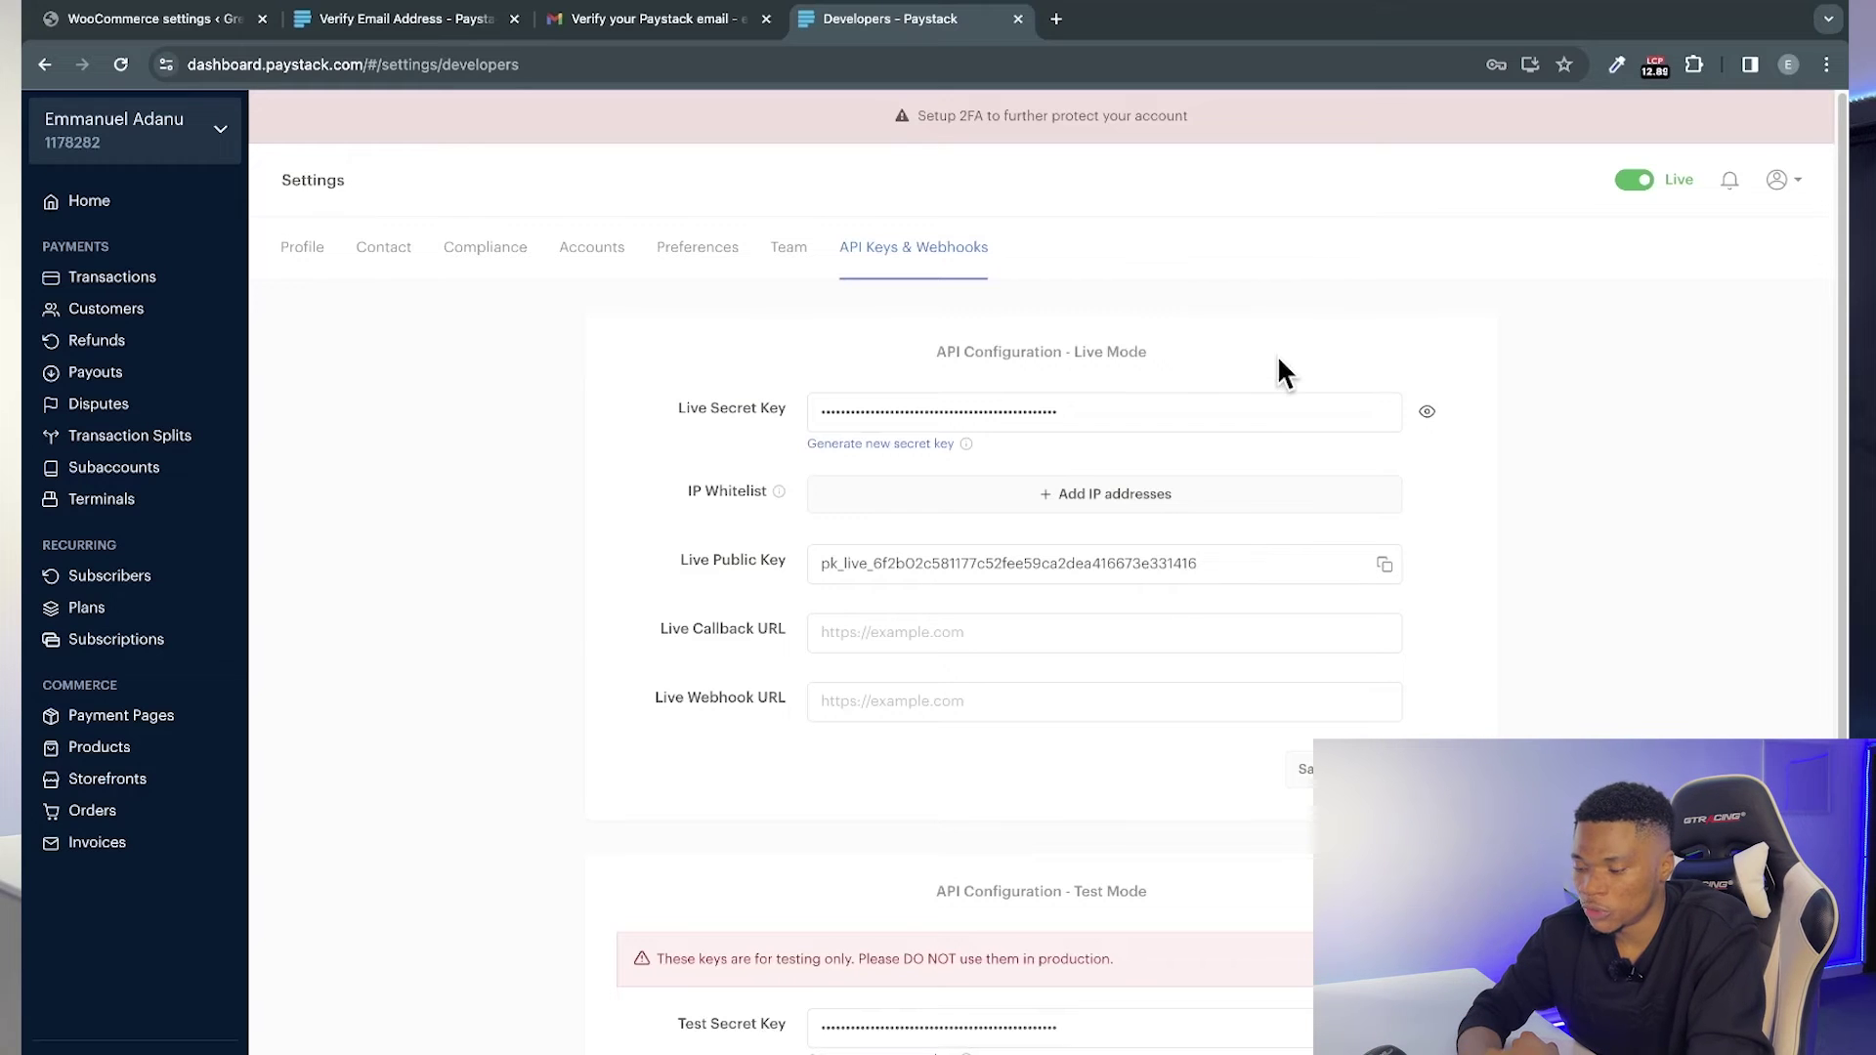
scroll(1198, 532, "down", 2)
scroll(1241, 779, "down", 2)
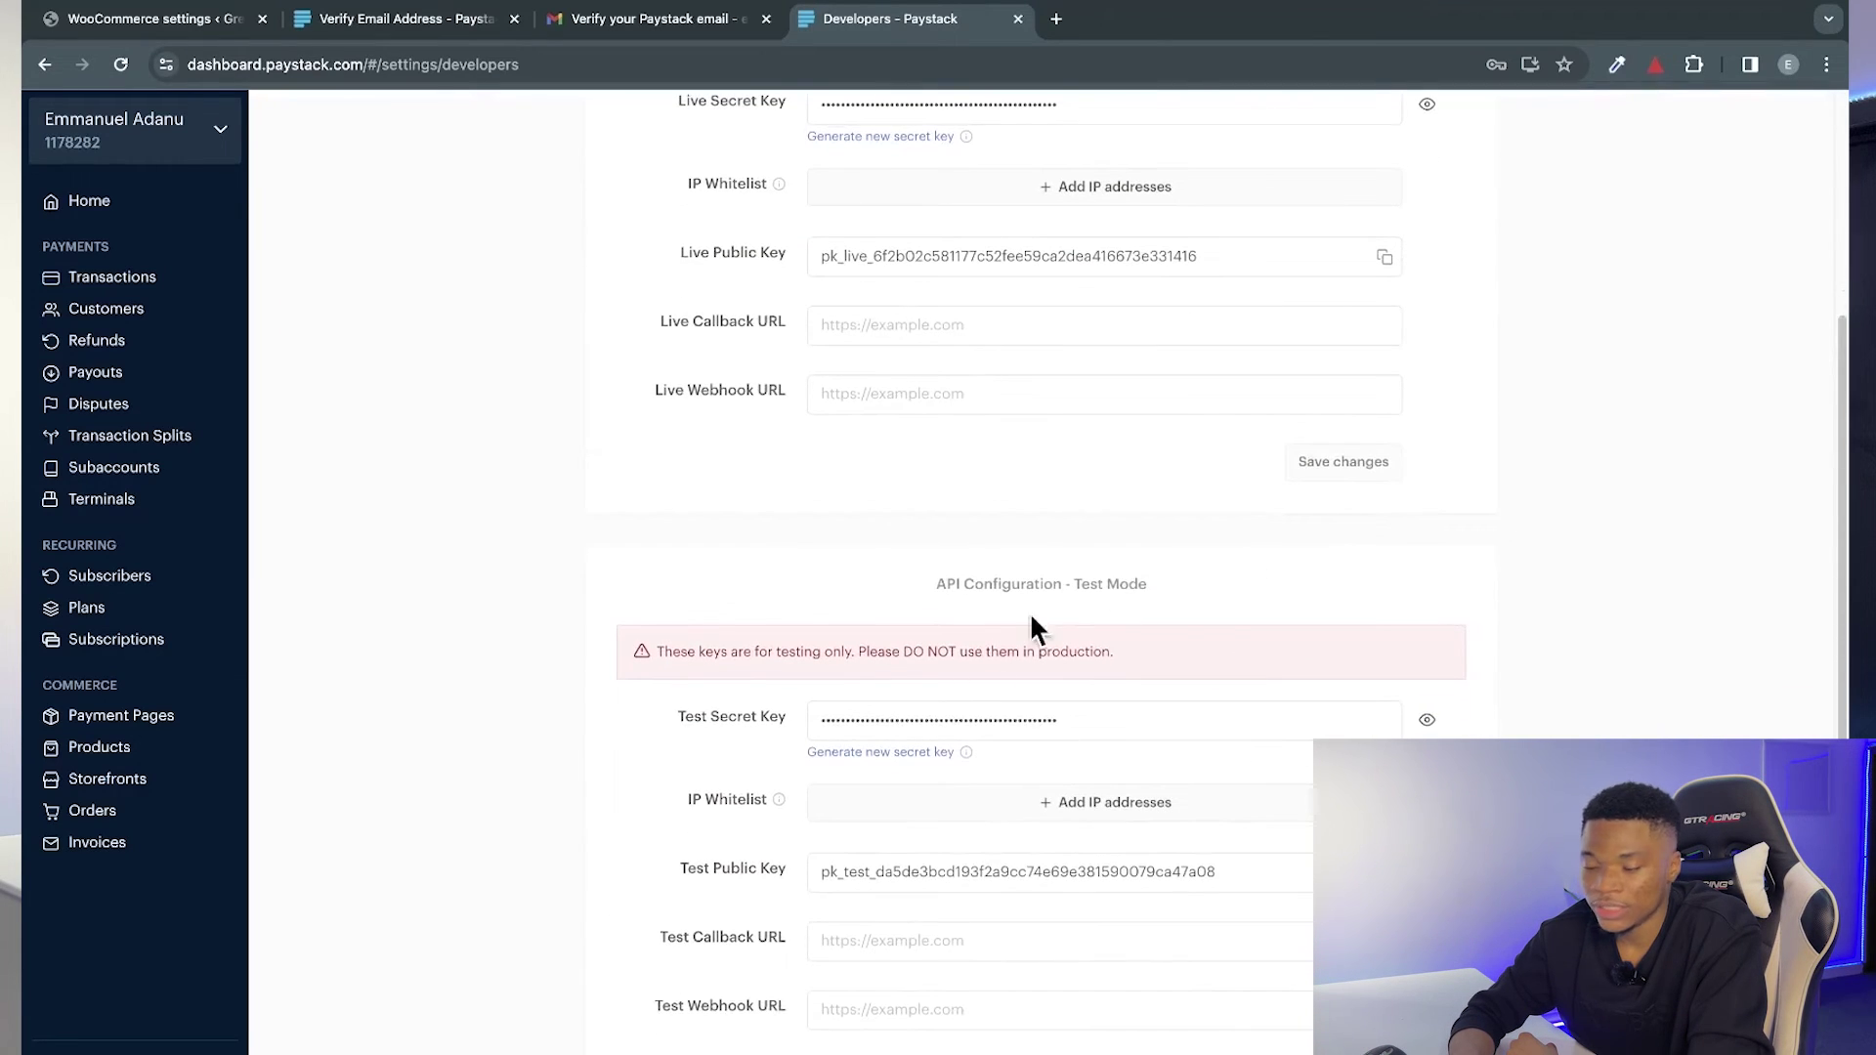
scroll(1098, 626, "up", 3)
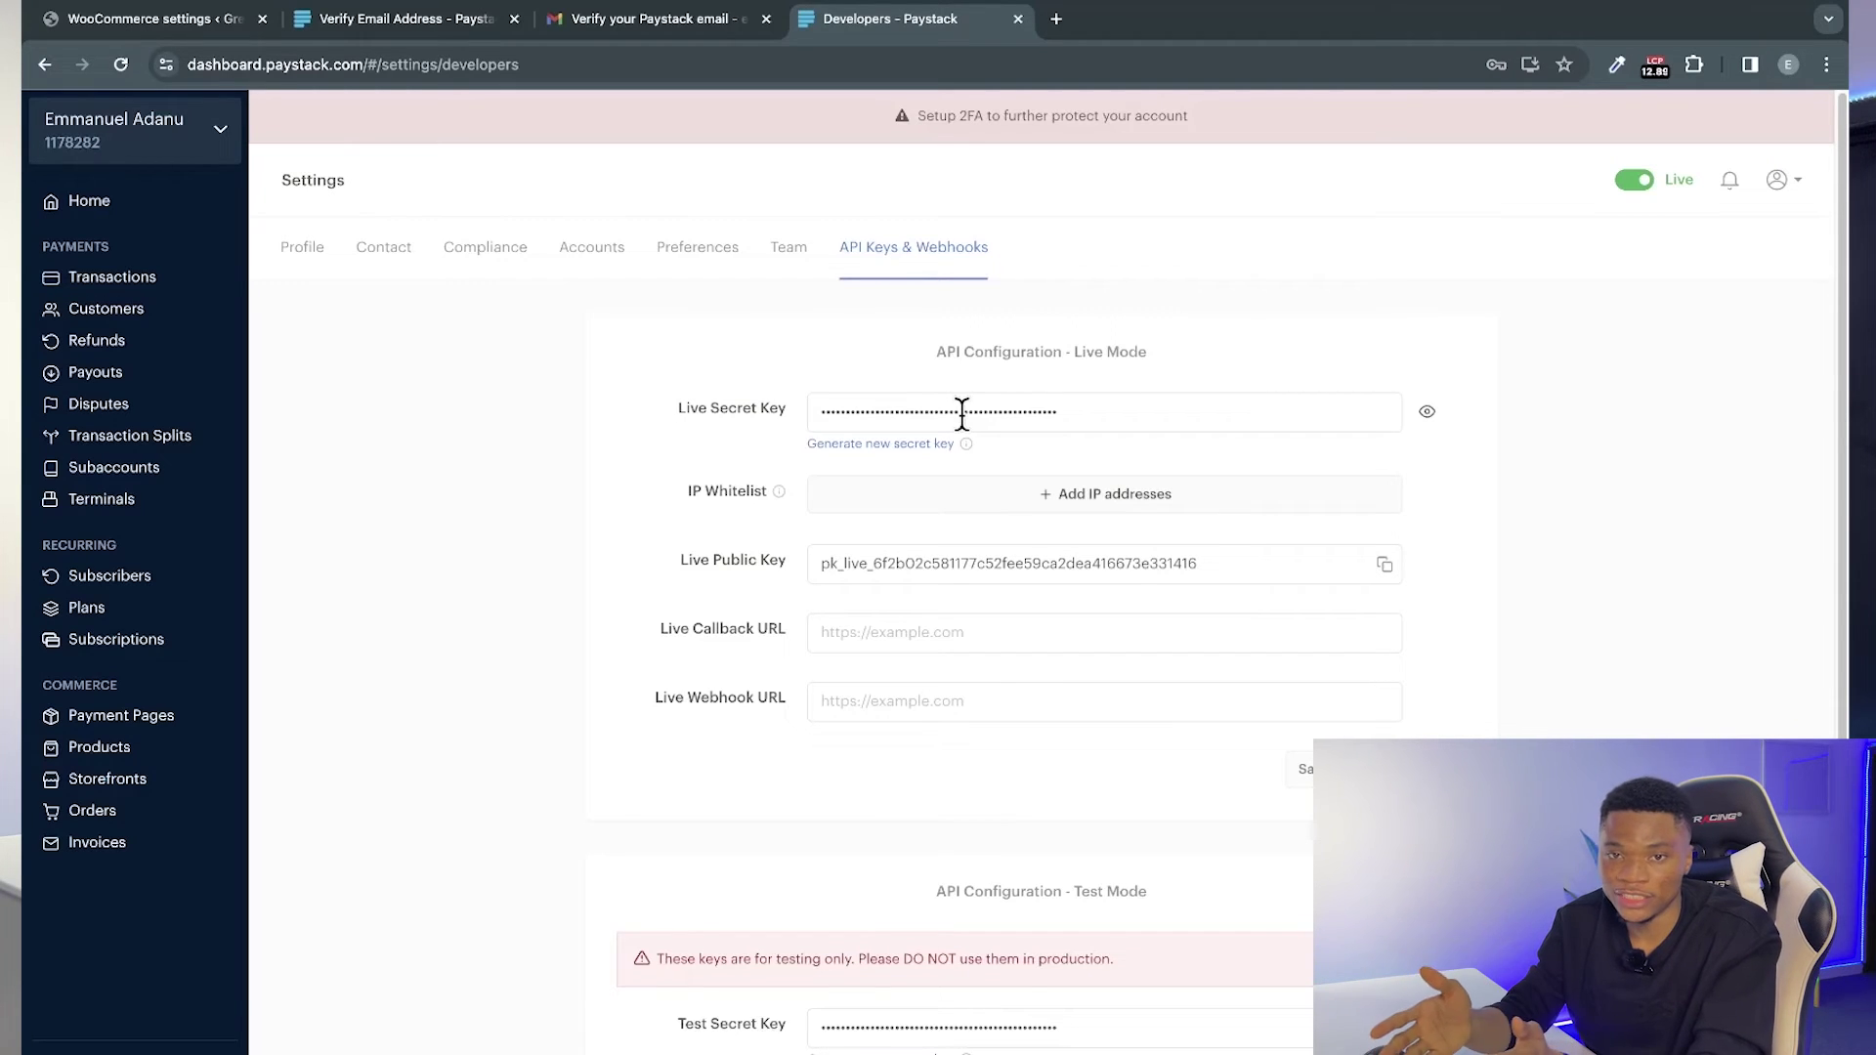
Step: Reveal the live secret key with the account password and copy it
left_click(1426, 411)
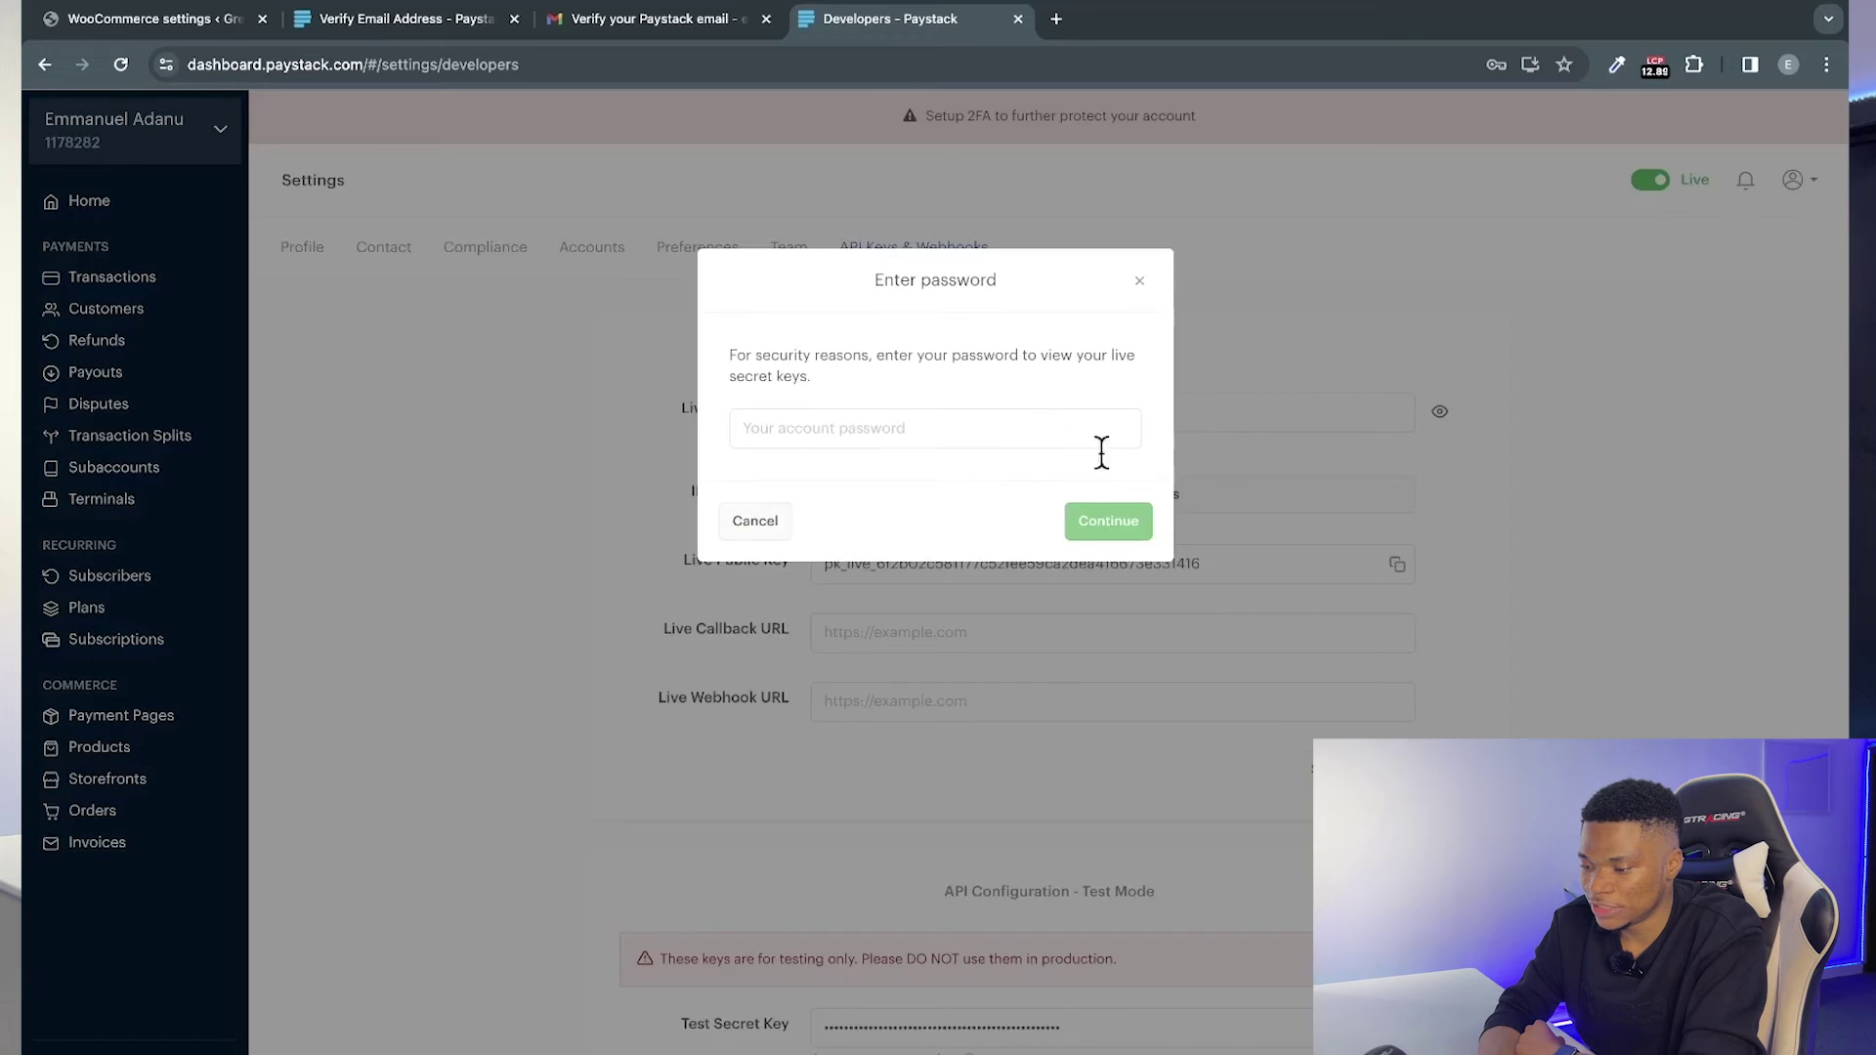
left_click(1101, 444)
left_click(953, 489)
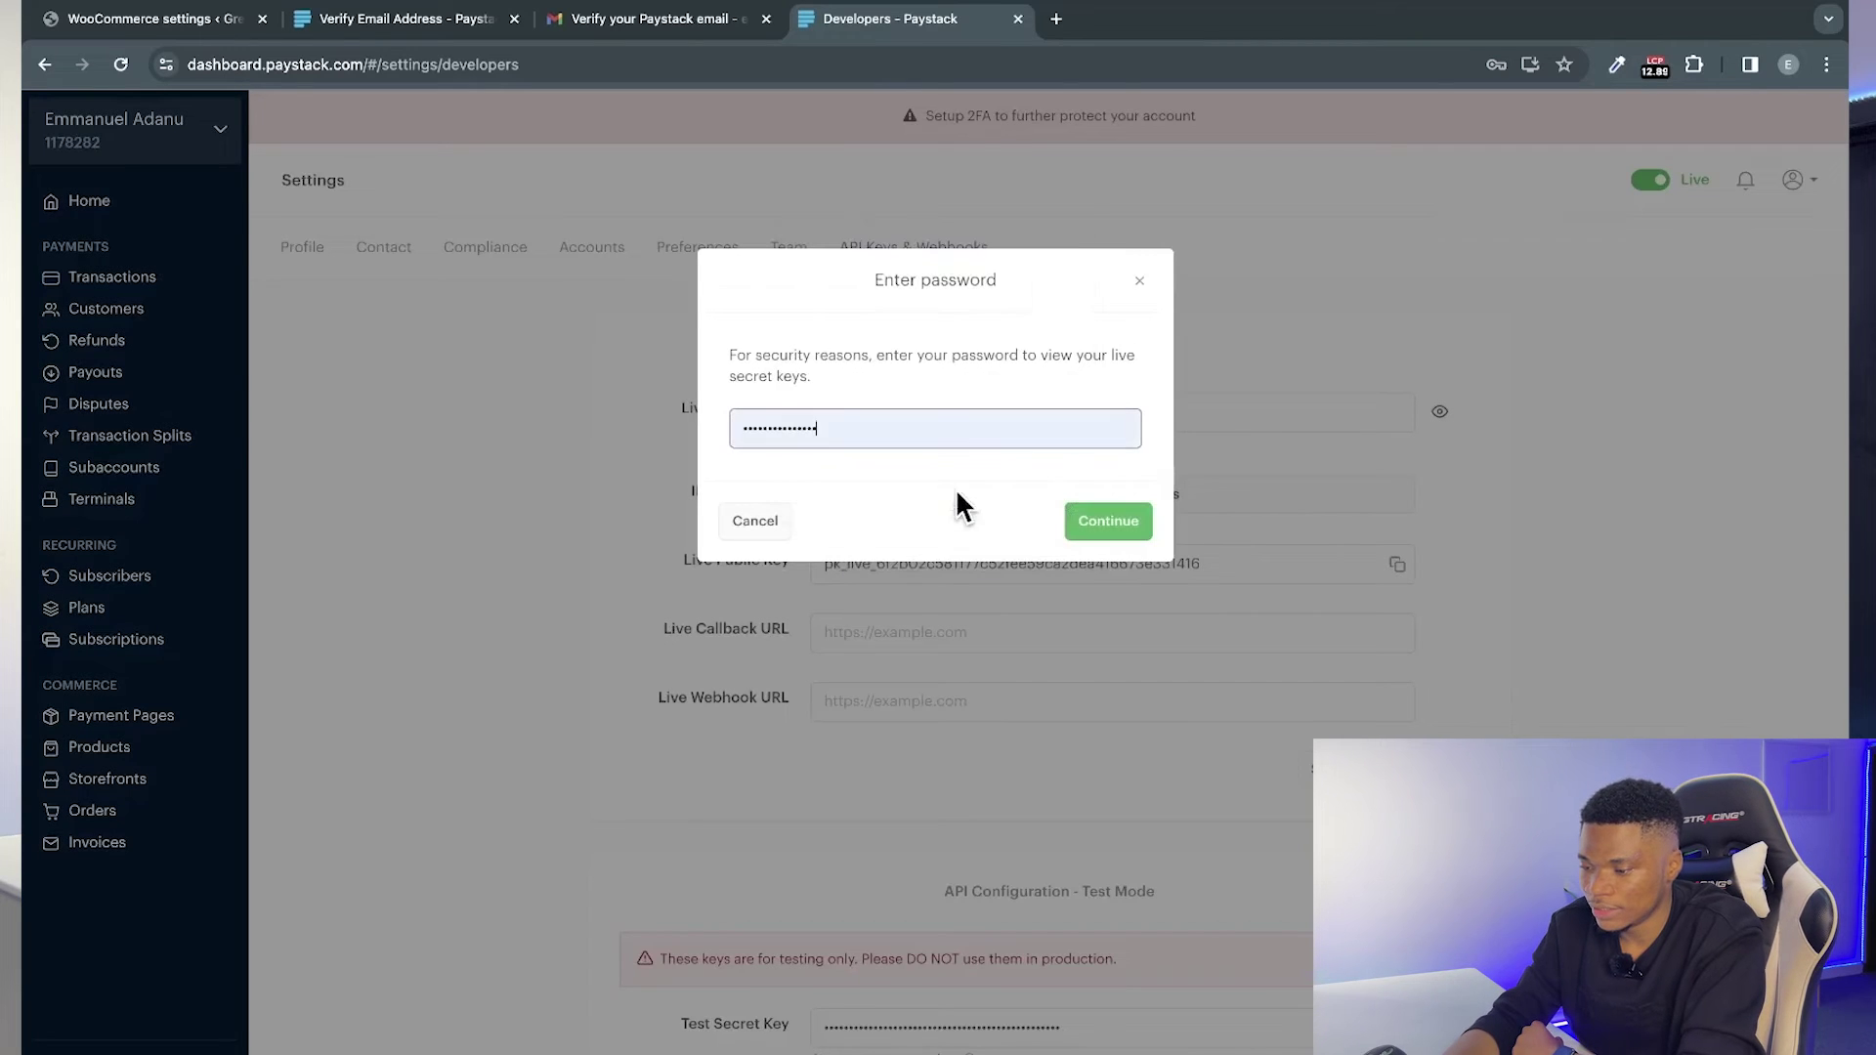
left_click(1089, 518)
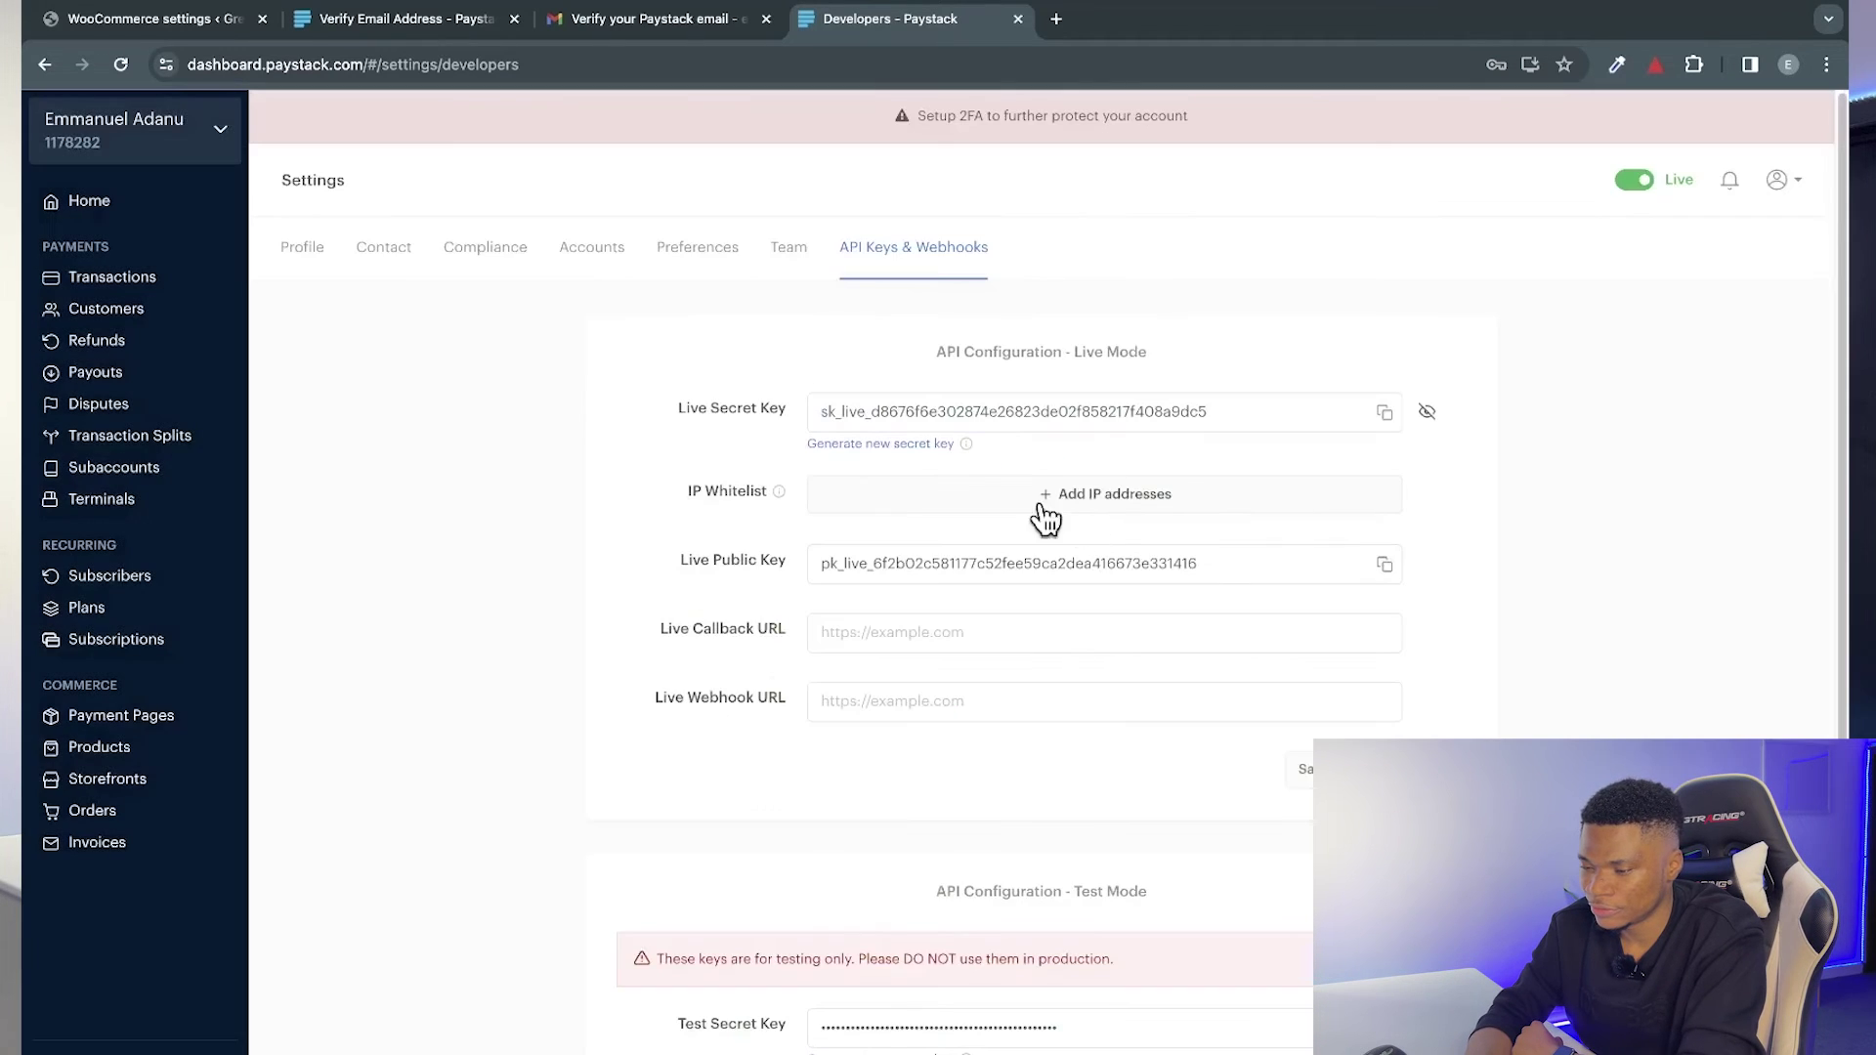
double_click(944, 411)
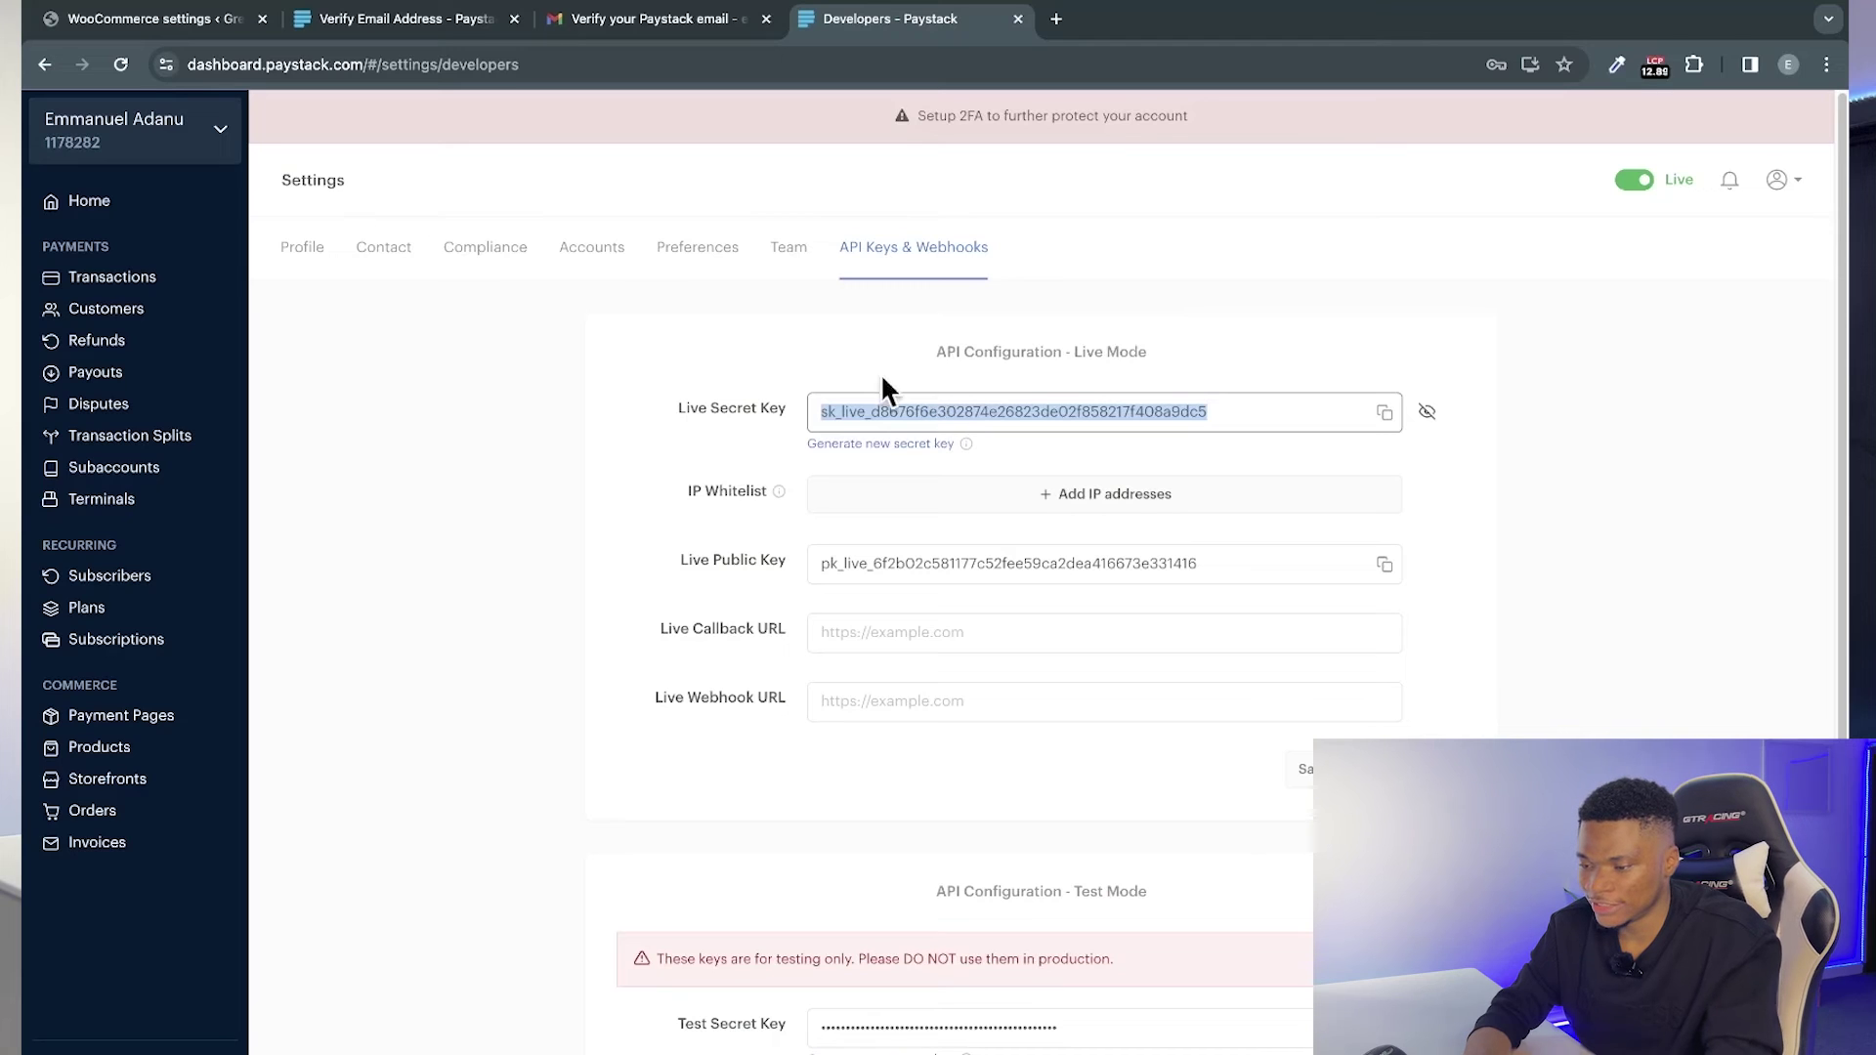
left_click(825, 337)
left_click(157, 20)
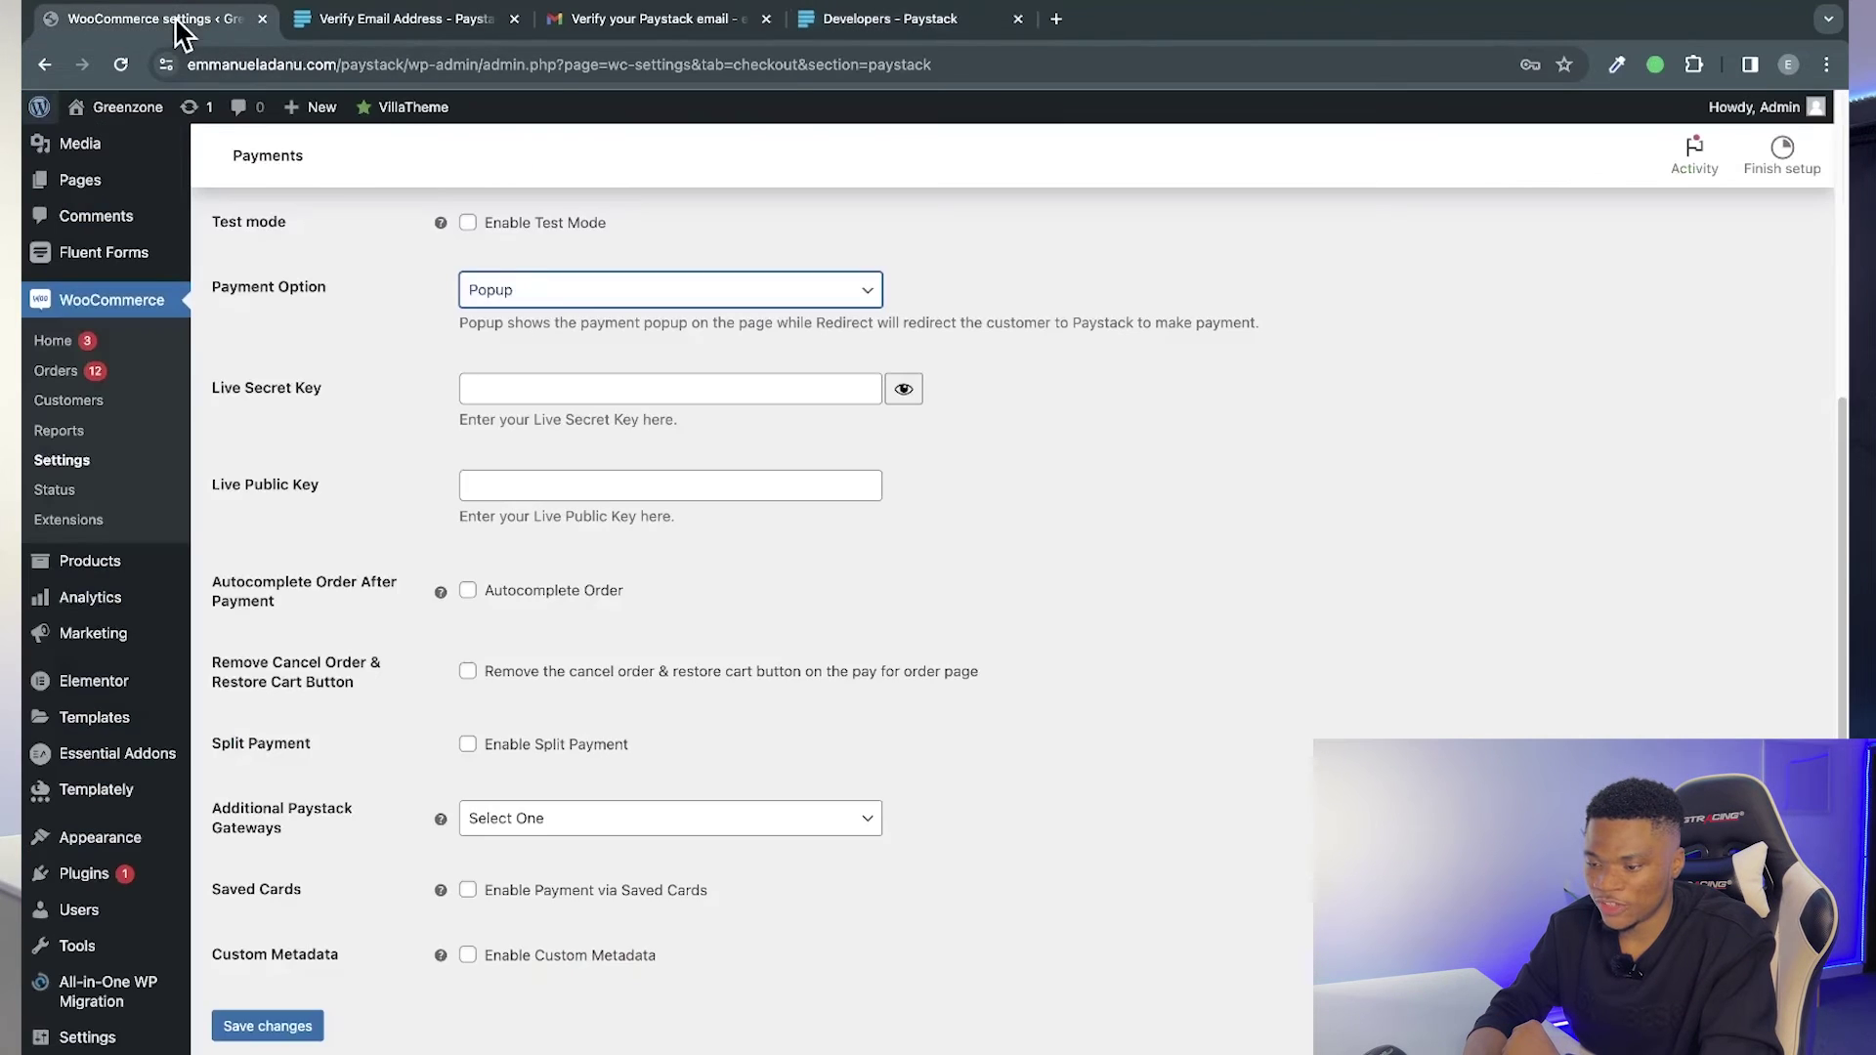
Step: Paste the live secret key and live public key into the Paystack gateway settings
left_click(562, 388)
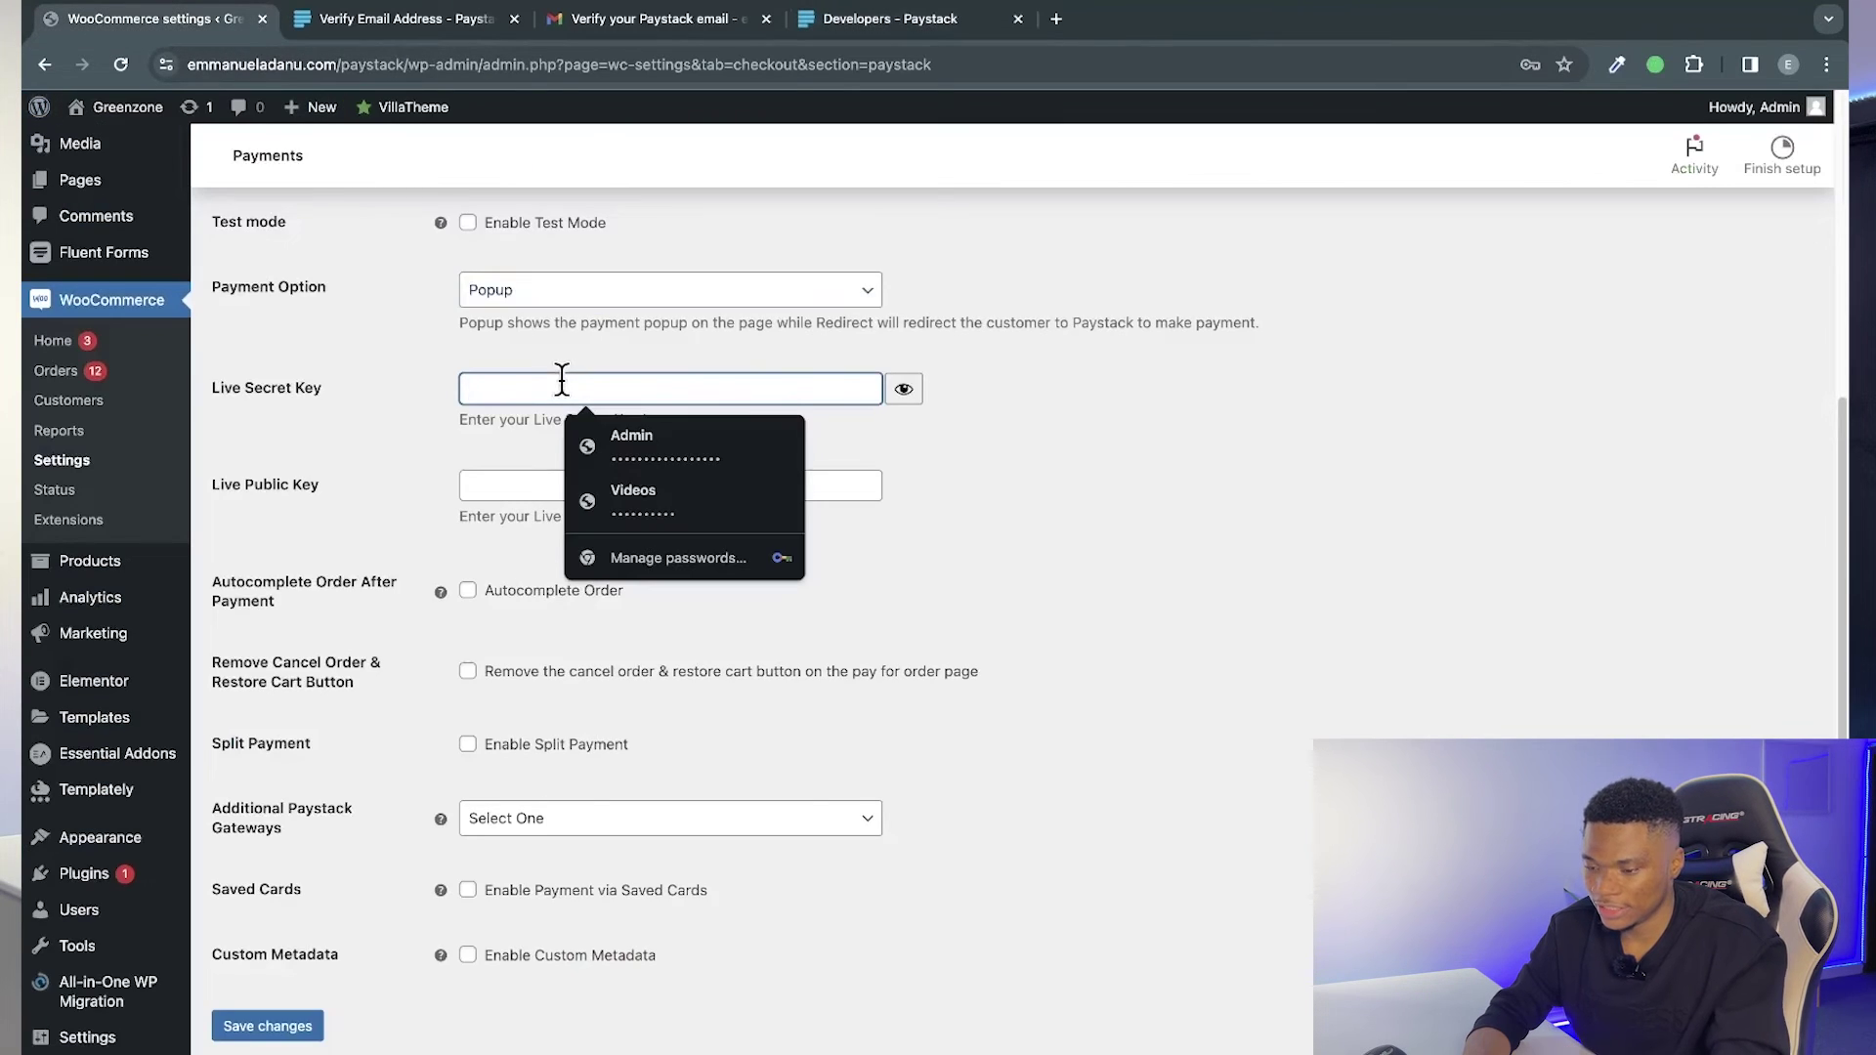
key("ctrl+v")
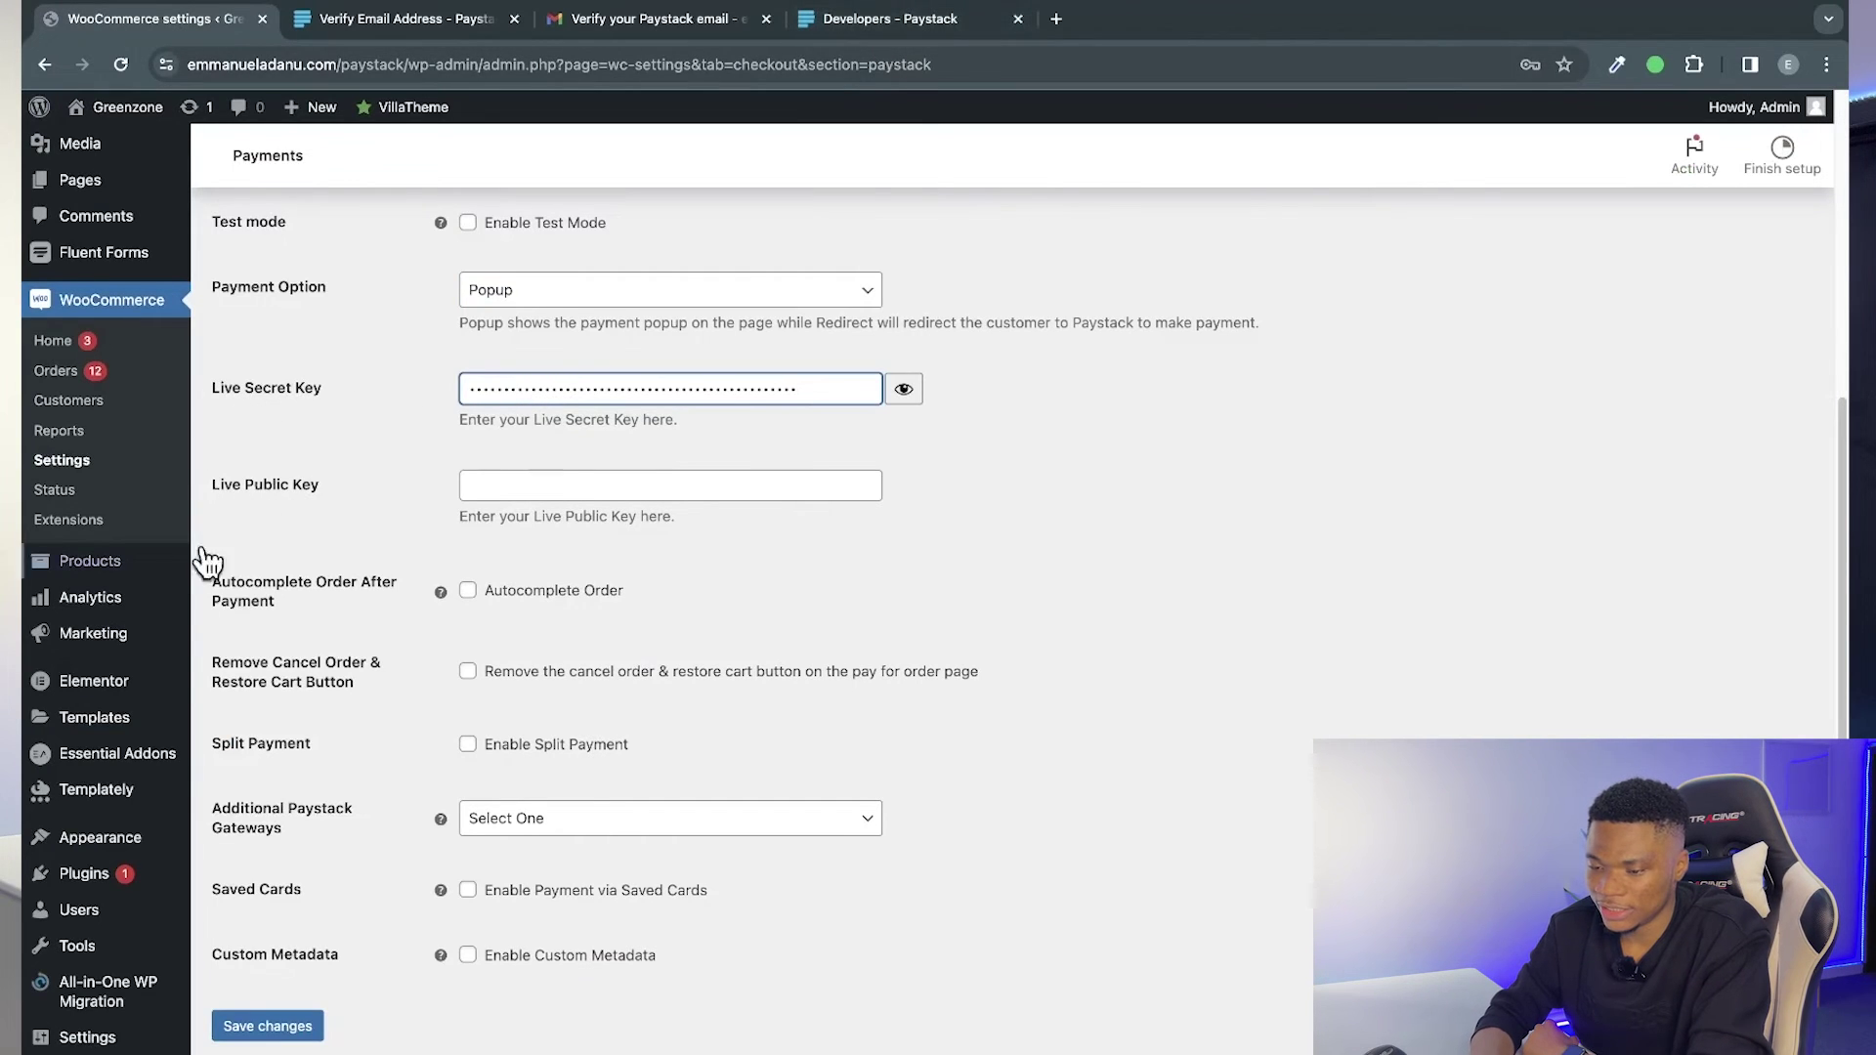
scroll(1104, 618, "down", 1)
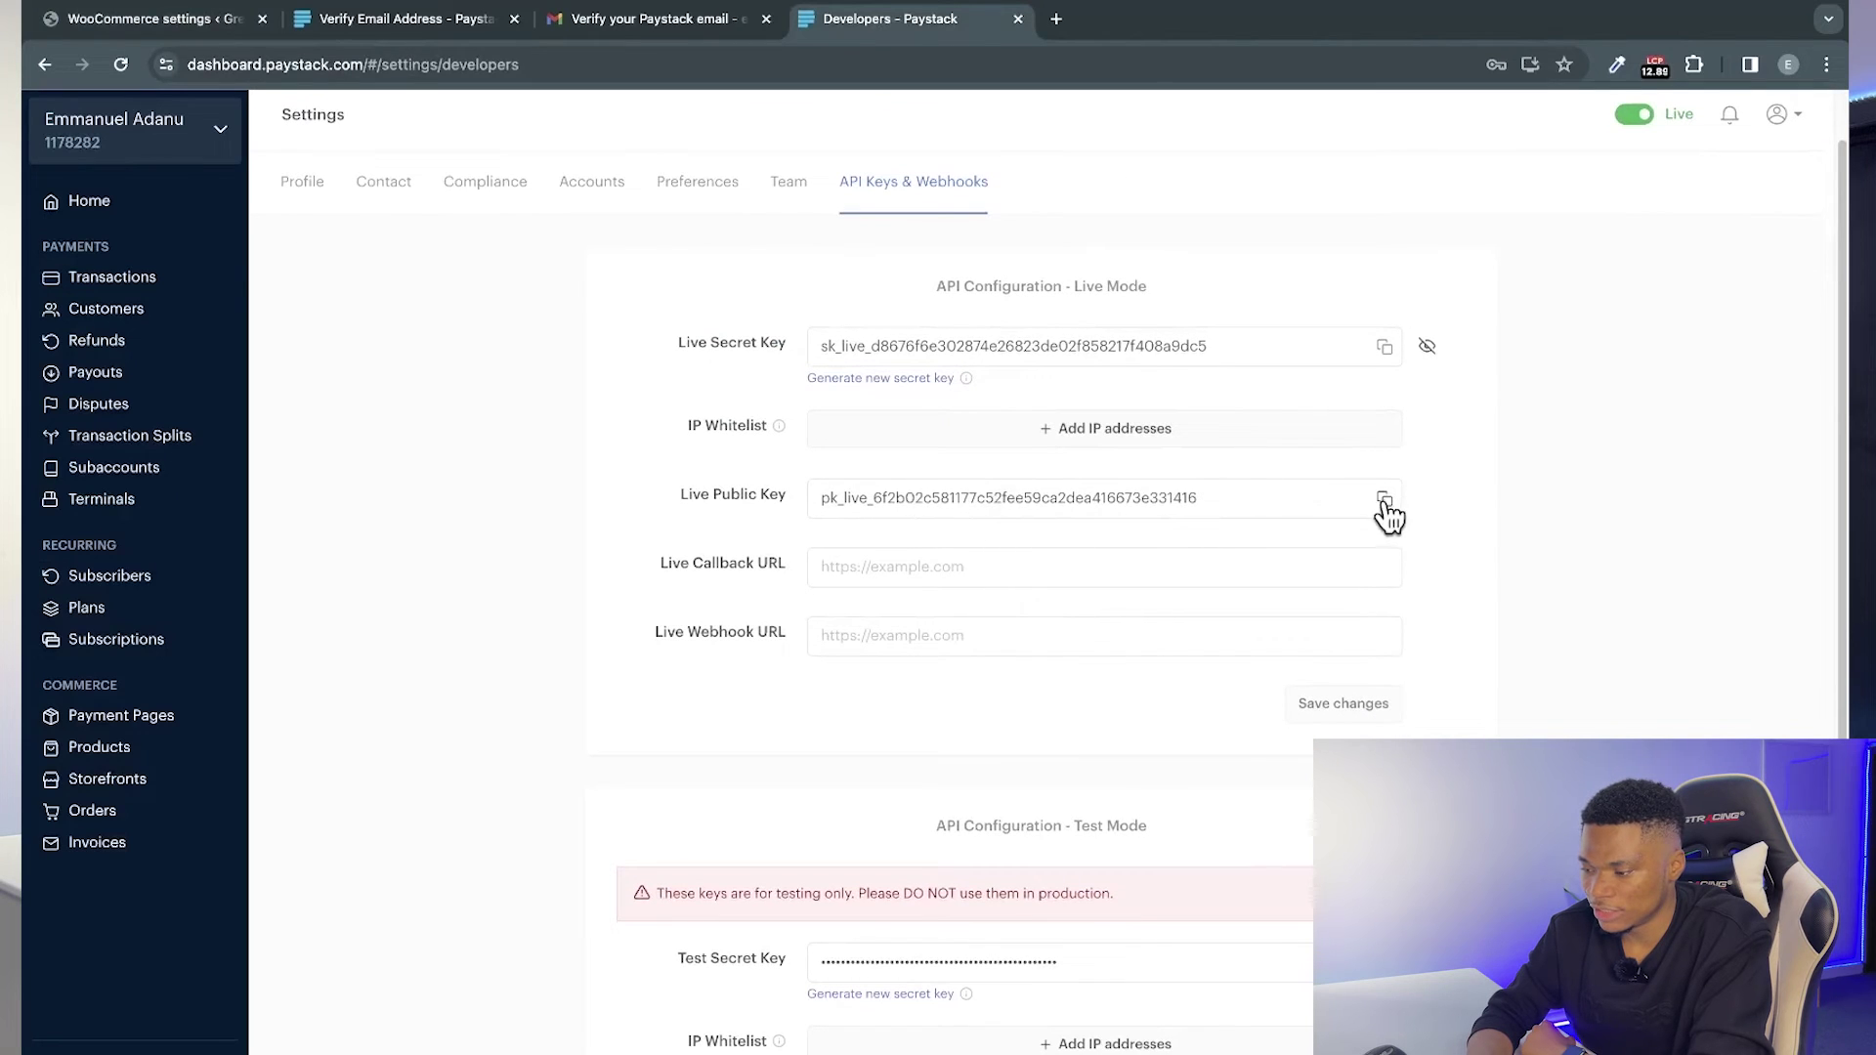
left_click(1383, 500)
left_click(203, 33)
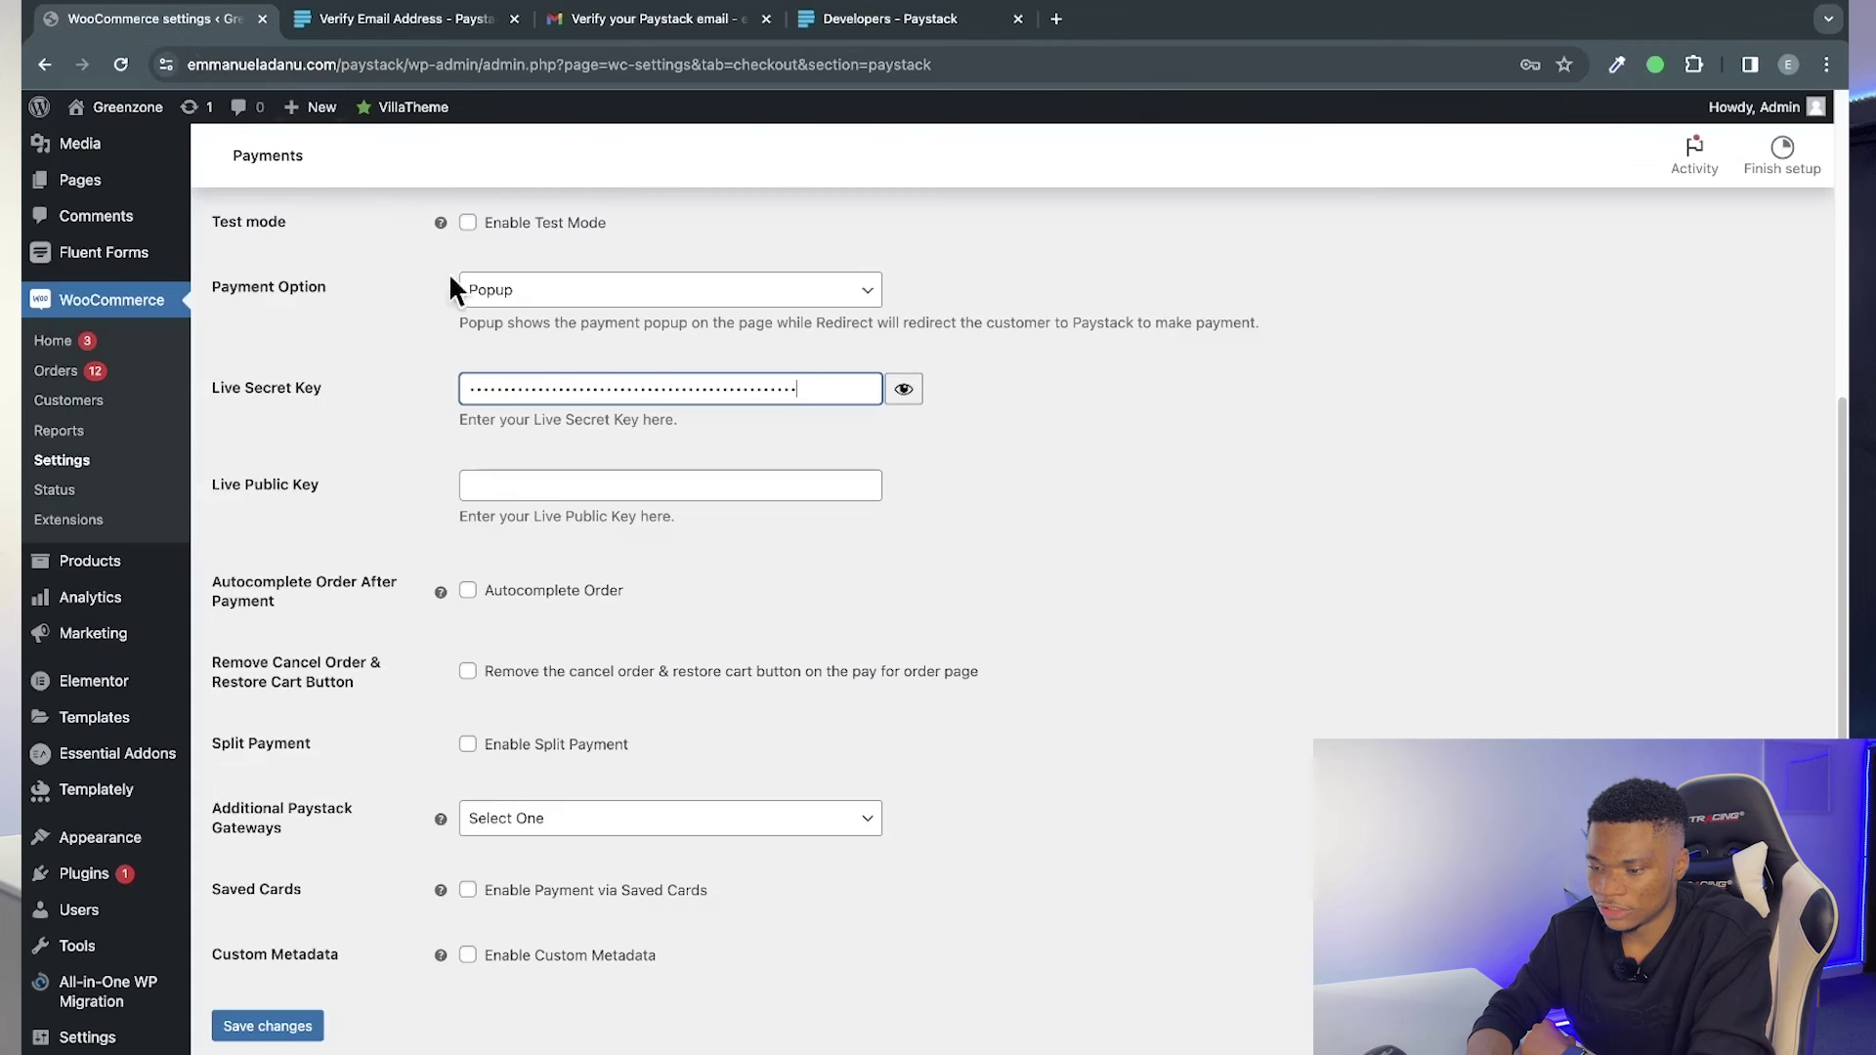
left_click(507, 479)
key("super+v")
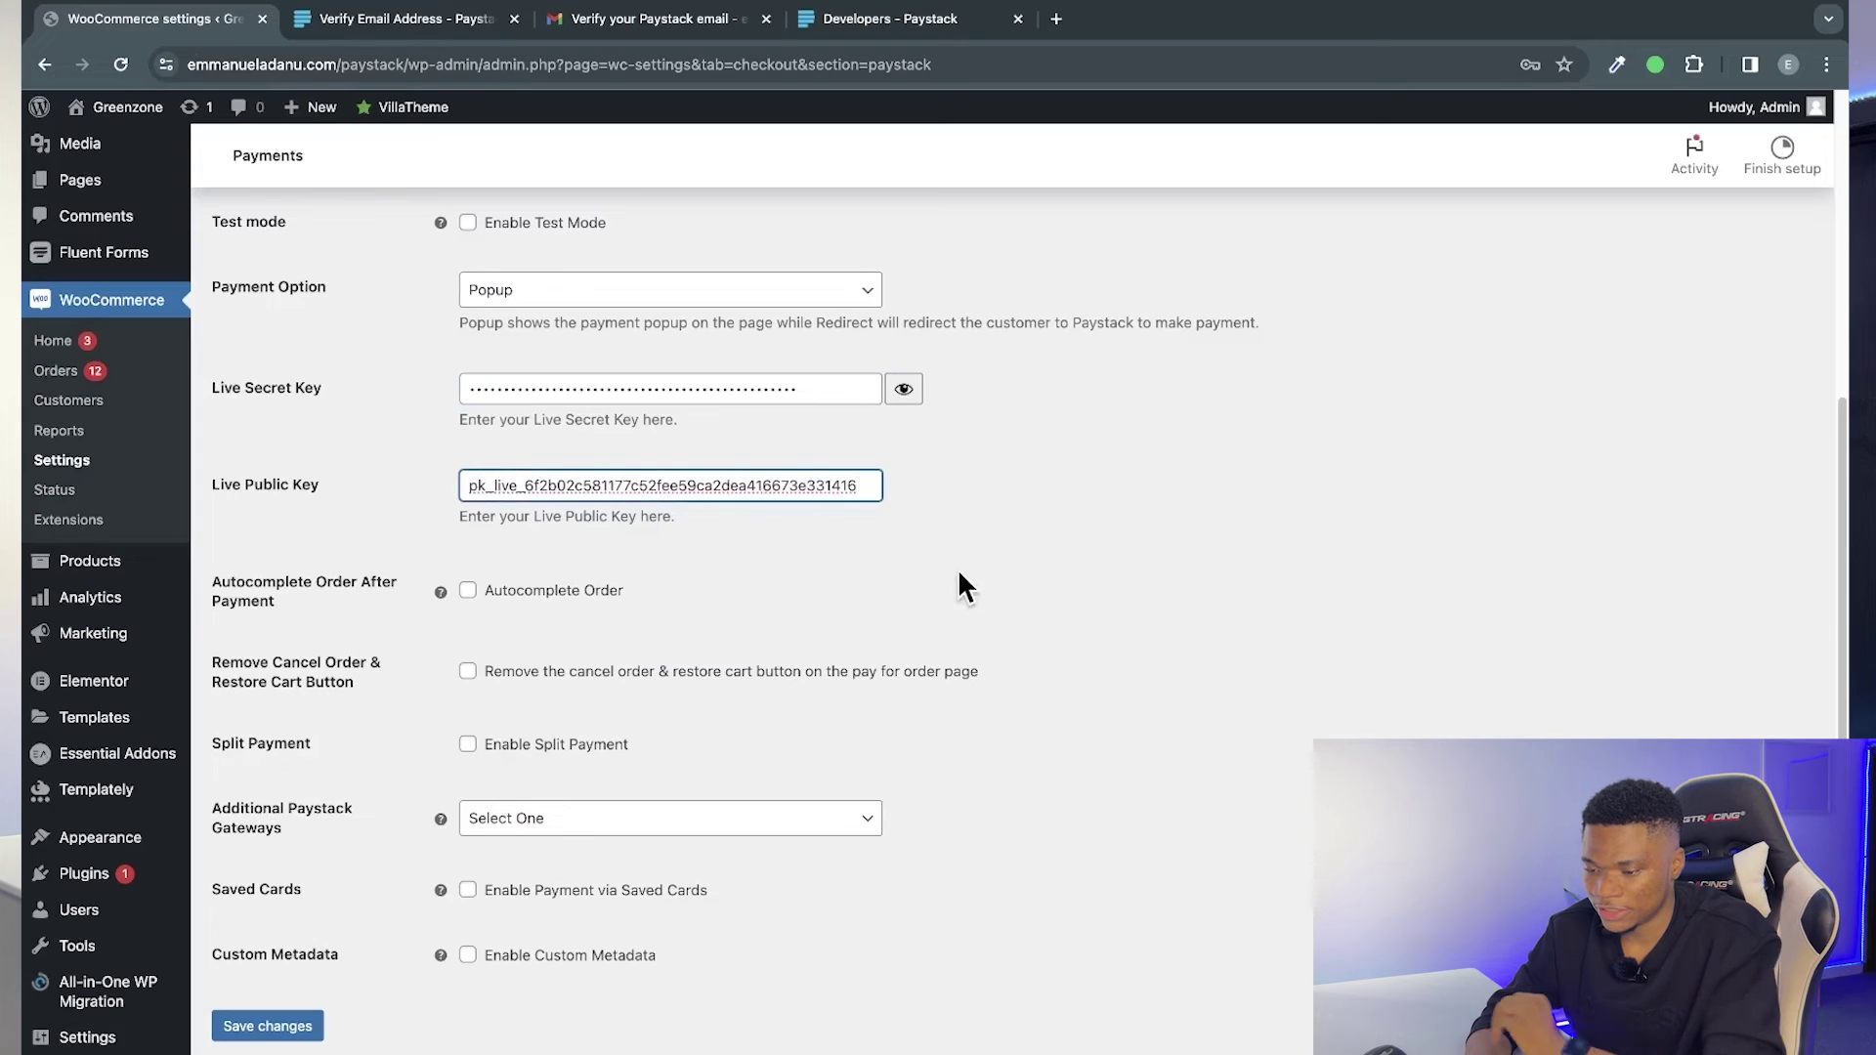
left_click(1126, 574)
scroll(1126, 575, "down", 1)
scroll(1125, 574, "up", 1)
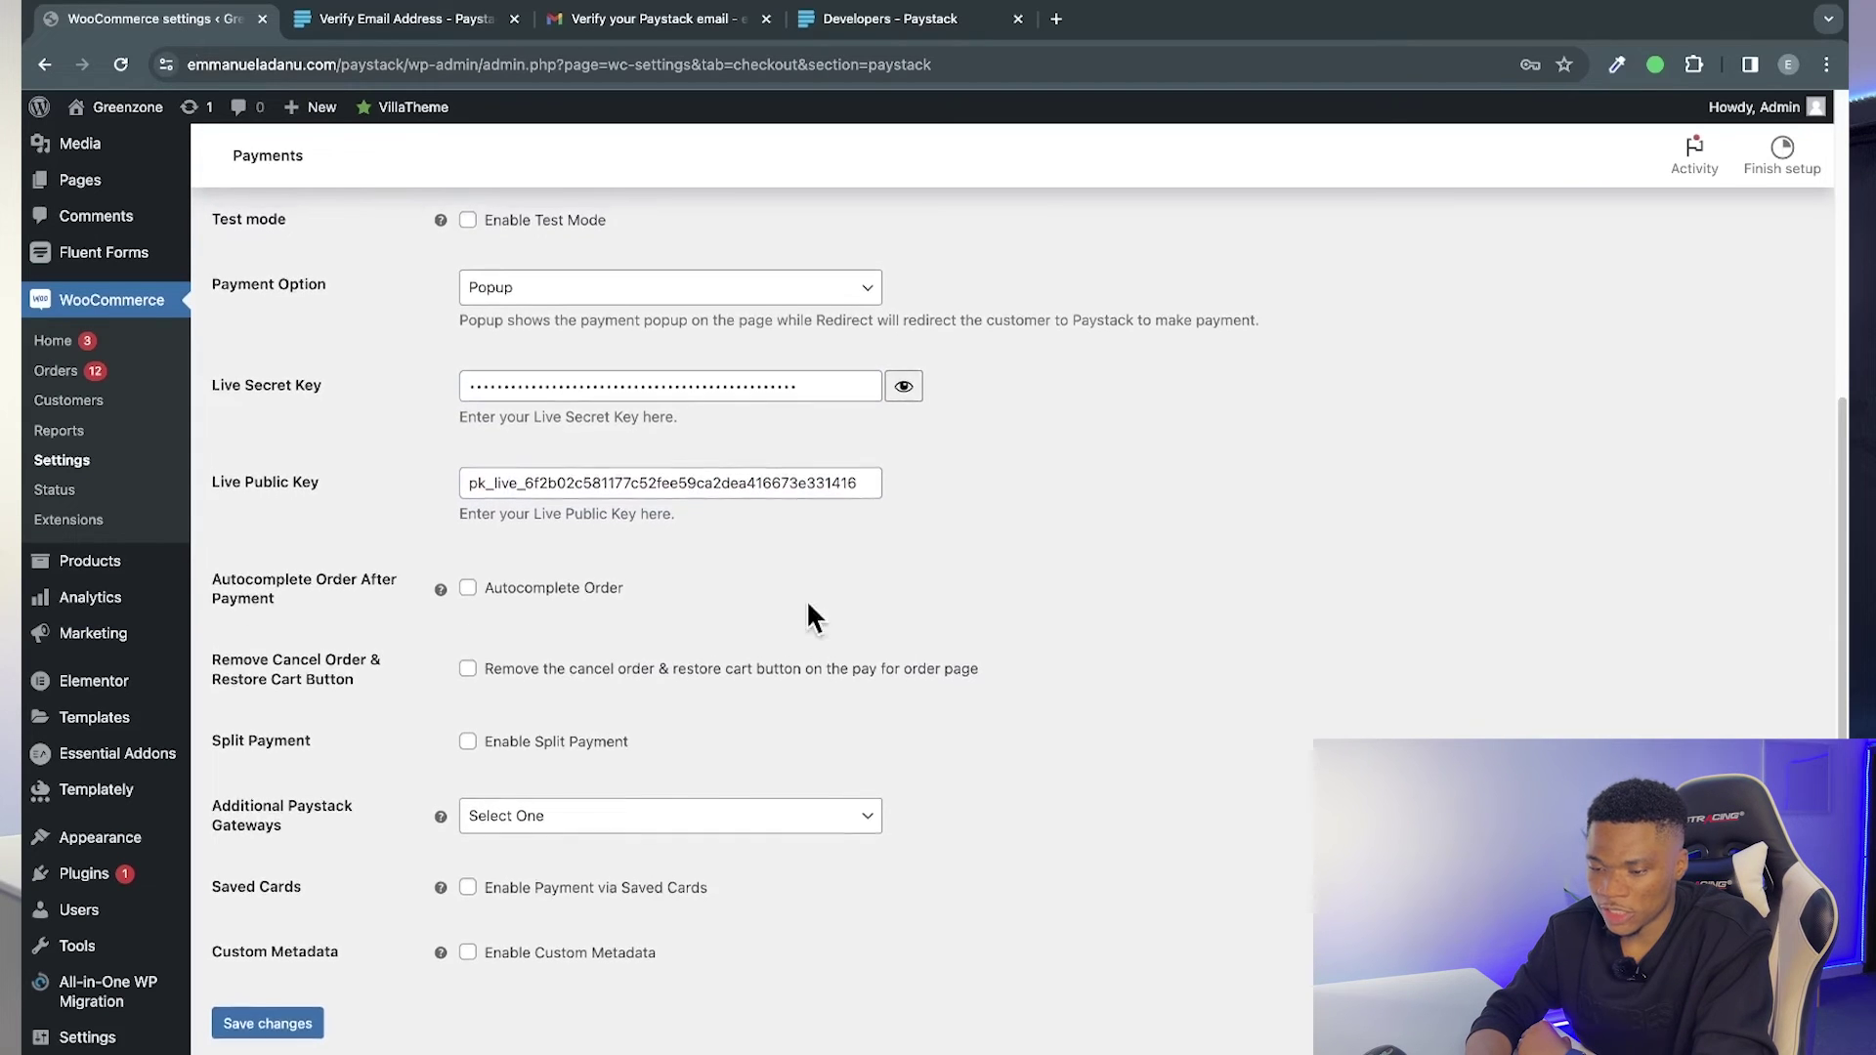
Step: Enable Autocomplete Order, remove the cancel order button, allow saved cards, and save
left_click(469, 593)
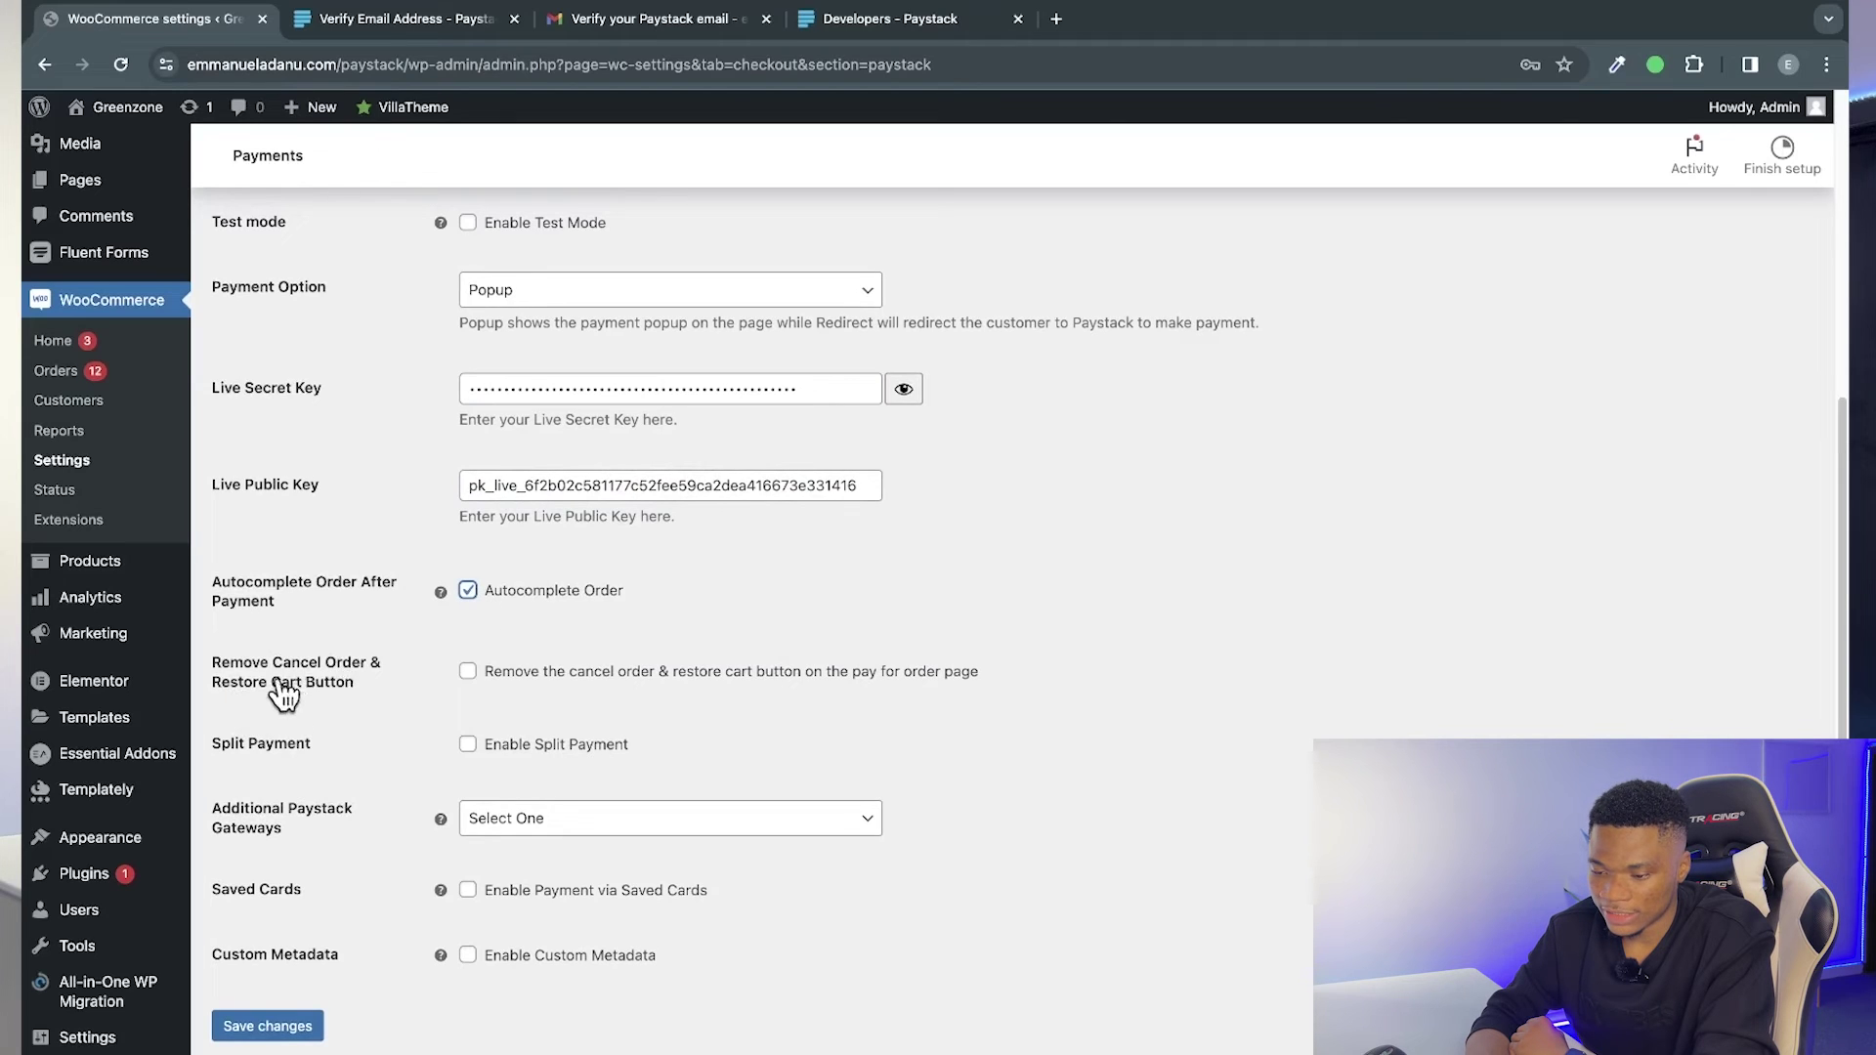
left_click(466, 674)
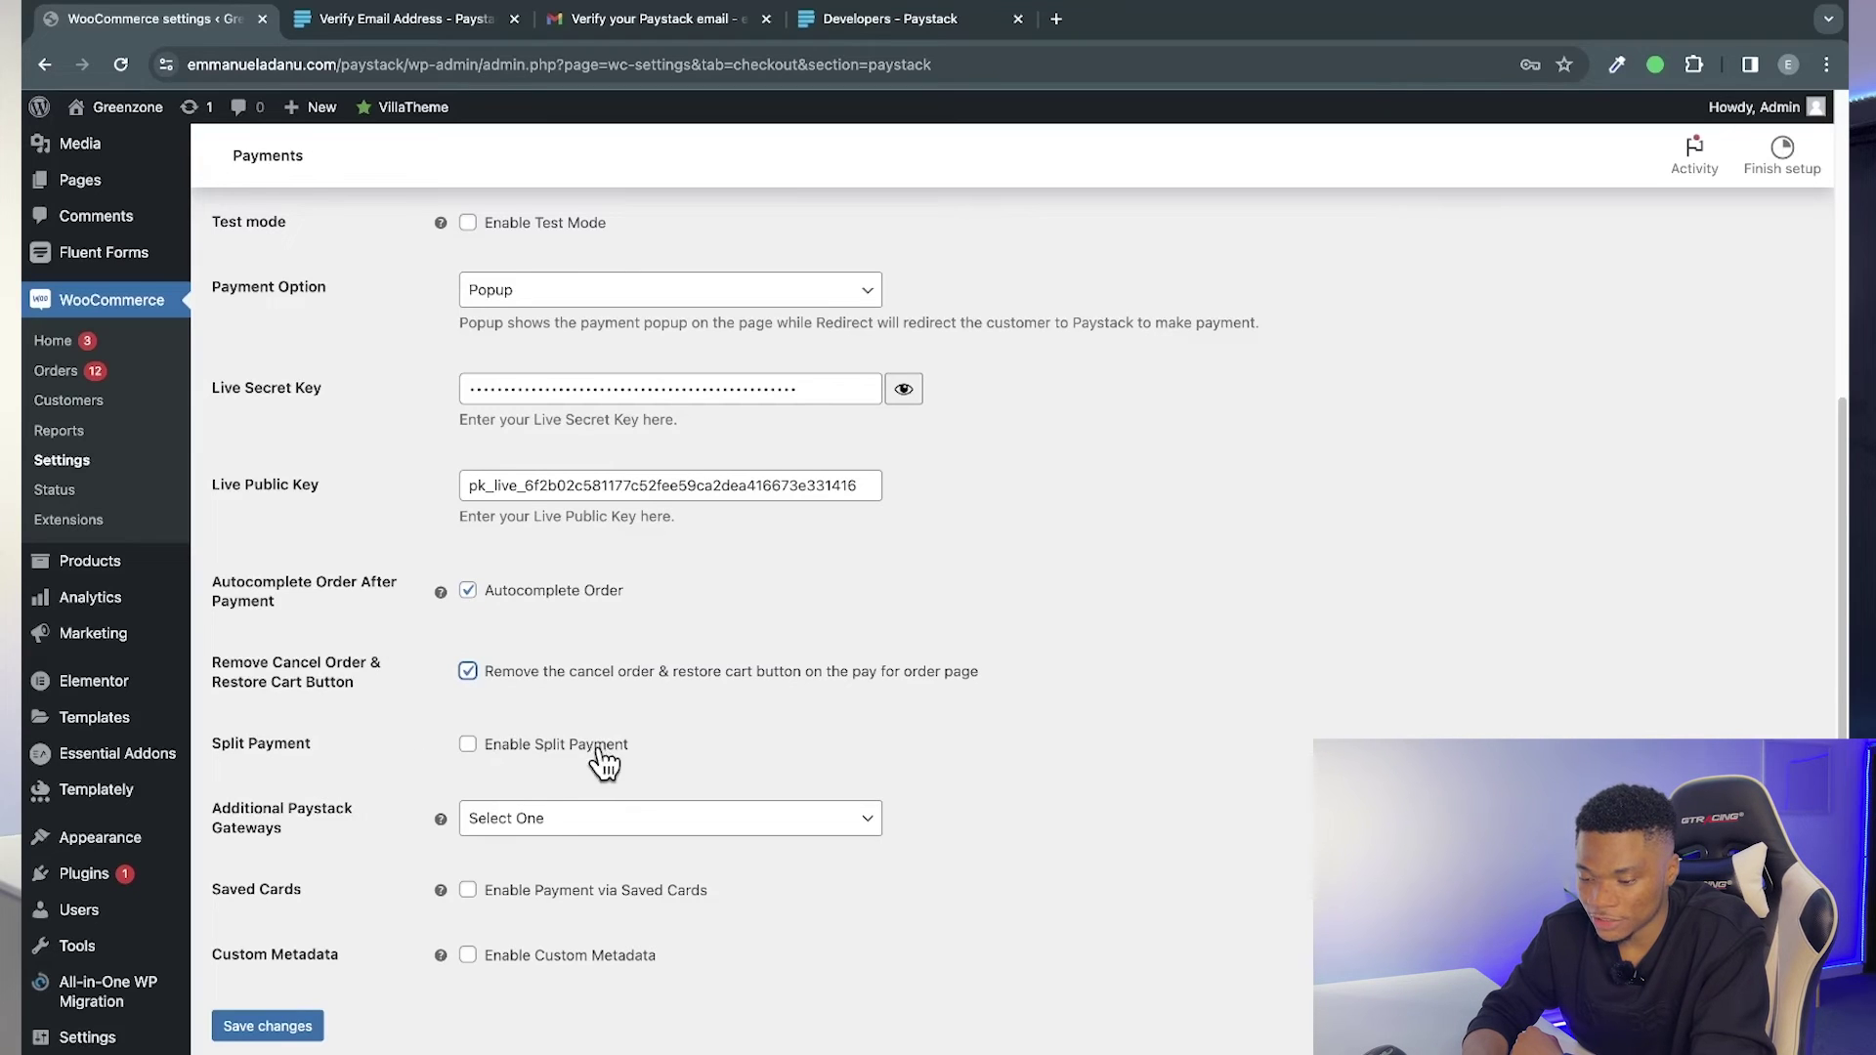
scroll(872, 815, "up", 1)
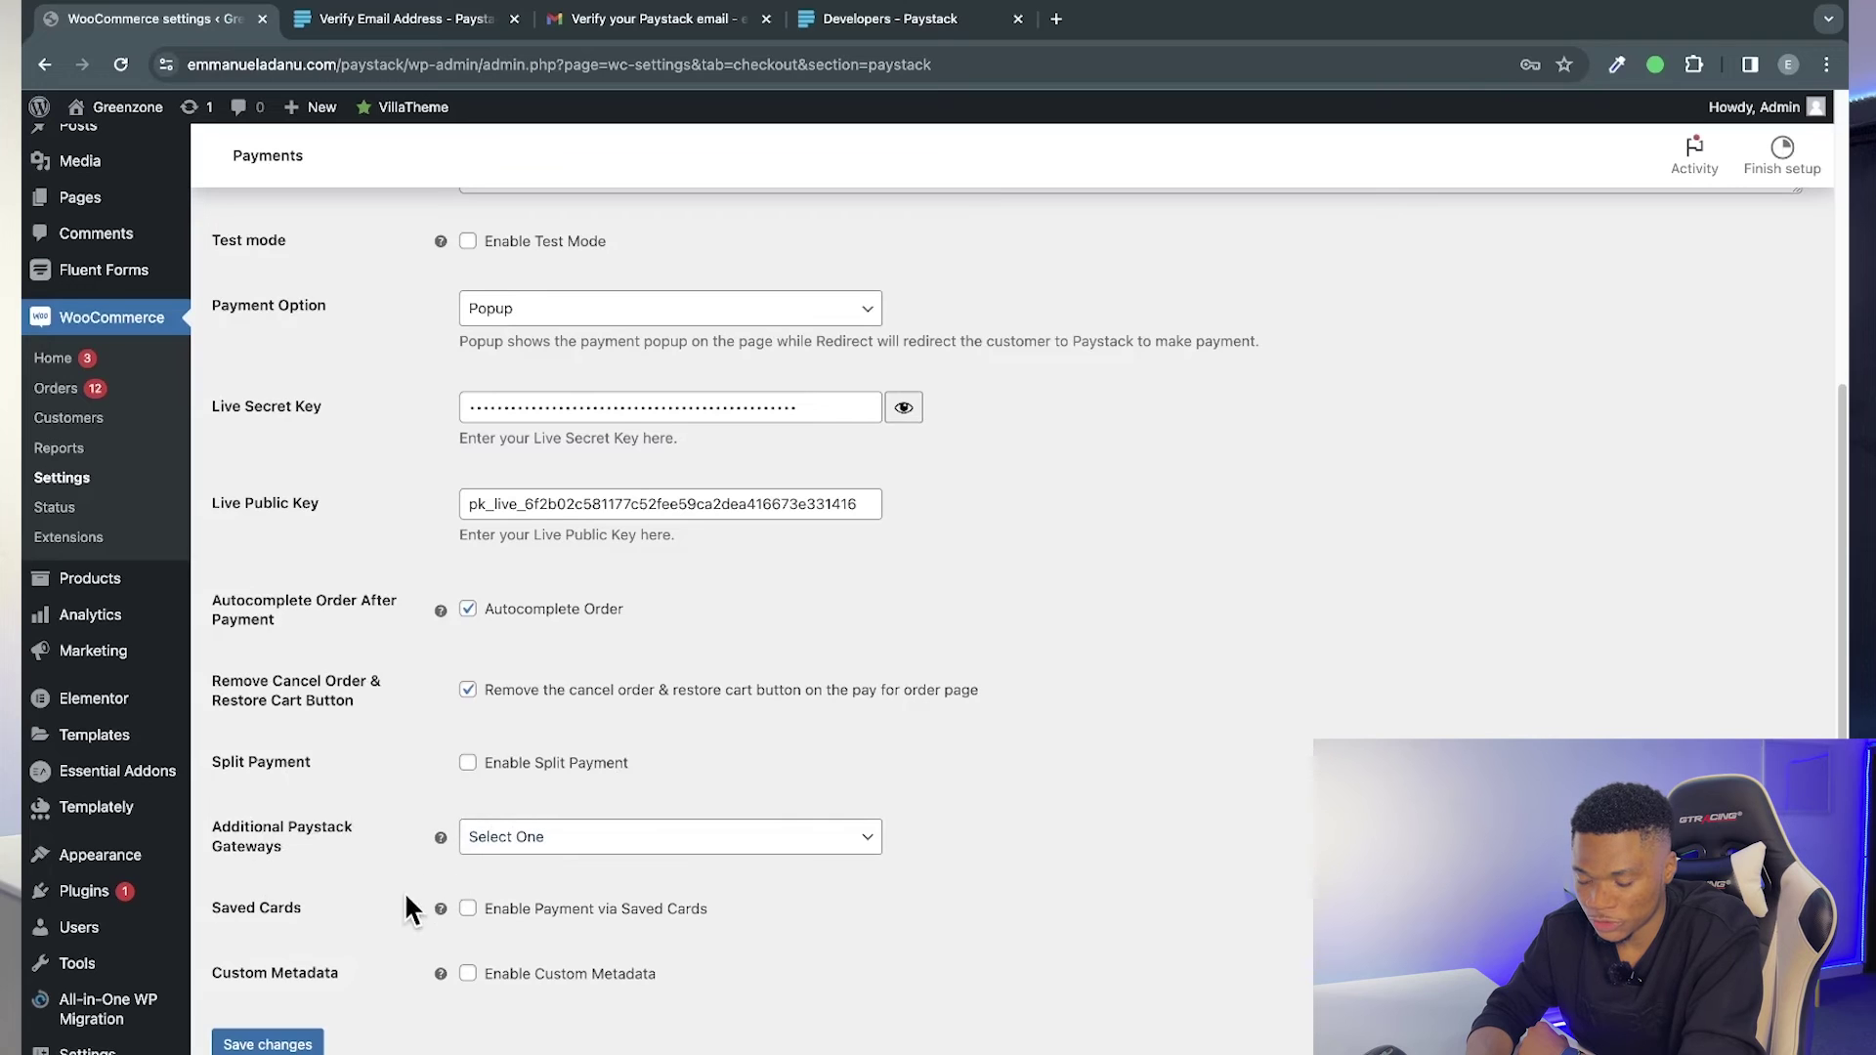
scroll(403, 897, "down", 1)
left_click(493, 891)
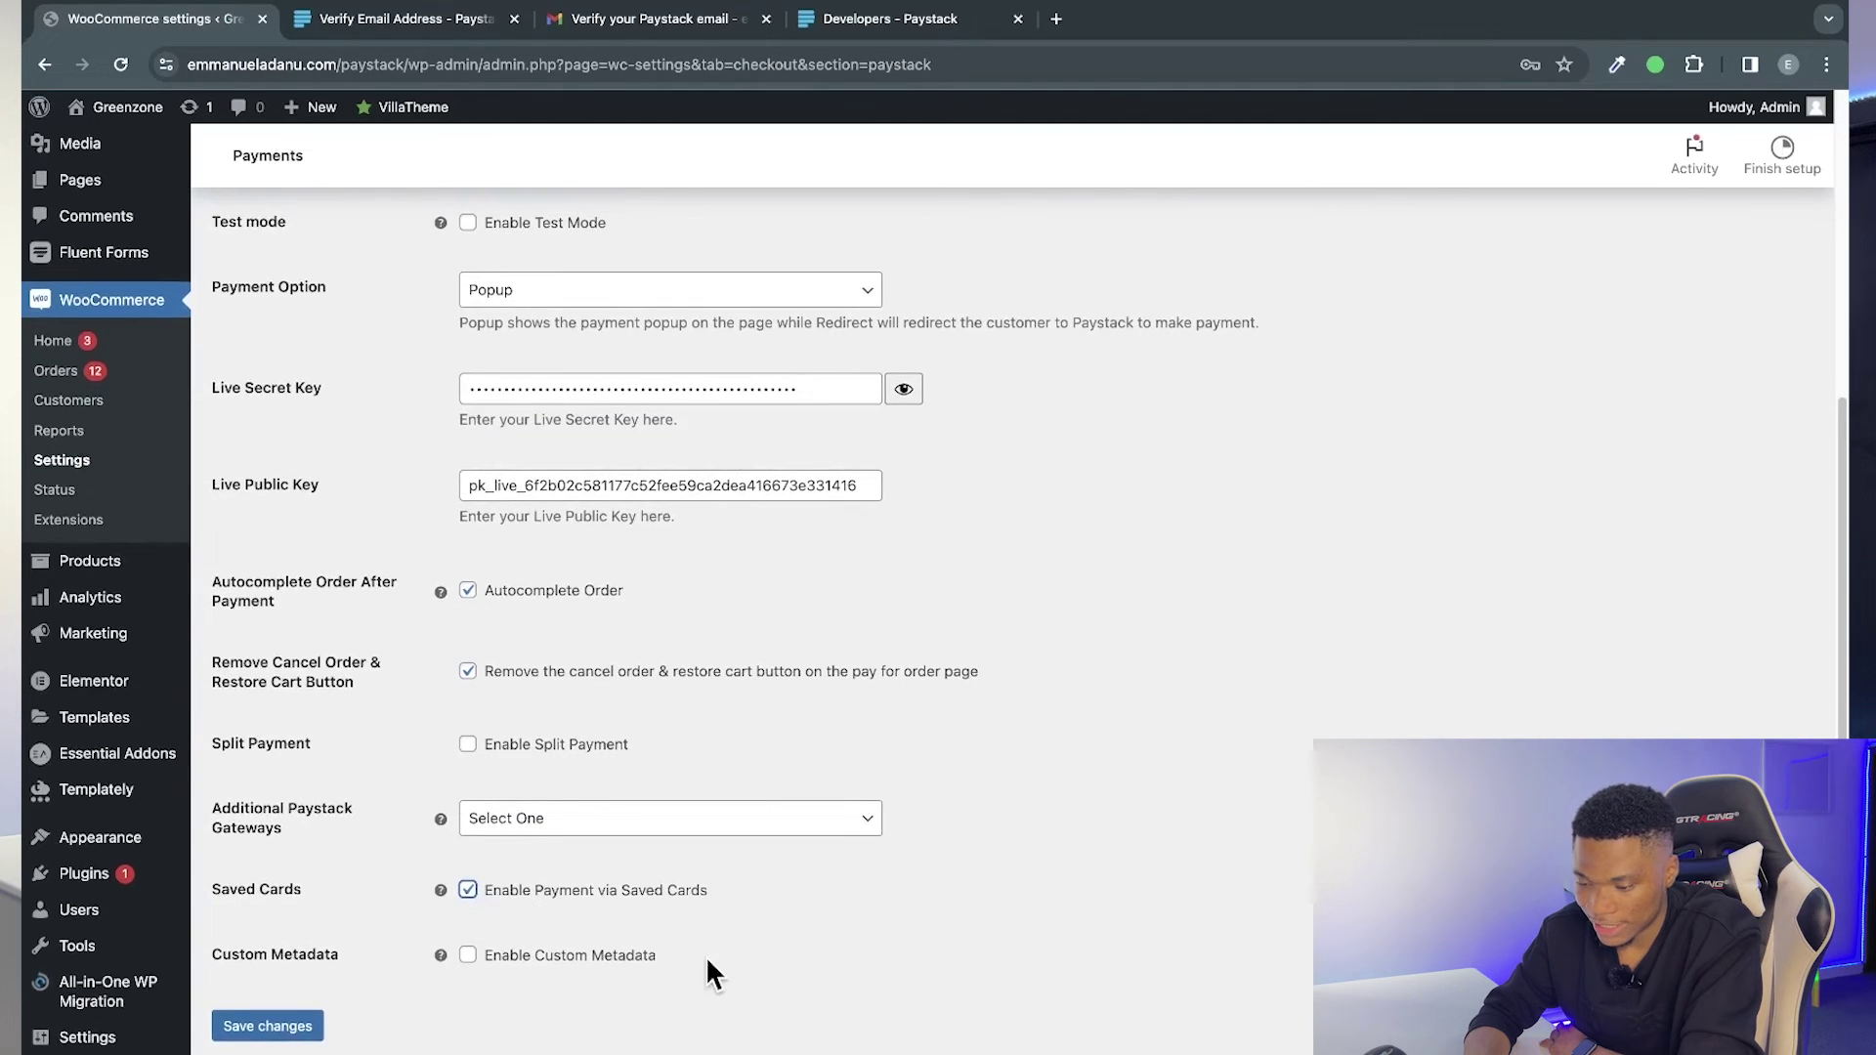
left_click(299, 1028)
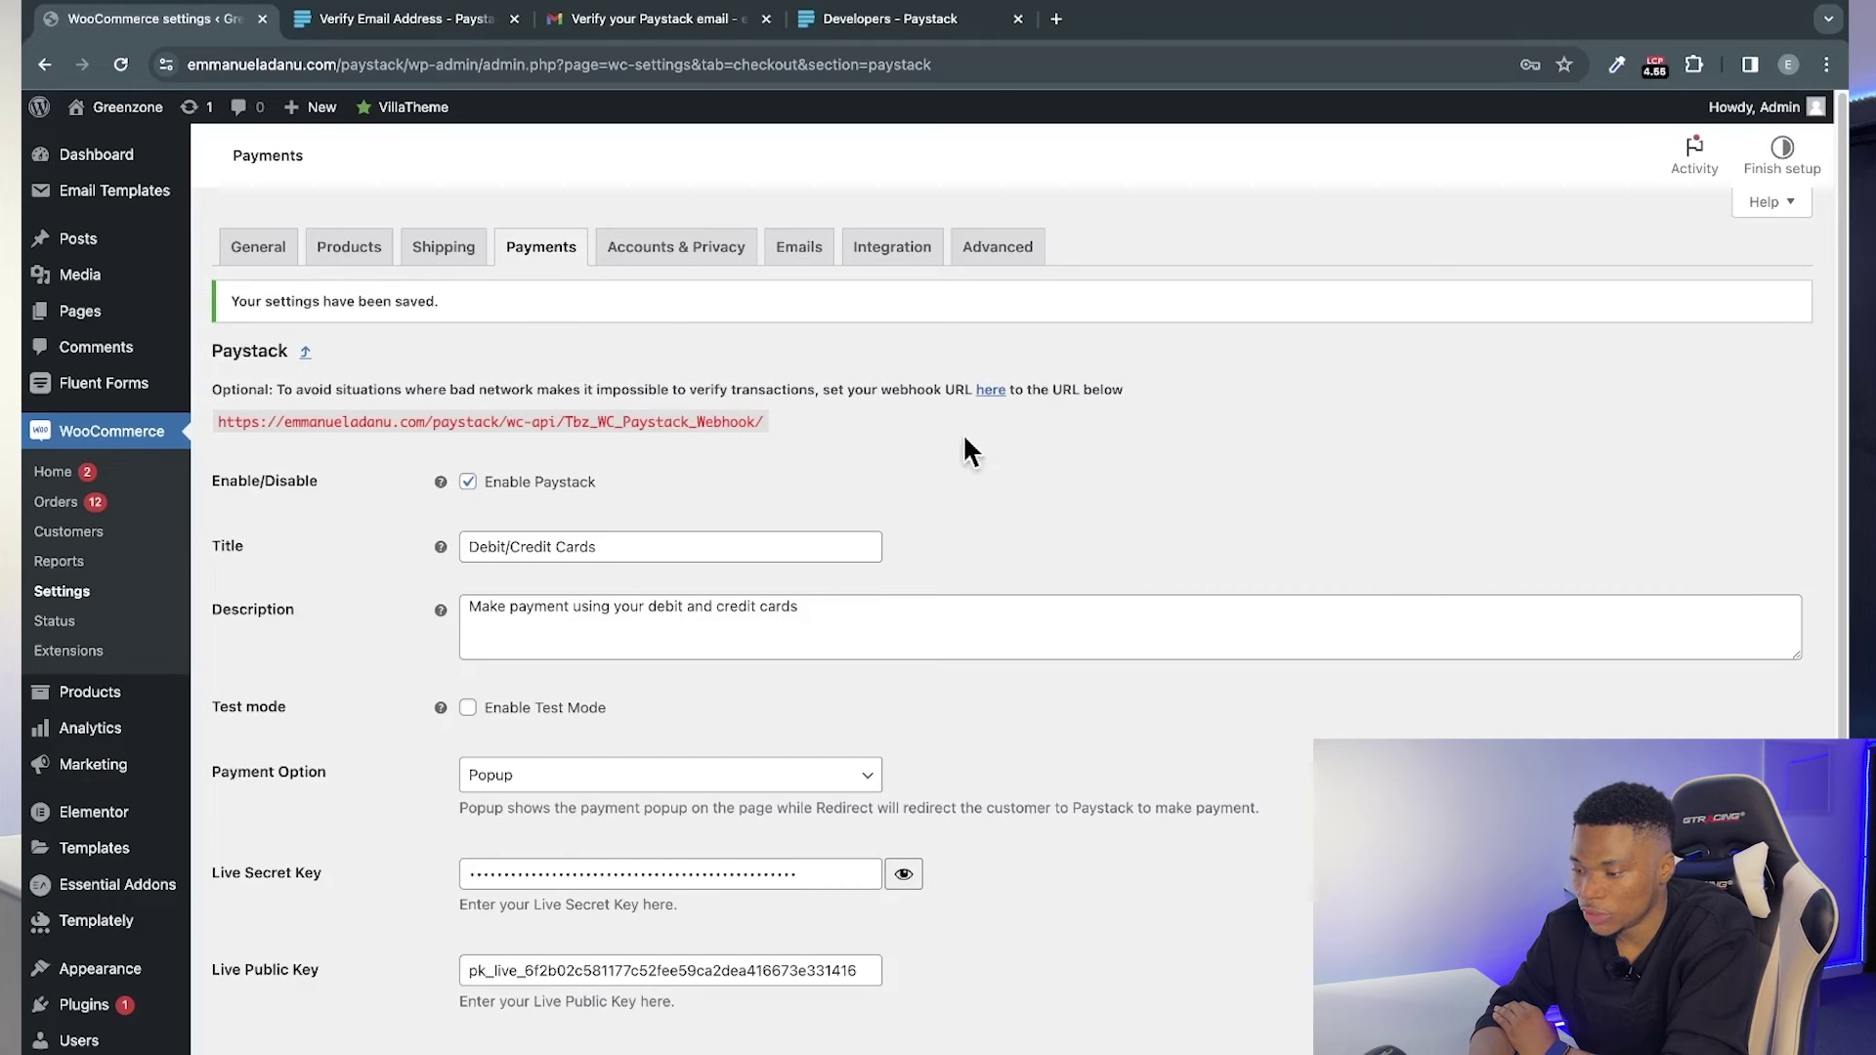
Step: Copy the store's Paystack webhook URL and go back to the API keys page
triple_click(719, 420)
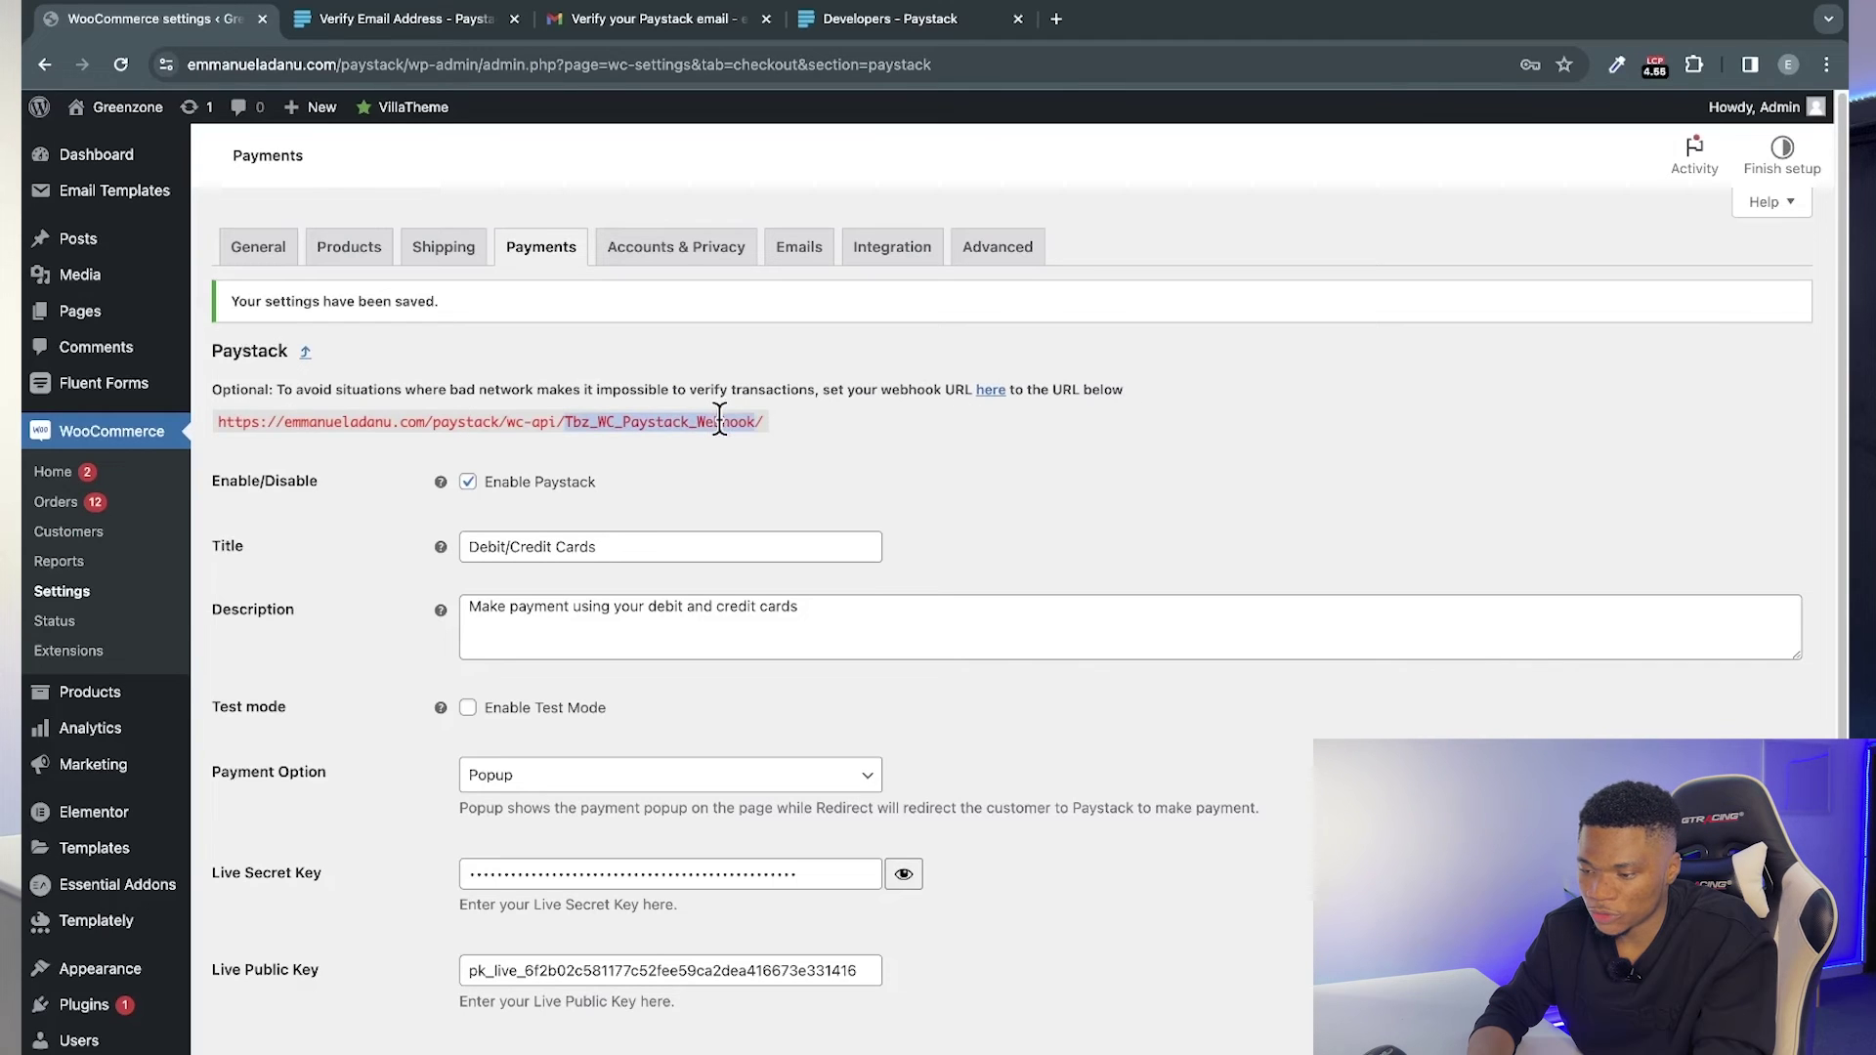
left_click(918, 37)
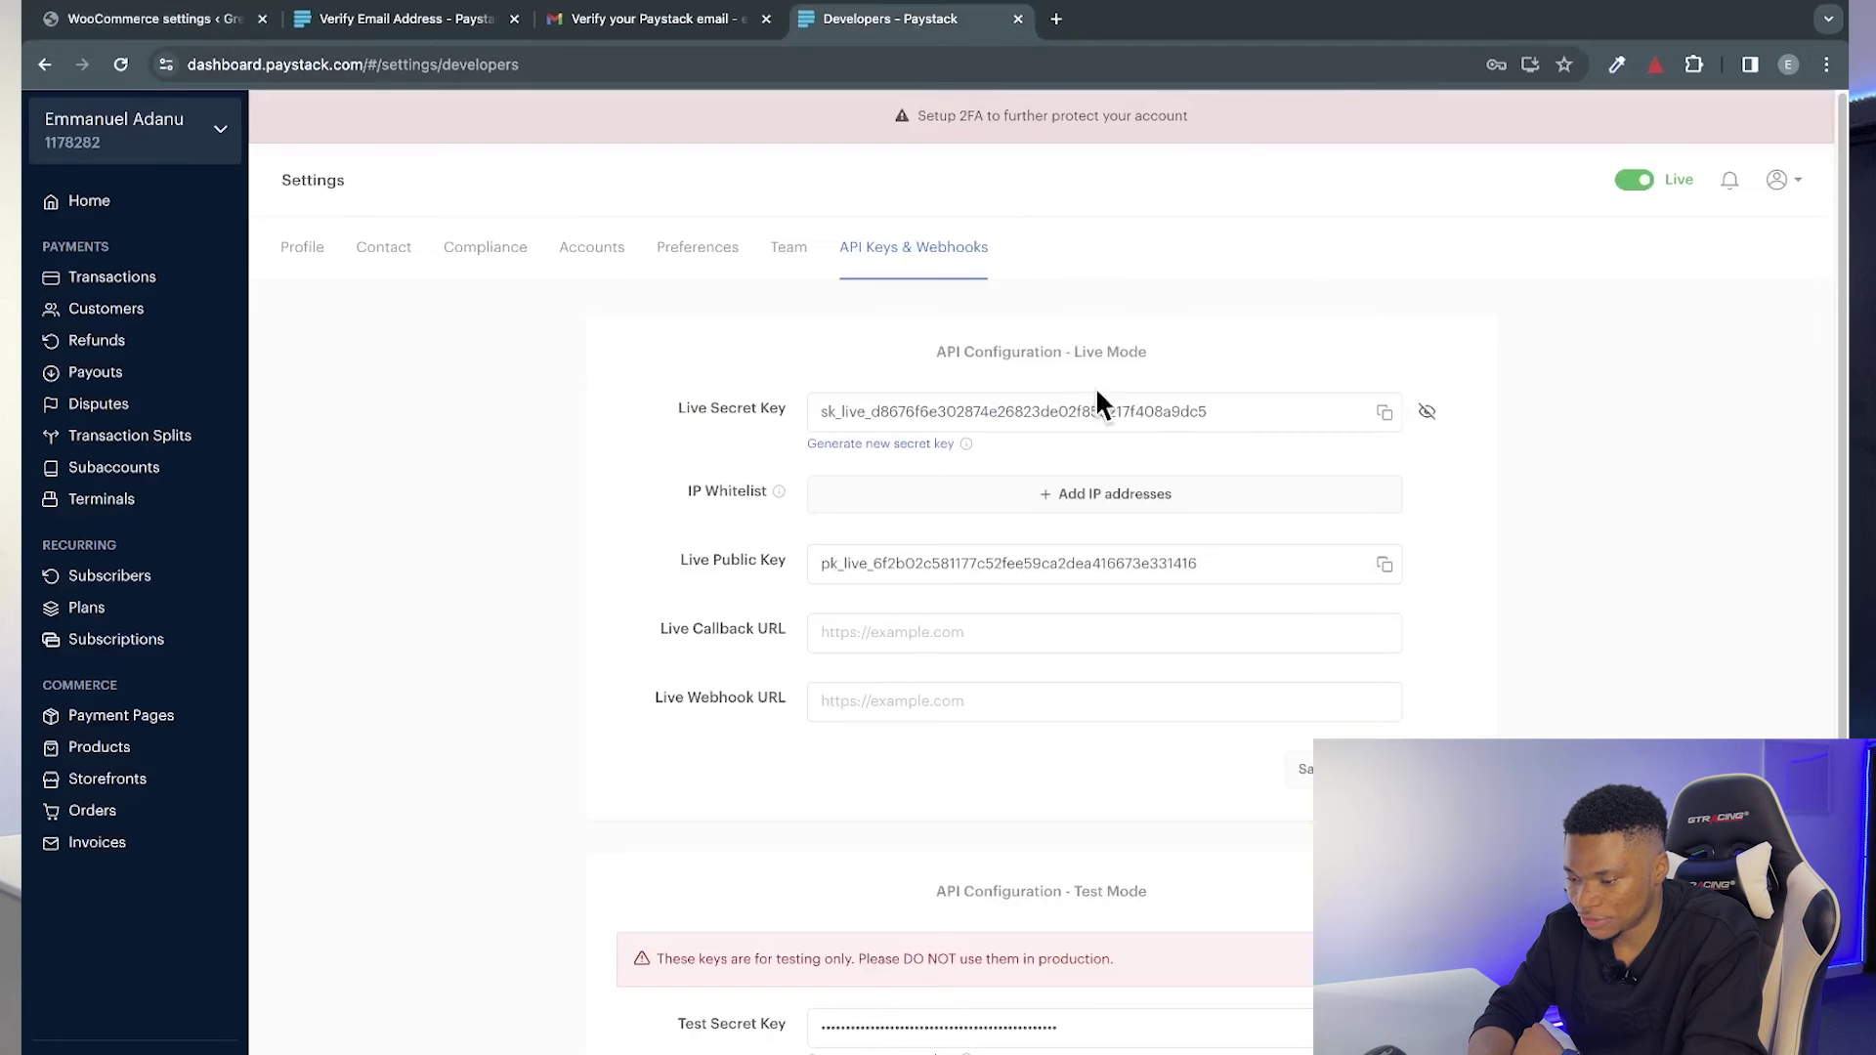
scroll(1280, 695, "down", 1)
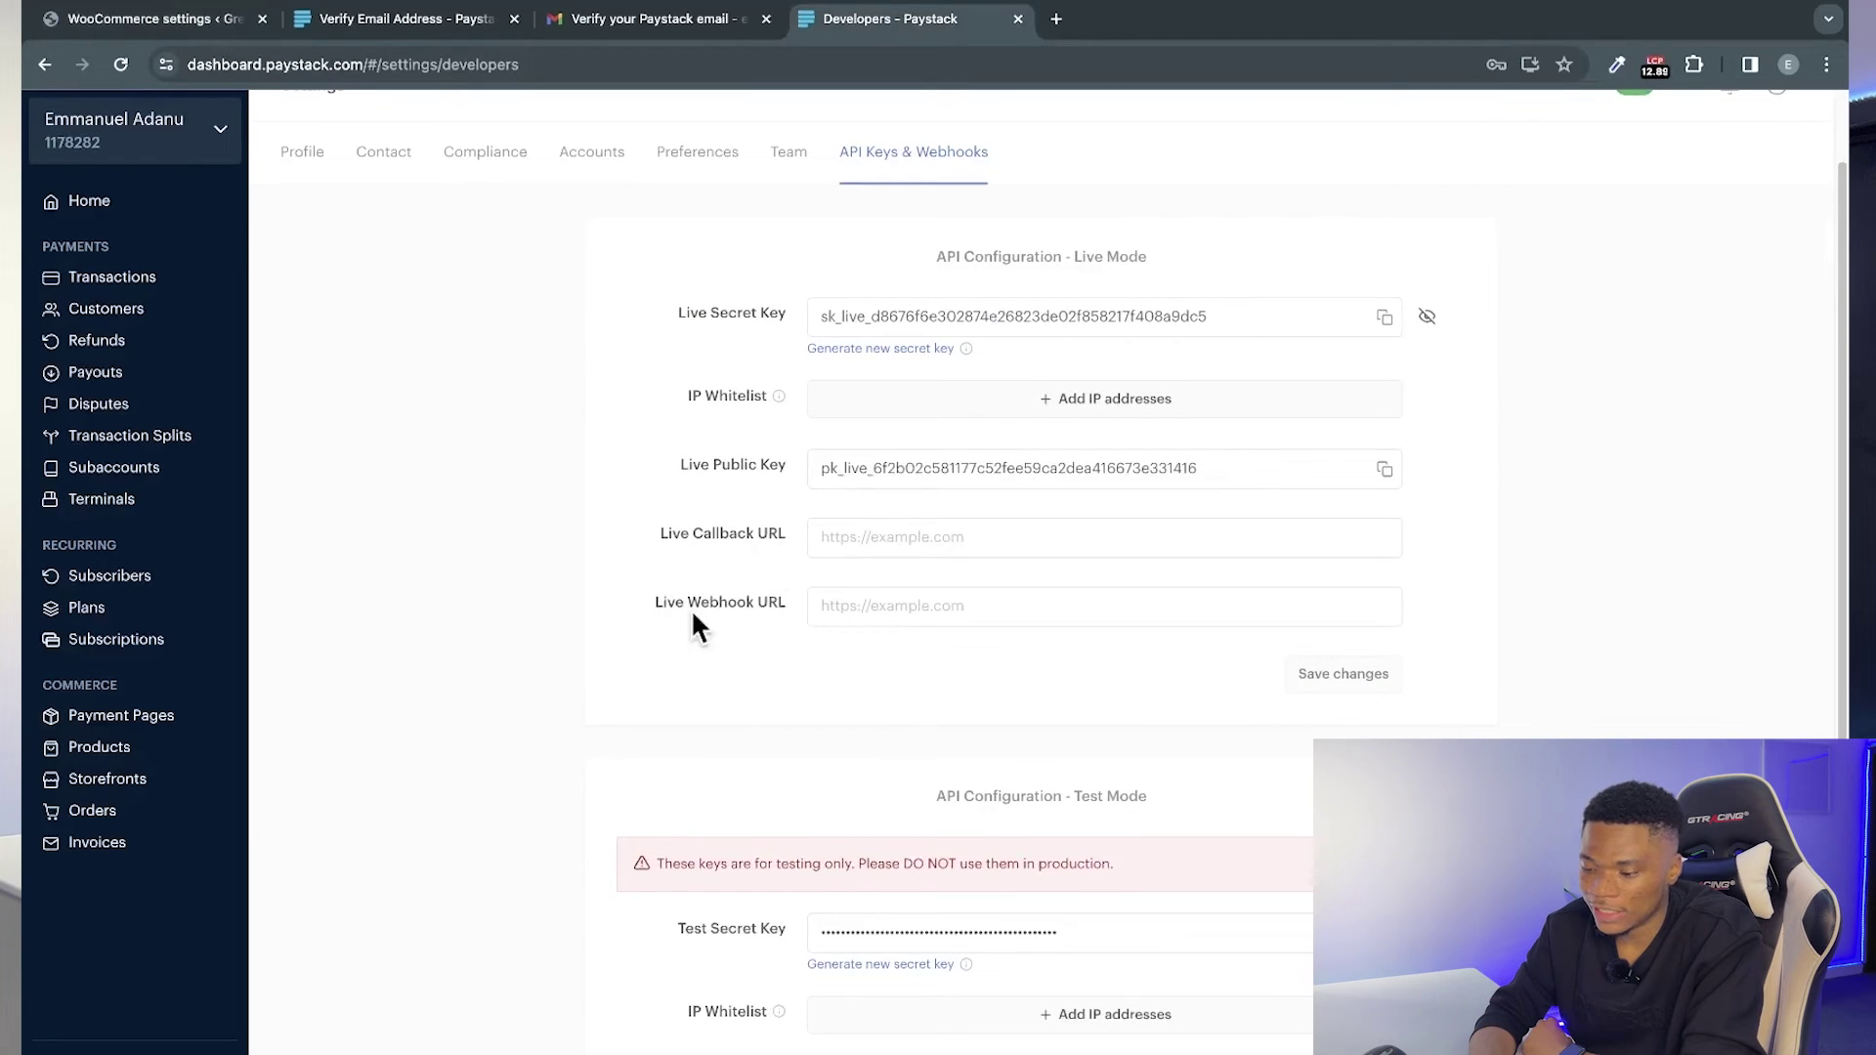
Step: Save the copied address as the Live Webhook URL, then return to WooCommerce's Paystack settings
left_click(860, 606)
key("ctrl+v")
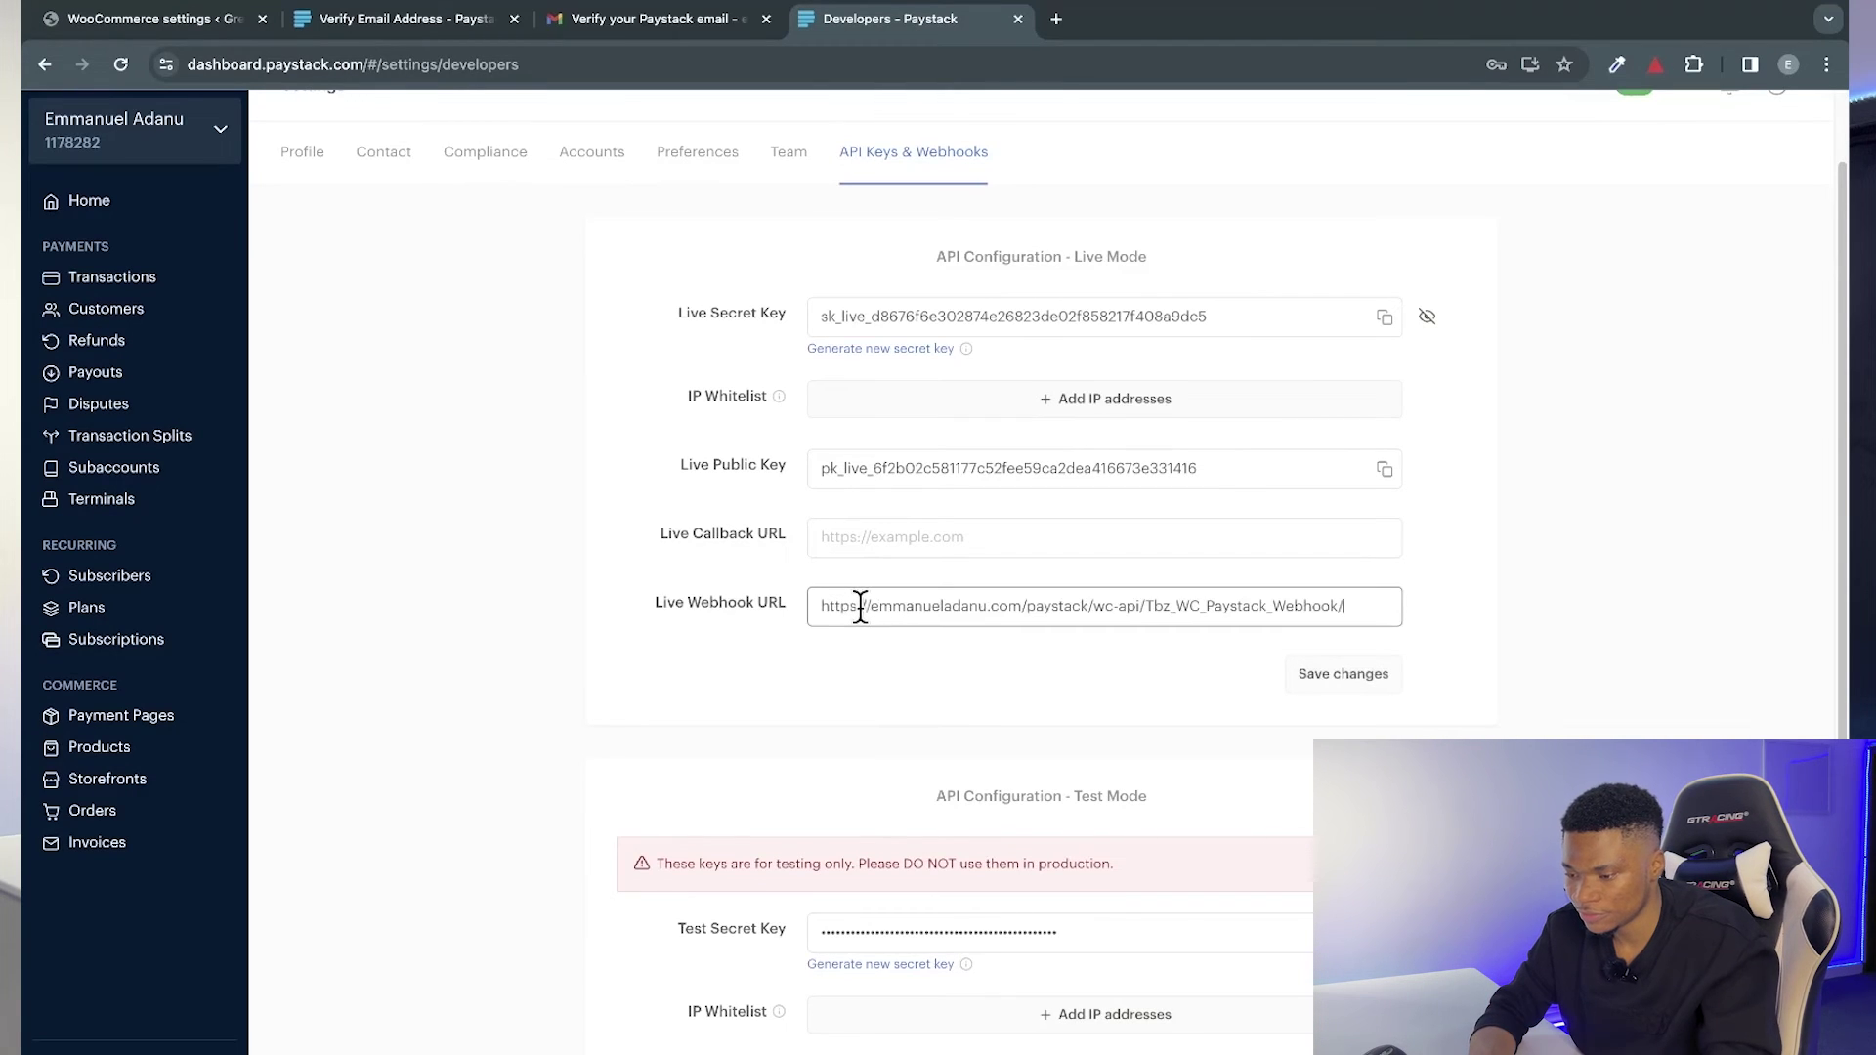
left_click(1353, 684)
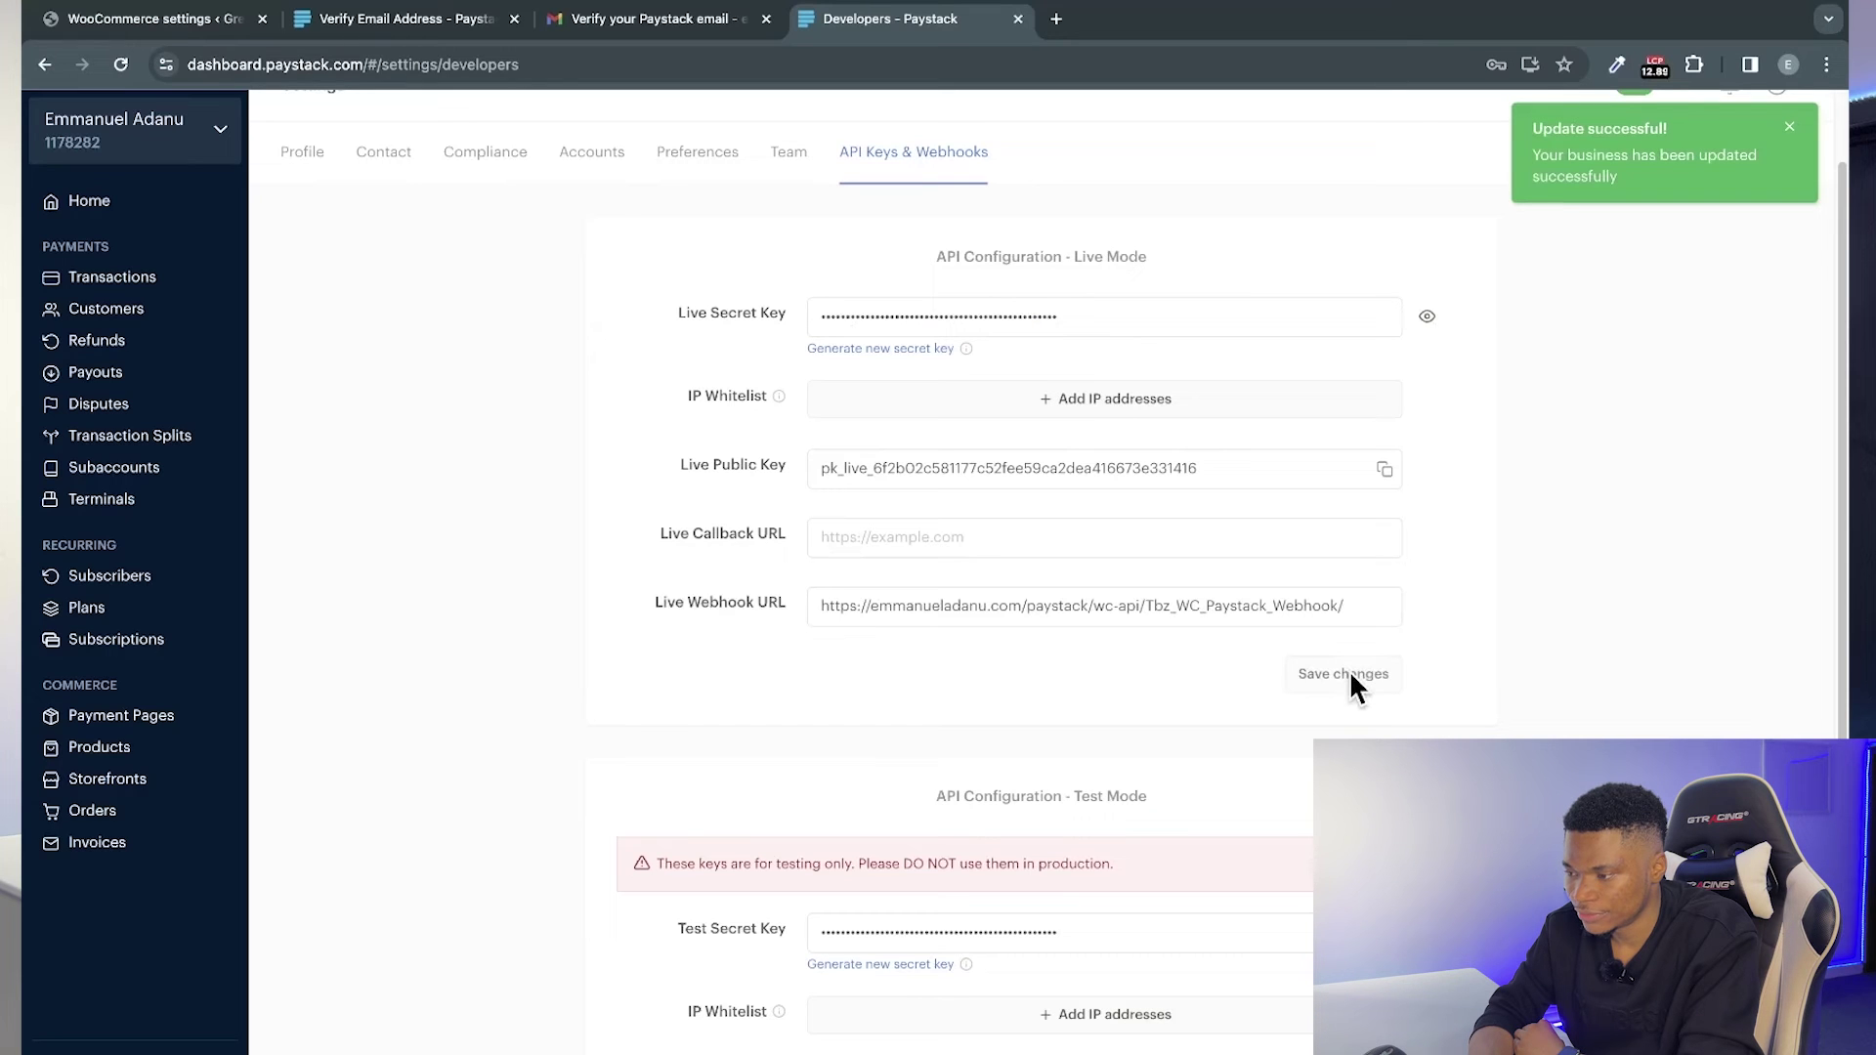
left_click(189, 22)
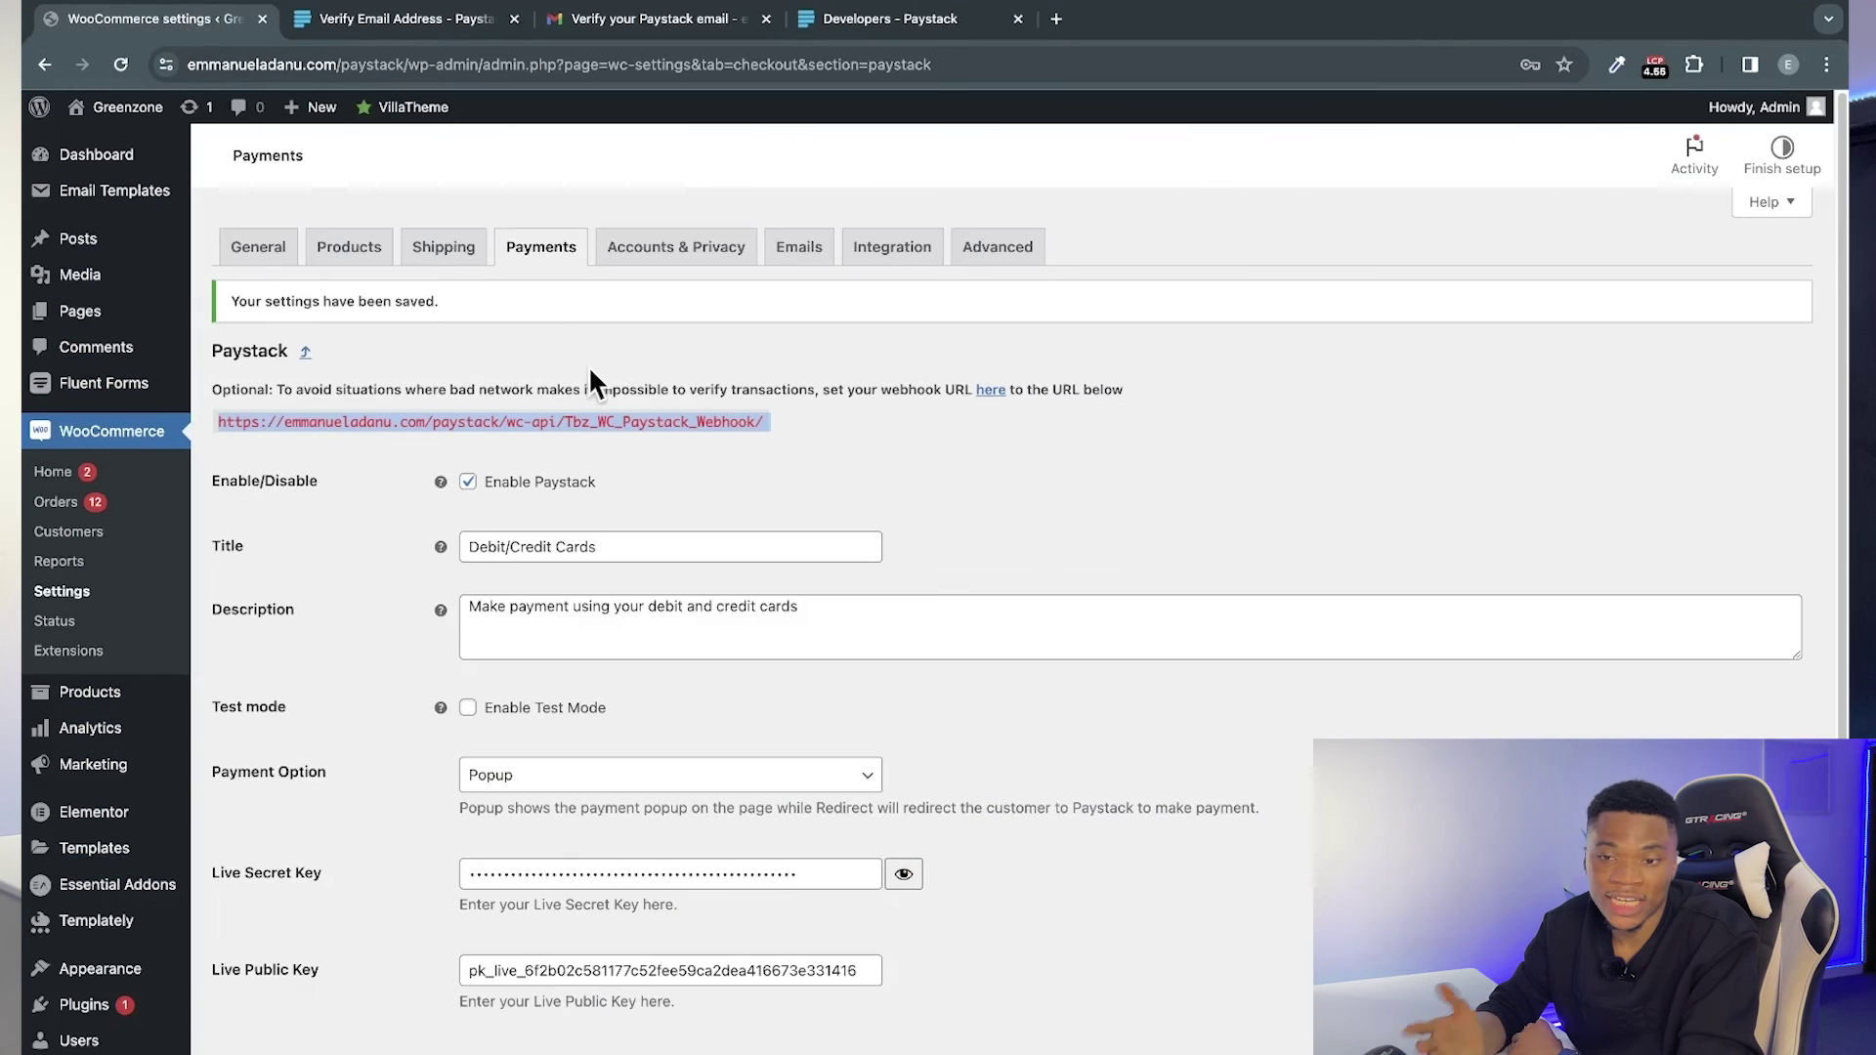
Step: Open the Greenzone storefront in a new tab from Visit Site
left_click(545, 252)
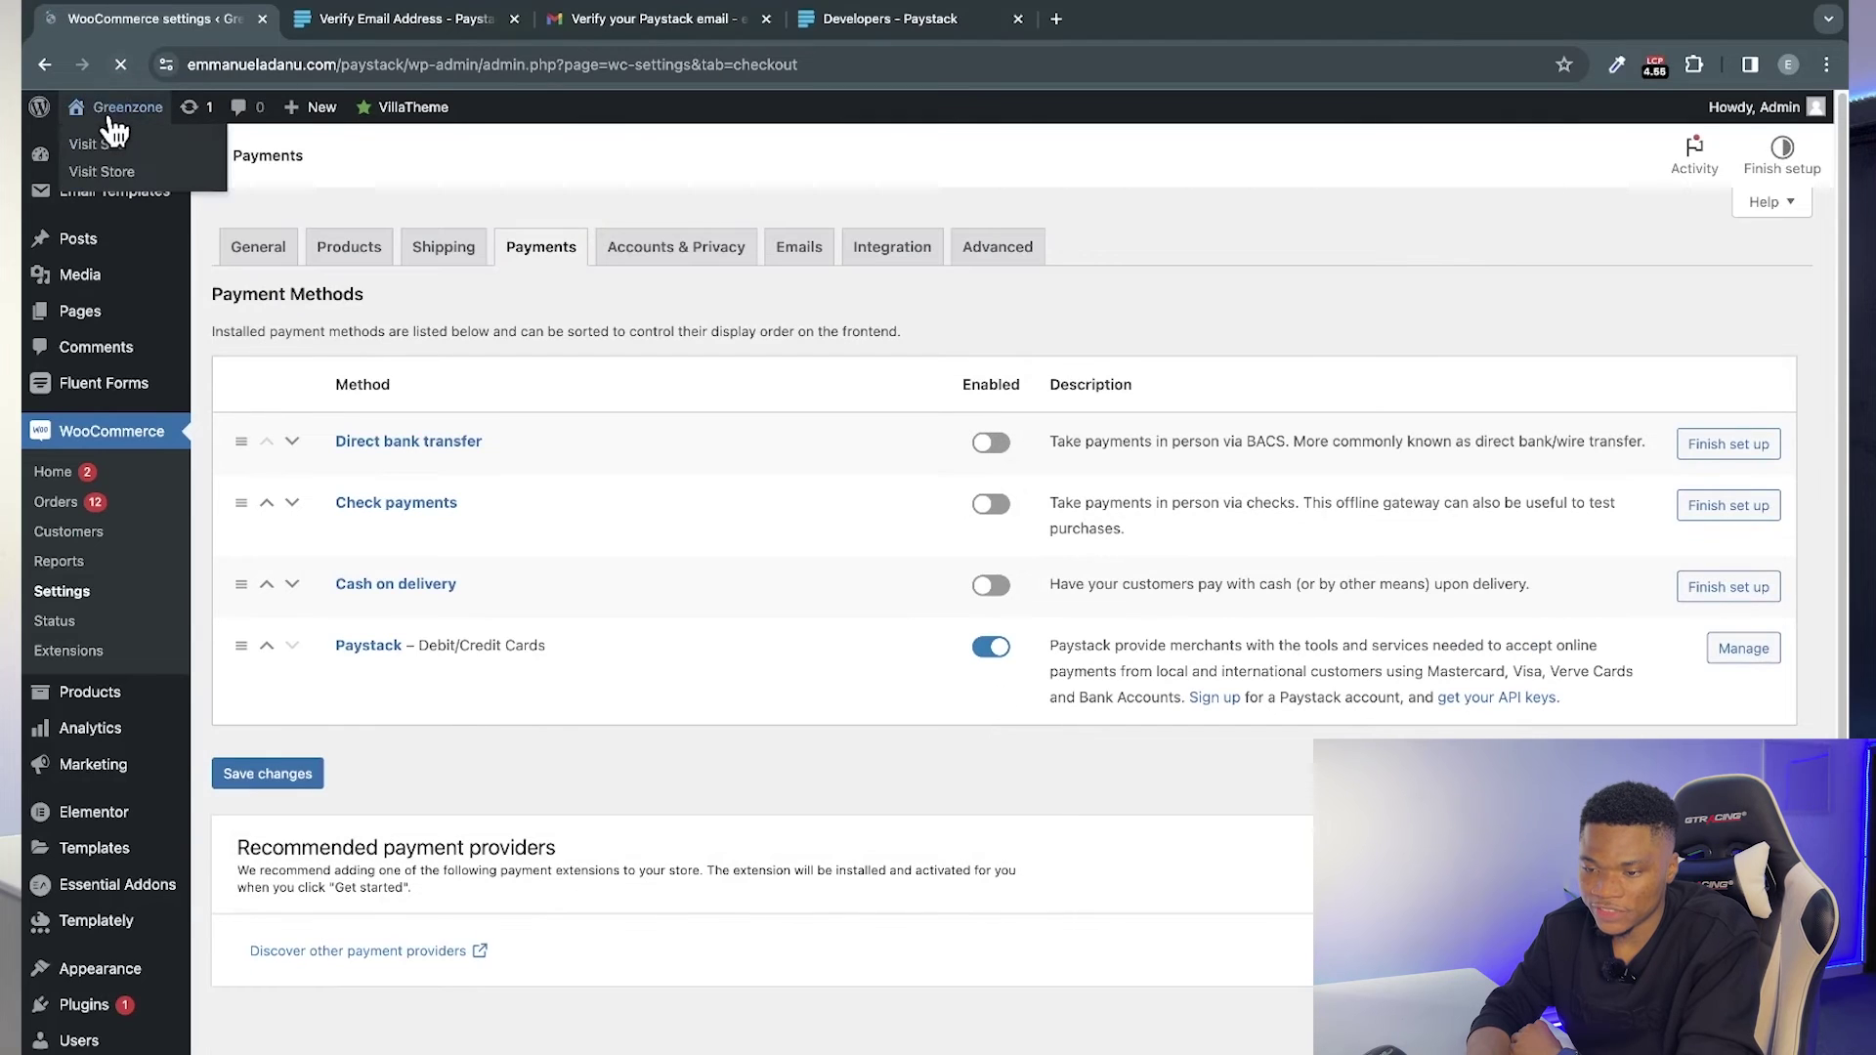
right_click(108, 145)
left_click(176, 143)
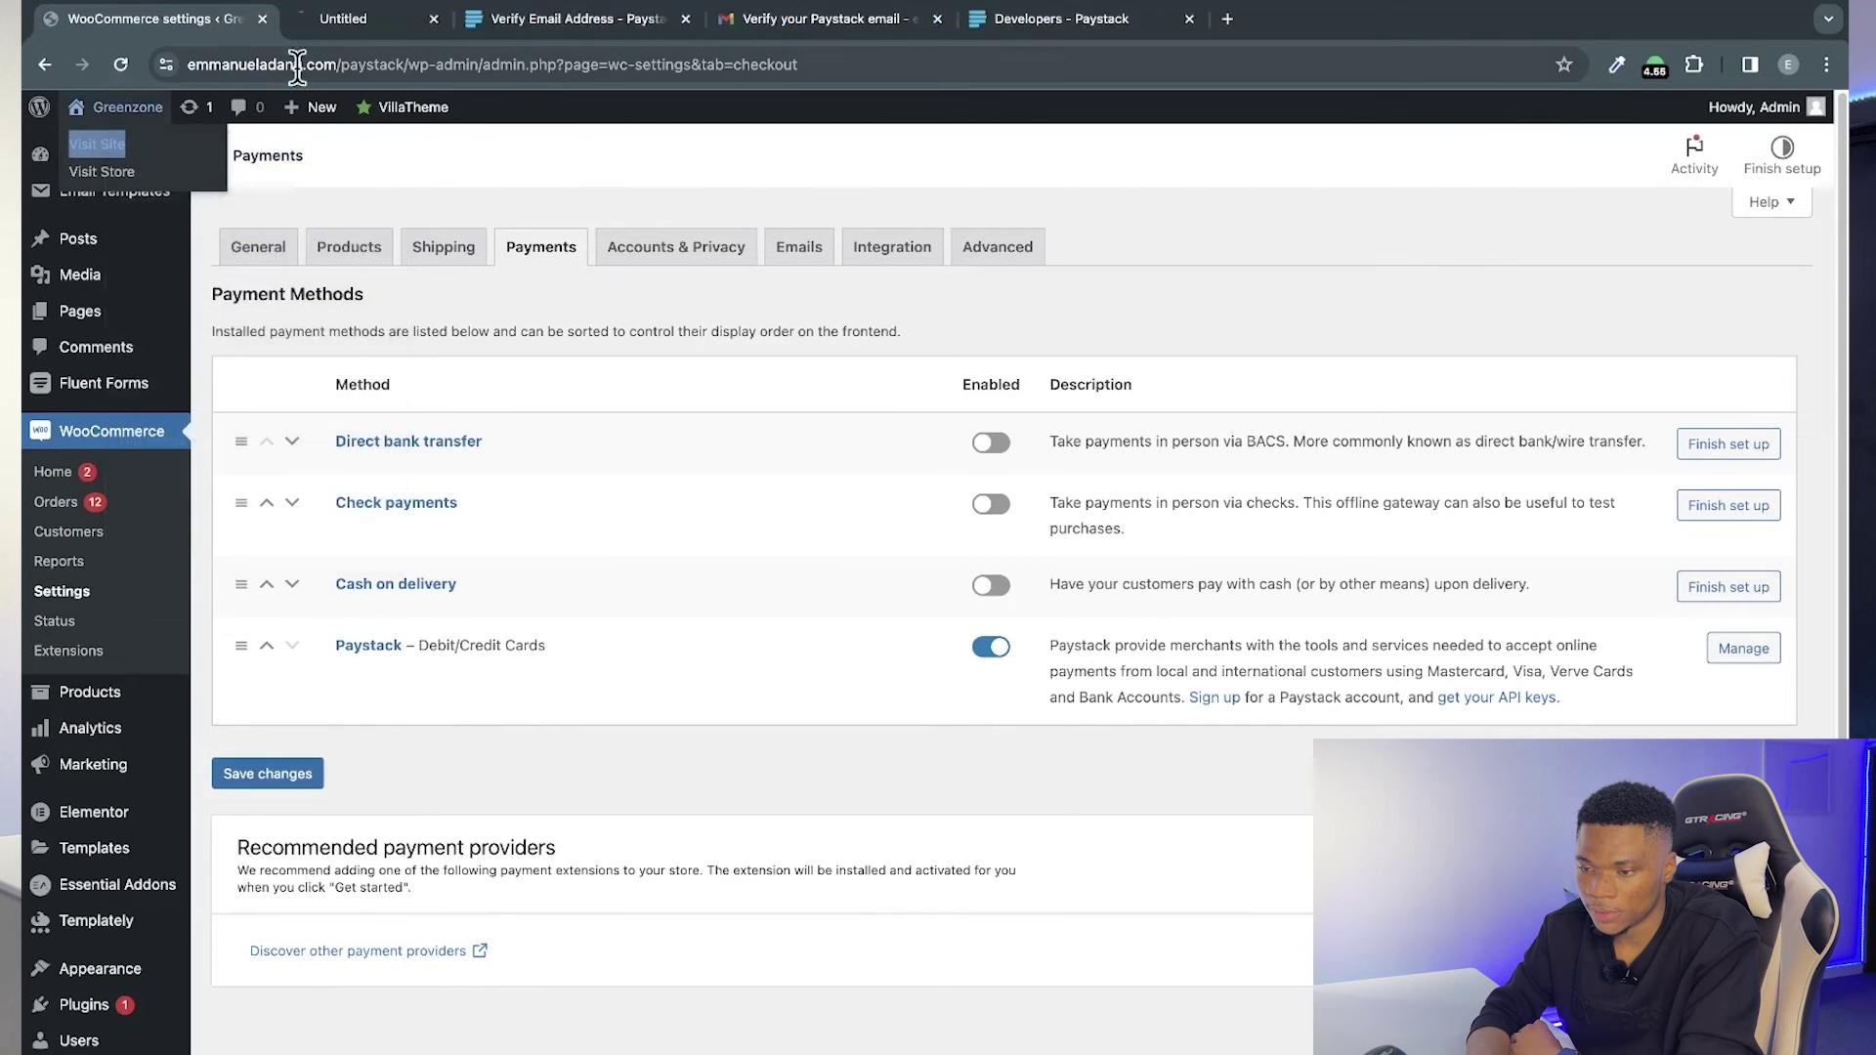
left_click(360, 28)
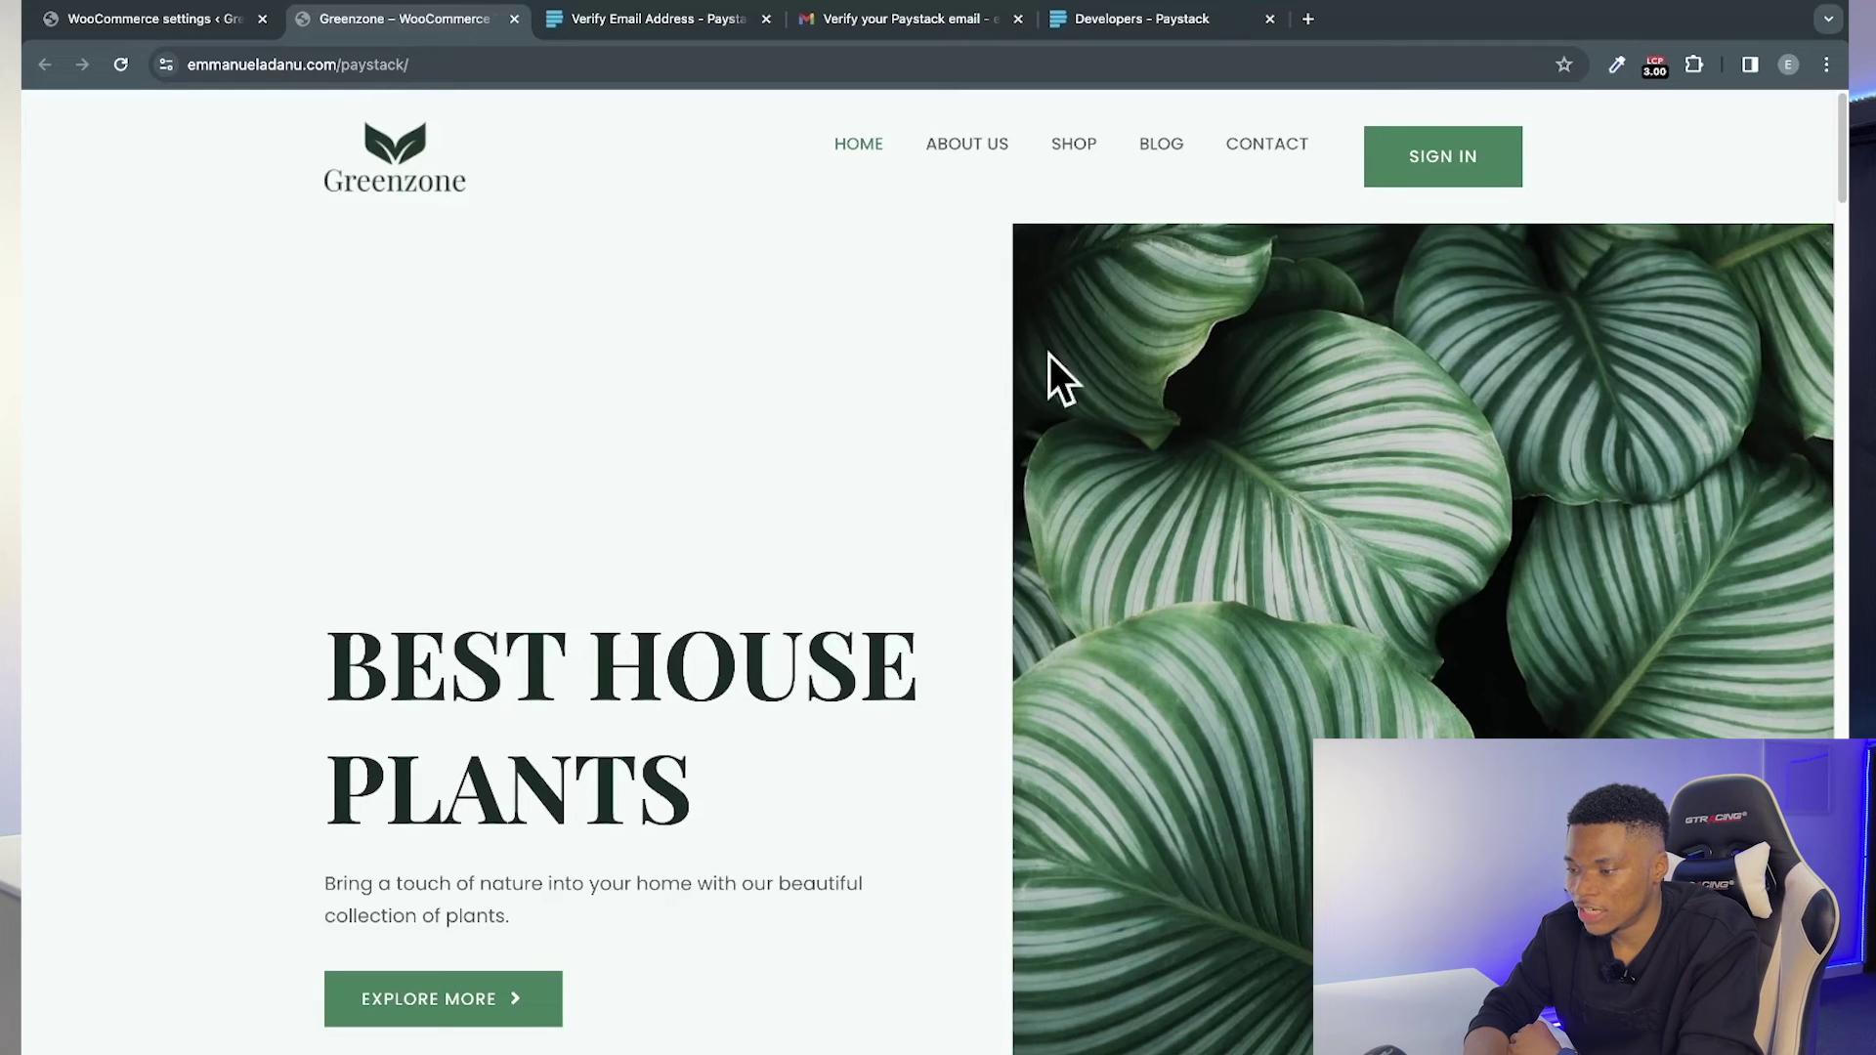
Step: Add 10 Cacti Caca plants from the Shop to the cart and view the ₦600.00 cart
left_click(1080, 157)
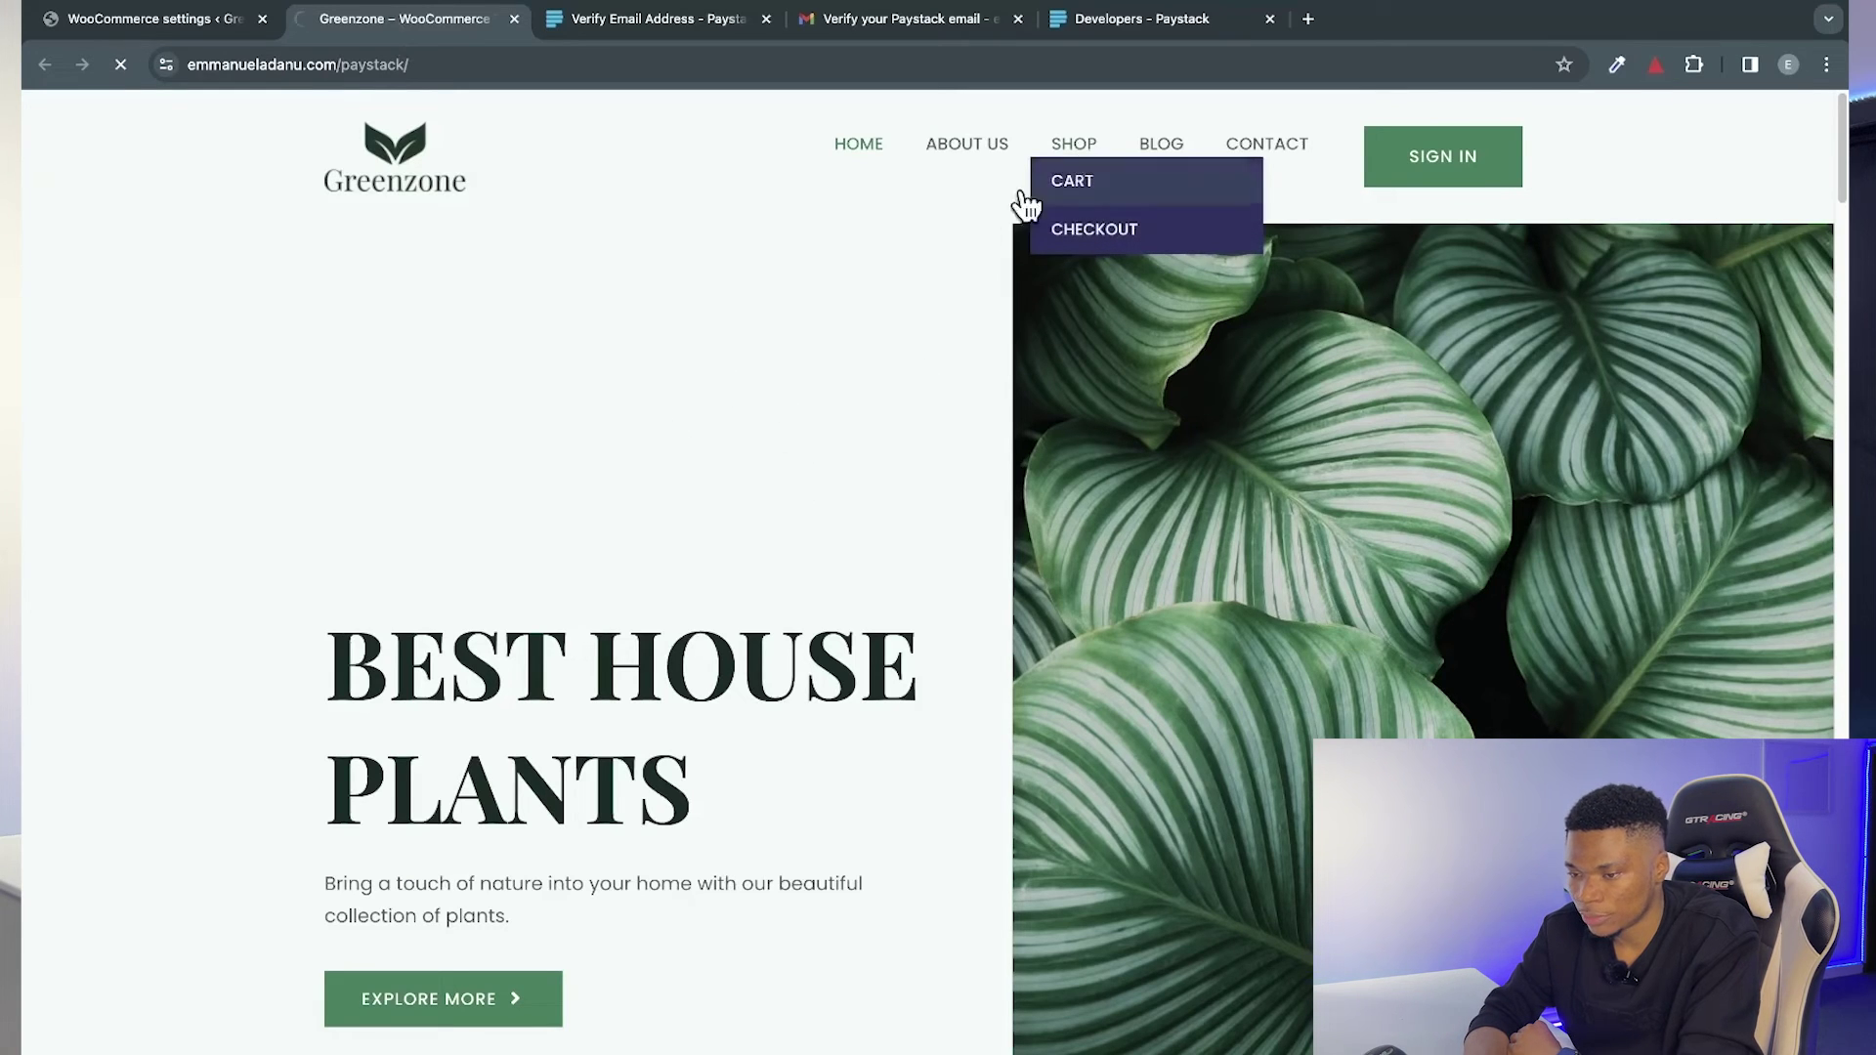
scroll(948, 828, "down", 5)
scroll(955, 846, "down", 4)
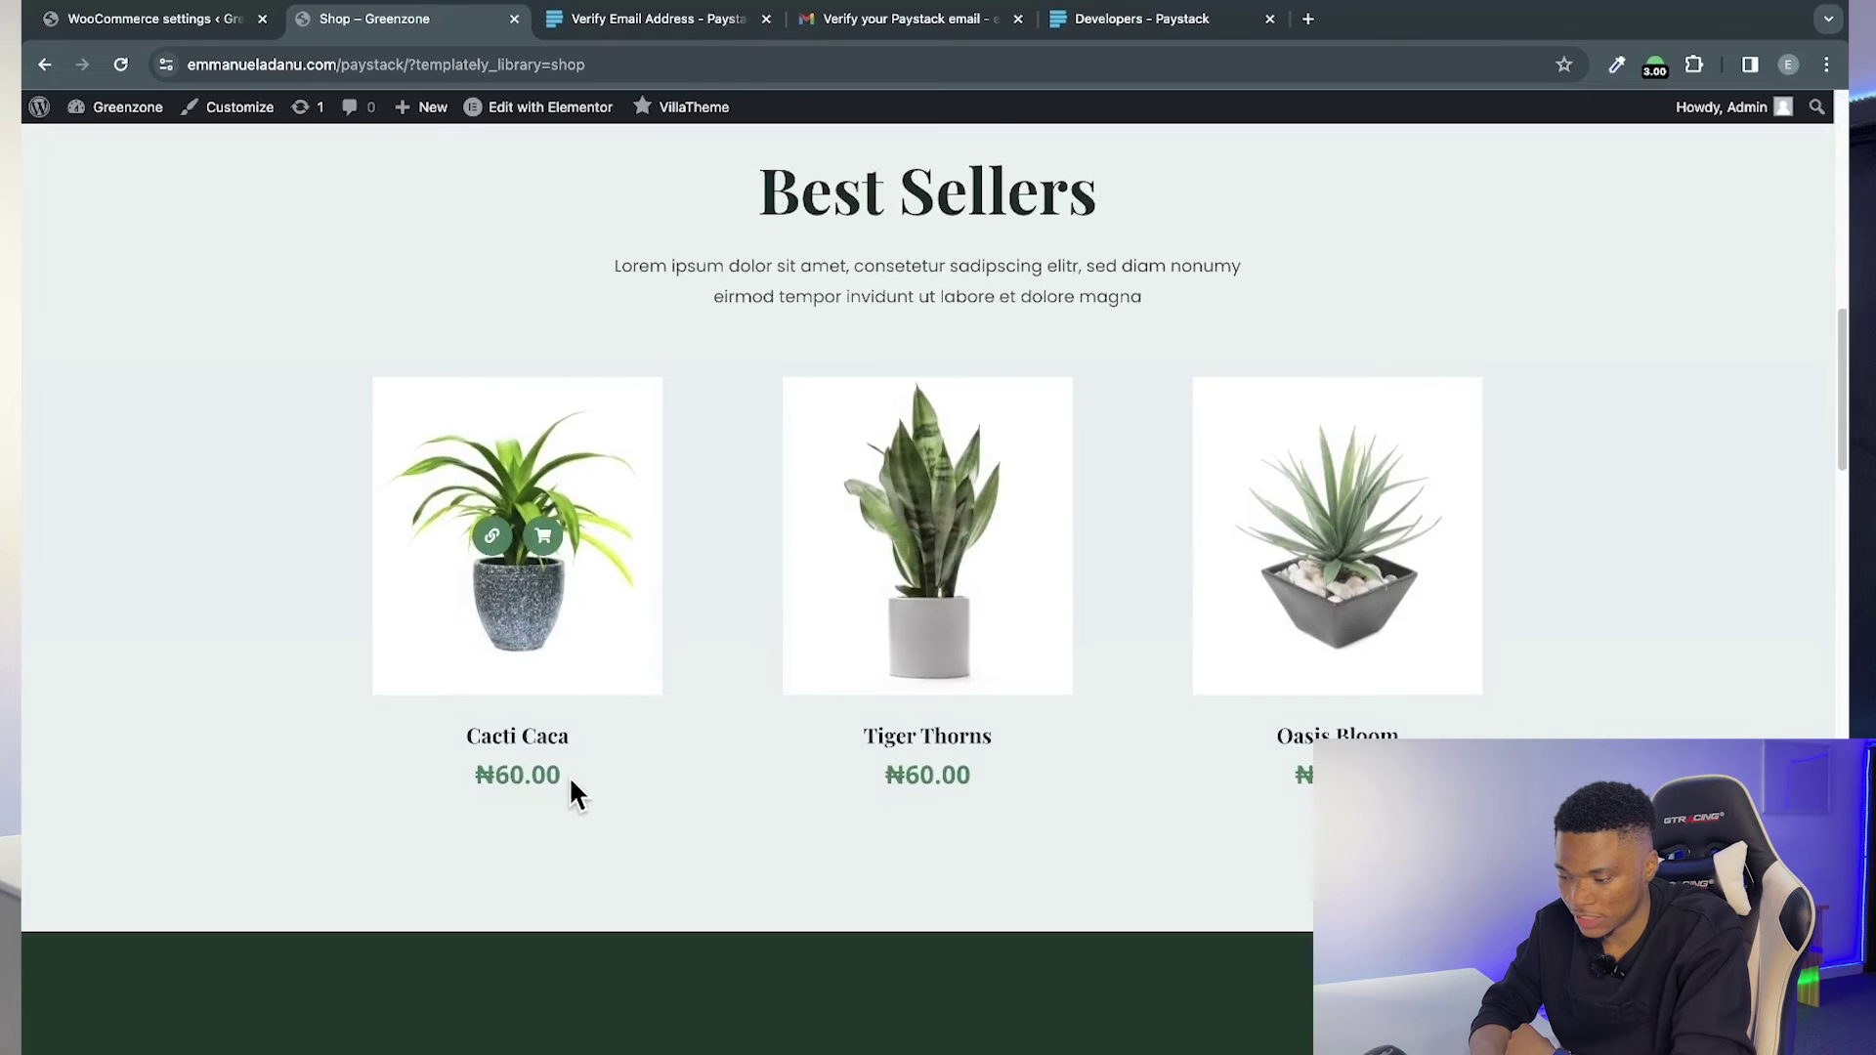
left_click(519, 521)
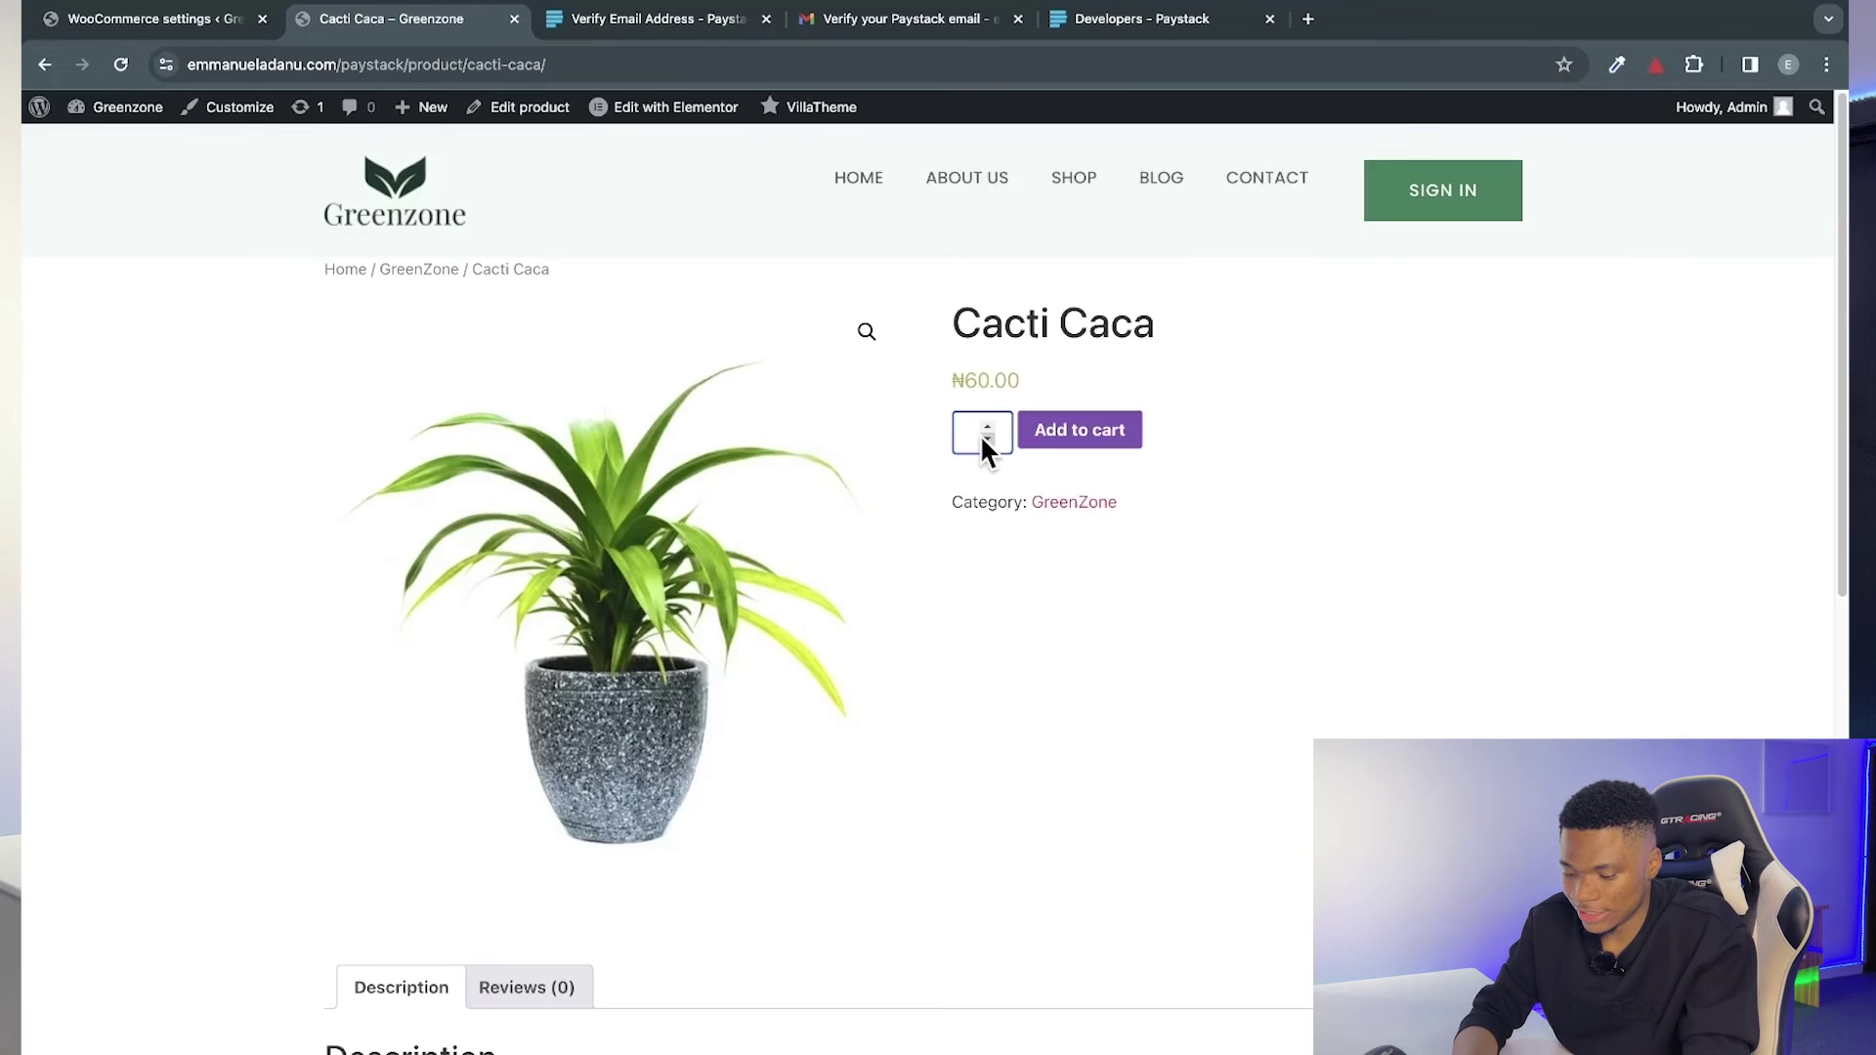
left_click(979, 434)
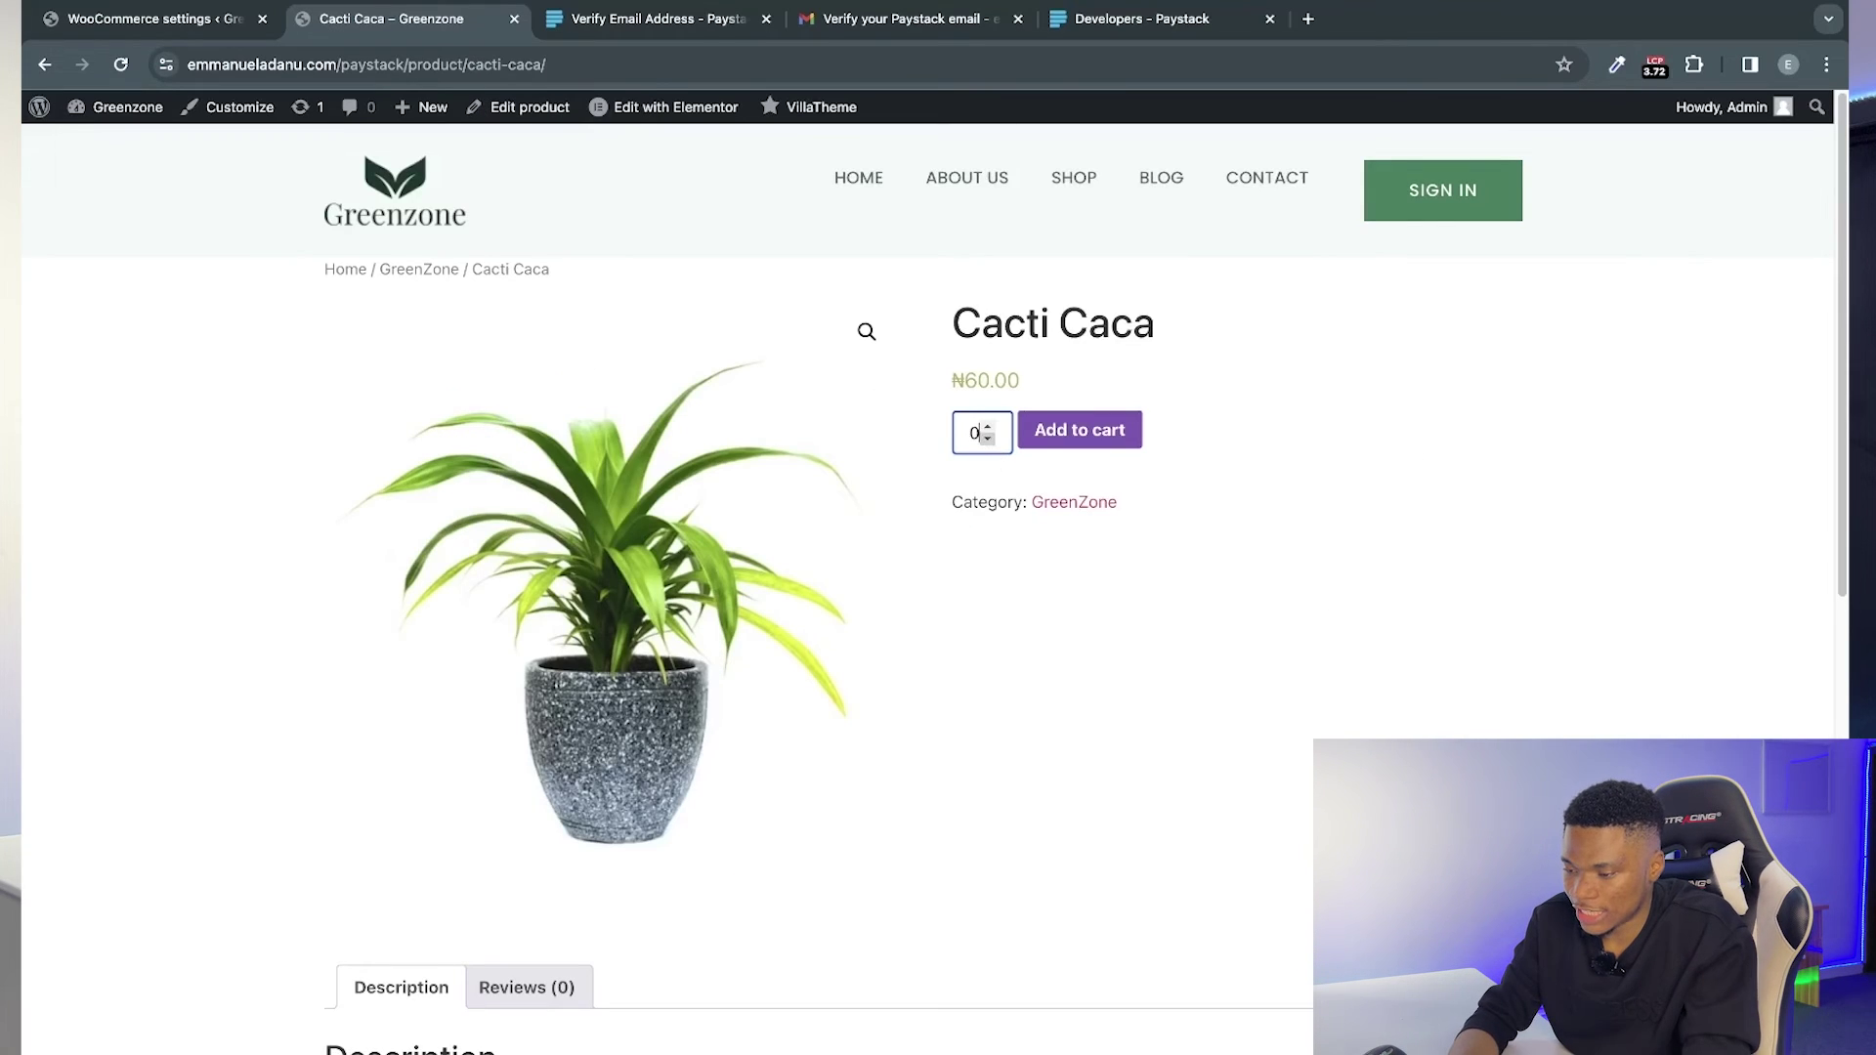
left_click(1101, 440)
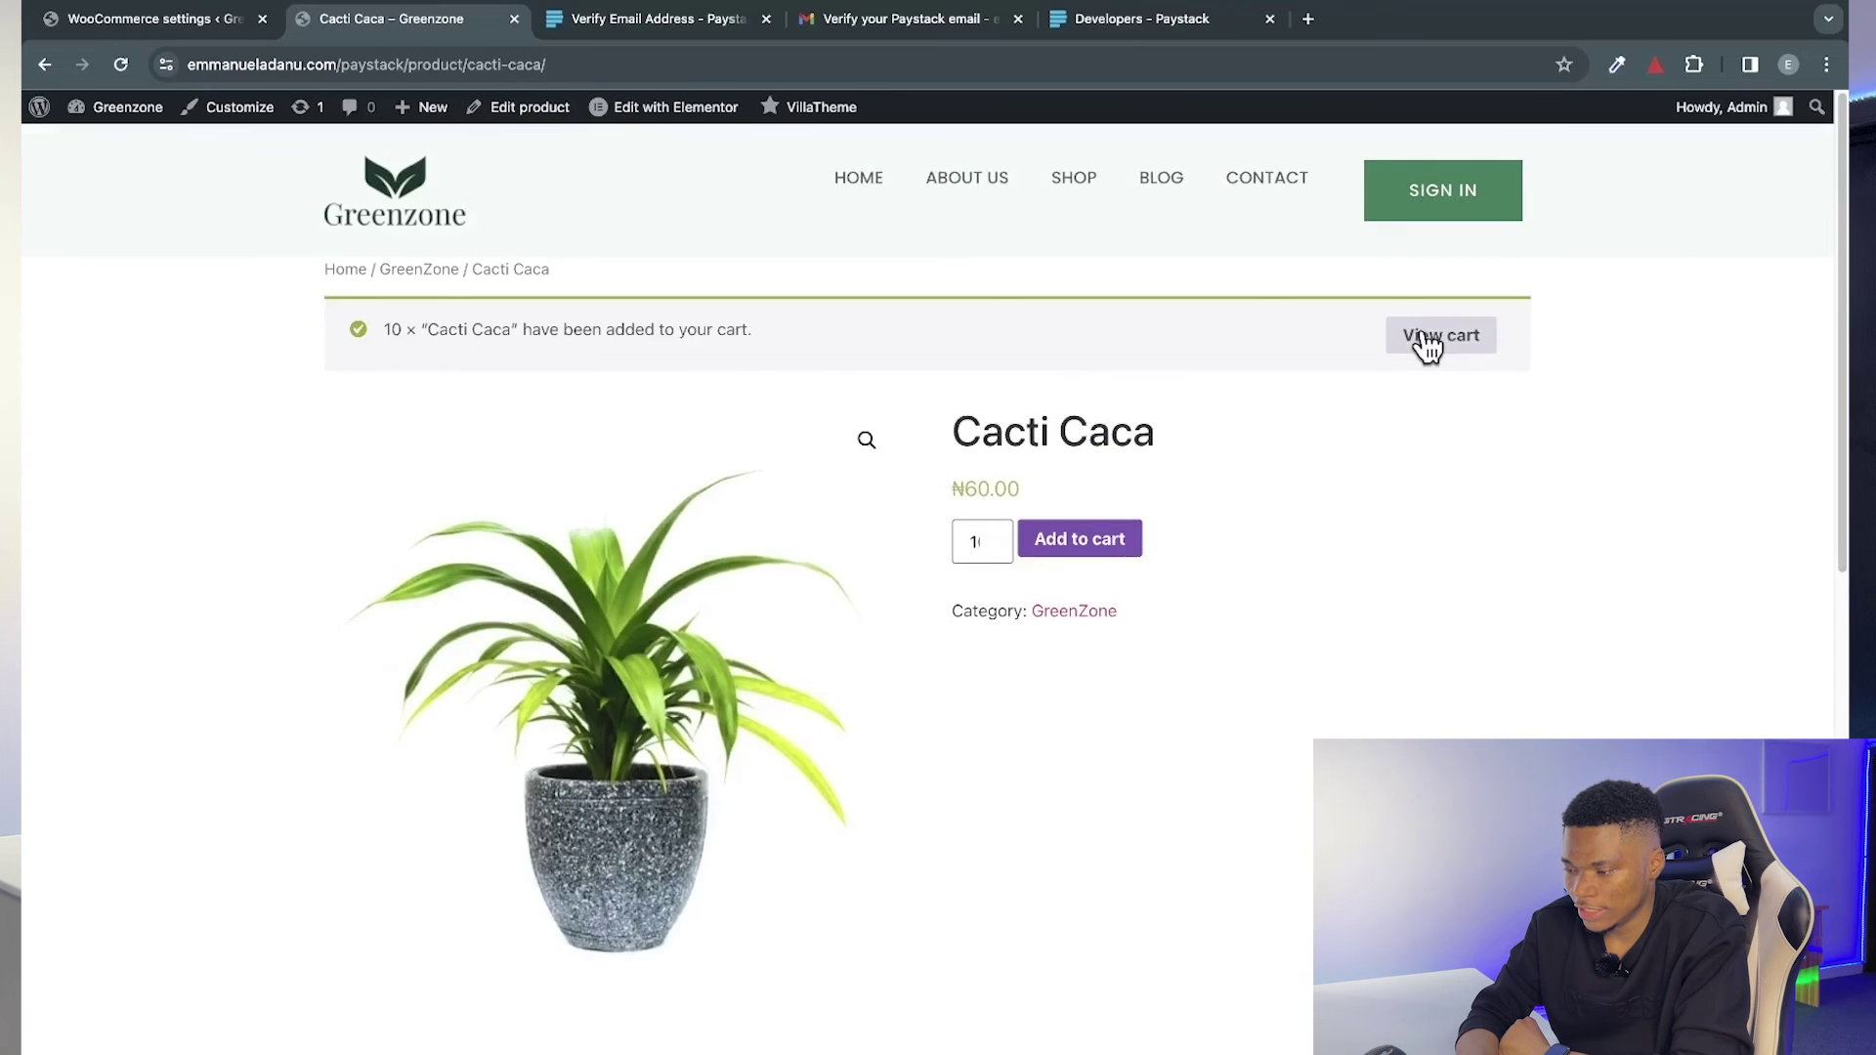
left_click(1424, 343)
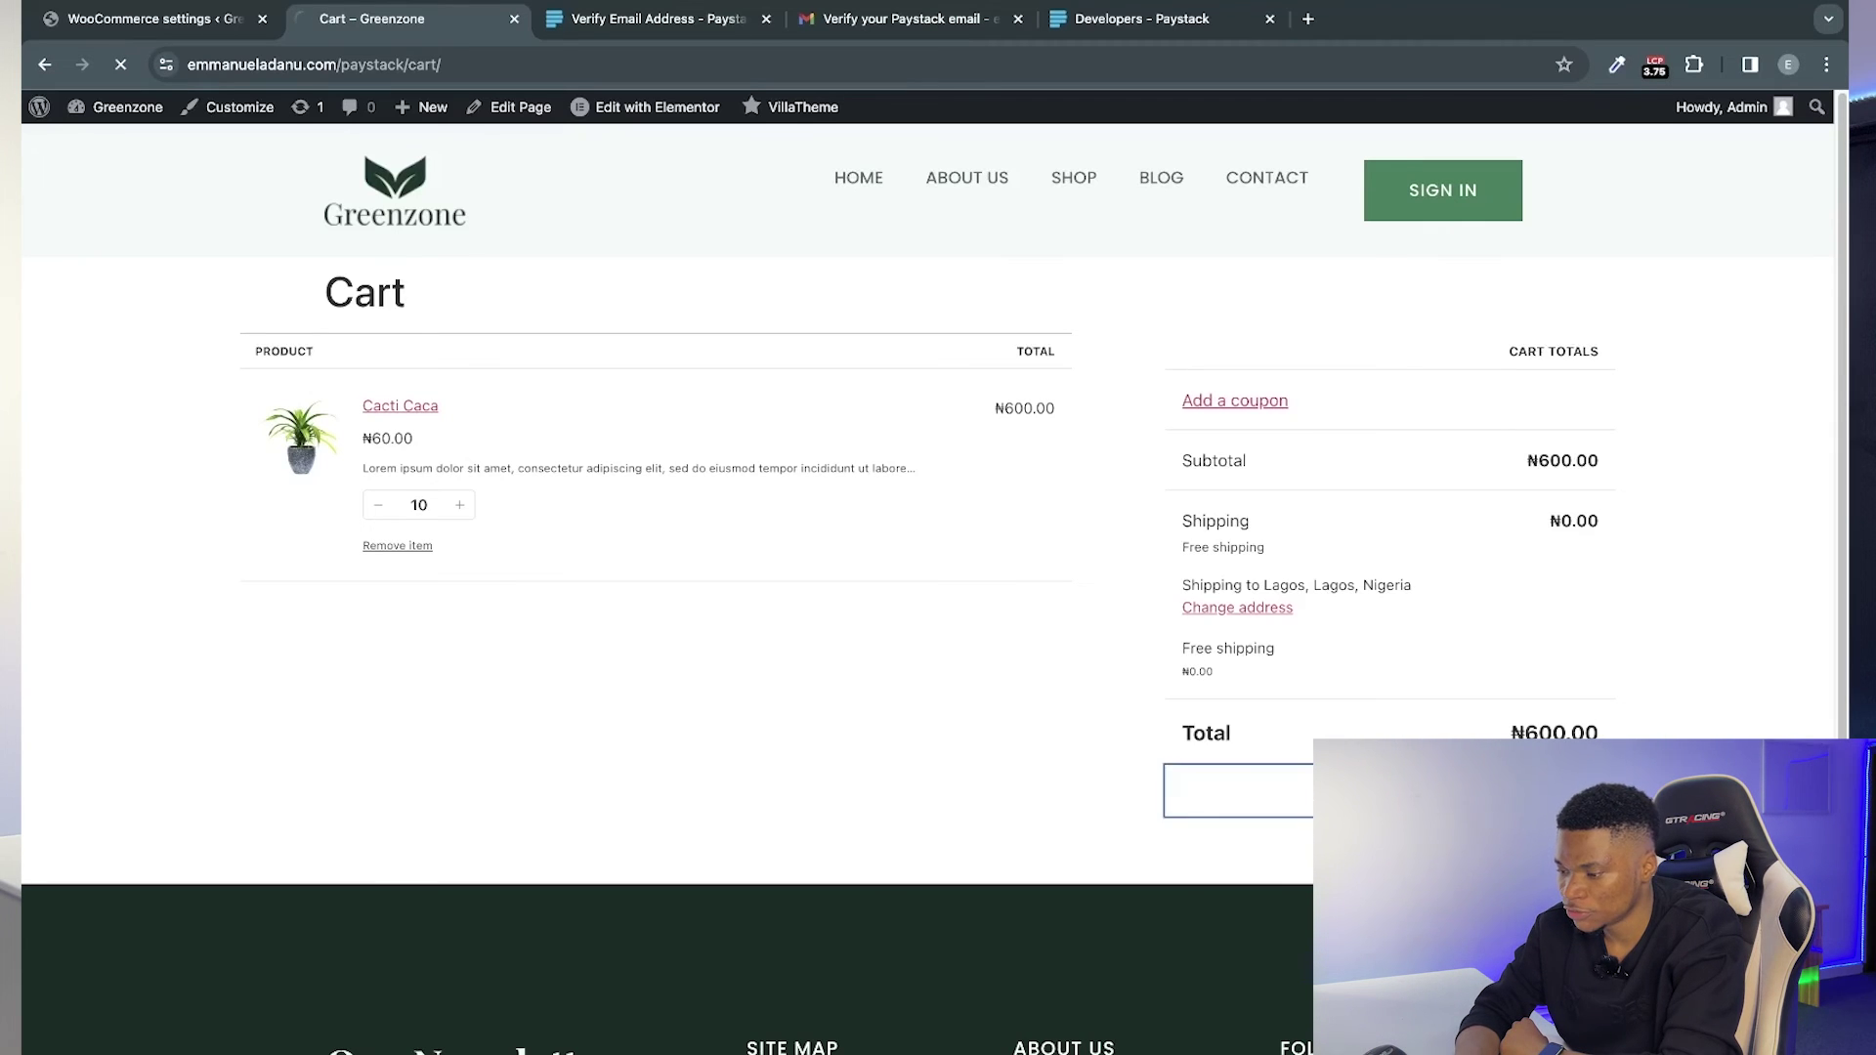
Step: Proceed to checkout, review the Debit/Credit Cards option, and place the NGN 600 order
left_click(1289, 790)
scroll(787, 625, "down", 1)
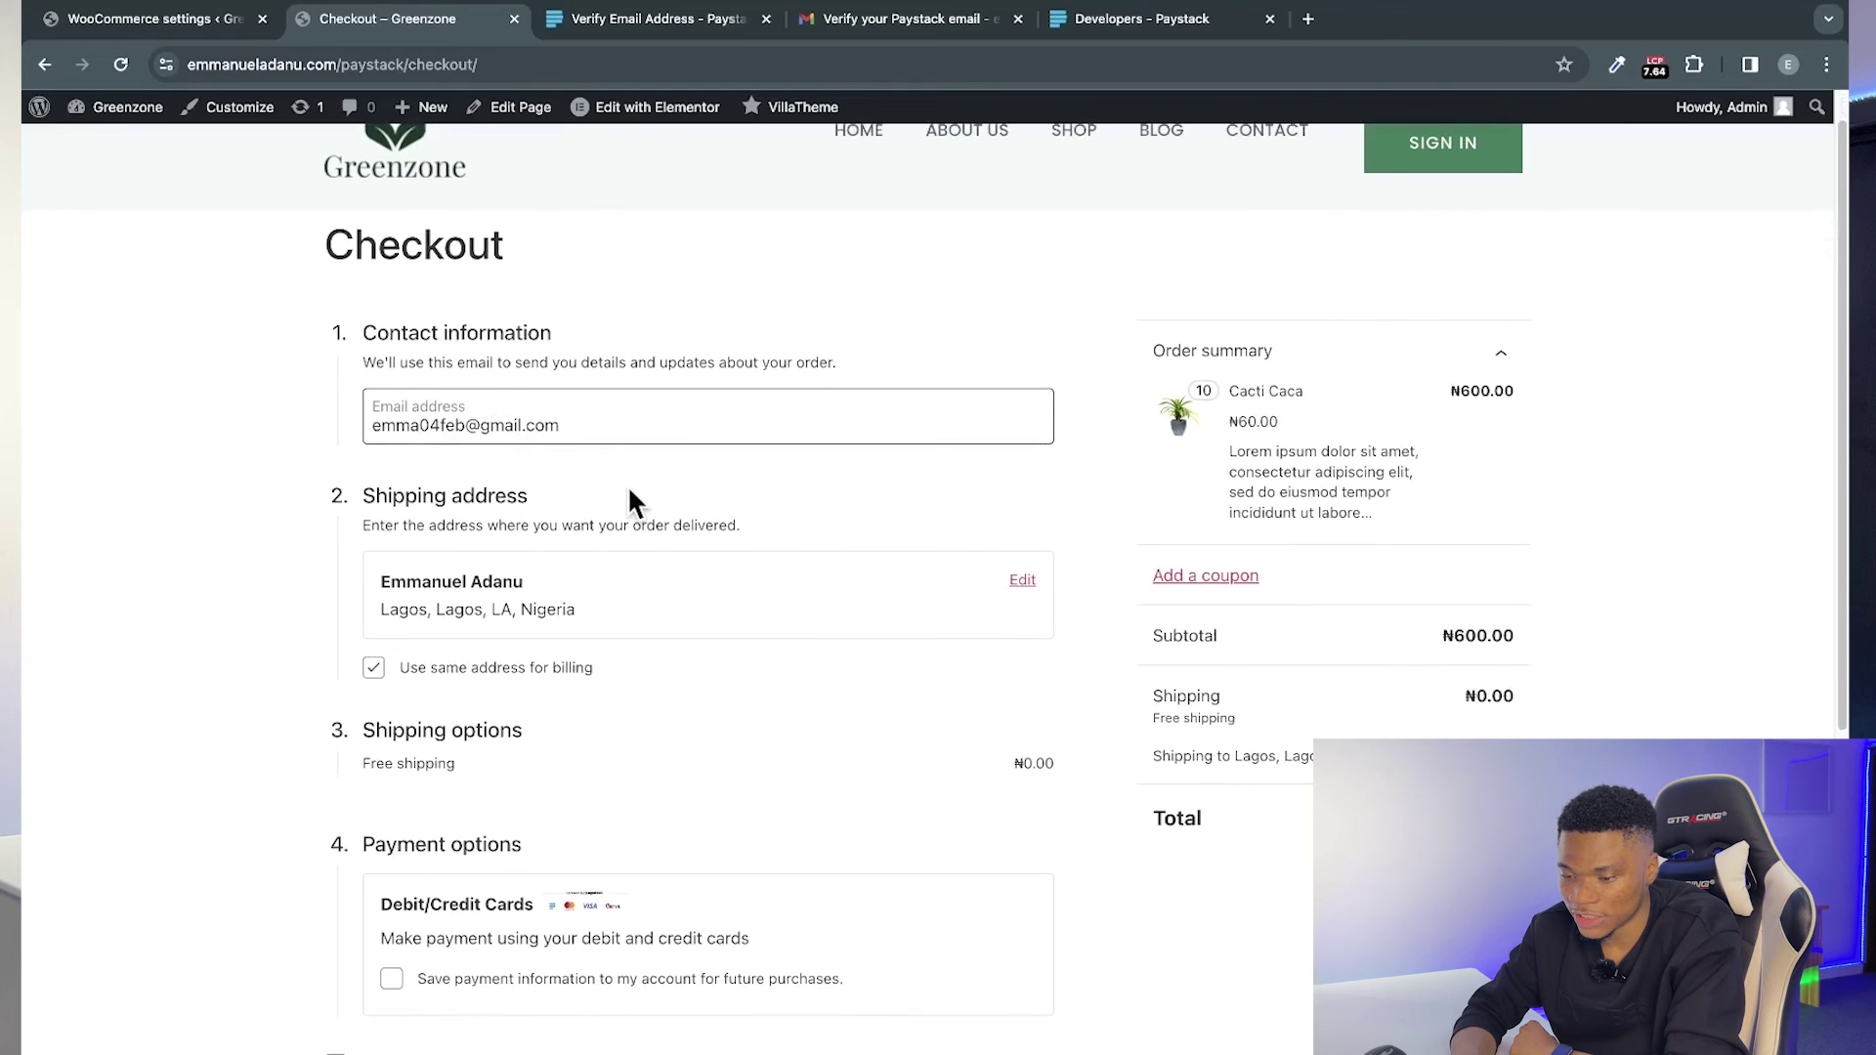
scroll(627, 485, "down", 2)
scroll(567, 591, "down", 2)
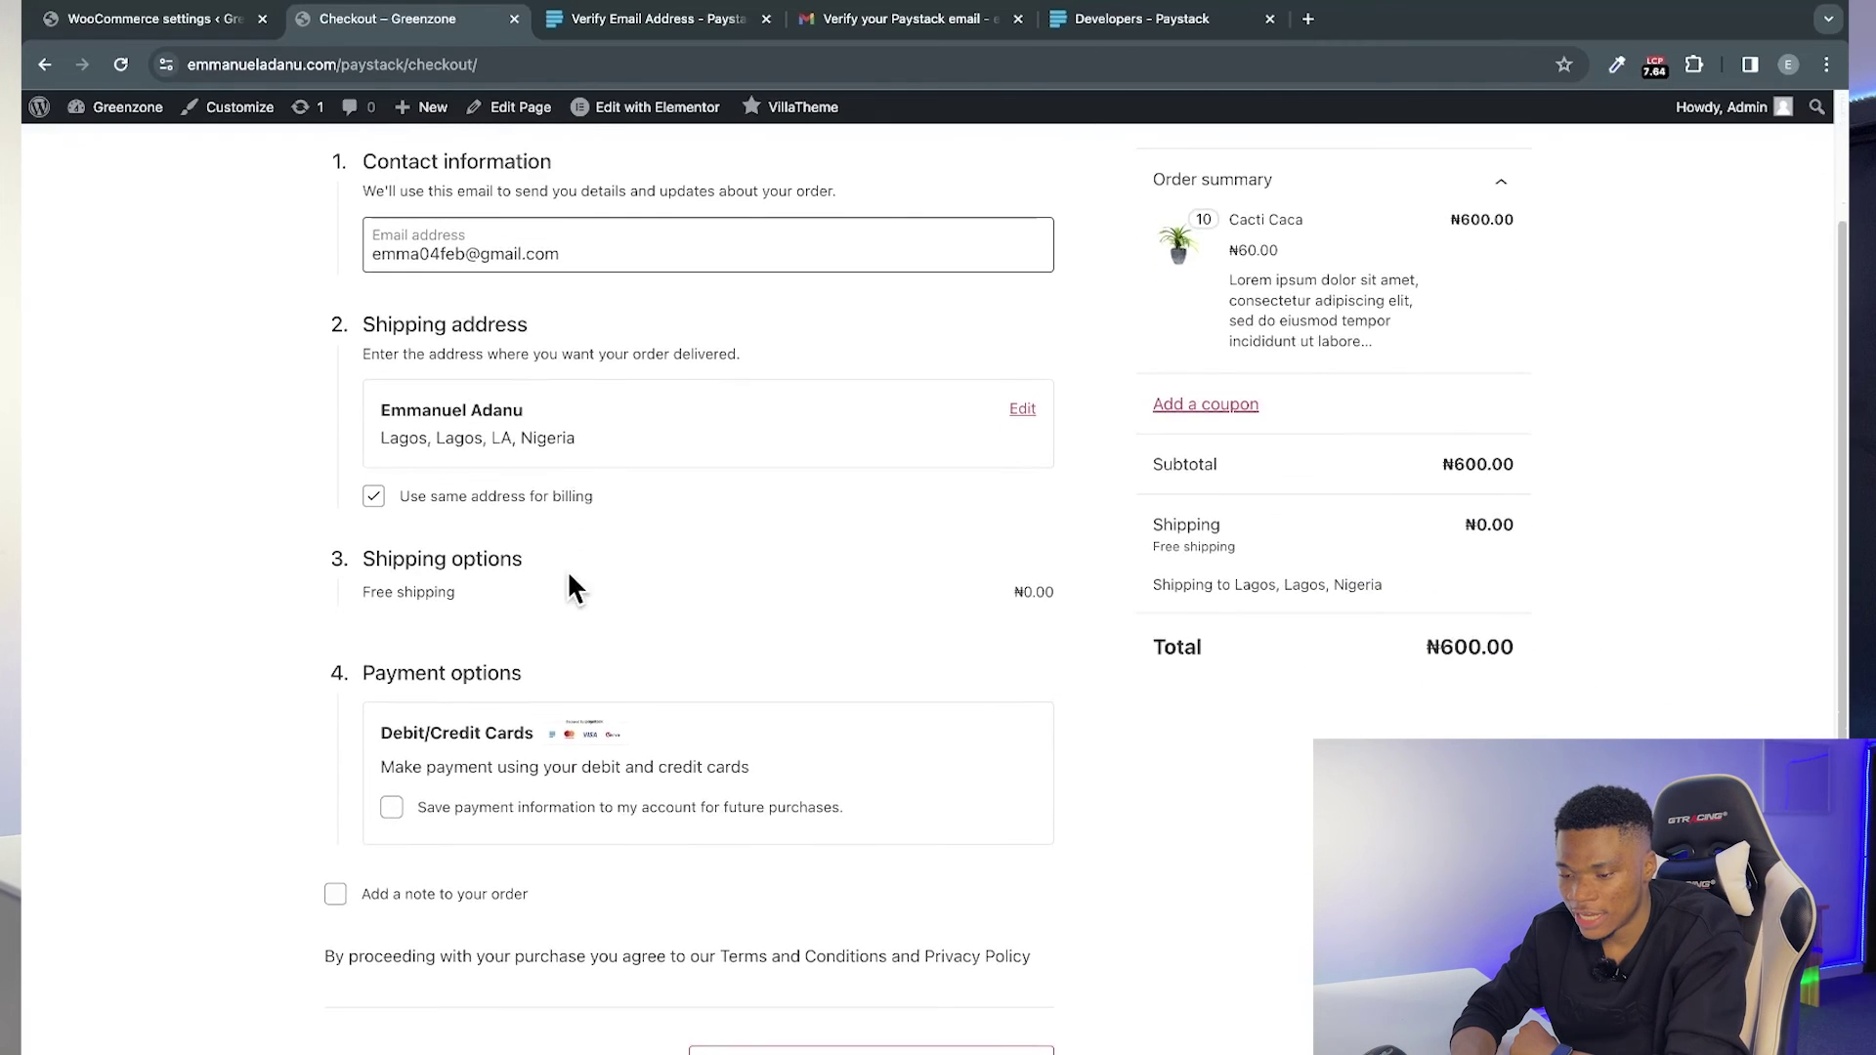
scroll(509, 601, "down", 2)
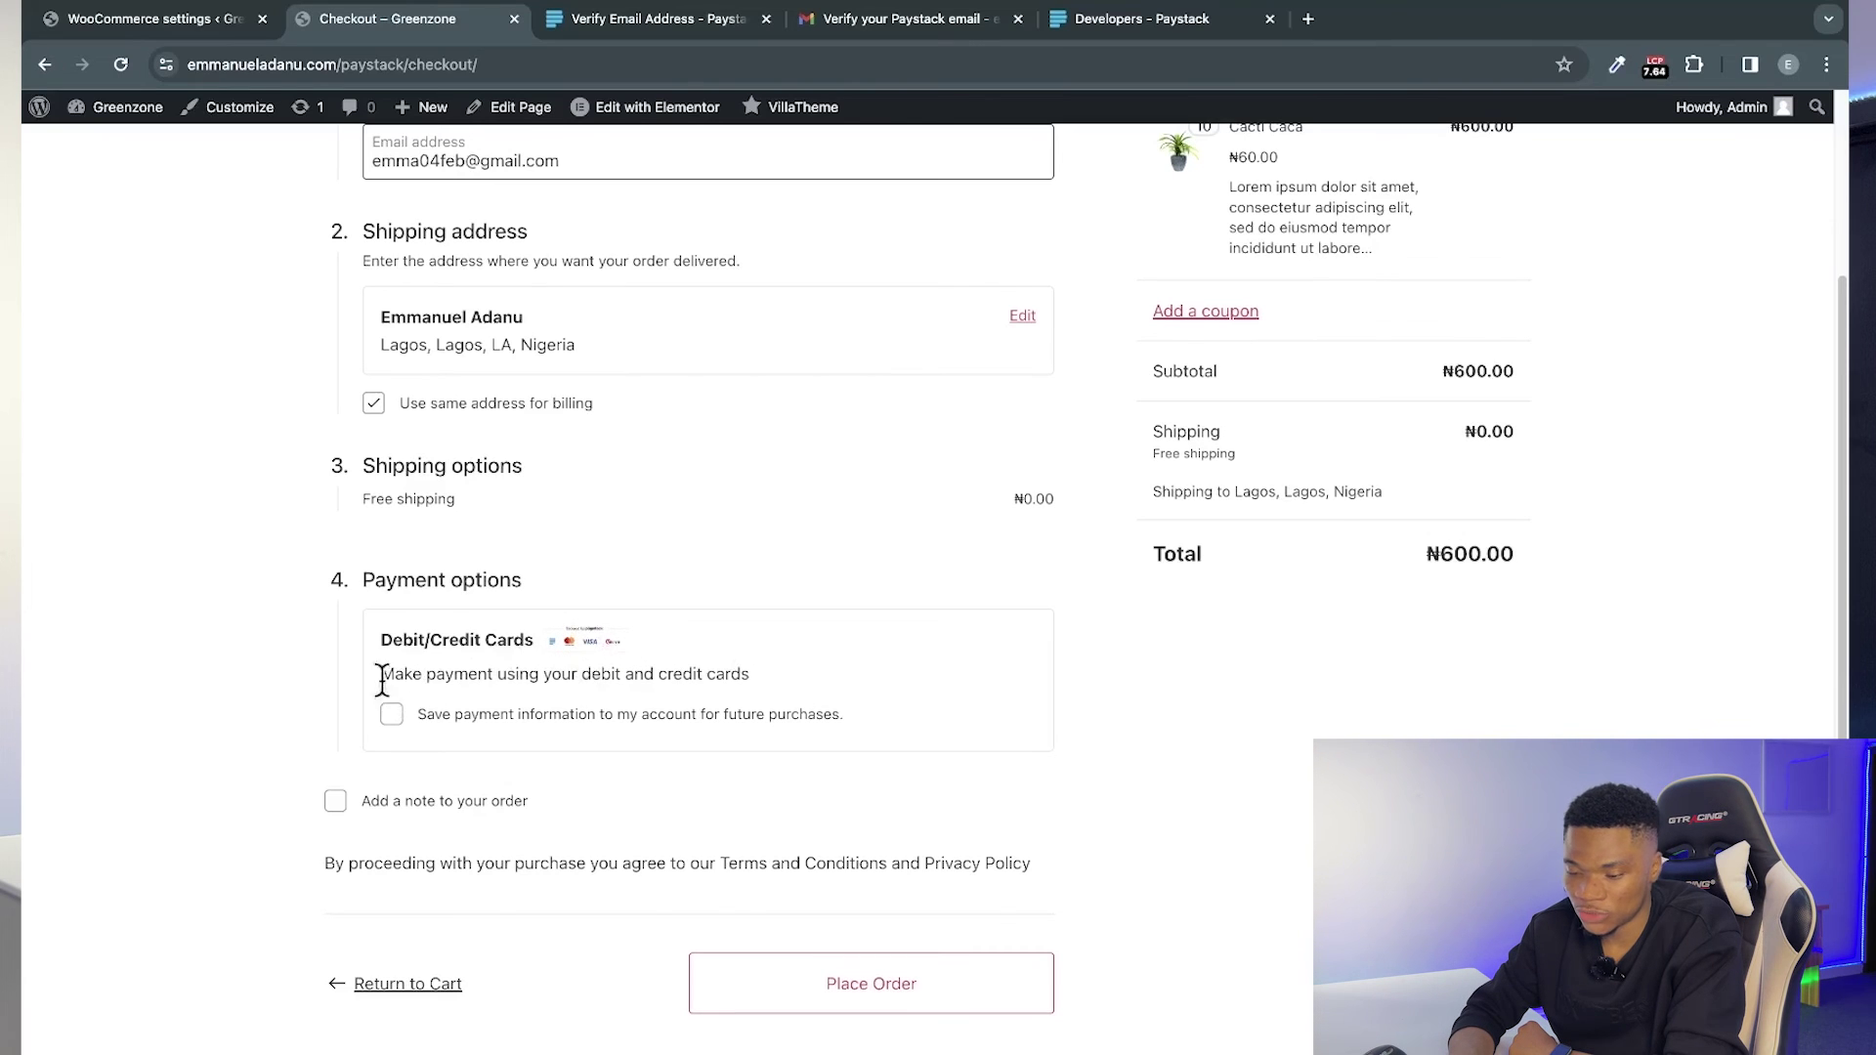
left_click_drag(375, 670, 760, 705)
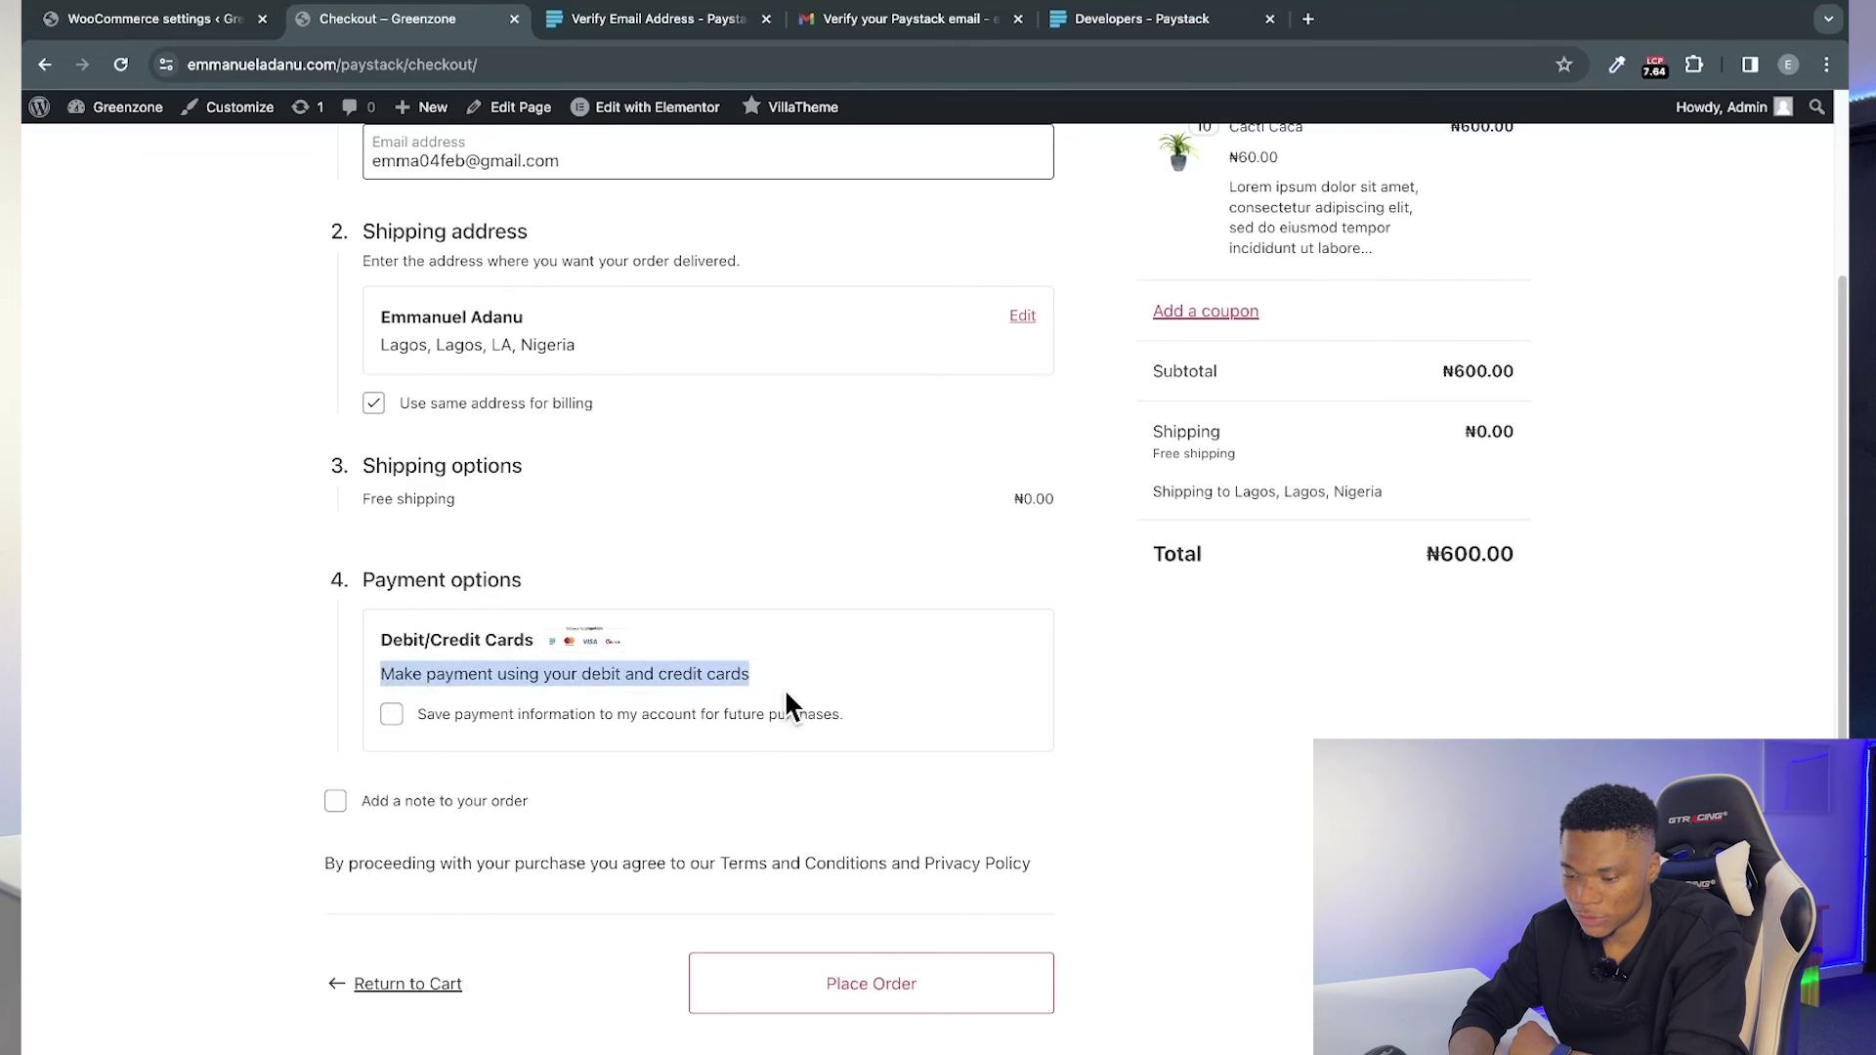
left_click(930, 770)
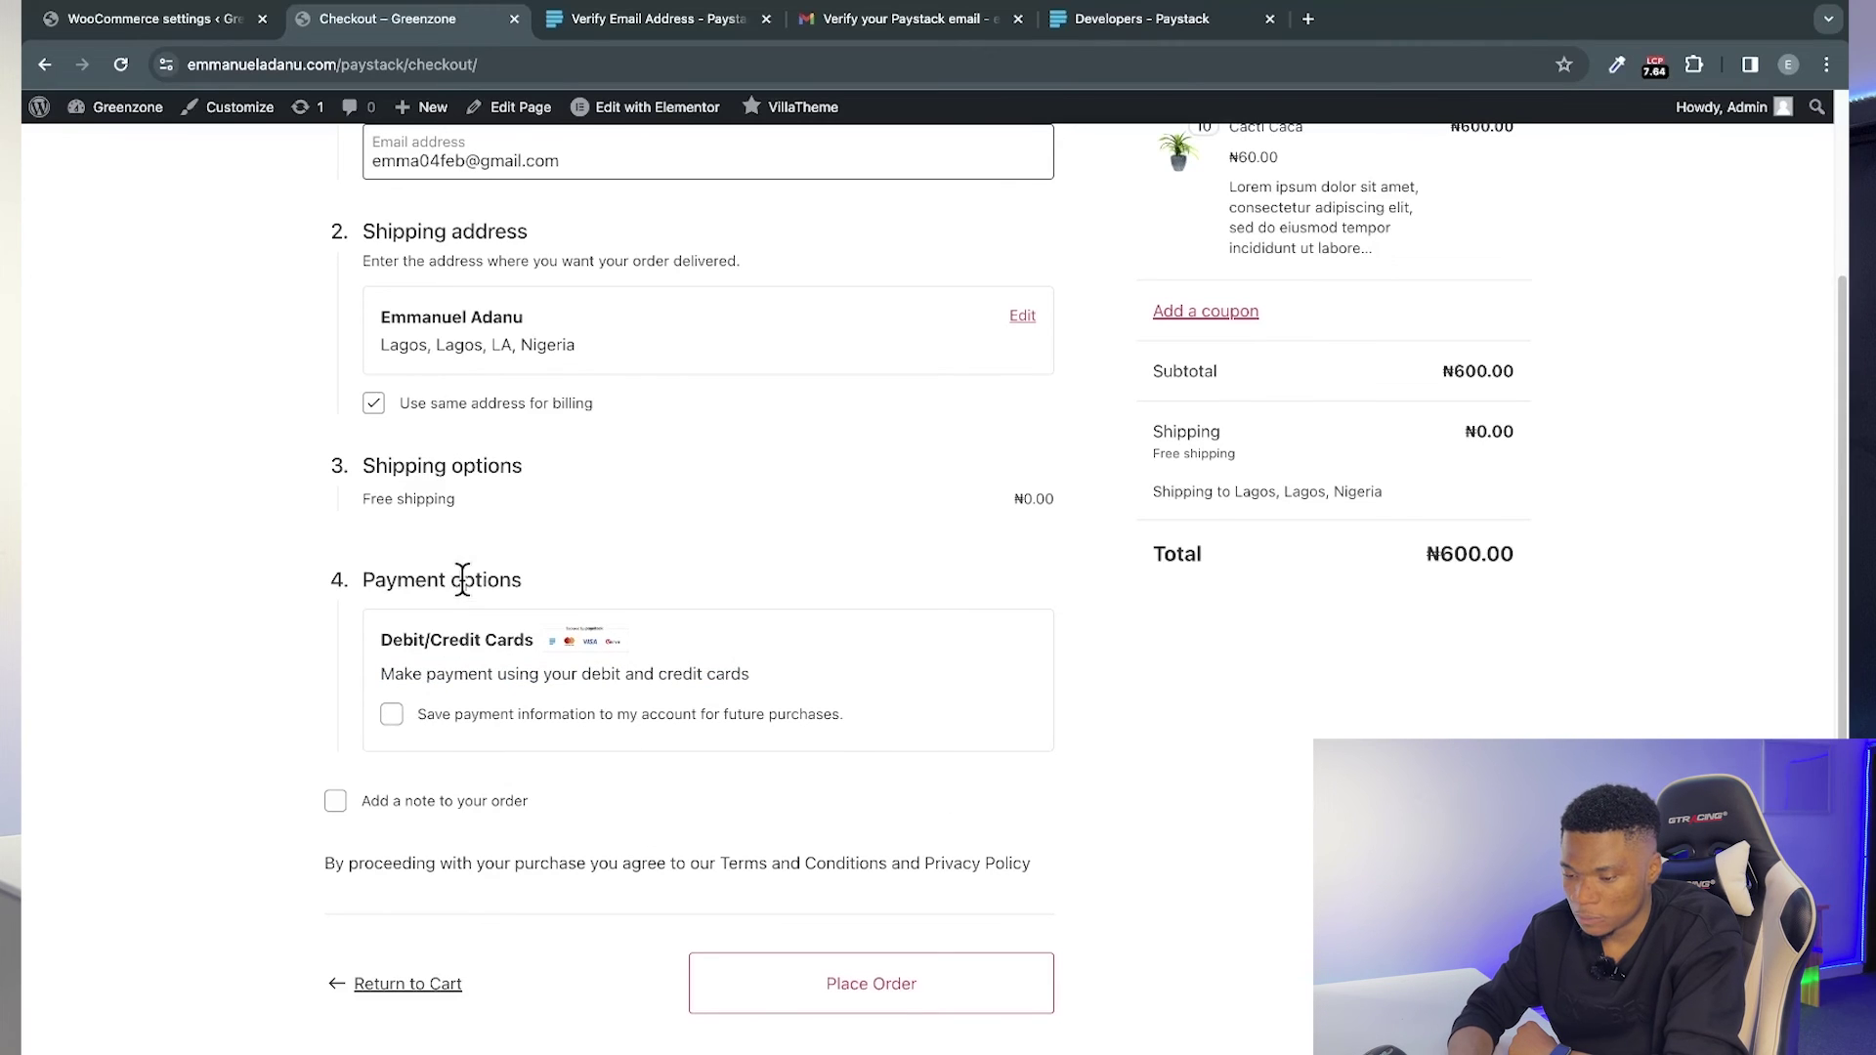
left_click(892, 1002)
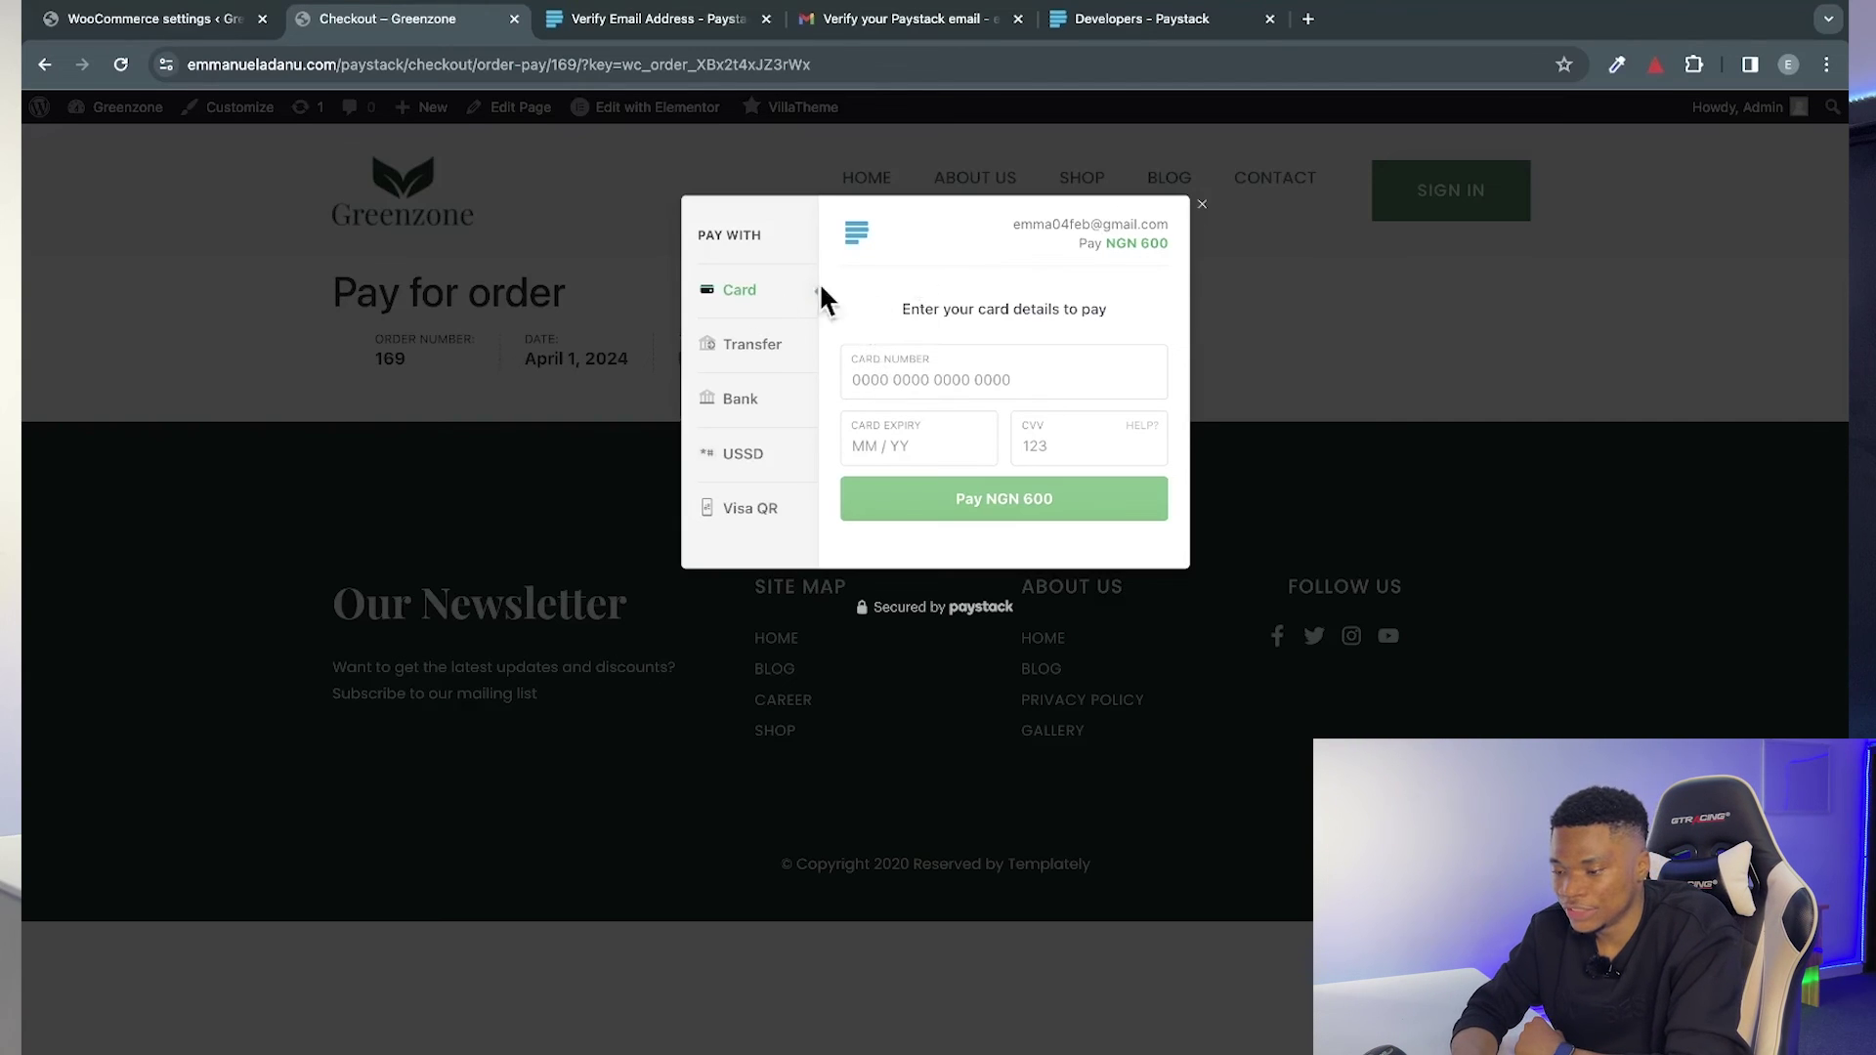
Step: Pay the NGN 600 order by bank transfer using the copied account number, then return to the dashboard
left_click(759, 344)
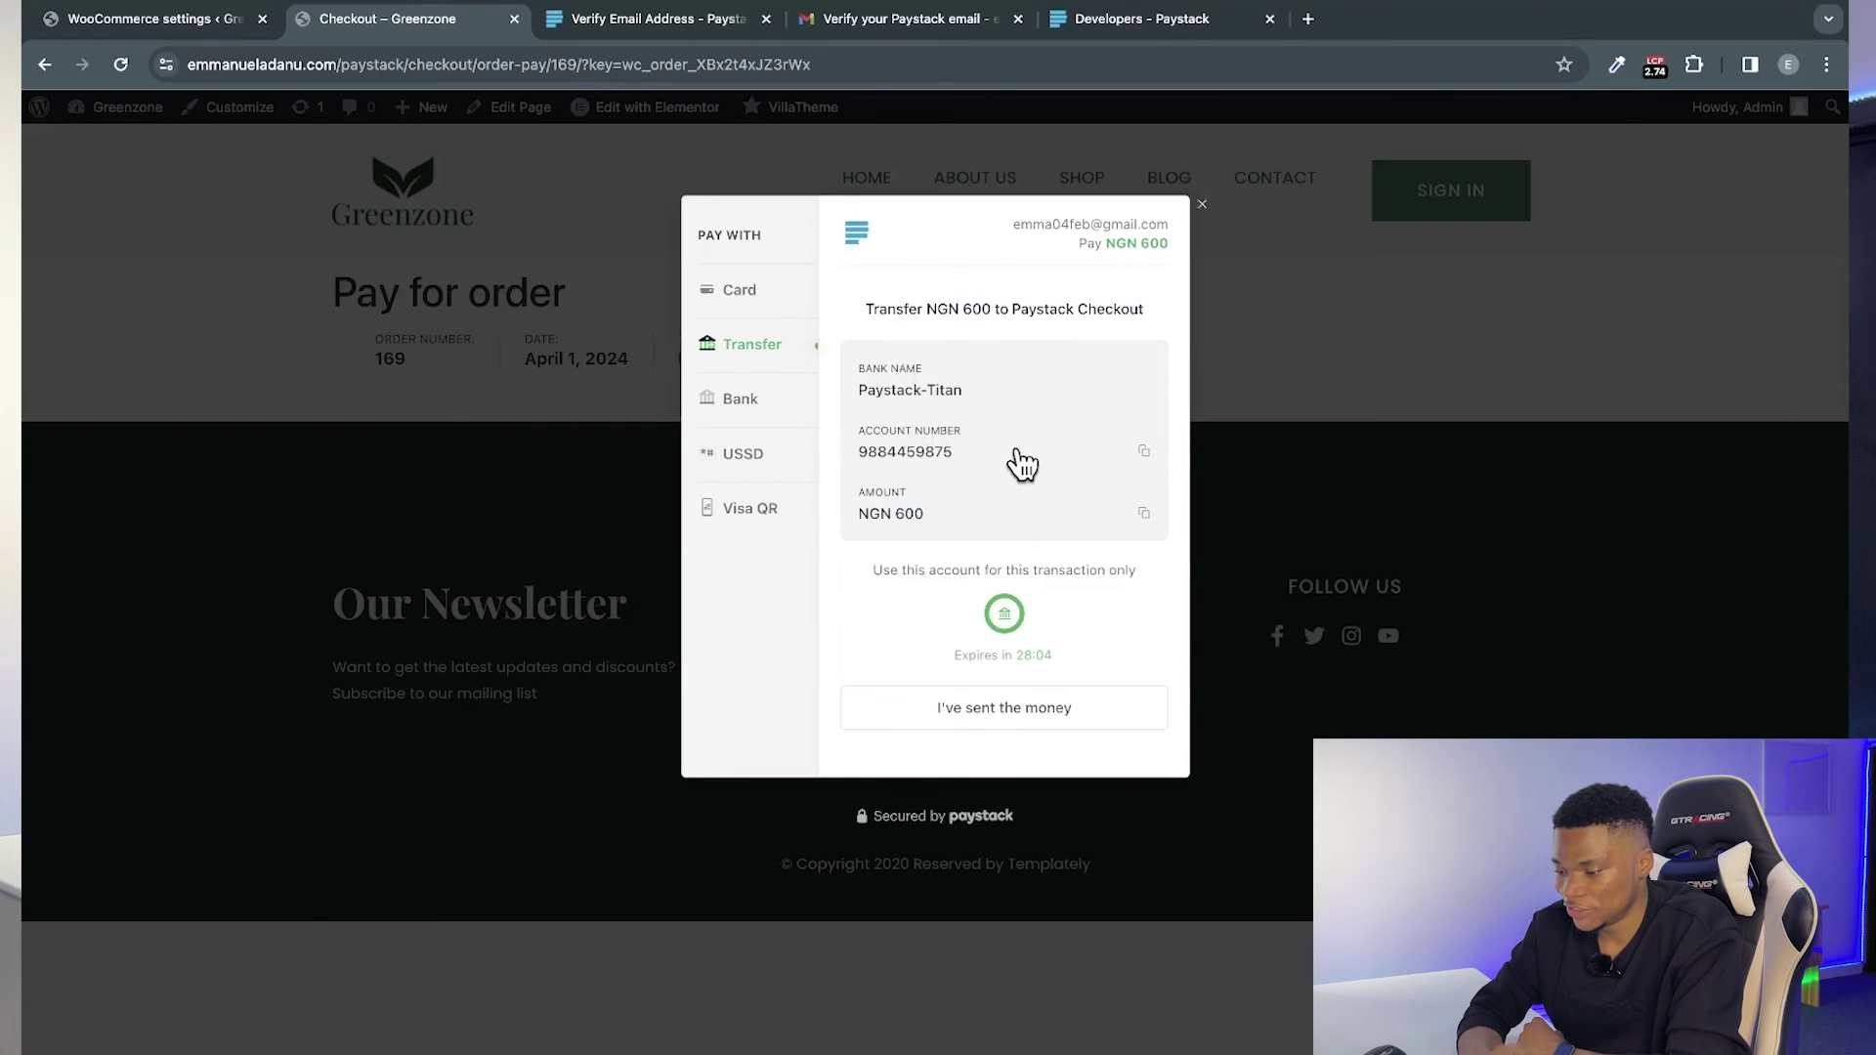
left_click(1144, 453)
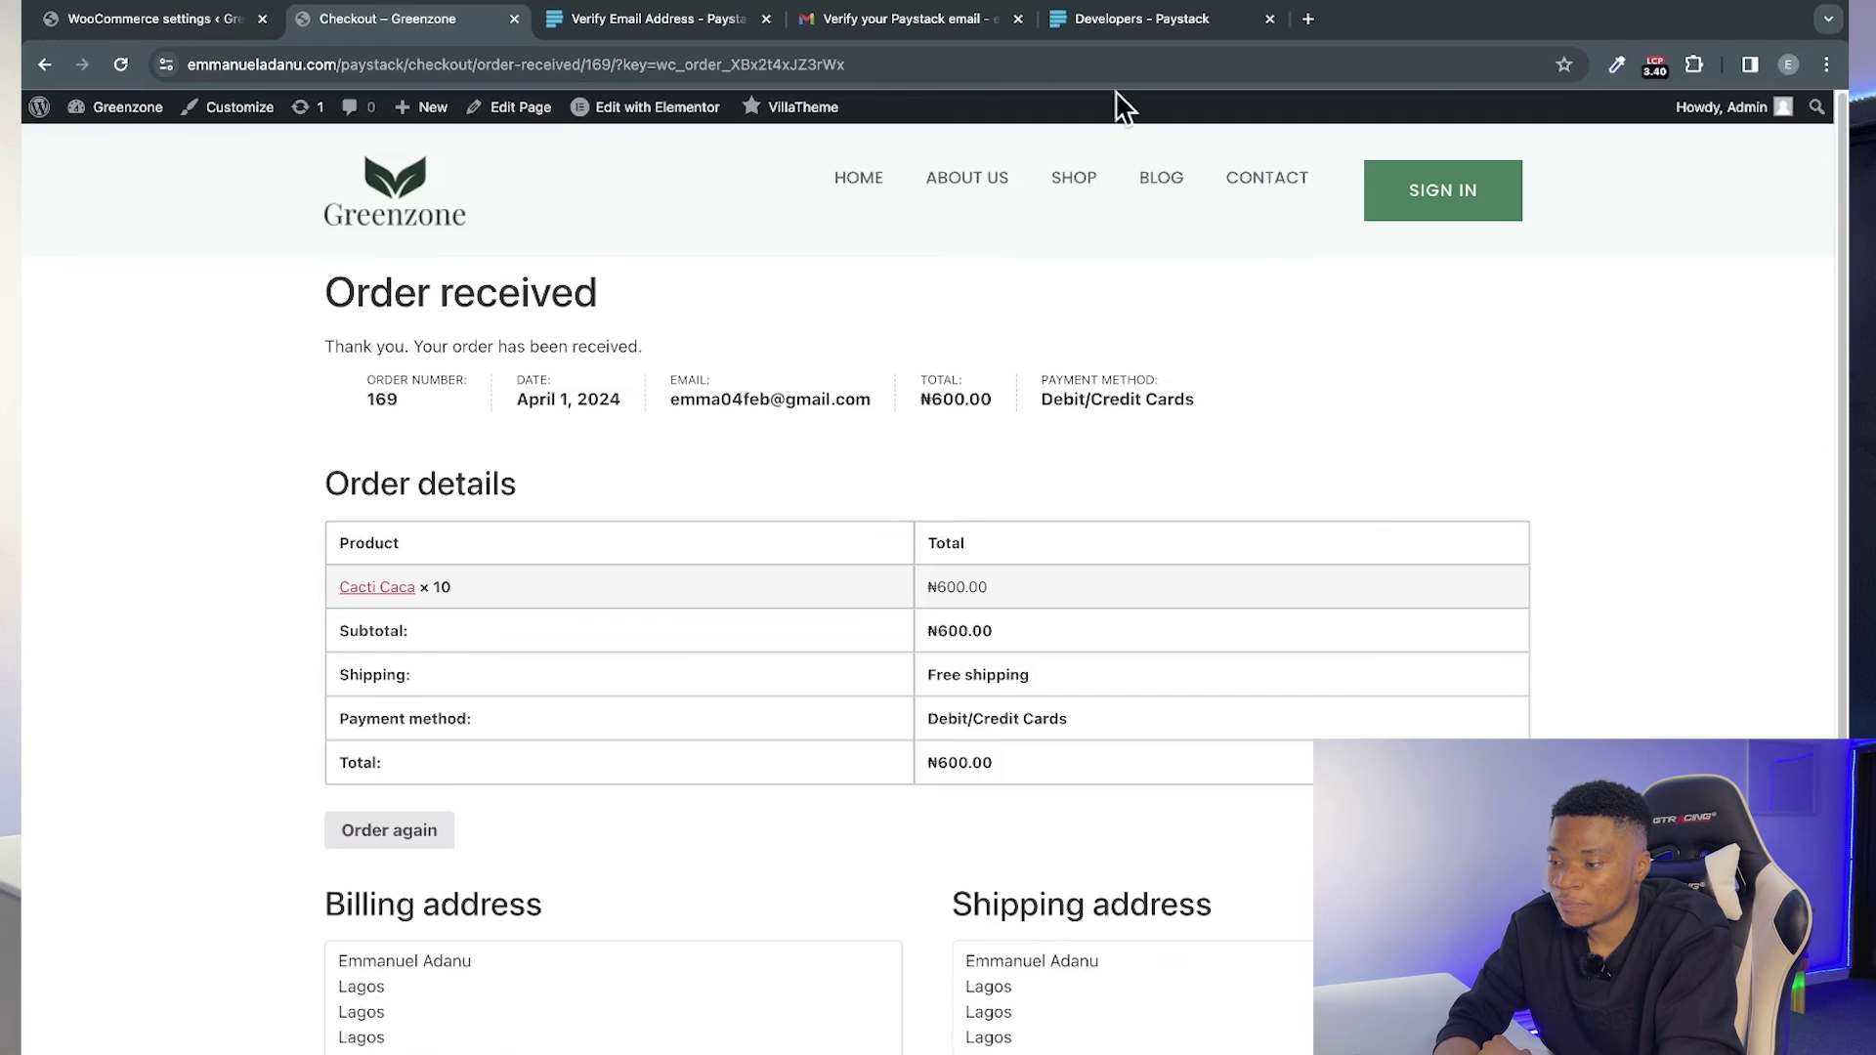
left_click(1131, 28)
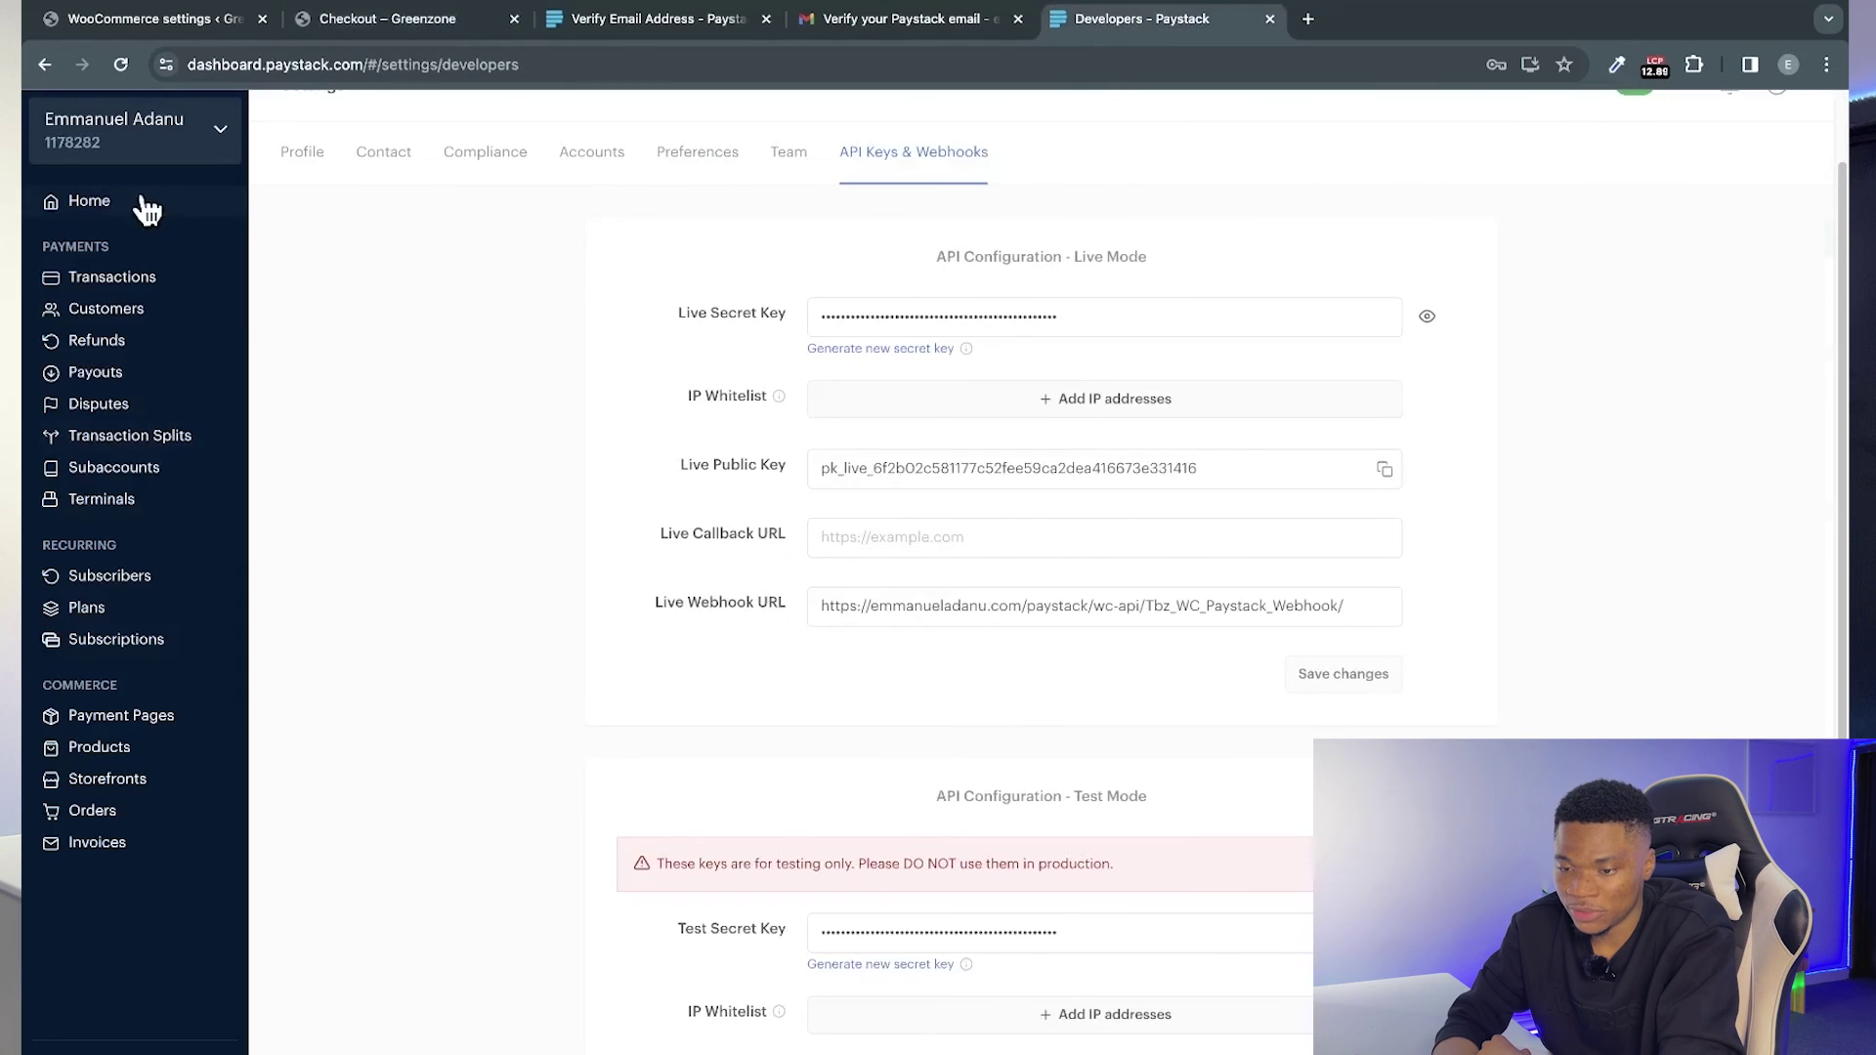
Step: Check the ₦600 payment in the Home revenue overview, Transactions list and Customers list
left_click(108, 204)
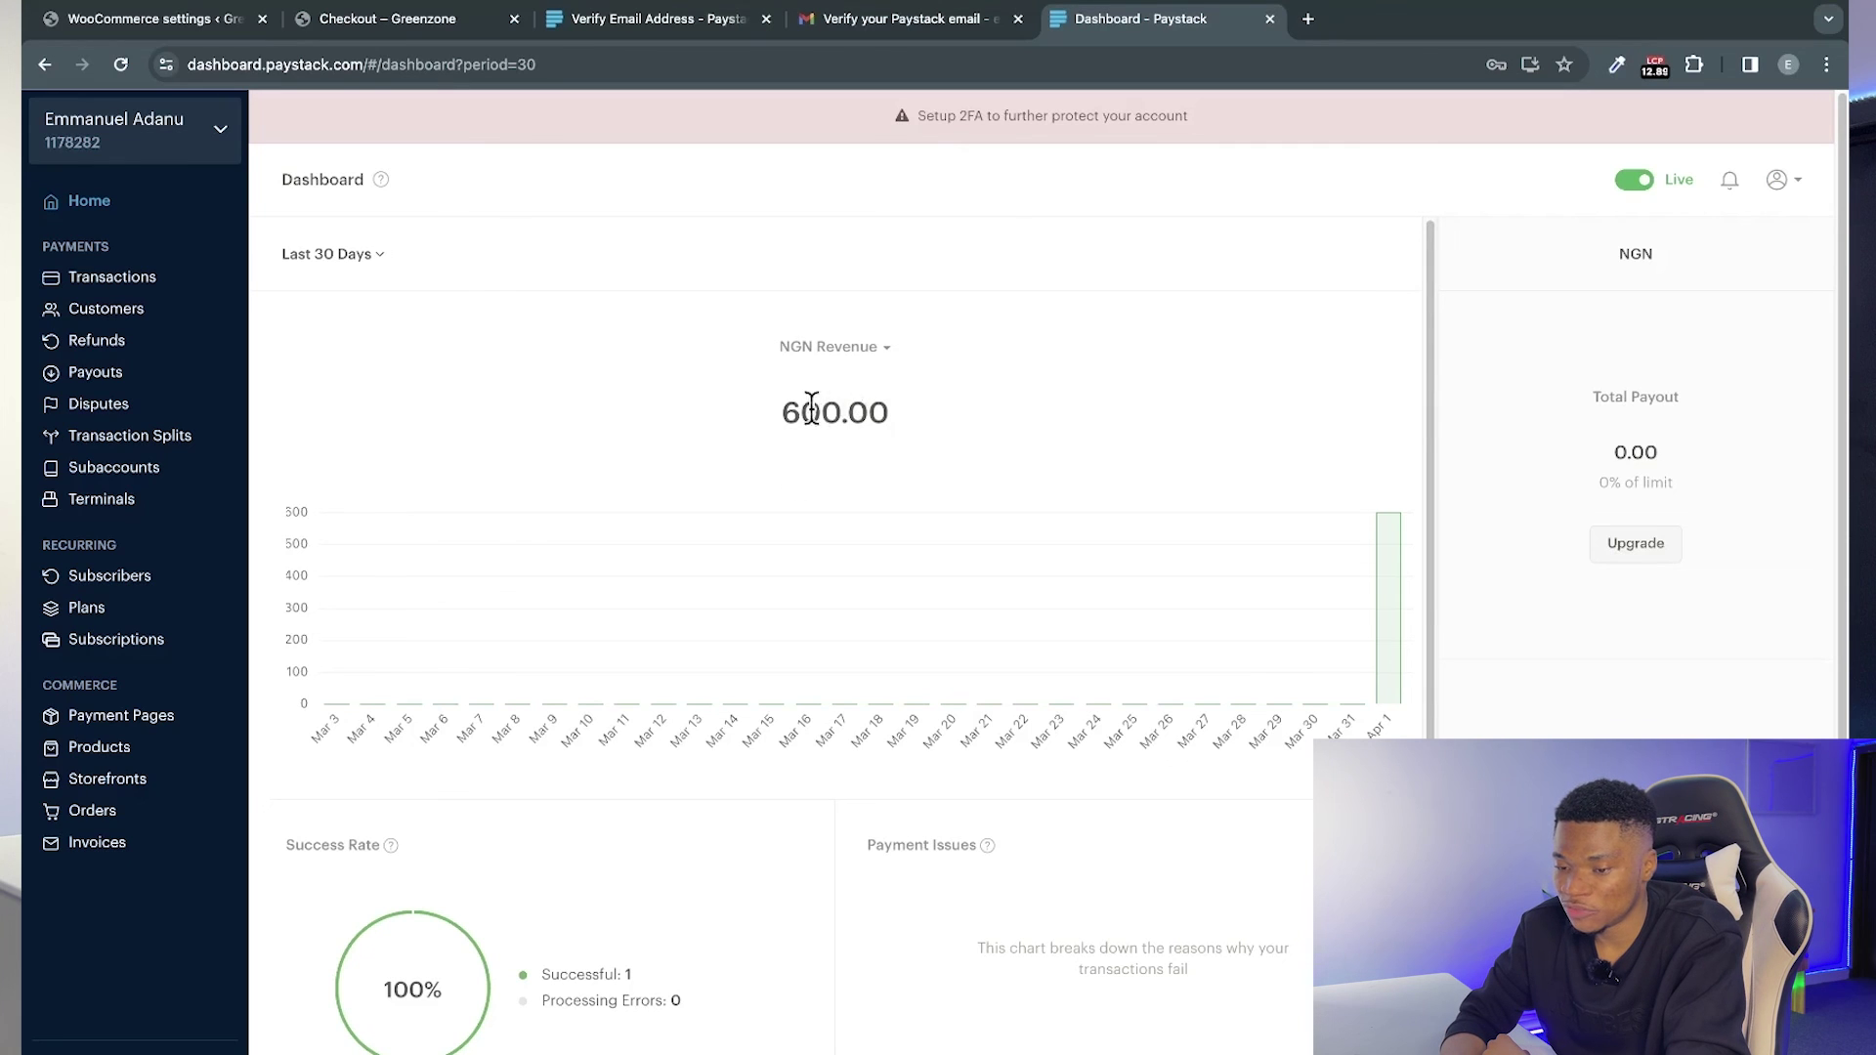
scroll(892, 467, "down", 1)
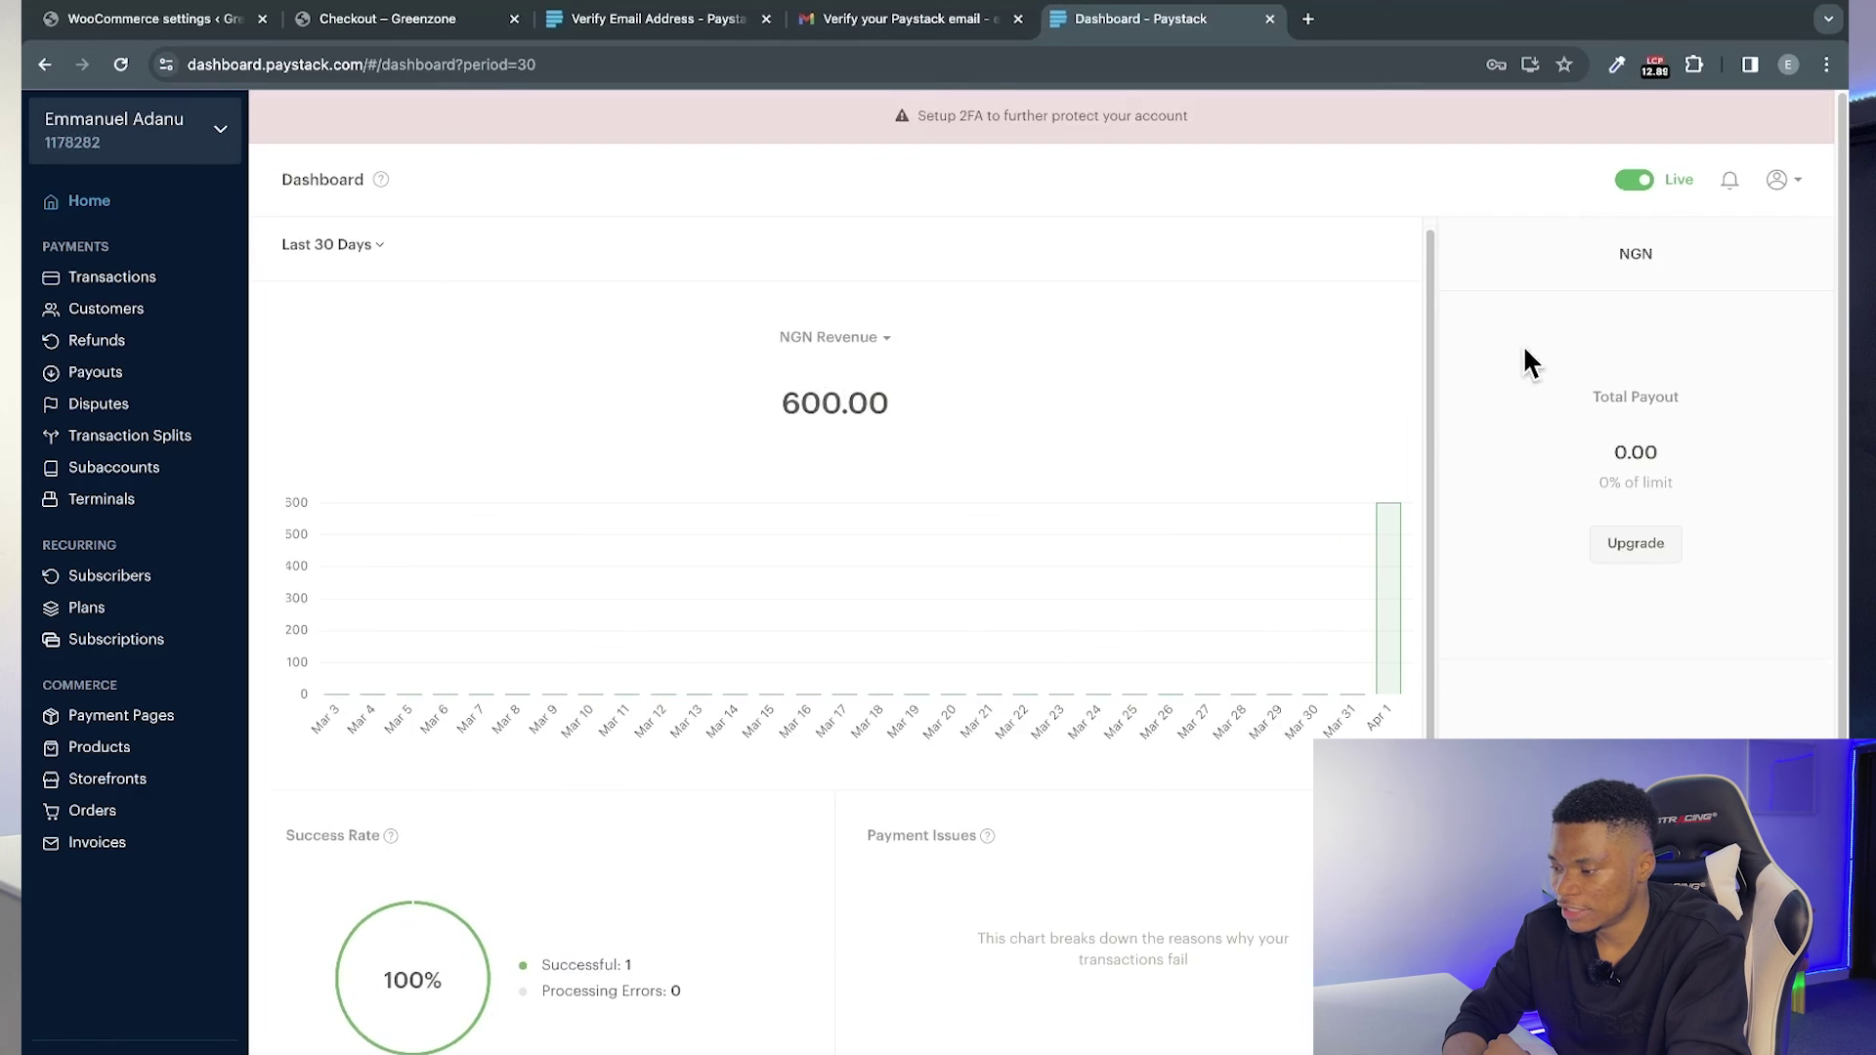
left_click(141, 284)
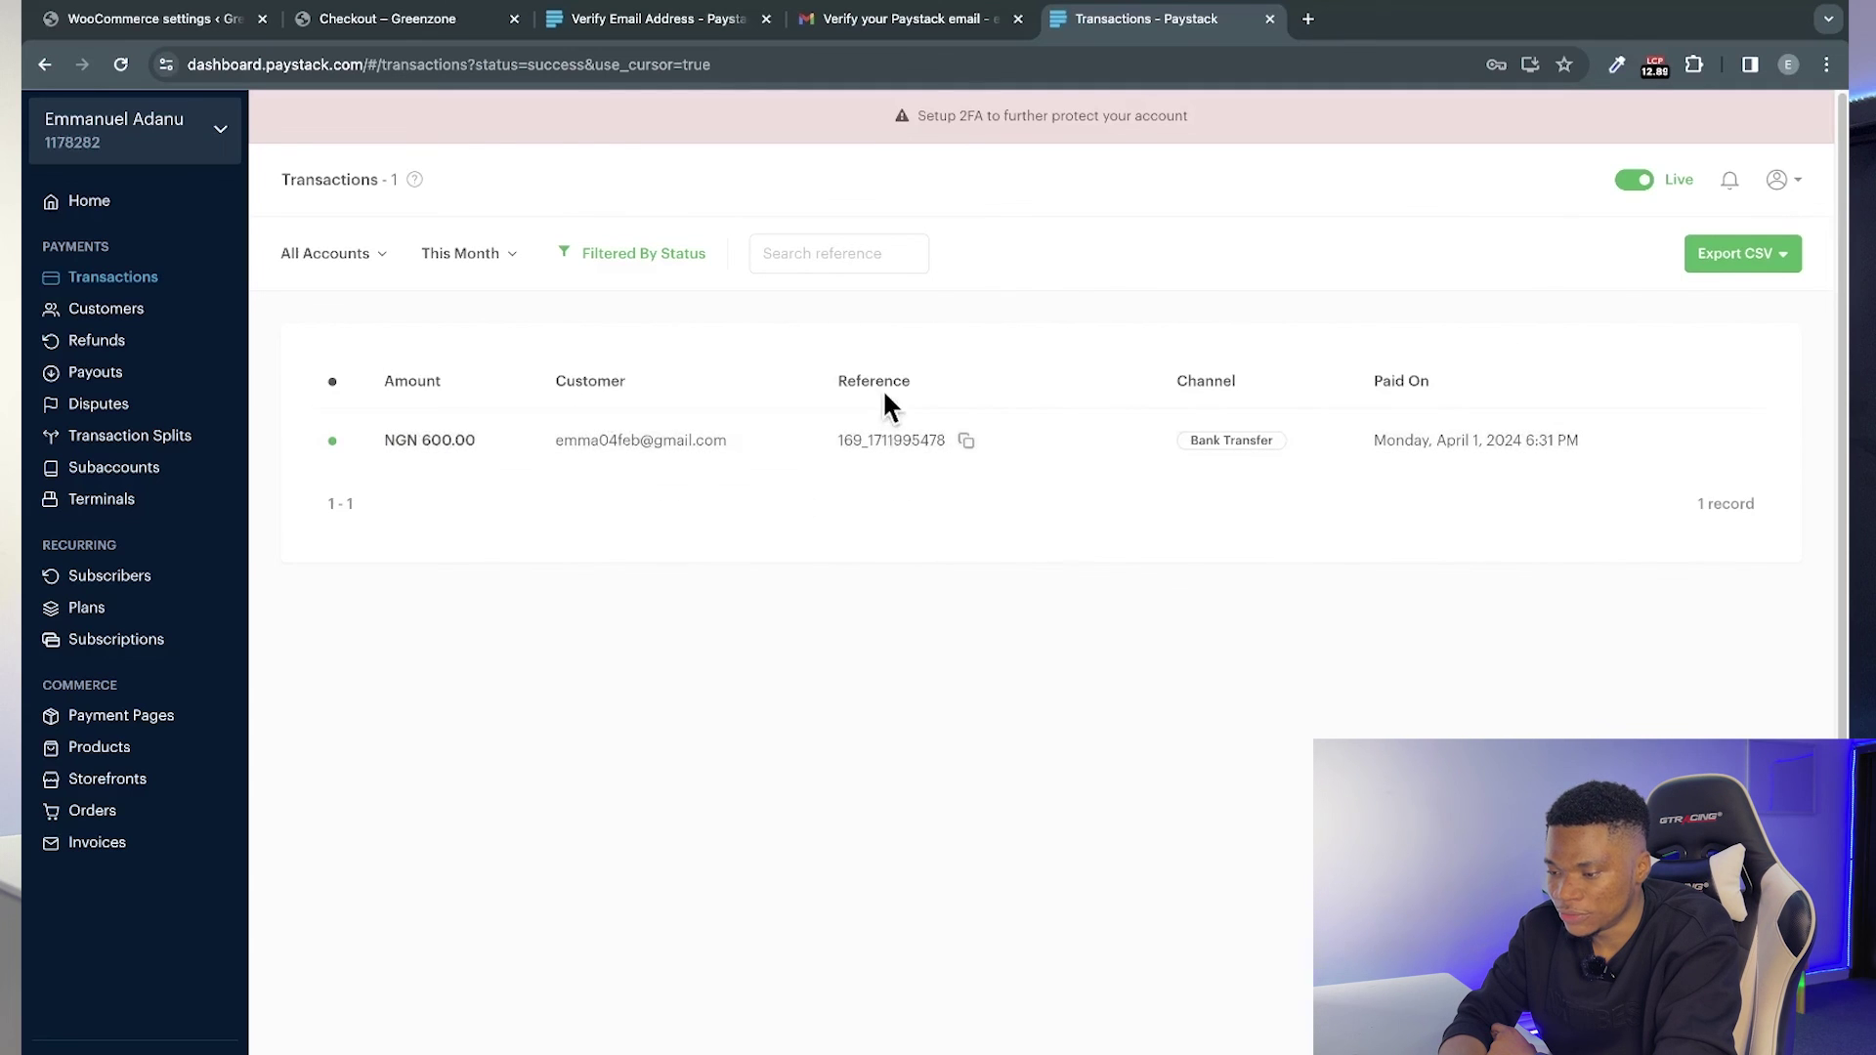
mouse_move(940, 456)
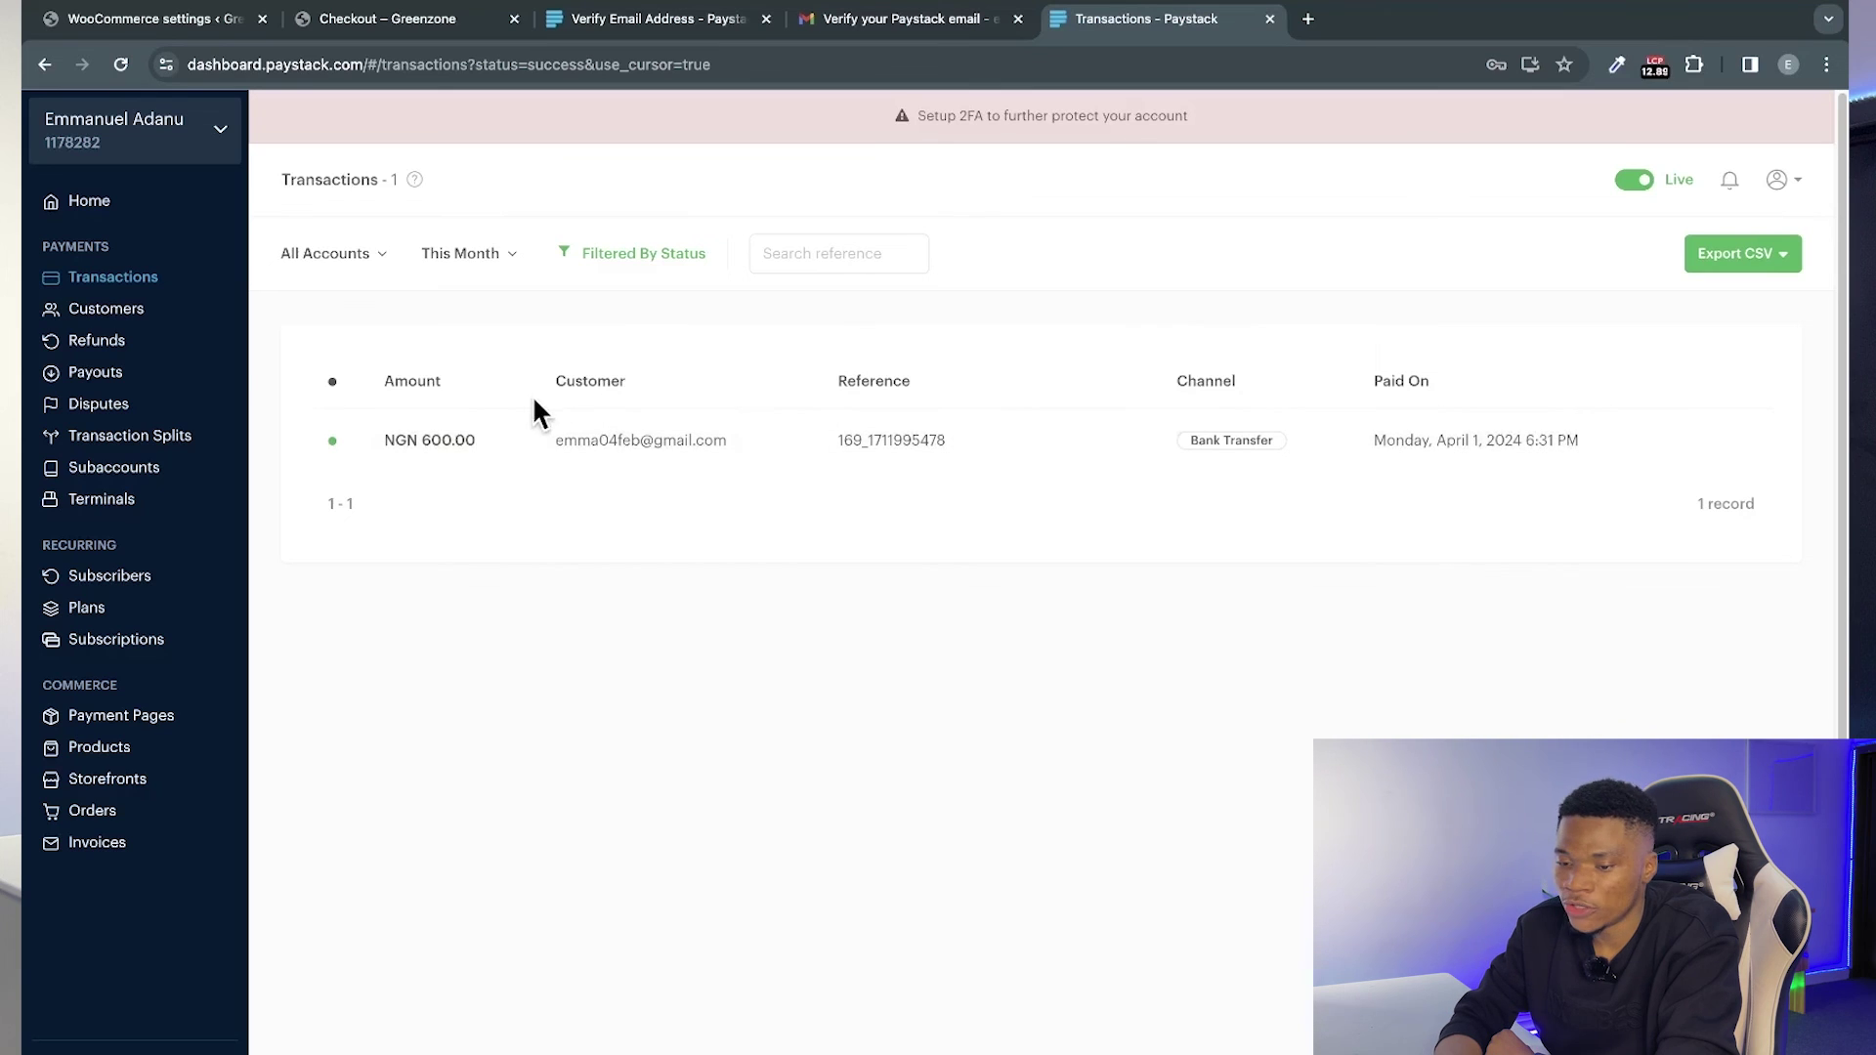
left_click(152, 311)
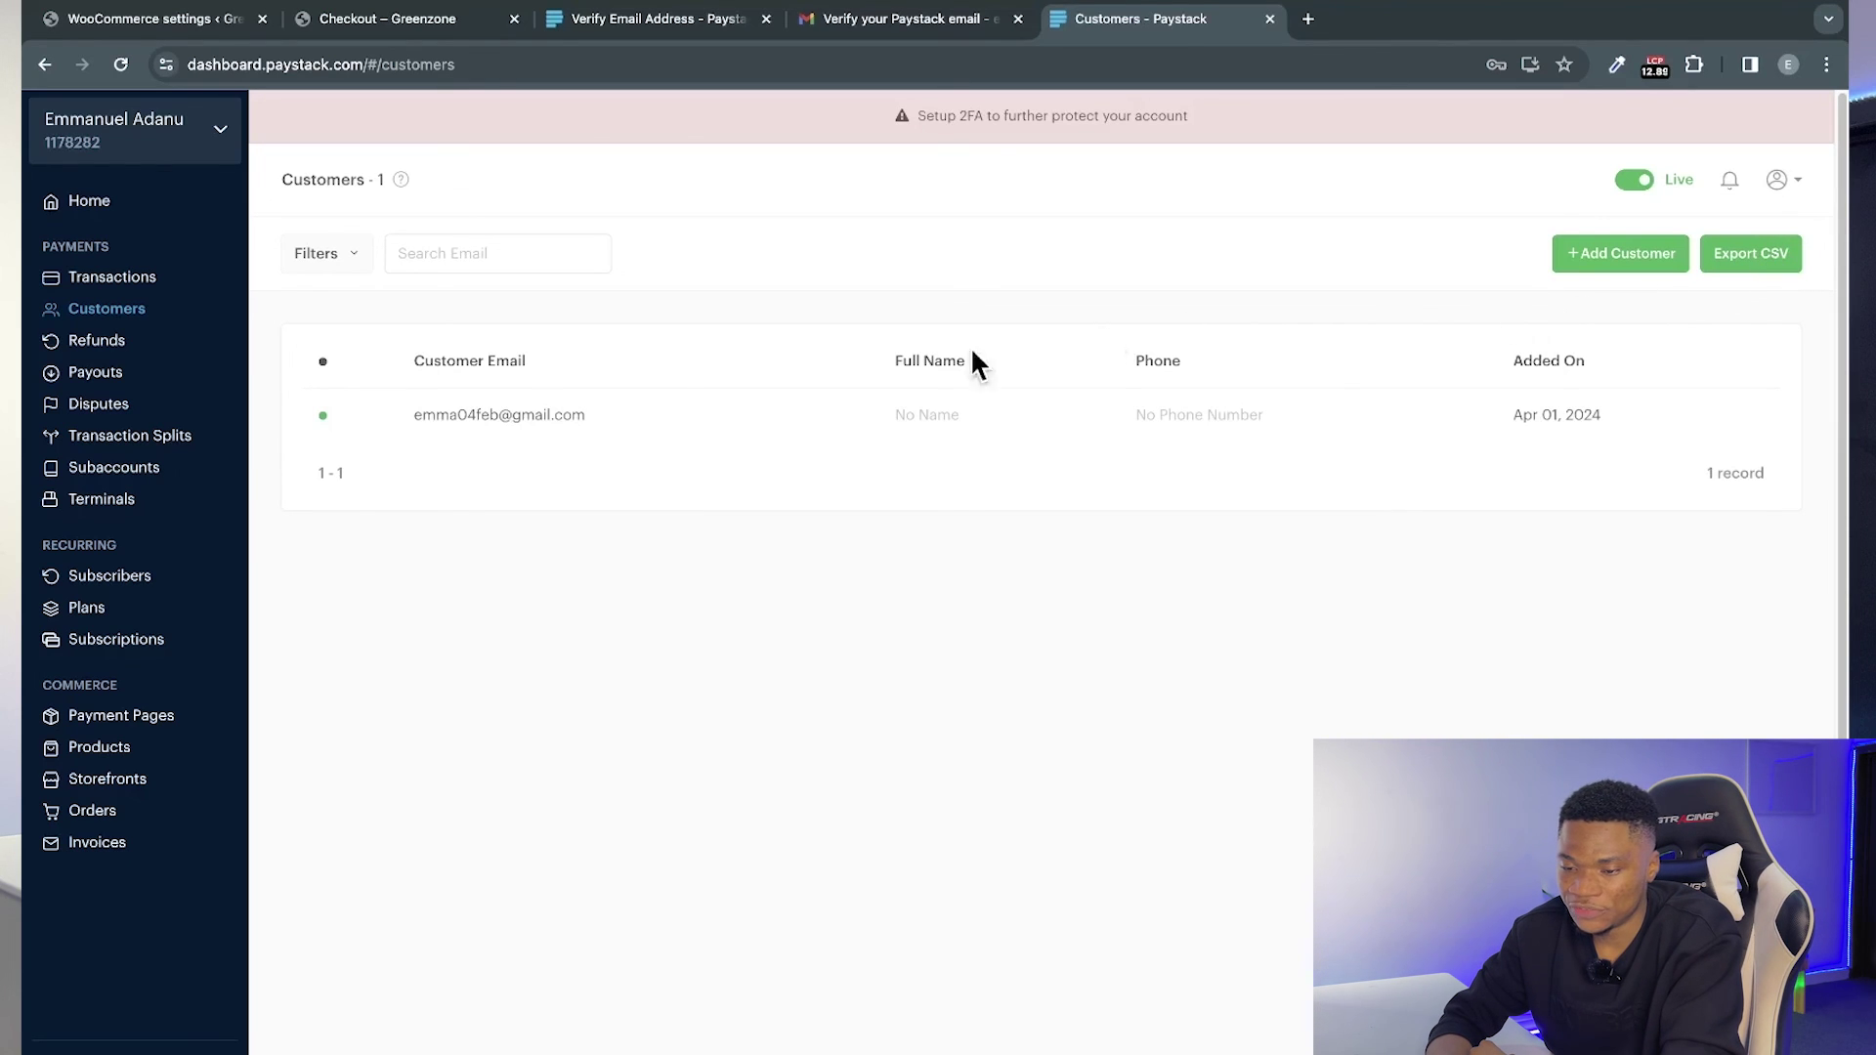
left_click(121, 203)
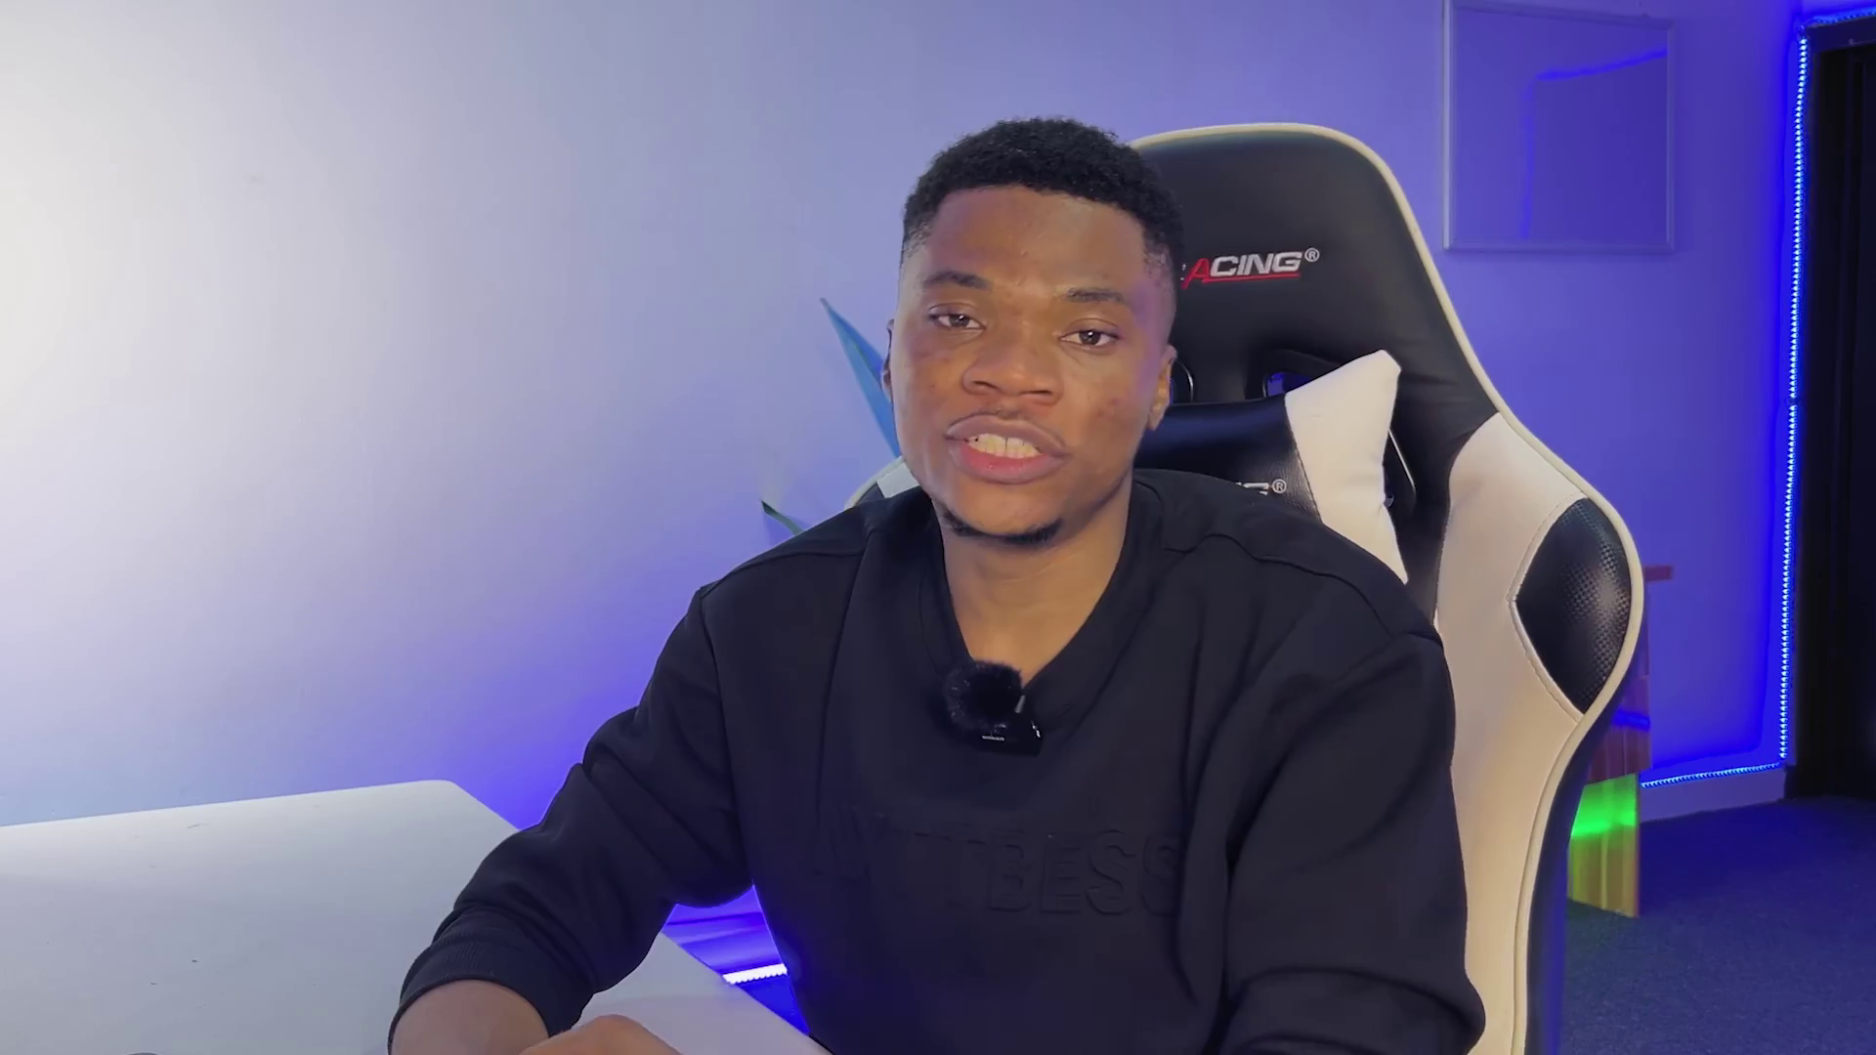